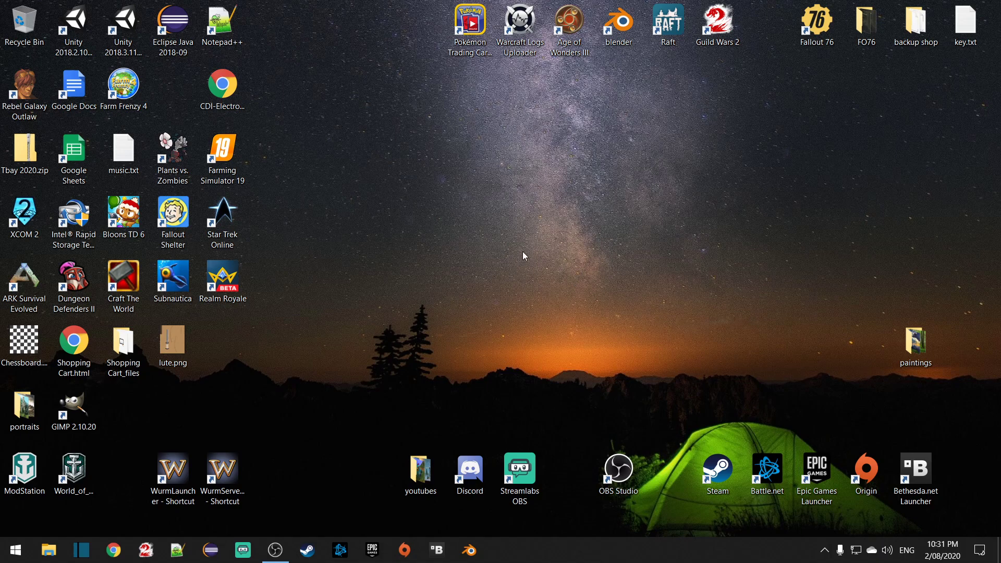
# Step: Launch Blender and dismiss the splash screen to reach the default scene
pyautogui.doubleClick(618, 24)
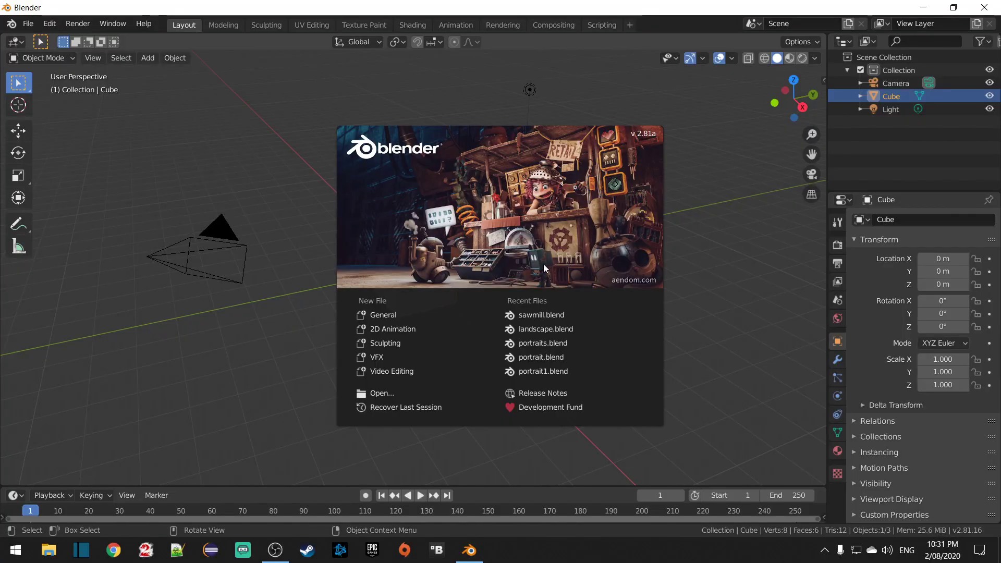
pyautogui.click(318, 203)
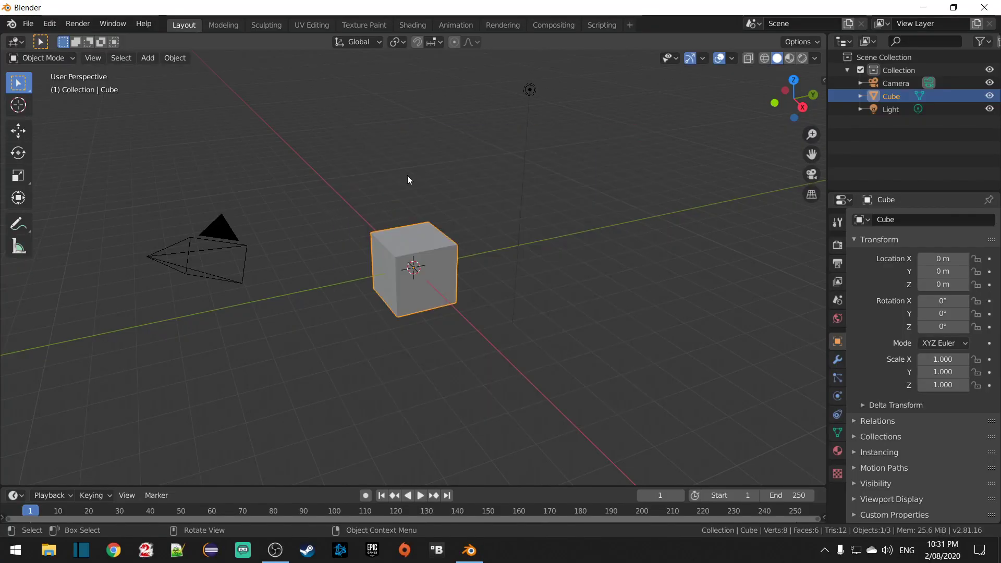
# Step: Delete the default light, camera and cube from the scene
pyautogui.click(529, 90)
pyautogui.click(221, 233)
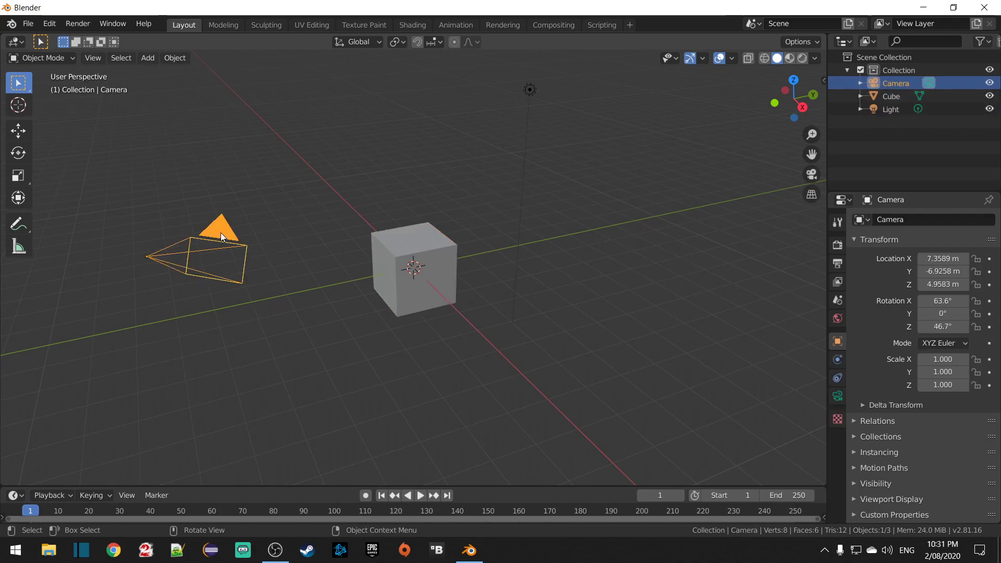
pyautogui.click(421, 238)
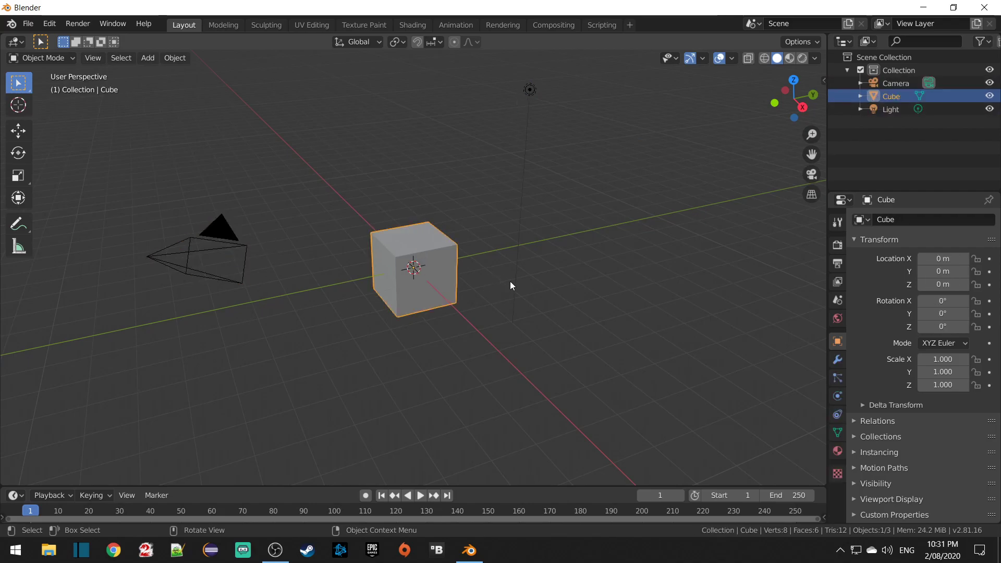
pyautogui.click(530, 89)
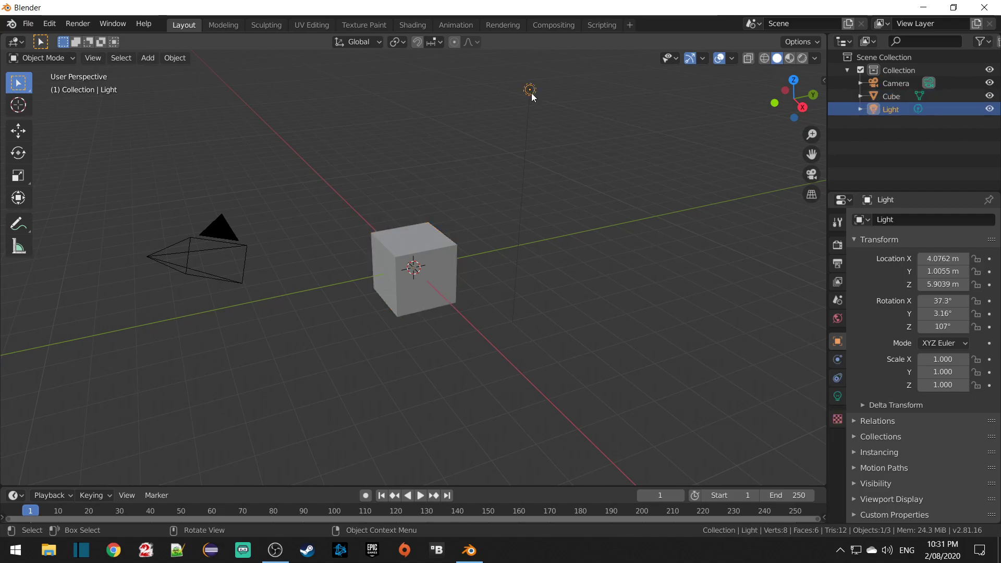
pyautogui.press('Delete')
pyautogui.click(223, 233)
pyautogui.press('Delete')
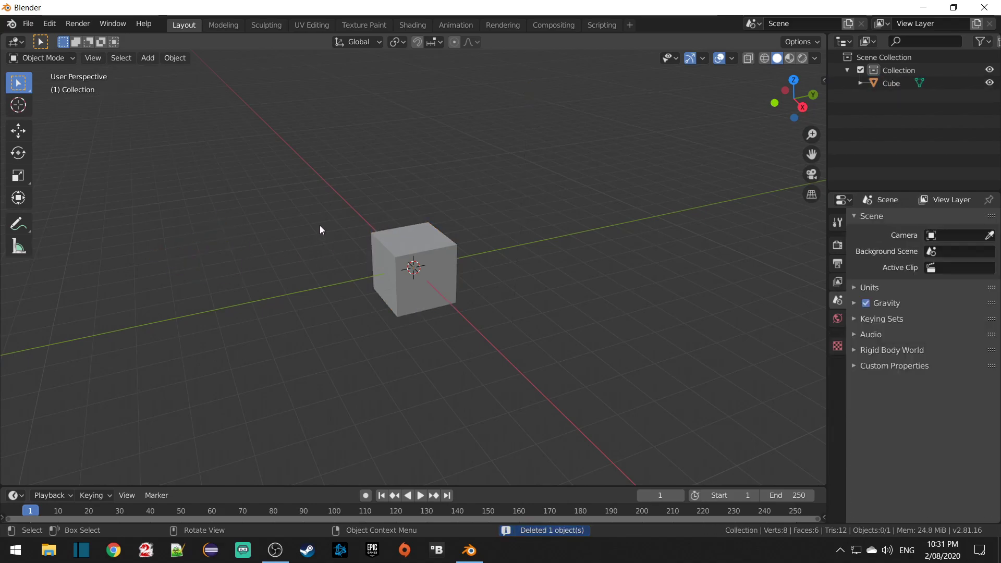
pyautogui.click(401, 245)
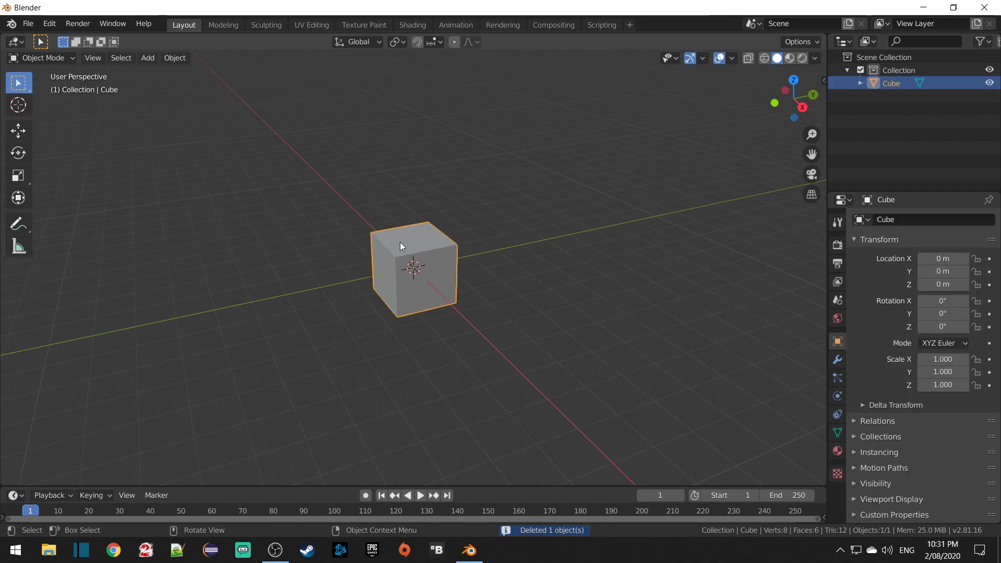
pyautogui.press('Delete')
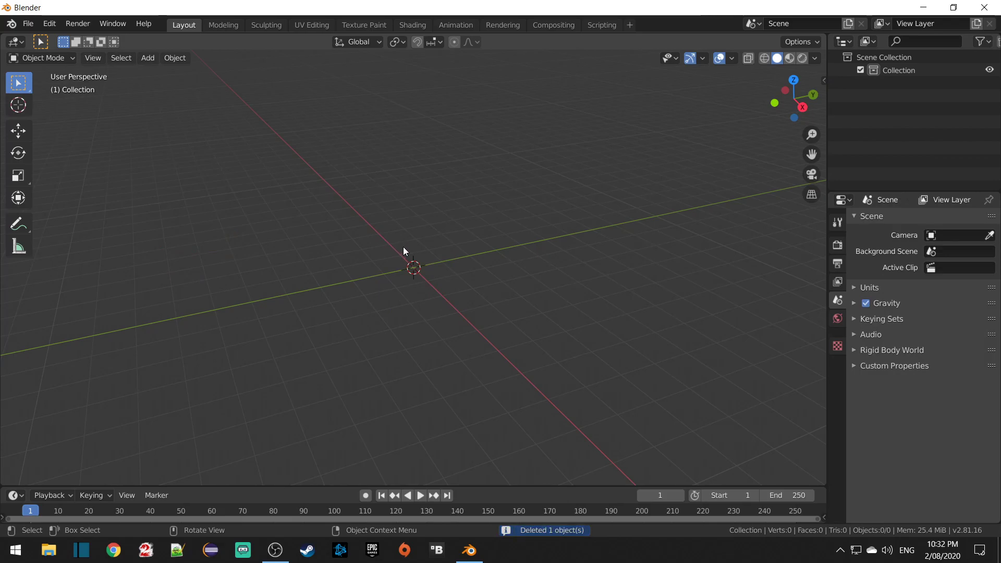
# Step: Add a UV sphere mesh at the scene origin
pyautogui.click(149, 58)
pyautogui.moveTo(170, 72)
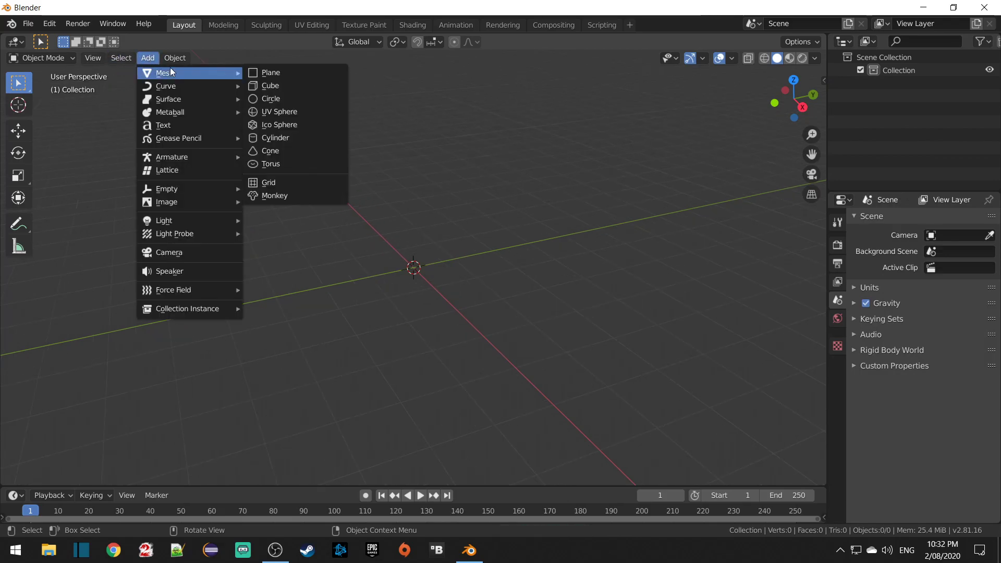
pyautogui.click(276, 112)
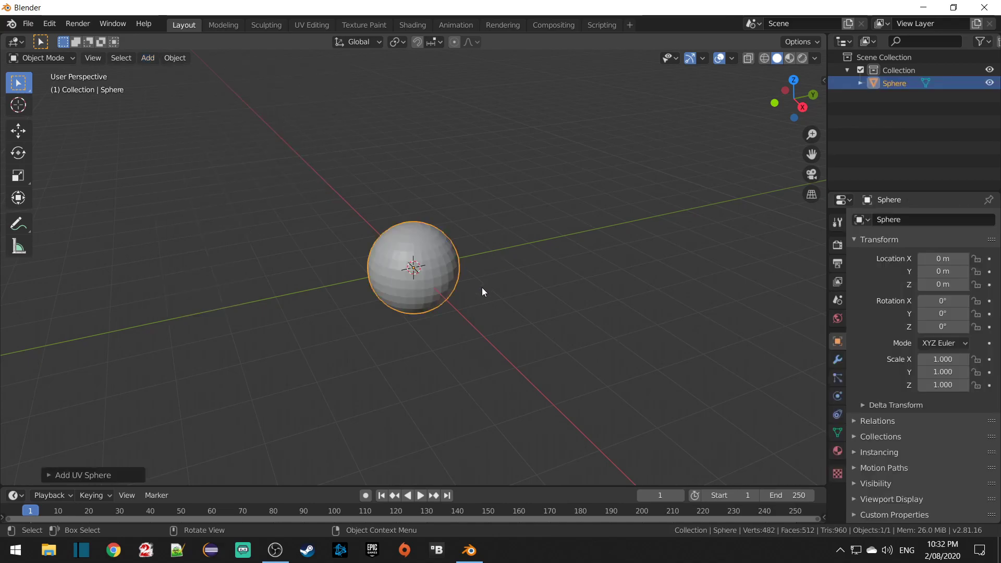
pyautogui.scroll(2, 482, 289)
pyautogui.scroll(1, 482, 291)
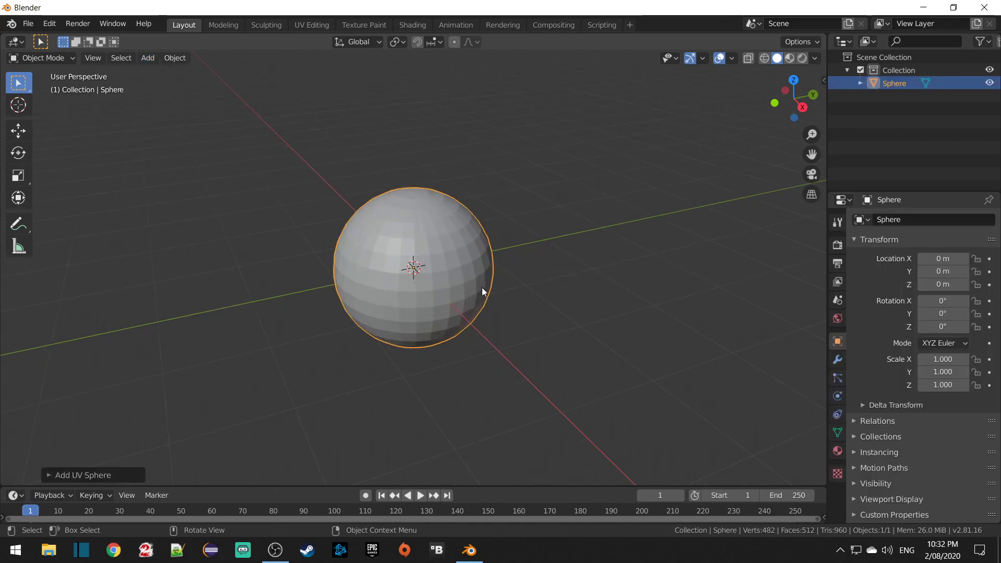
# Step: In the right orthographic view, move the sphere up along Z to about 1.01 m so it sits just above the ground line
pyautogui.moveTo(446, 243); pyautogui.dragTo(470, 275, button='middle')
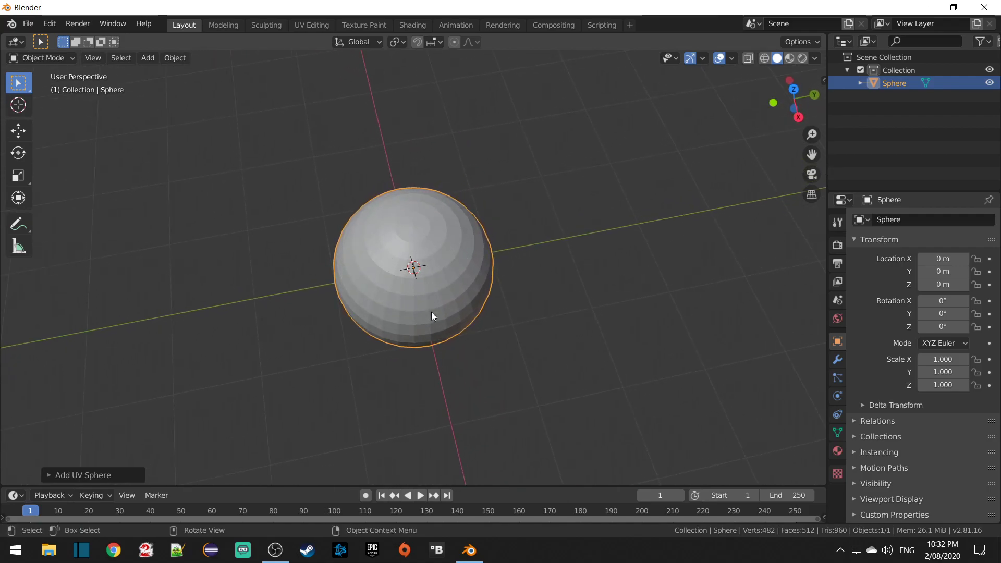
pyautogui.moveTo(417, 318); pyautogui.dragTo(427, 255, button='middle')
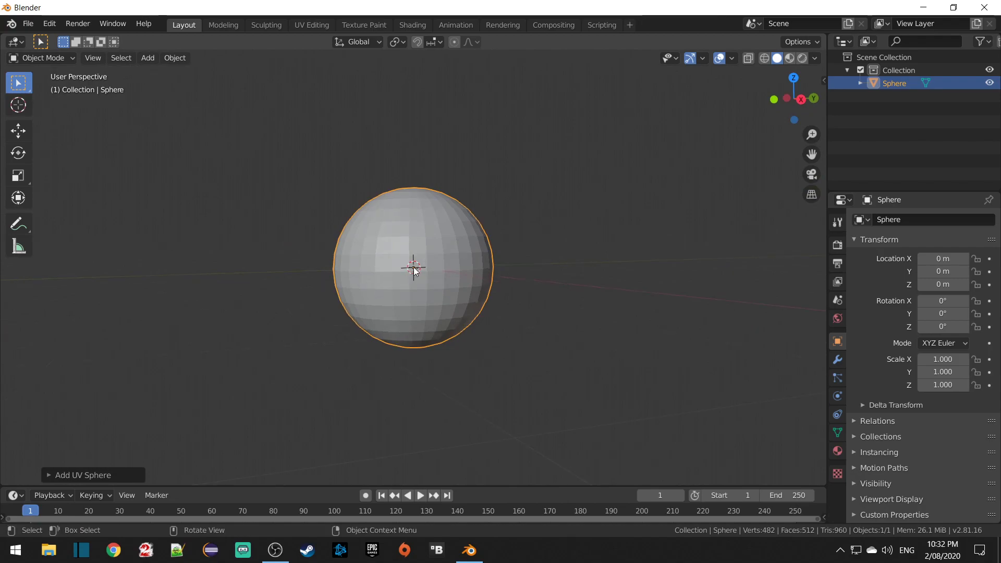
pyautogui.moveTo(435, 274); pyautogui.dragTo(314, 265, button='middle')
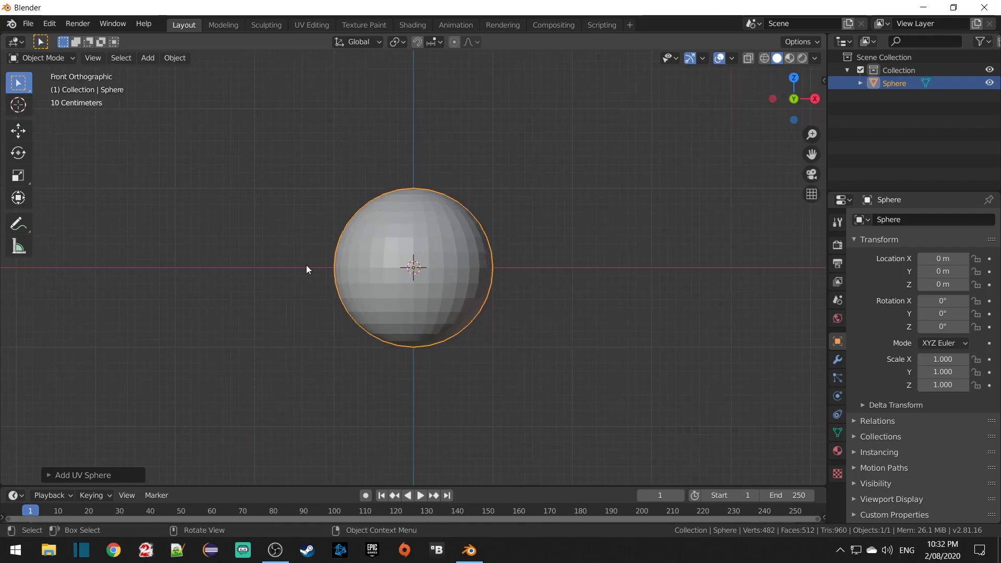
pyautogui.press('KP_3')
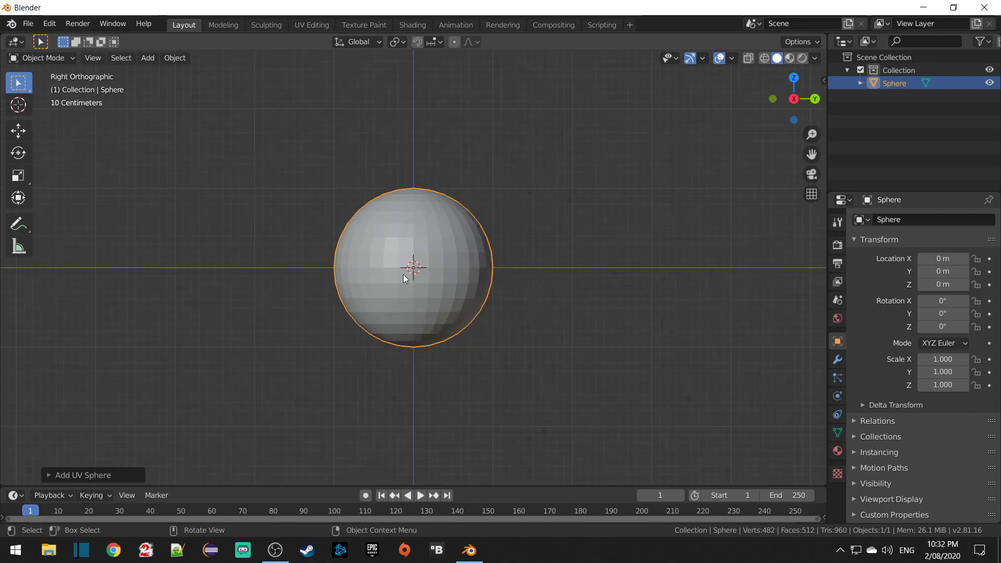
pyautogui.click(414, 225)
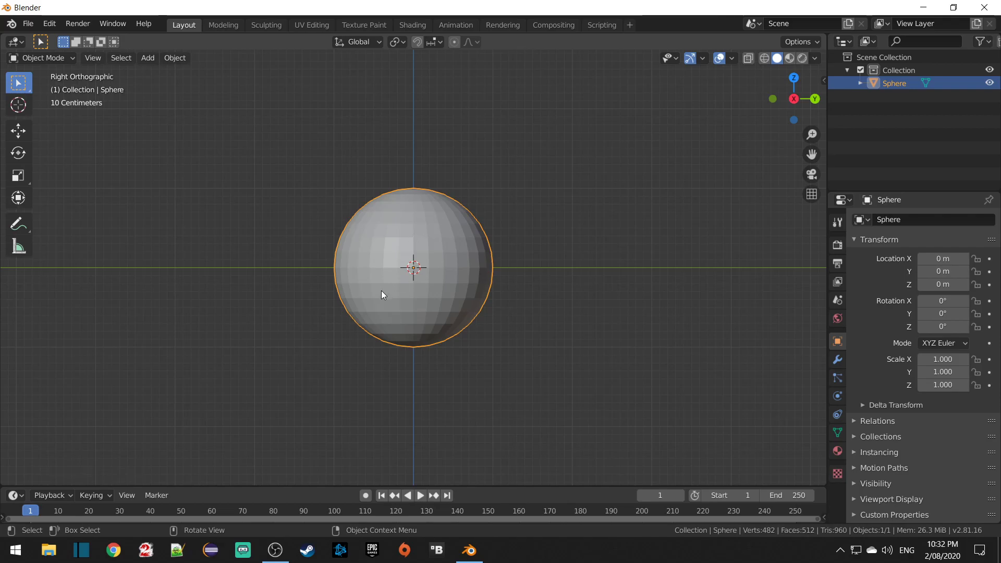
pyautogui.click(17, 134)
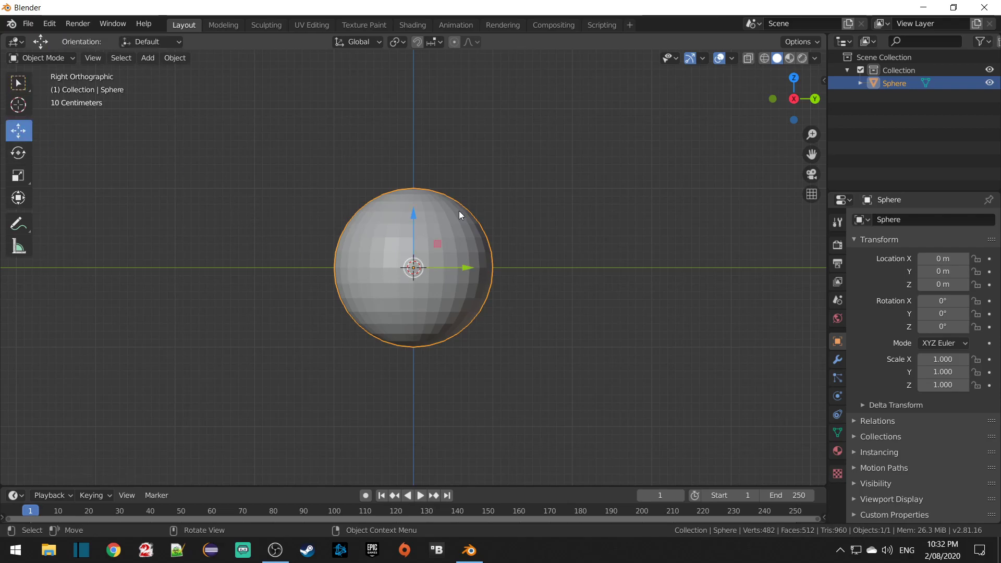
pyautogui.moveTo(419, 217); pyautogui.dragTo(420, 136)
pyautogui.scroll(10, 417, 252)
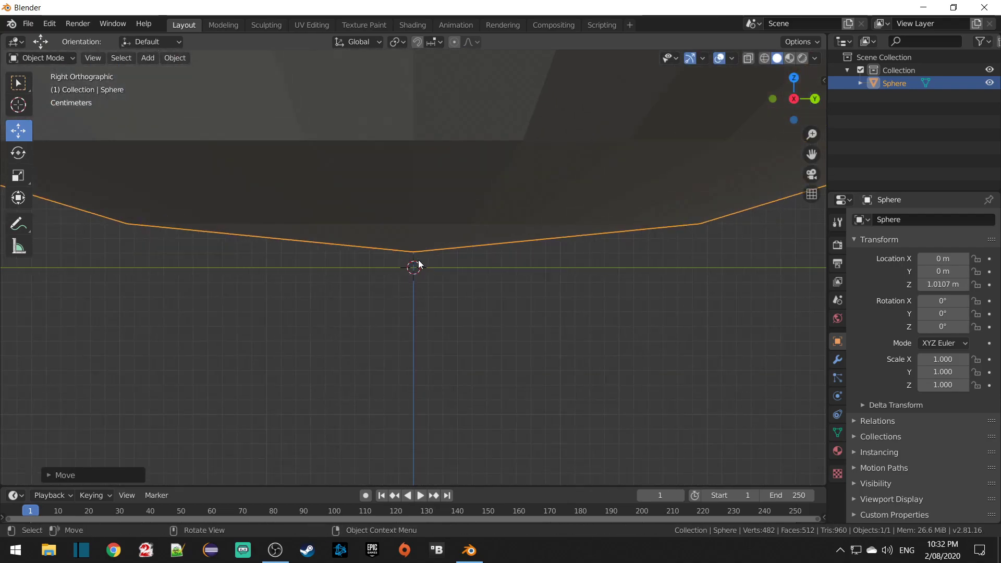
pyautogui.scroll(-6, 421, 253)
pyautogui.scroll(-2, 422, 207)
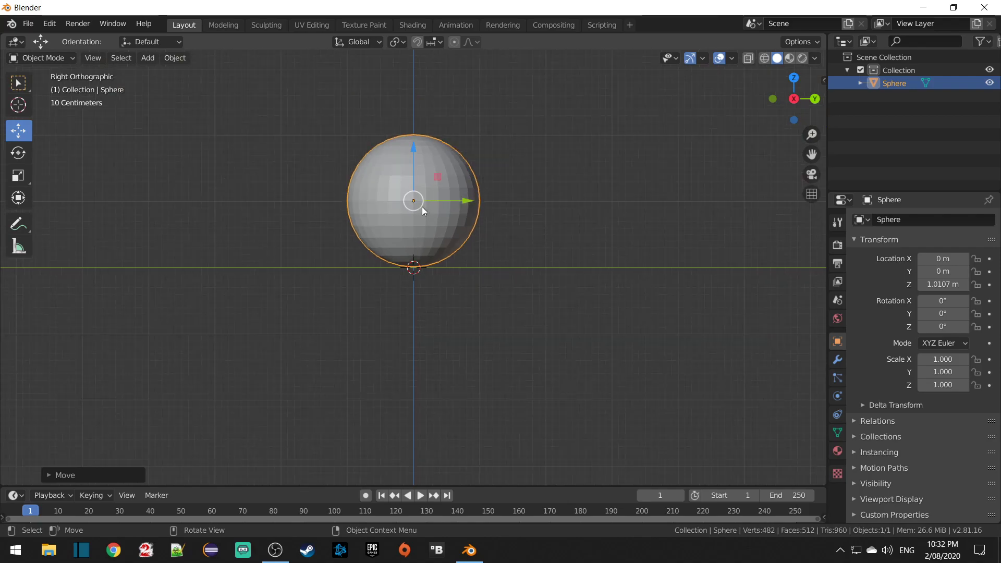
# Step: Move the sphere along the Y axis out to about -6.4 m and back to about 0.06 m
pyautogui.moveTo(512, 163); pyautogui.dragTo(517, 252, button='middle')
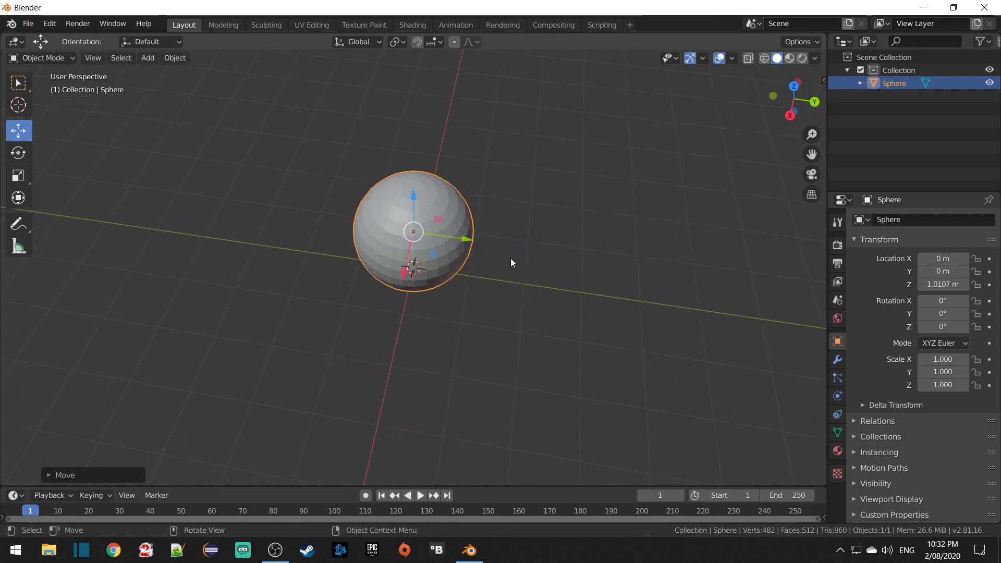
pyautogui.moveTo(416, 289)
pyautogui.mouseDown(button='middle')
pyautogui.moveTo(431, 261)
pyautogui.moveTo(415, 271)
pyautogui.mouseUp(button='middle')
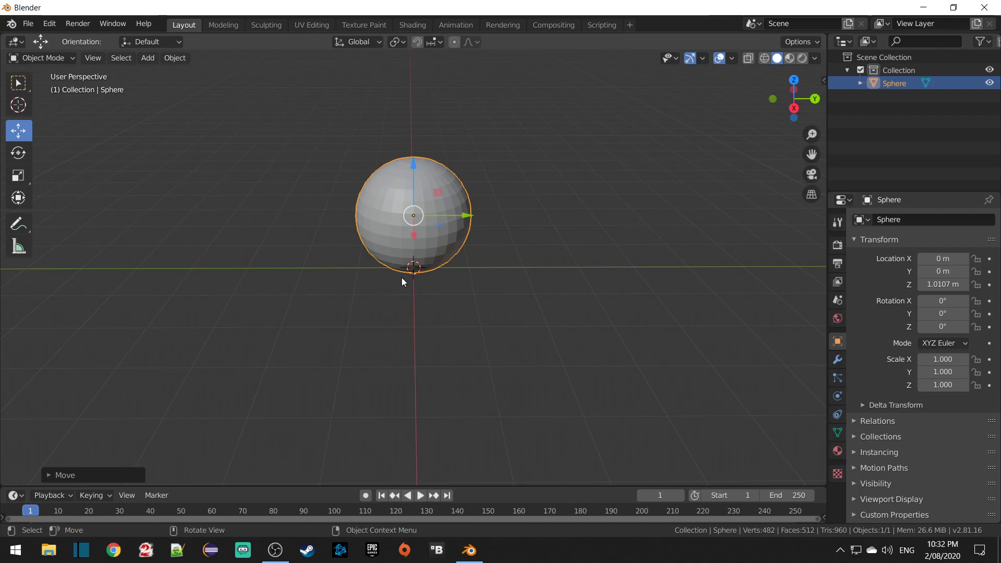
pyautogui.keyDown('shift'); pyautogui.moveTo(402, 277); pyautogui.dragTo(451, 271, button='middle'); pyautogui.keyUp('shift')
pyautogui.moveTo(520, 211); pyautogui.dragTo(168, 218)
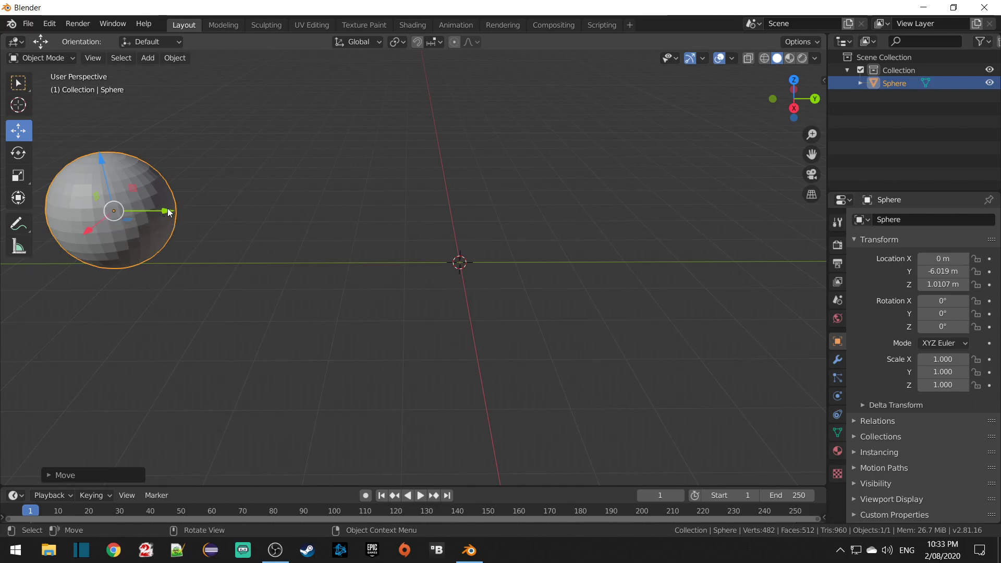
pyautogui.moveTo(167, 212); pyautogui.dragTo(145, 213)
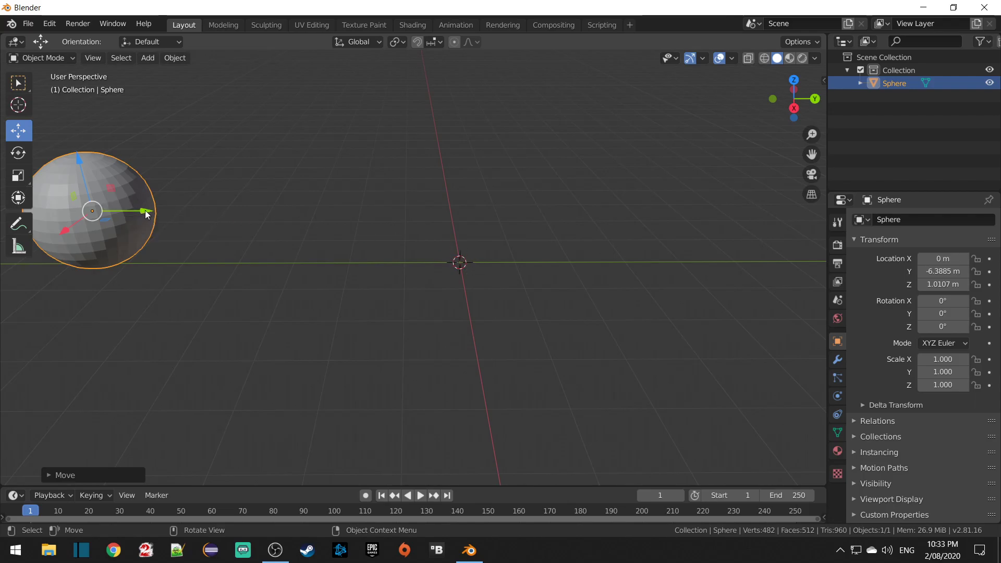
pyautogui.moveTo(145, 211); pyautogui.dragTo(518, 220)
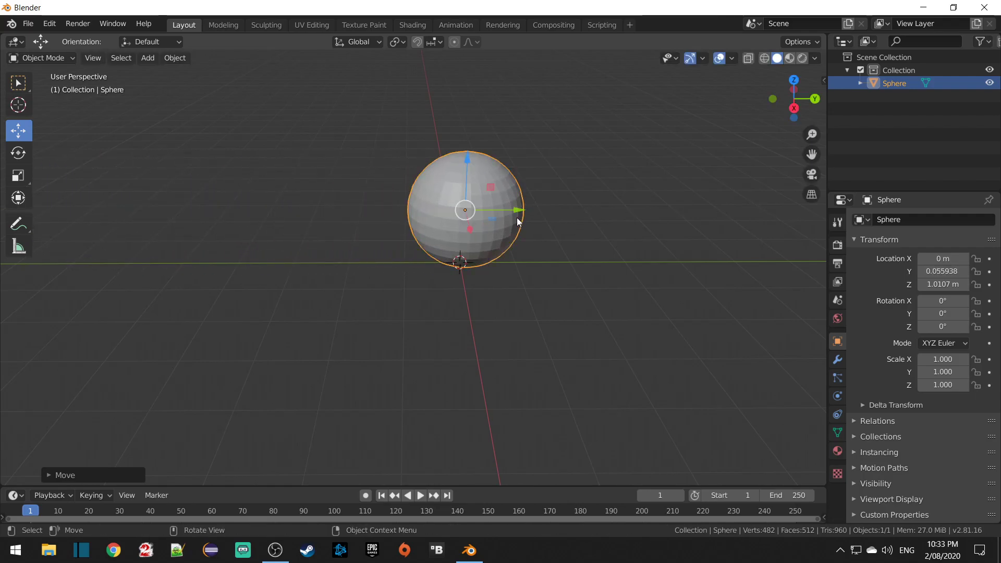
# Step: Set the sphere's Y location to 0 m and its Z location to 1 m, then deselect it
pyautogui.press('KP_7')
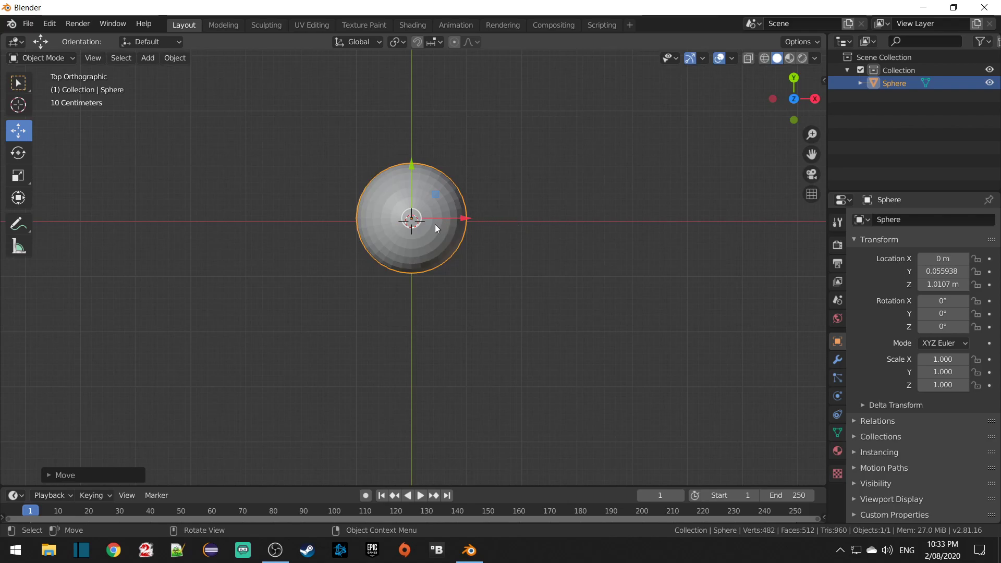
pyautogui.scroll(2, 437, 229)
pyautogui.press('n')
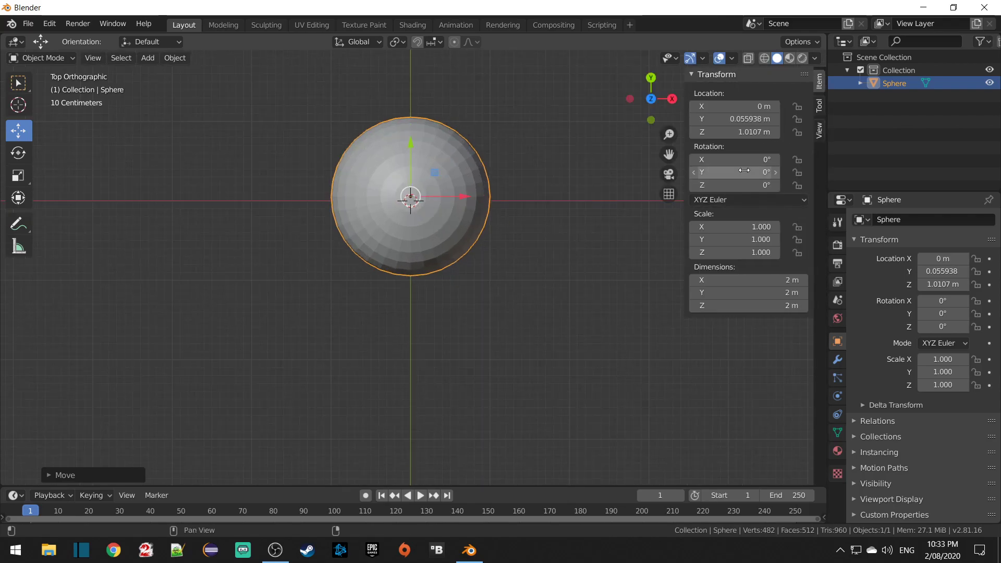
pyautogui.click(751, 119)
pyautogui.write('0')
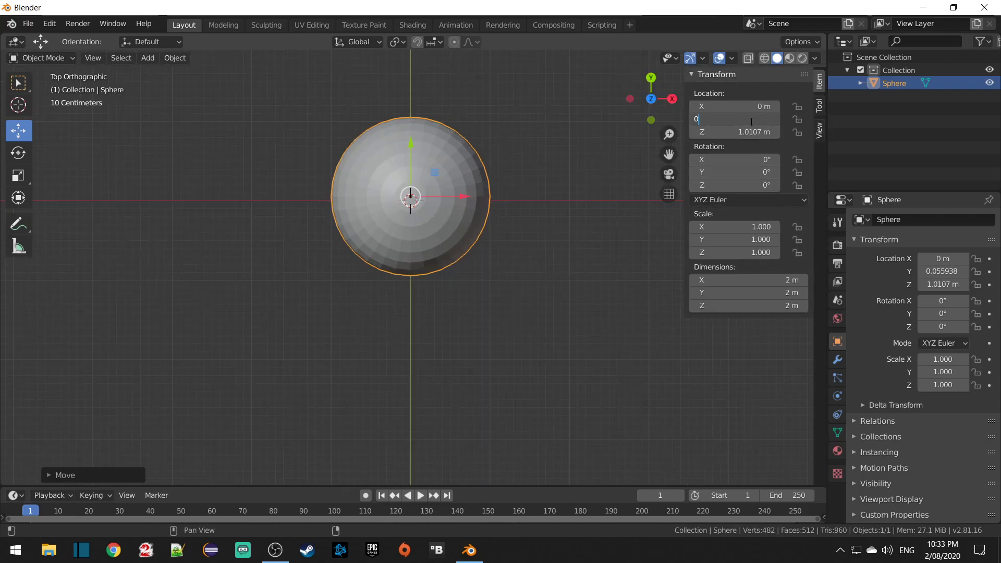
pyautogui.press('Return')
pyautogui.click(745, 133)
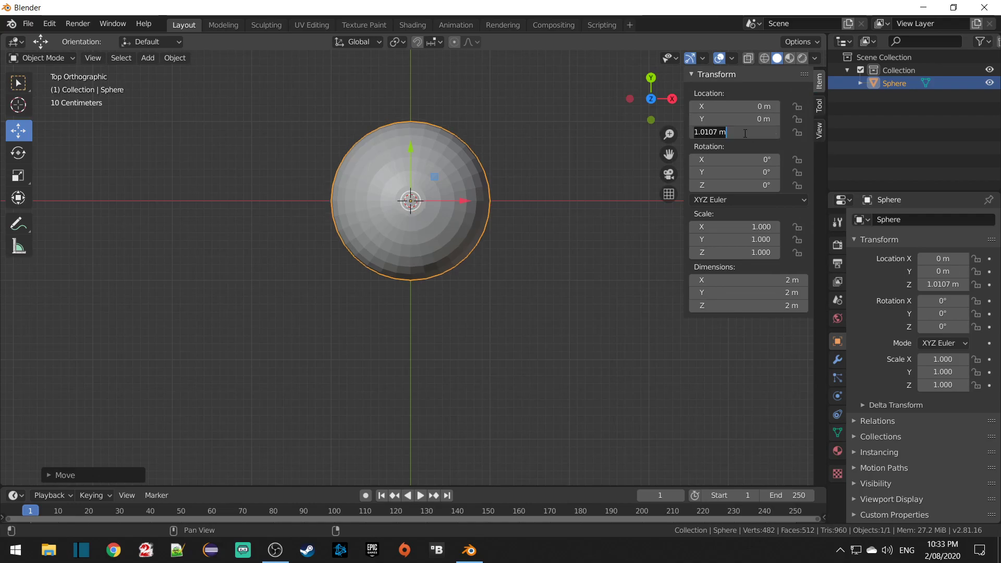
pyautogui.write('1')
pyautogui.press('Return')
pyautogui.click(580, 215)
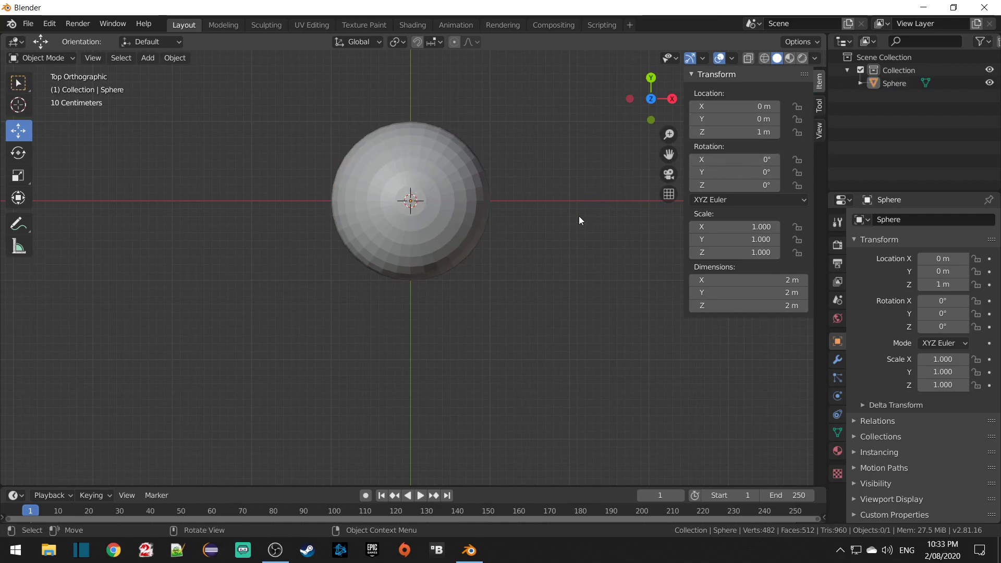
# Step: Examine the sphere's placement on the ground plane from a perspective view, near and far
pyautogui.moveTo(569, 277); pyautogui.dragTo(529, 158, button='middle')
pyautogui.scroll(5, 467, 245)
pyautogui.scroll(-6, 515, 216)
pyautogui.moveTo(514, 183); pyautogui.dragTo(505, 198, button='middle')
pyautogui.scroll(-2, 503, 206)
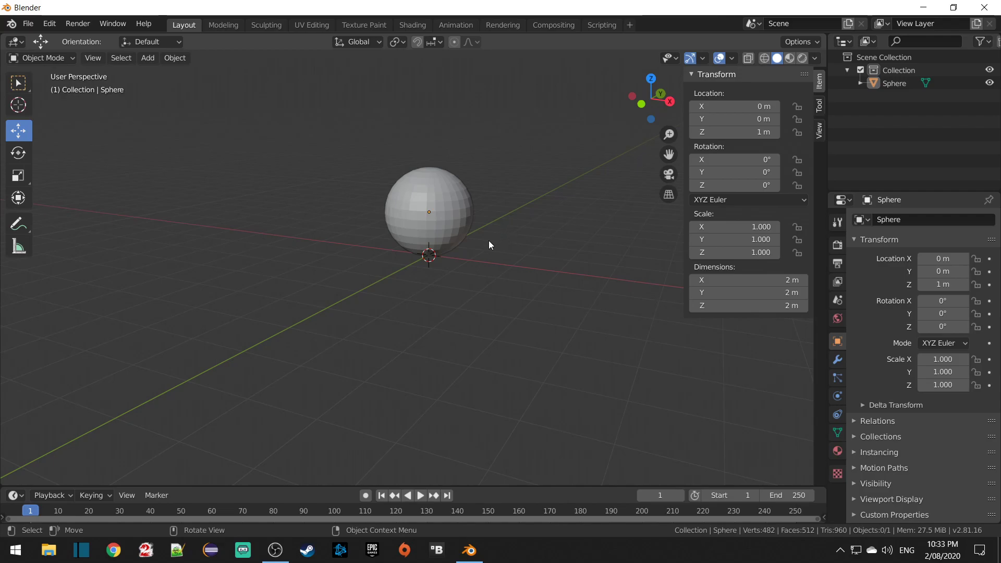
pyautogui.scroll(3, 434, 212)
pyautogui.scroll(-3, 494, 196)
pyautogui.moveTo(494, 197); pyautogui.dragTo(495, 217, button='middle')
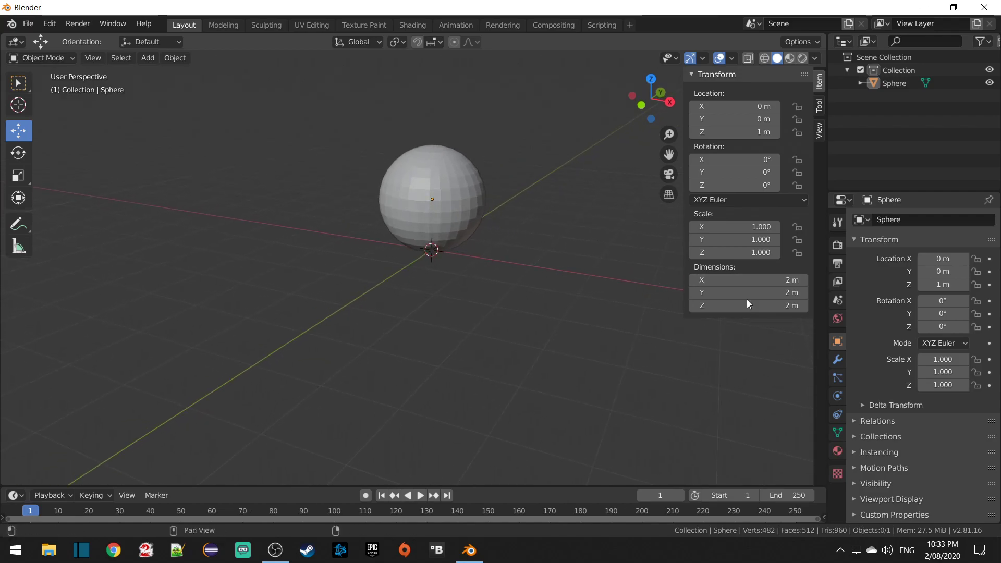
# Step: Set the sphere's Y dimension to 1 m and check its flattened shape from several angles
pyautogui.click(783, 292)
pyautogui.write('1')
pyautogui.press('Return')
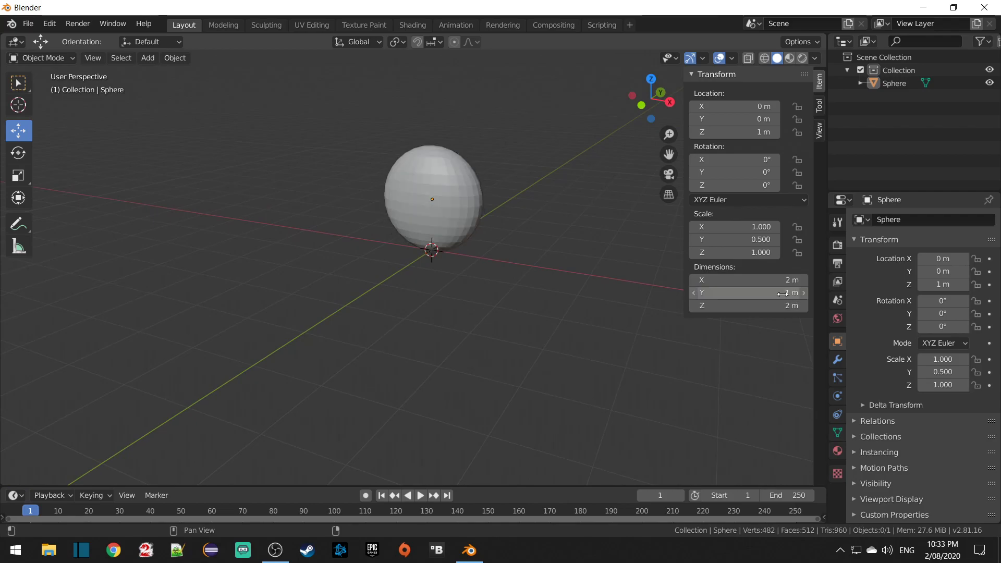
pyautogui.moveTo(614, 221); pyautogui.dragTo(569, 233, button='middle')
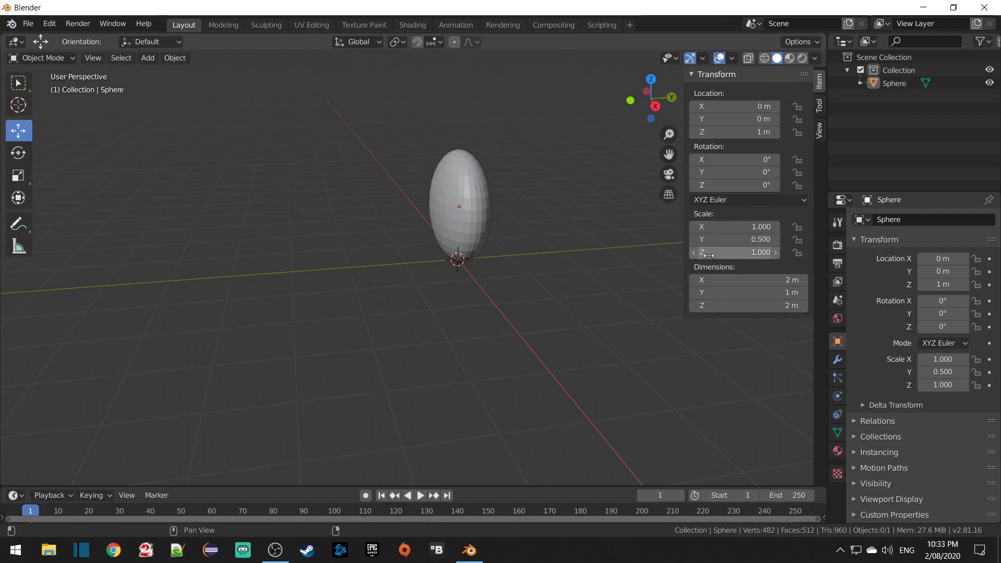
pyautogui.scroll(2, 526, 221)
pyautogui.moveTo(525, 220); pyautogui.dragTo(517, 200, button='middle')
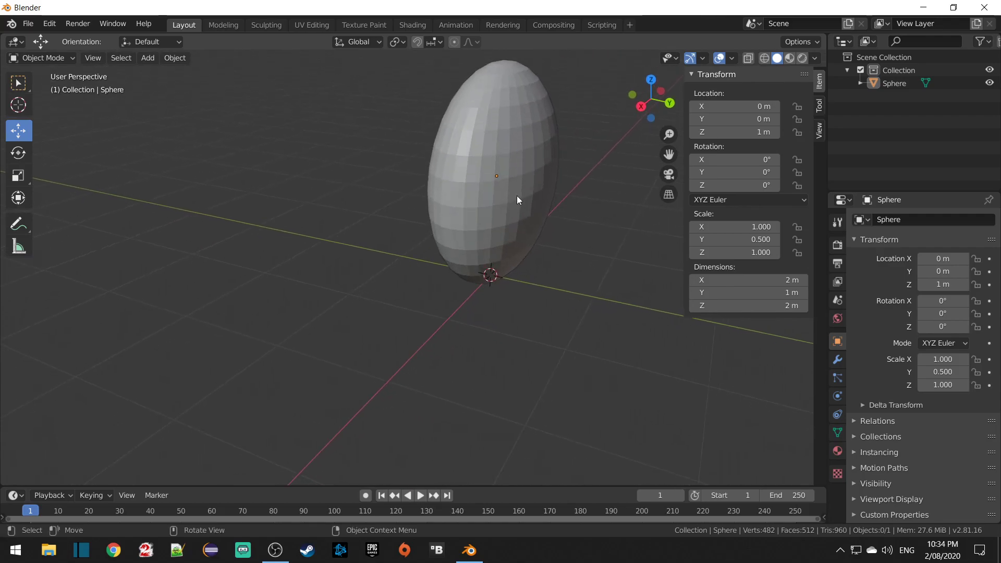
pyautogui.scroll(-2, 518, 196)
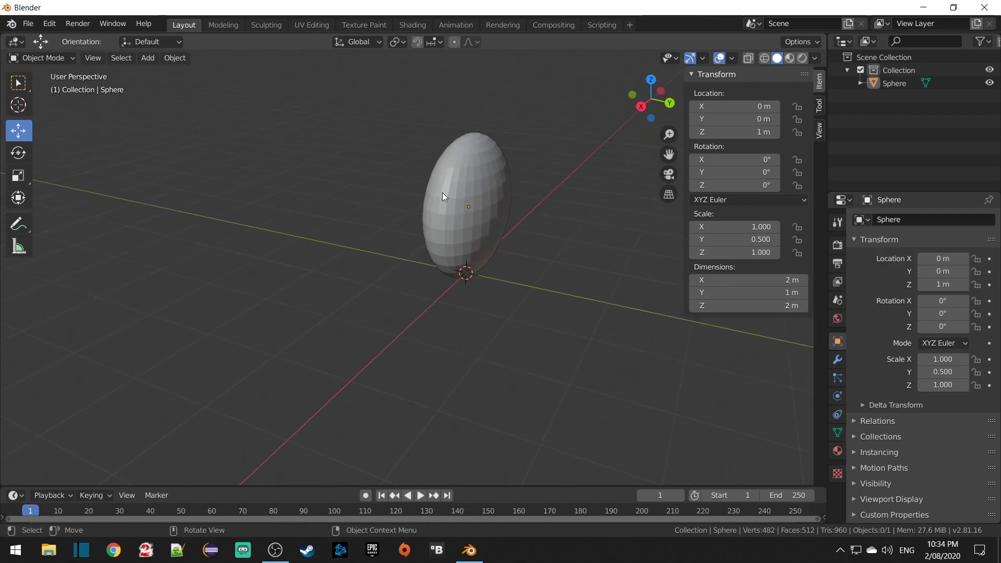
# Step: Select the flattened sphere and apply its scale
pyautogui.moveTo(444, 187); pyautogui.dragTo(489, 187, button='middle')
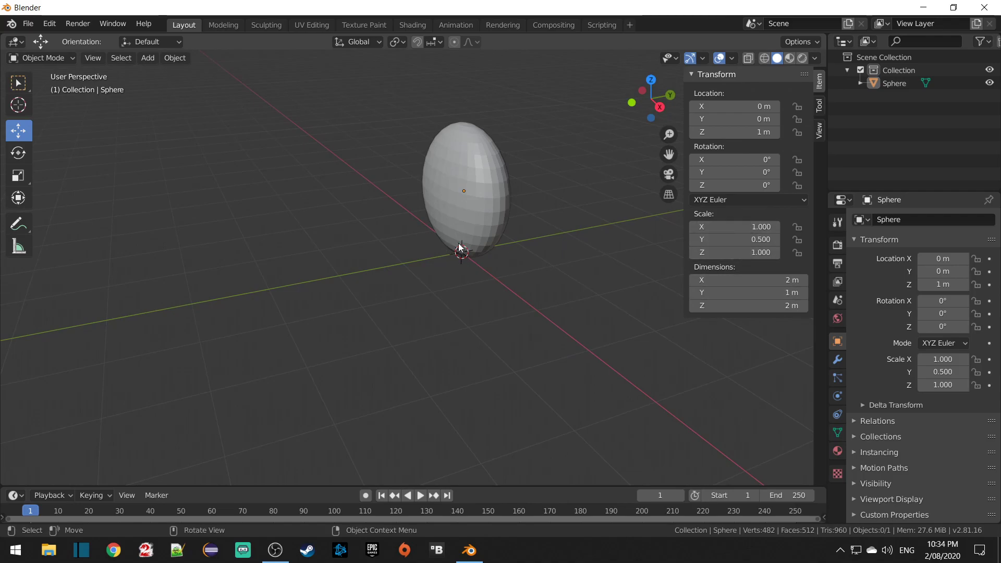
pyautogui.hotkey('ctrl', 'a')
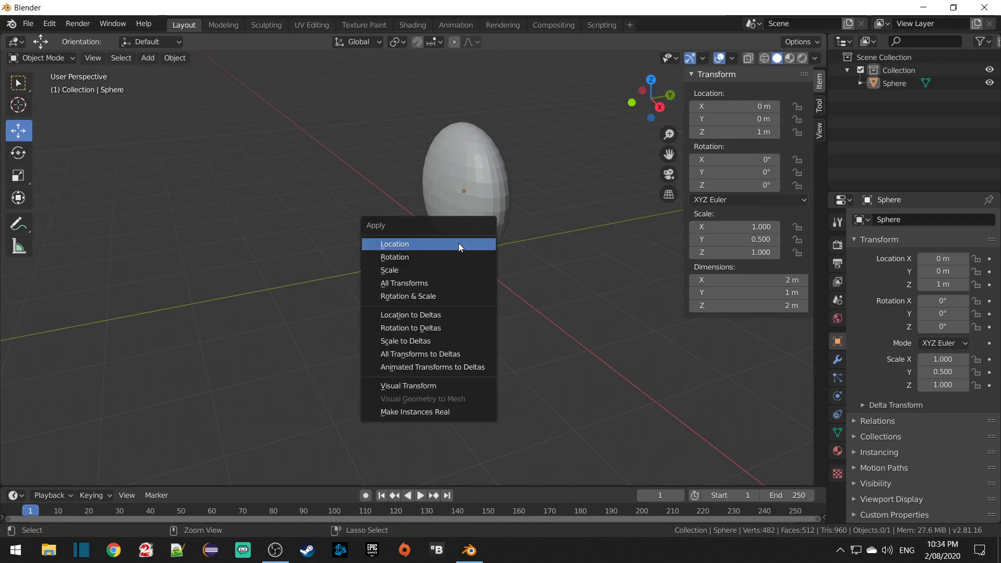
pyautogui.click(394, 269)
pyautogui.click(471, 148)
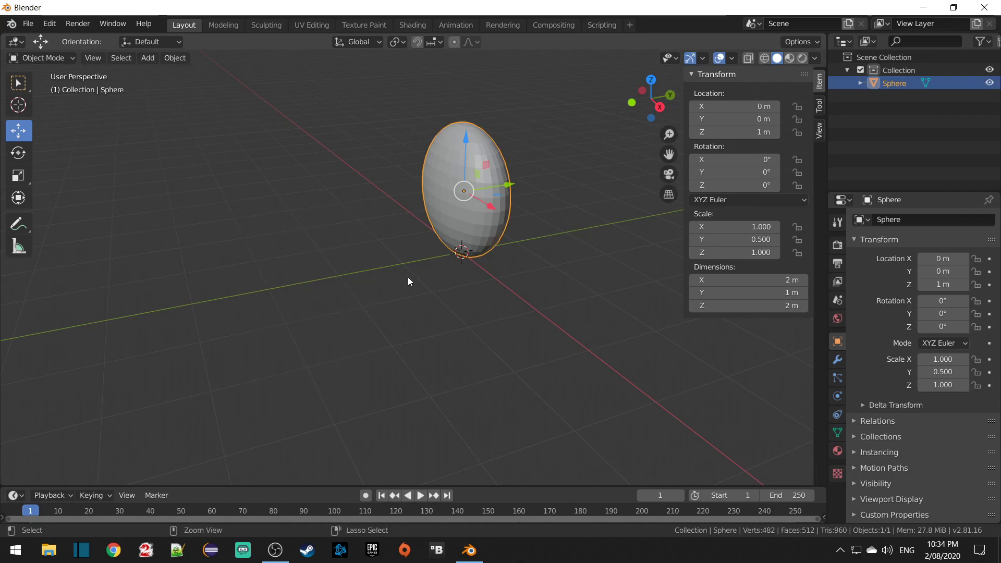
pyautogui.hotkey('ctrl', 'a')
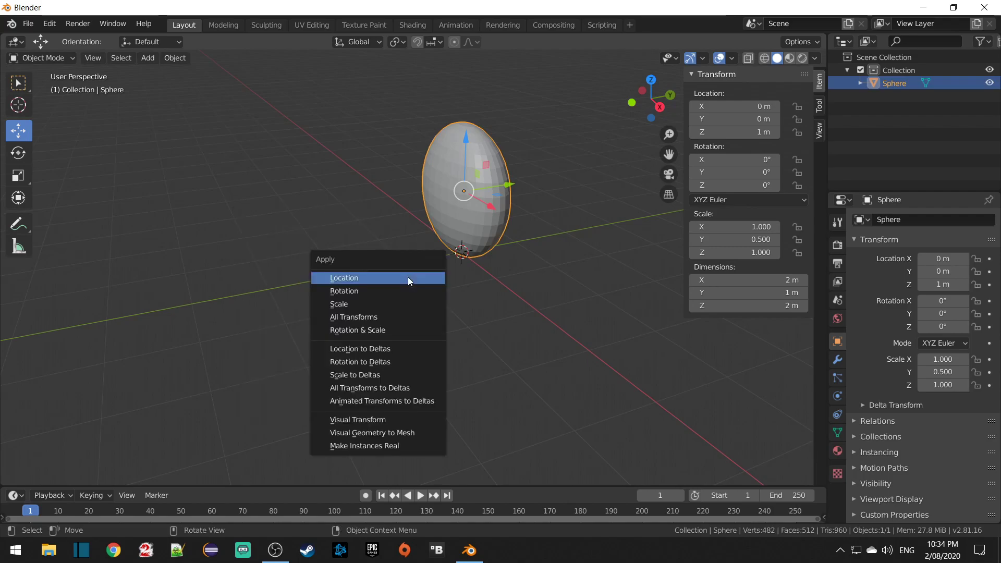
pyautogui.click(335, 304)
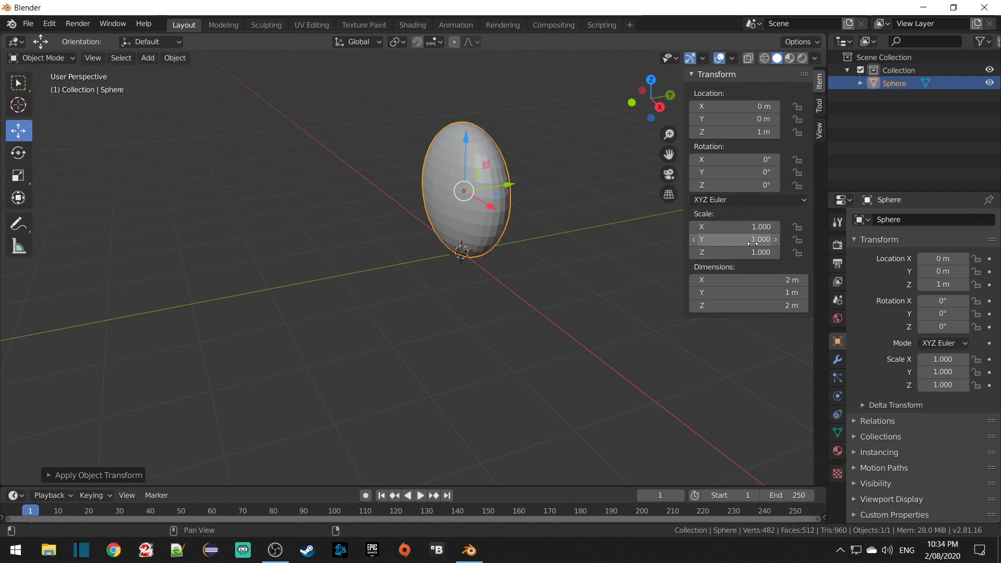
# Step: Set the sphere's Y dimension to 2 m
pyautogui.moveTo(586, 215); pyautogui.dragTo(421, 228, button='middle')
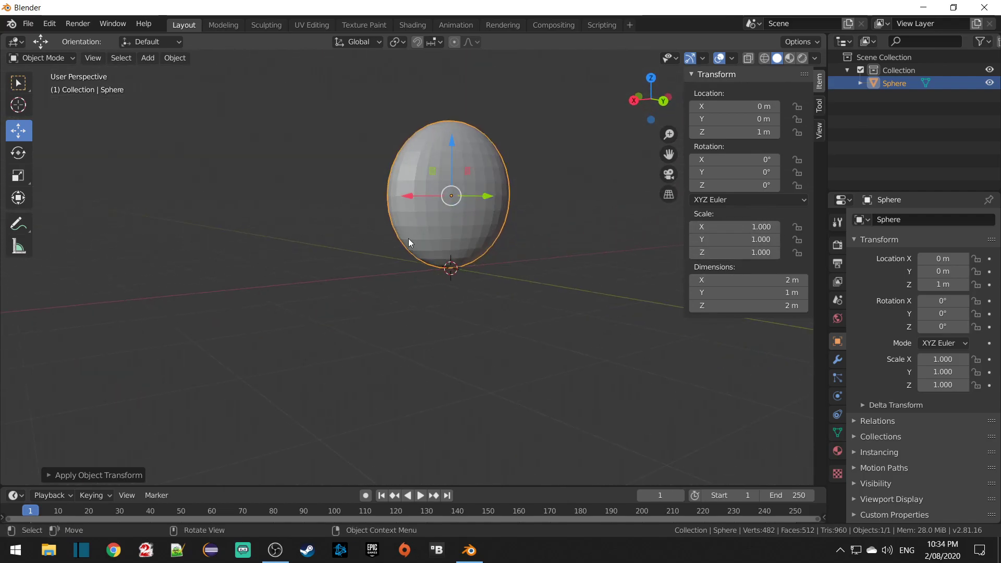
pyautogui.moveTo(469, 154); pyautogui.dragTo(489, 181, button='middle')
pyautogui.click(778, 293)
pyautogui.write('2')
pyautogui.press('Return')
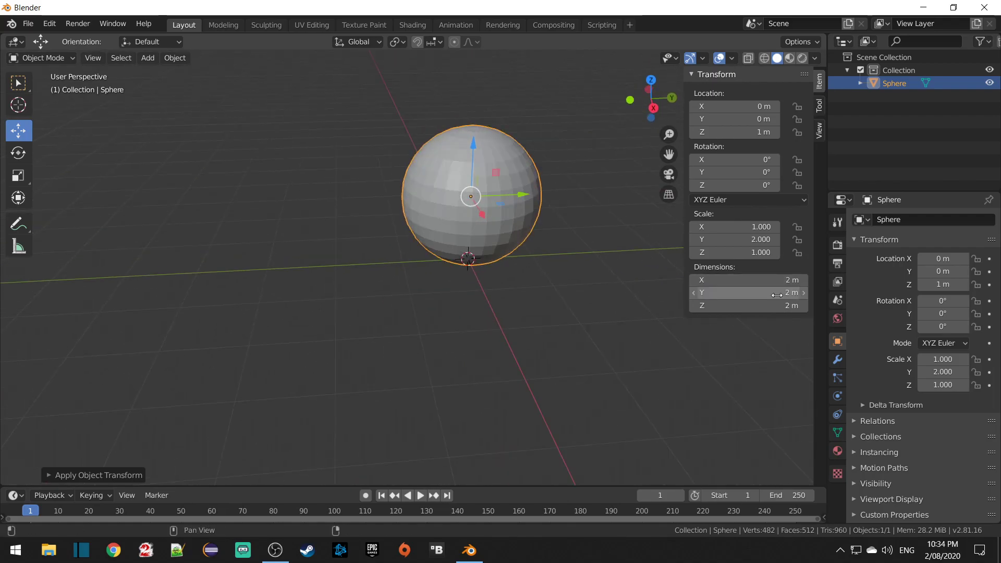
# Step: Check the sphere's Y scale value and apply the scale again
pyautogui.click(759, 239)
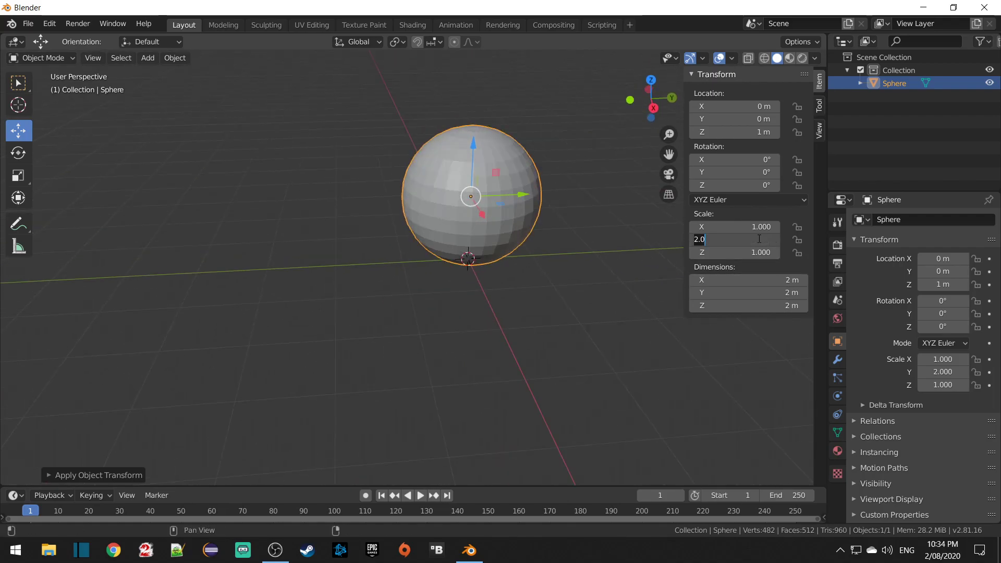
pyautogui.press('Return')
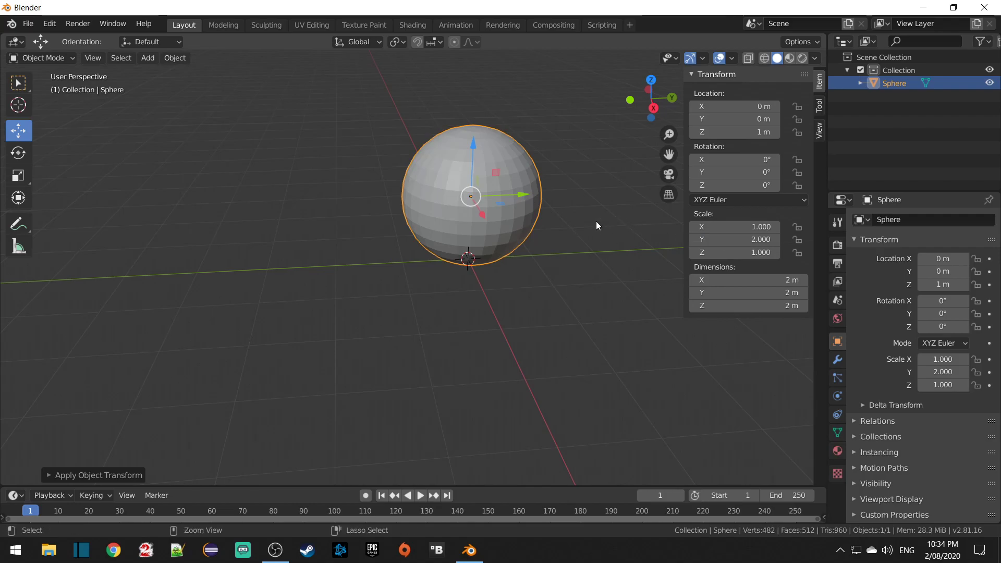
pyautogui.hotkey('ctrl', 'a')
pyautogui.click(537, 221)
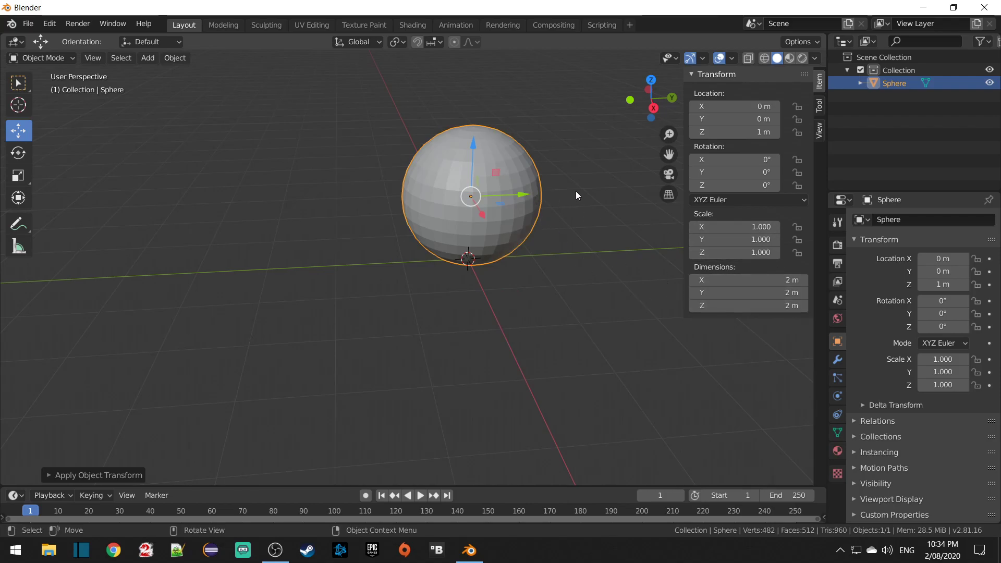
# Step: Switch to the UV Editing workspace and start a new image for the sphere's UV layout
pyautogui.click(311, 24)
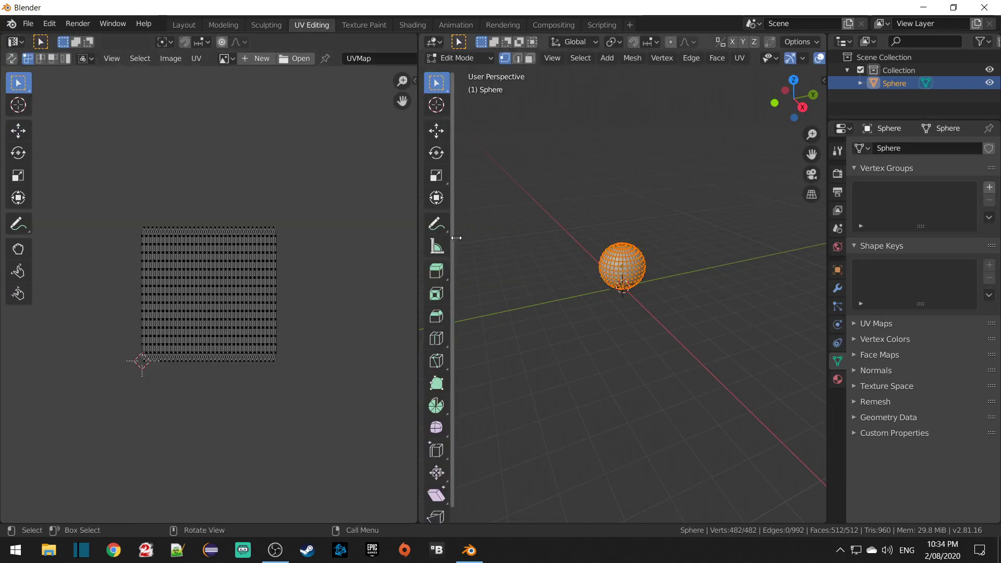
pyautogui.scroll(1, 340, 305)
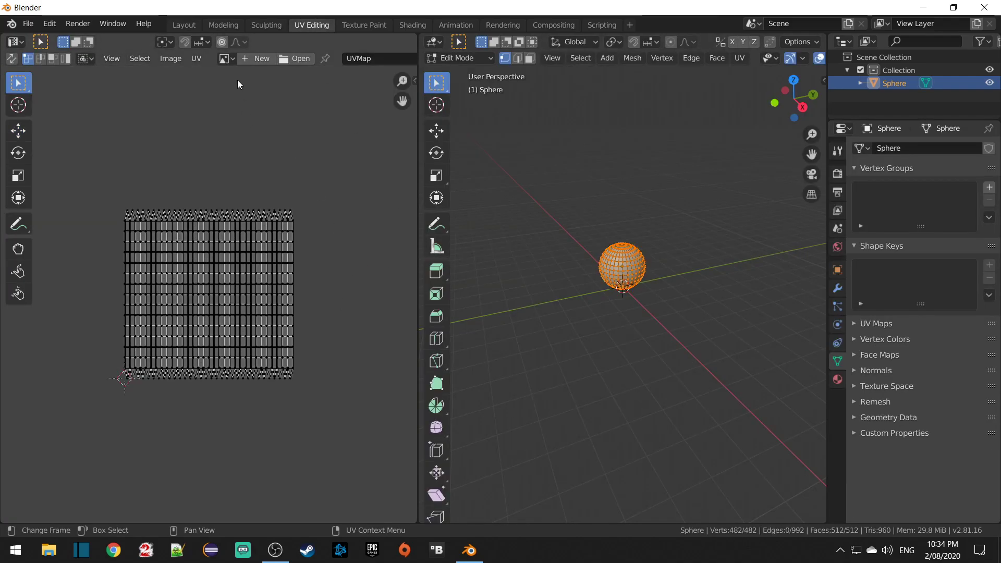
pyautogui.click(252, 62)
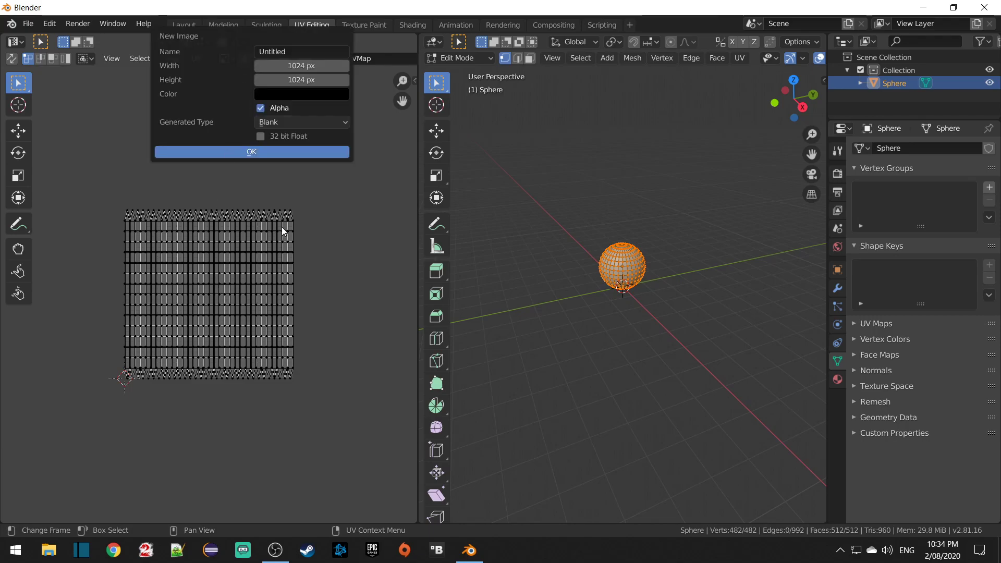
# Step: Name the new image "sphere"
pyautogui.click(283, 51)
pyautogui.write('b')
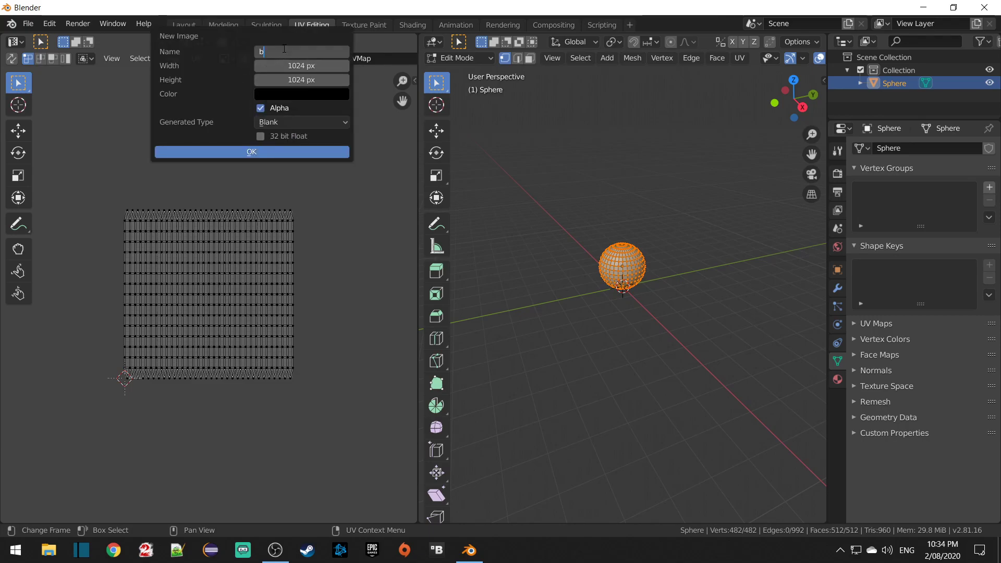
pyautogui.press('BackSpace')
pyautogui.write('base')
pyautogui.press('BackSpace')
pyautogui.press('BackSpace')
pyautogui.press('BackSpace')
pyautogui.press('BackSpace')
pyautogui.write('sphere')
pyautogui.press('Return')
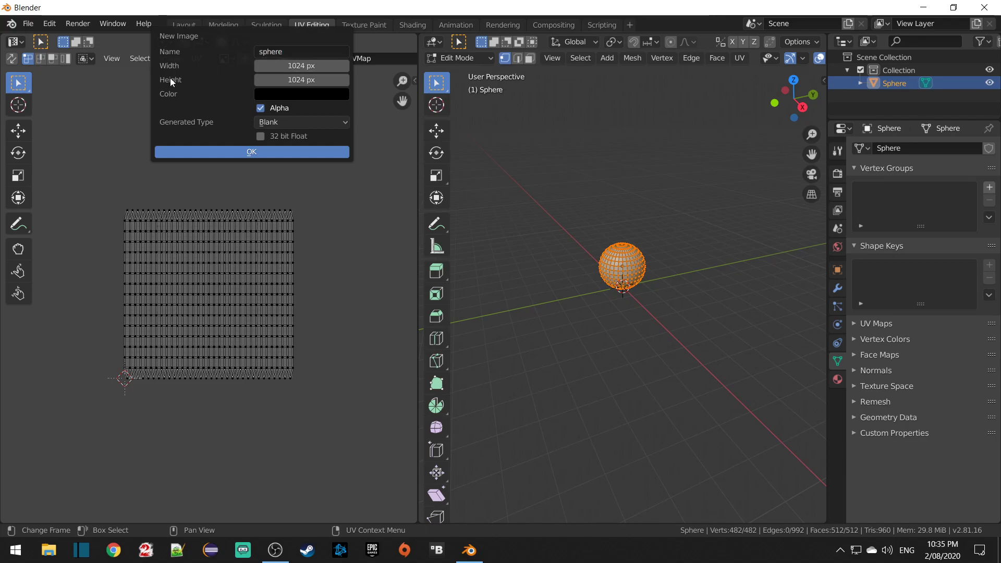
# Step: Set the new image's width and height to 512 px each
pyautogui.click(296, 66)
pyautogui.write('512')
pyautogui.click(302, 79)
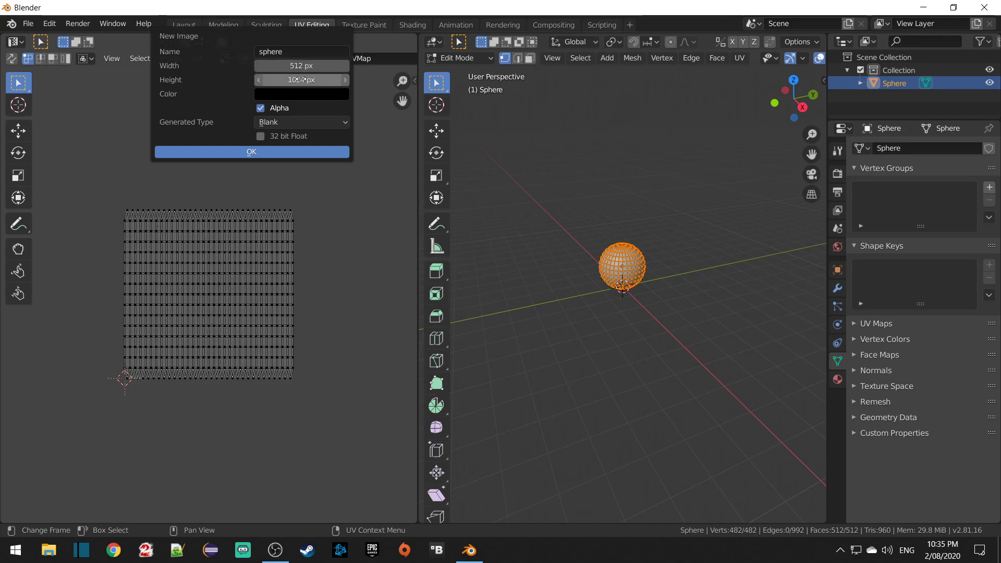
pyautogui.write('512')
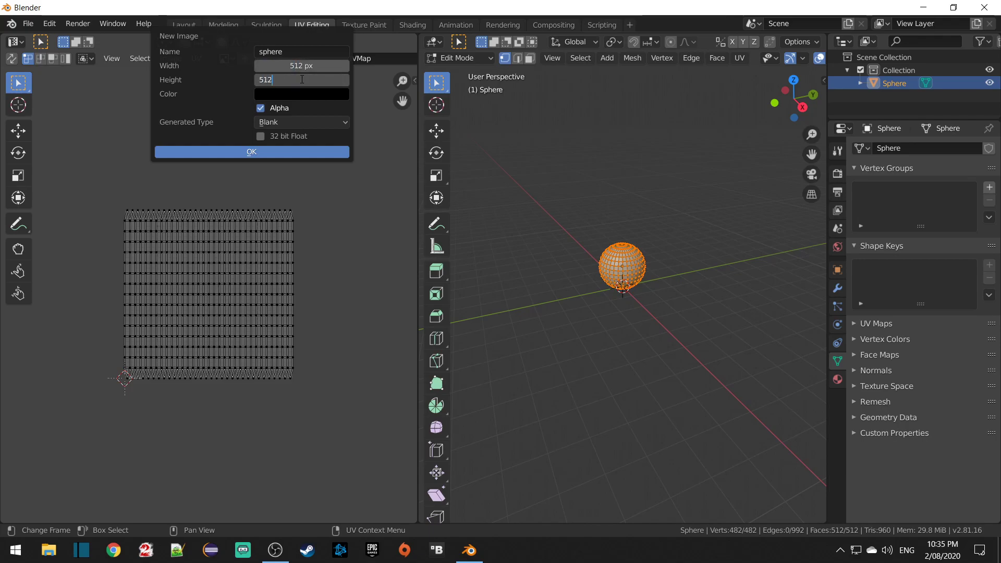
pyautogui.press('Return')
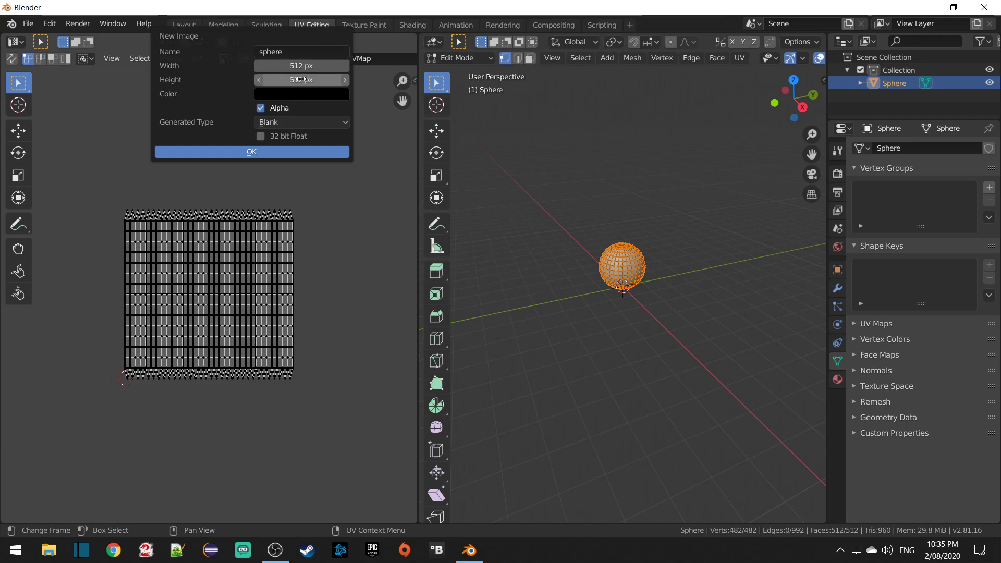
# Step: Try a height of 511 px for the new image and restore it to 512 px
pyautogui.click(302, 79)
pyautogui.press('BackSpace')
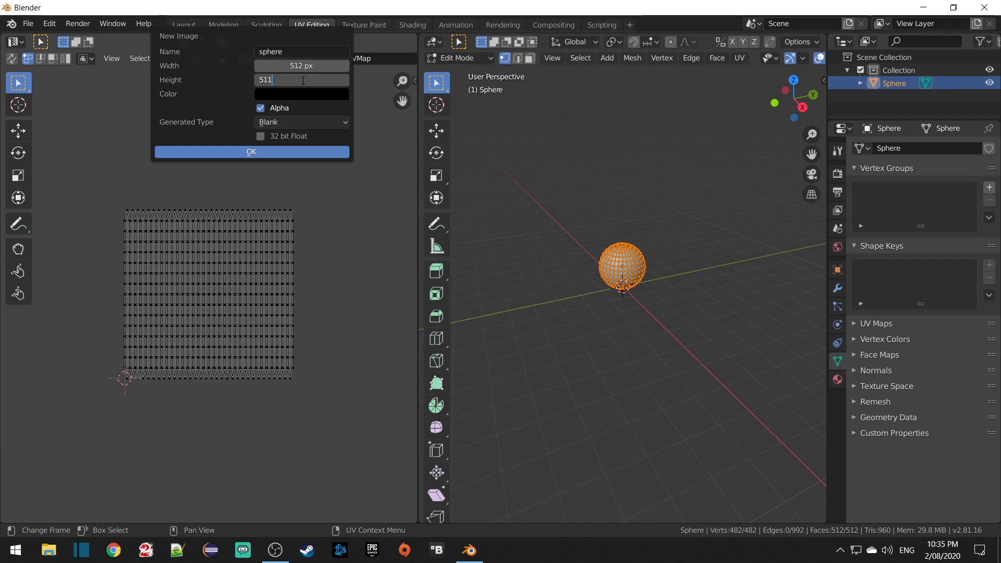
pyautogui.write('1')
pyautogui.press('Return')
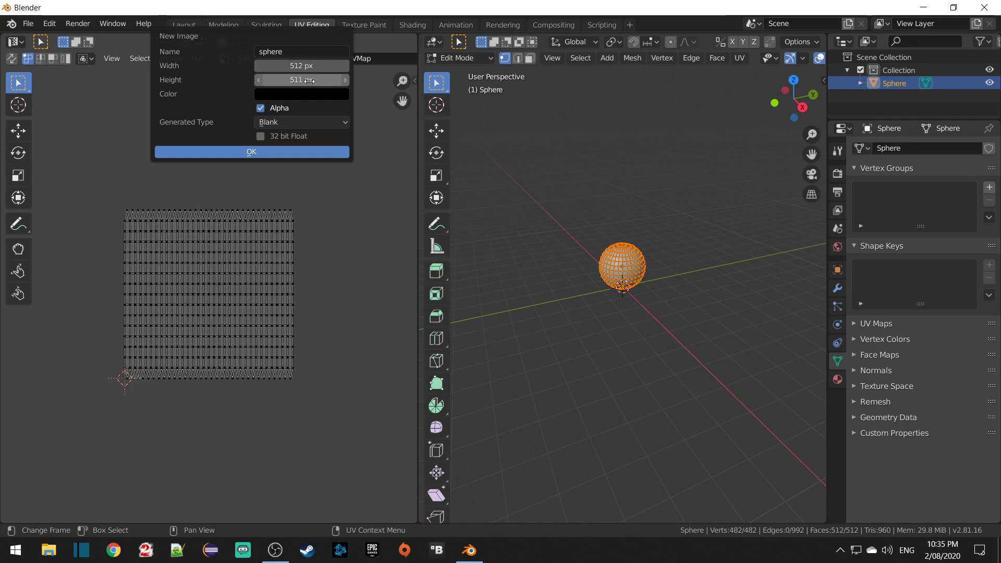
pyautogui.click(308, 80)
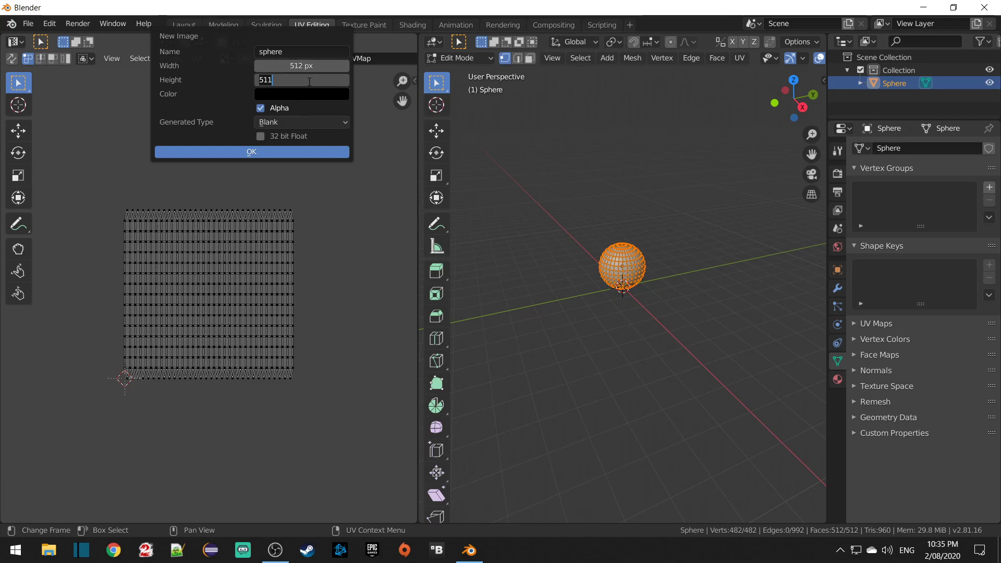
pyautogui.press('BackSpace')
pyautogui.press('BackSpace')
pyautogui.press('BackSpace')
pyautogui.write('512')
pyautogui.press('Return')
# Step: Choose a blue fill colour of about H 0.666, S 0.712, V 0.736 and create the image
pyautogui.click(277, 94)
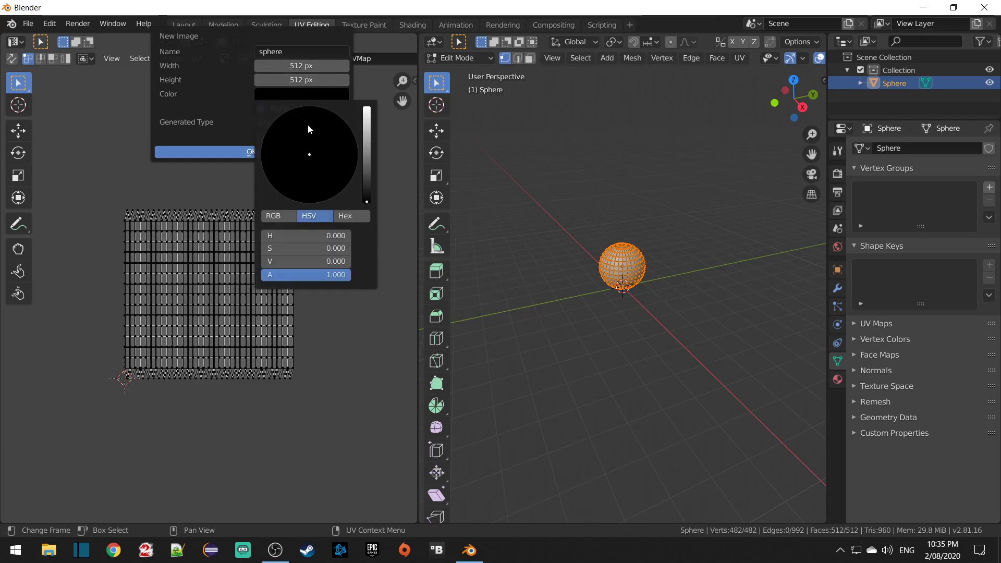
pyautogui.moveTo(368, 162)
pyautogui.mouseDown()
pyautogui.moveTo(367, 131)
pyautogui.moveTo(339, 137)
pyautogui.mouseUp()
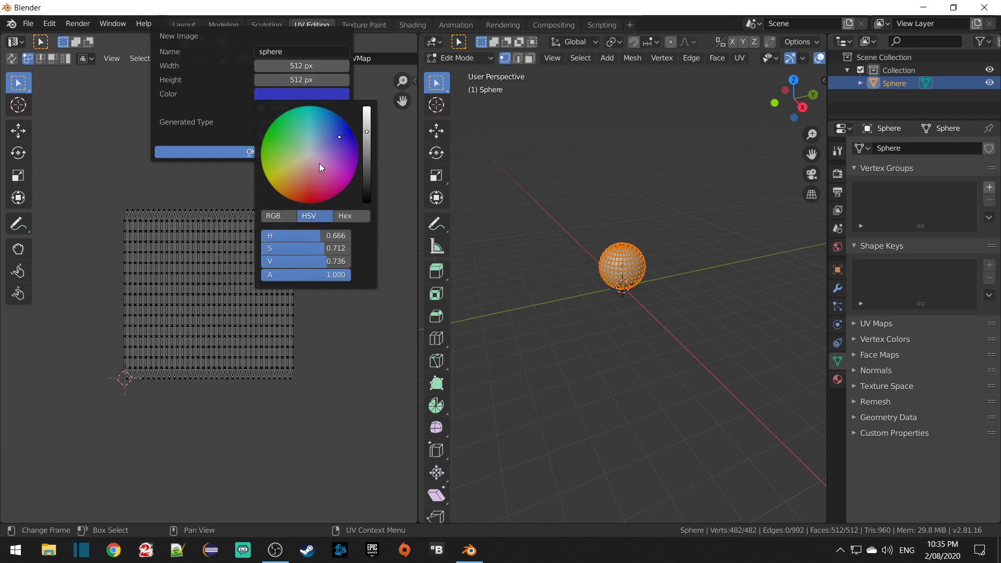
pyautogui.click(248, 153)
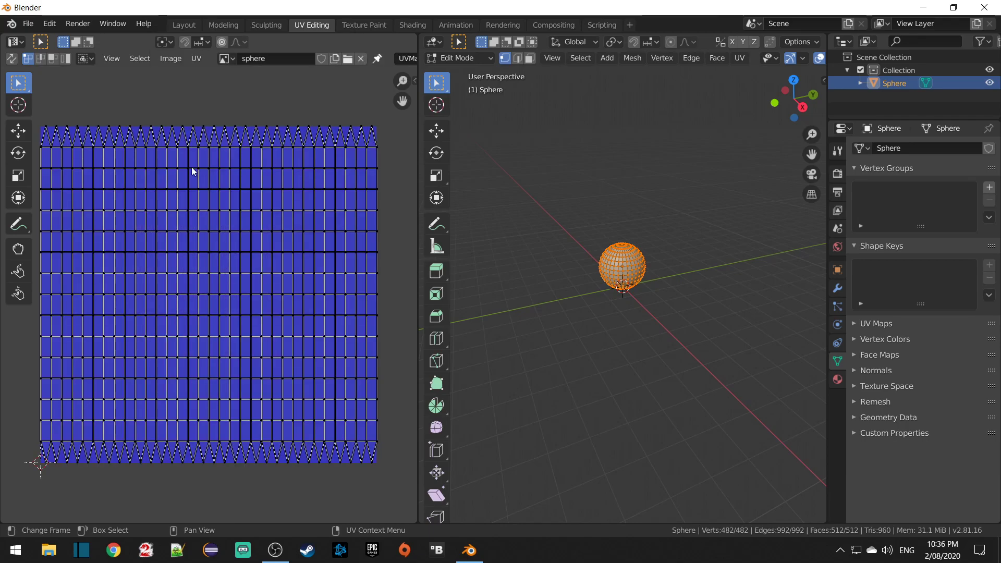
pyautogui.moveTo(172, 231); pyautogui.dragTo(185, 234, button='middle')
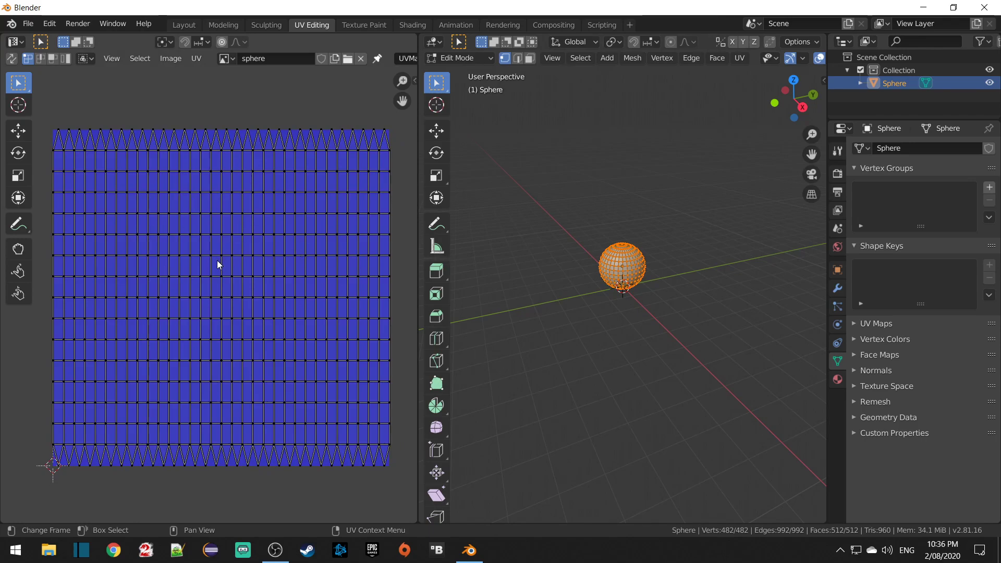
# Step: Show the sphere's material properties, switch to Object Mode and reselect the sphere
pyautogui.click(838, 379)
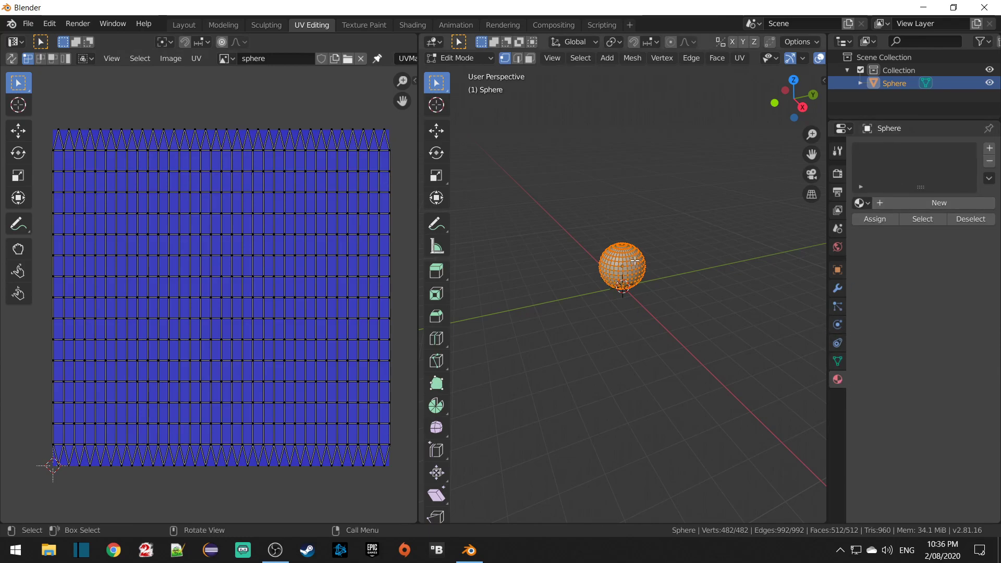
pyautogui.click(459, 58)
pyautogui.click(461, 75)
pyautogui.hotkey('alt', 'a')
pyautogui.click(623, 255)
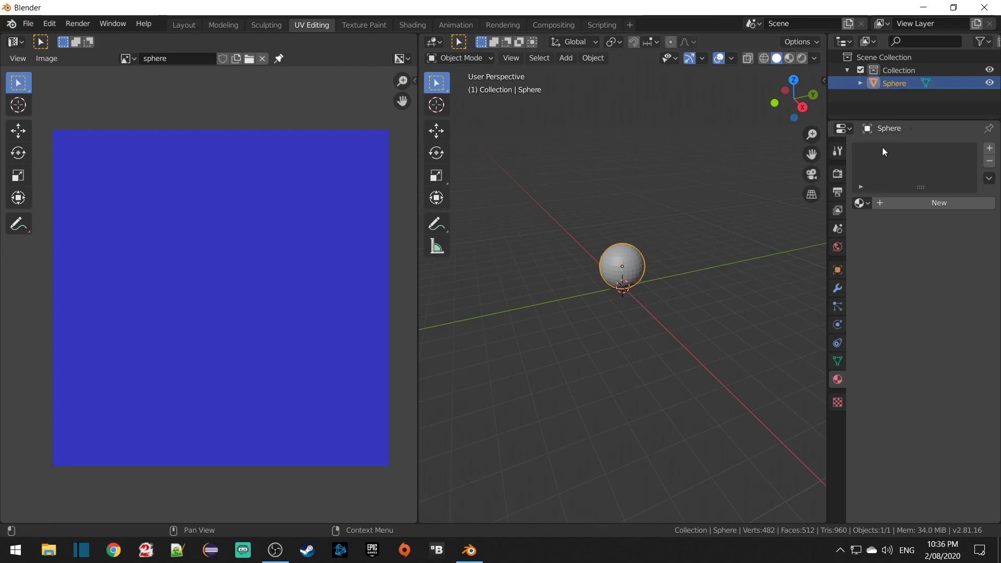
# Step: Add a new material to the sphere and name it "spherematerial"
pyautogui.click(882, 203)
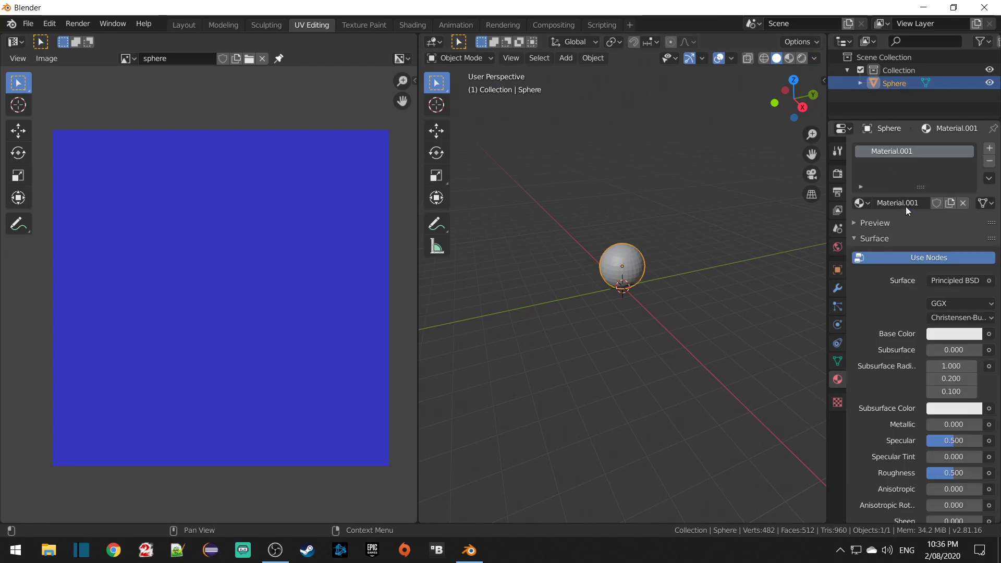
pyautogui.doubleClick(912, 151)
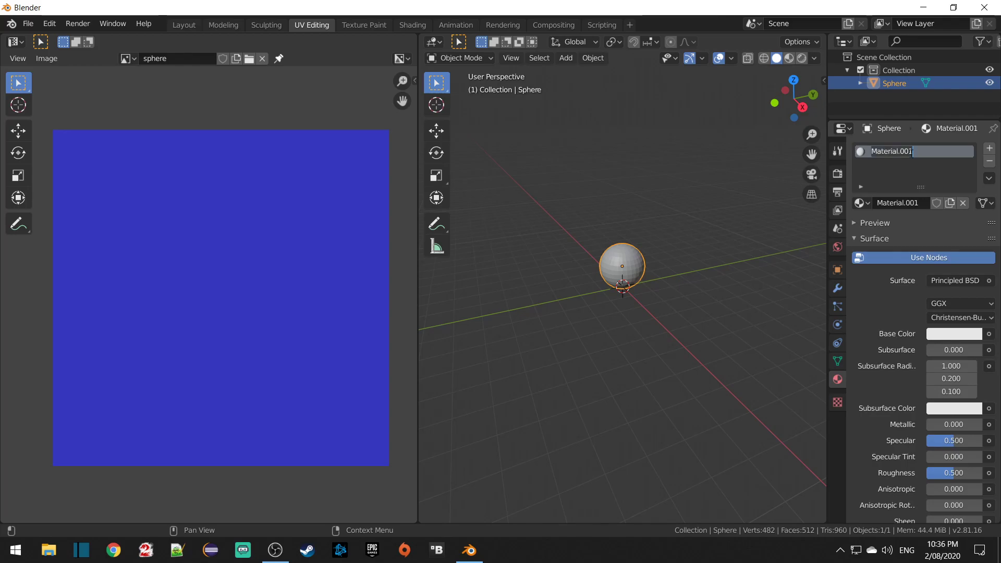
pyautogui.write('spherematerial')
pyautogui.press('Return')
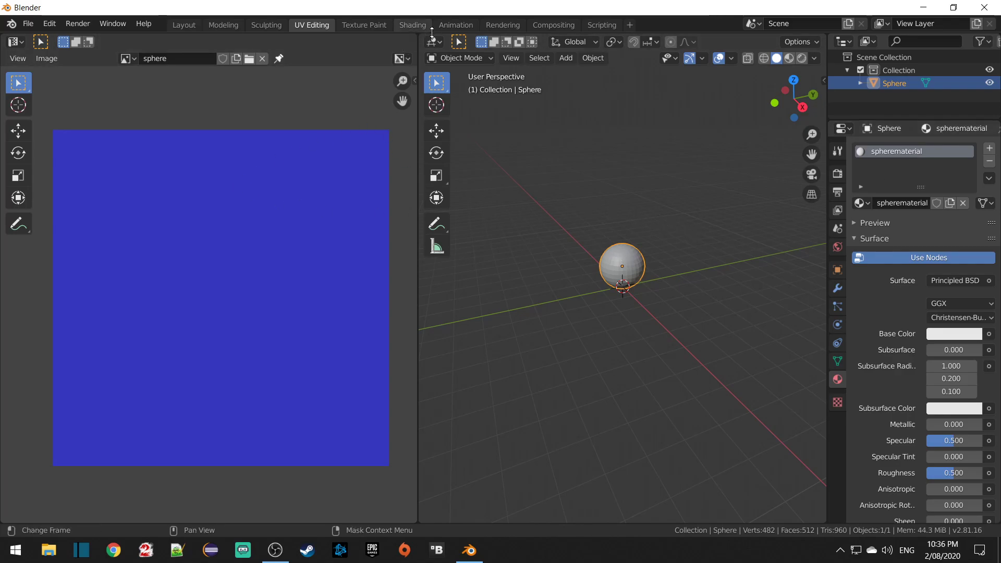
# Step: Put the sphere in Edit Mode and replace the UV Editor with the Shader Editor showing the material's nodes
pyautogui.click(464, 58)
pyautogui.click(468, 87)
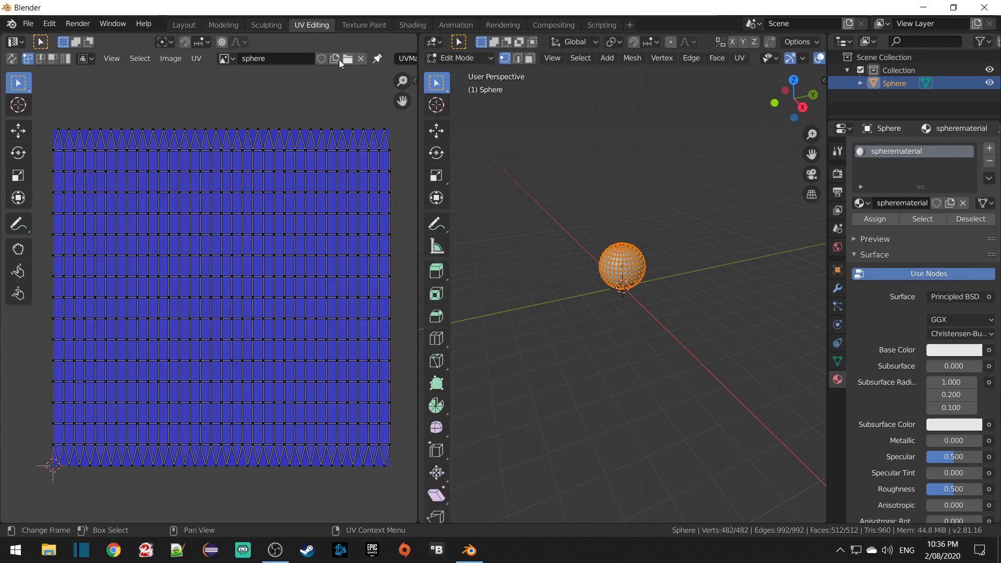
pyautogui.click(16, 42)
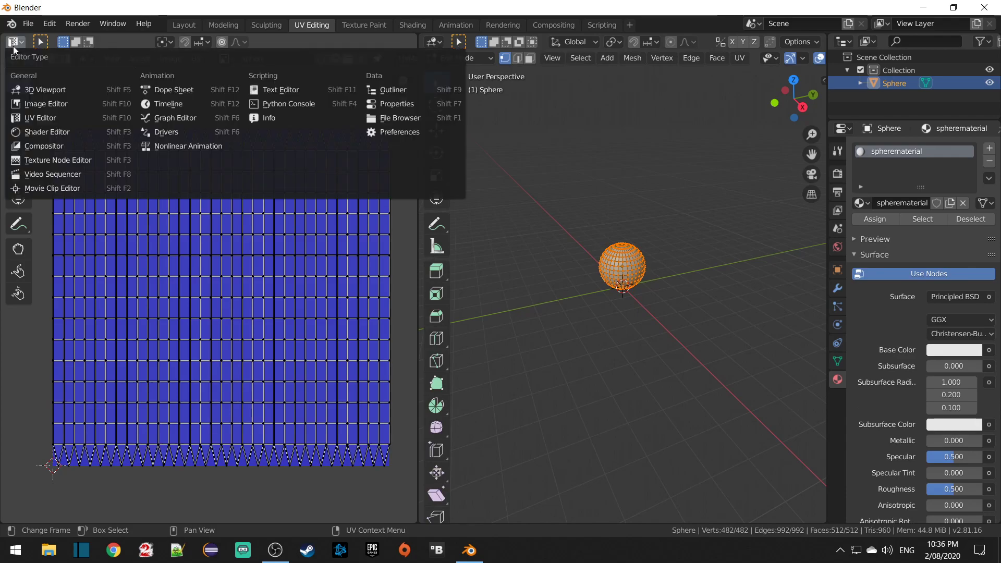
pyautogui.click(29, 130)
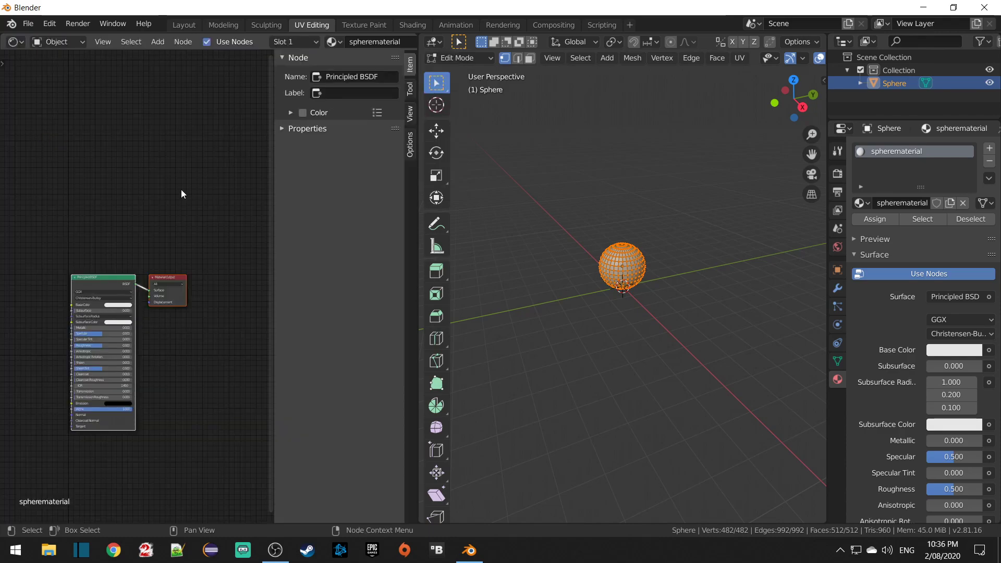
pyautogui.scroll(1, 136, 261)
pyautogui.moveTo(140, 257); pyautogui.dragTo(184, 194, button='middle')
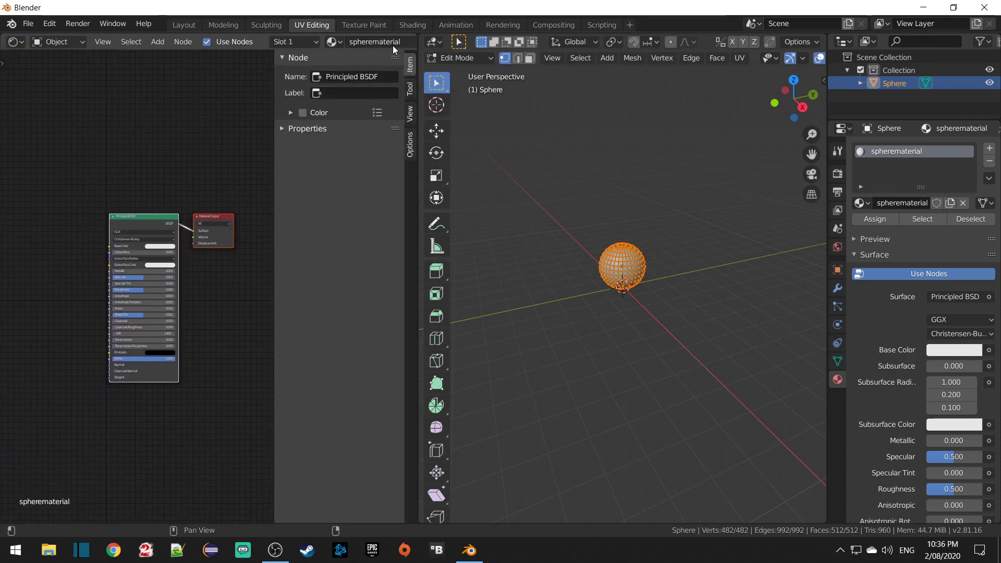
pyautogui.scroll(2, 111, 212)
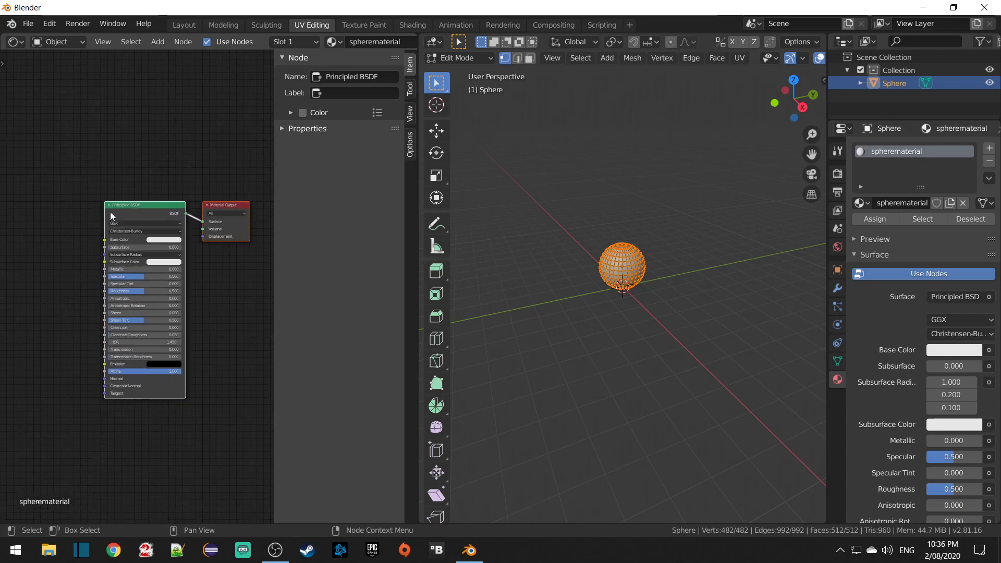
# Step: Add an Image Texture node beside the Principled BSDF node, on its input side
pyautogui.scroll(1, 103, 200)
pyautogui.moveTo(58, 176); pyautogui.dragTo(138, 184, button='middle')
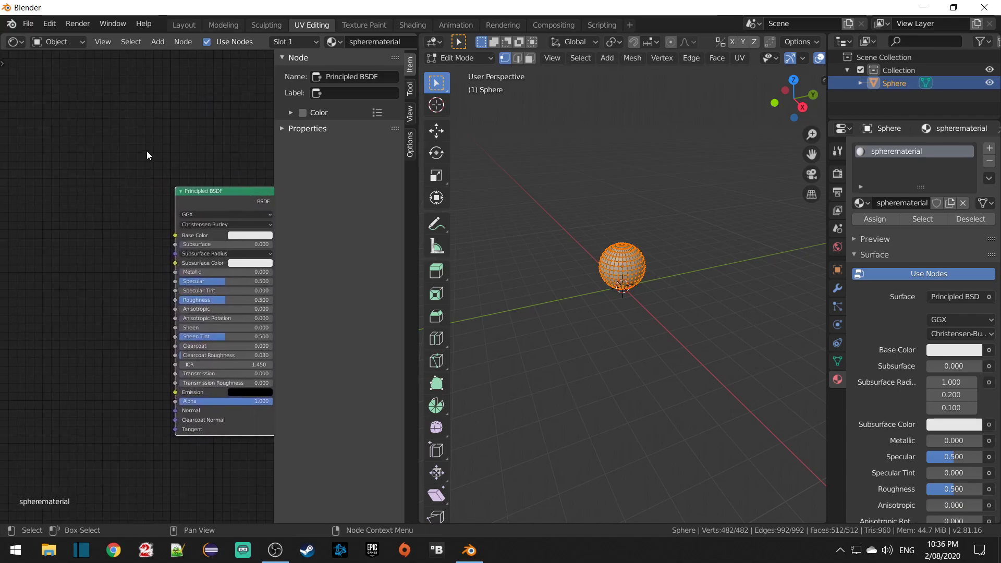
pyautogui.click(156, 42)
pyautogui.moveTo(194, 114)
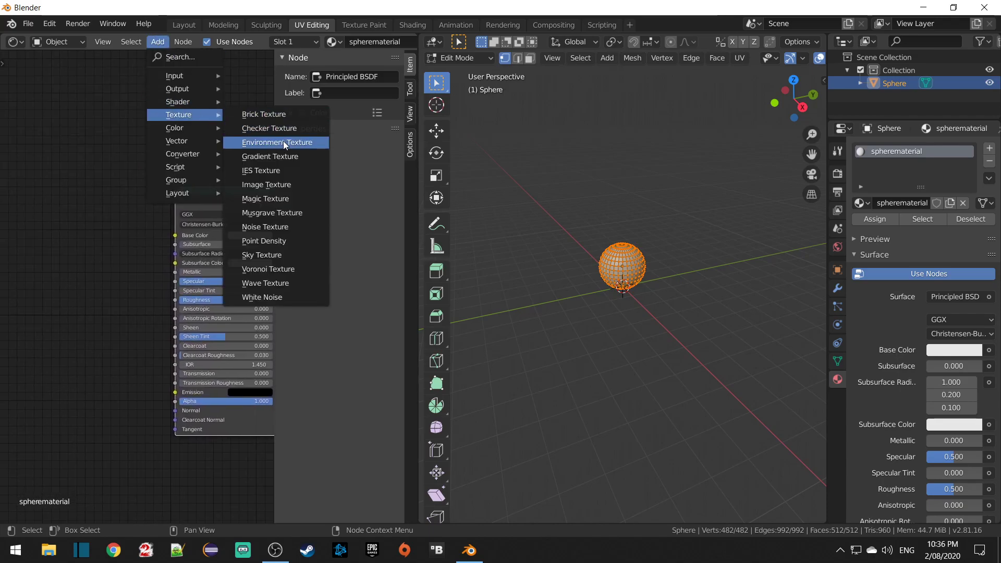
pyautogui.click(260, 185)
pyautogui.click(30, 208)
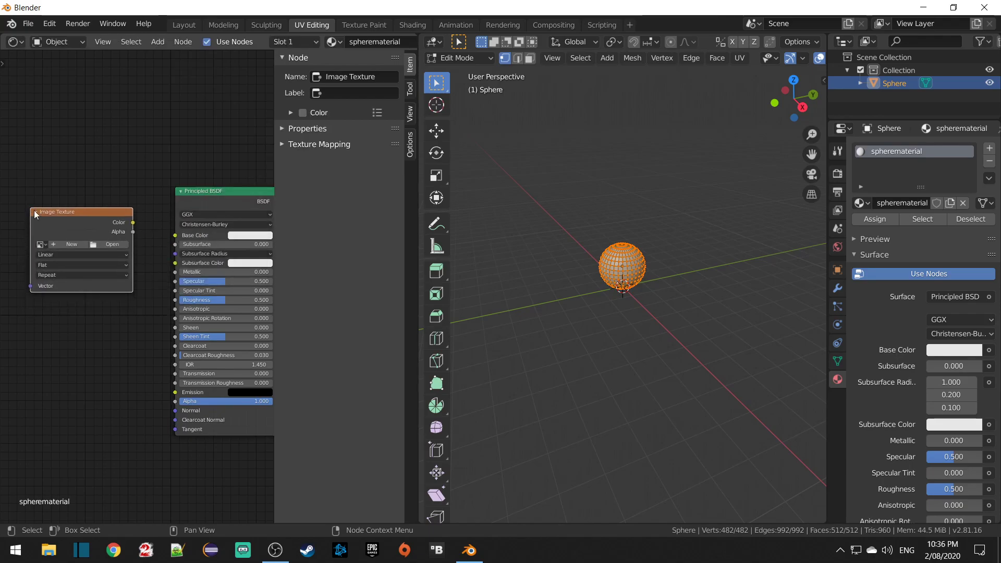
# Step: Connect the Image Texture's Color output to the Principled BSDF's Base Color and assign the "sphere" image to the node
pyautogui.moveTo(133, 222); pyautogui.dragTo(175, 236)
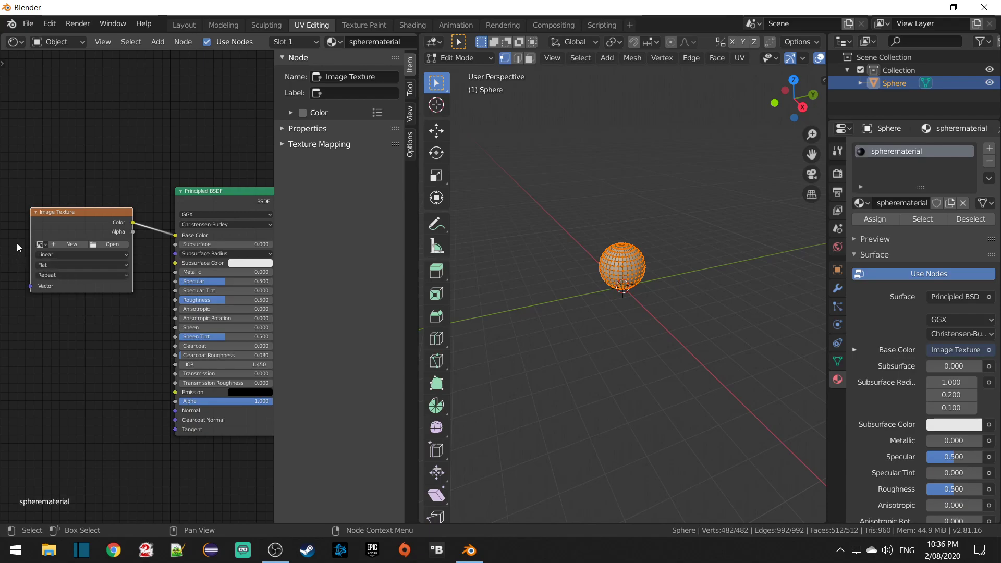
pyautogui.click(40, 244)
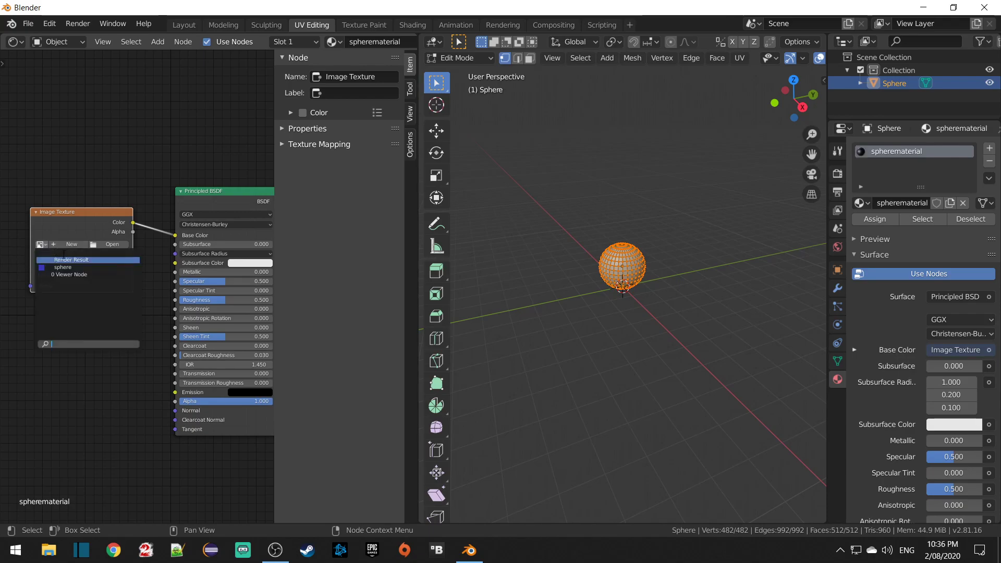
pyautogui.click(107, 267)
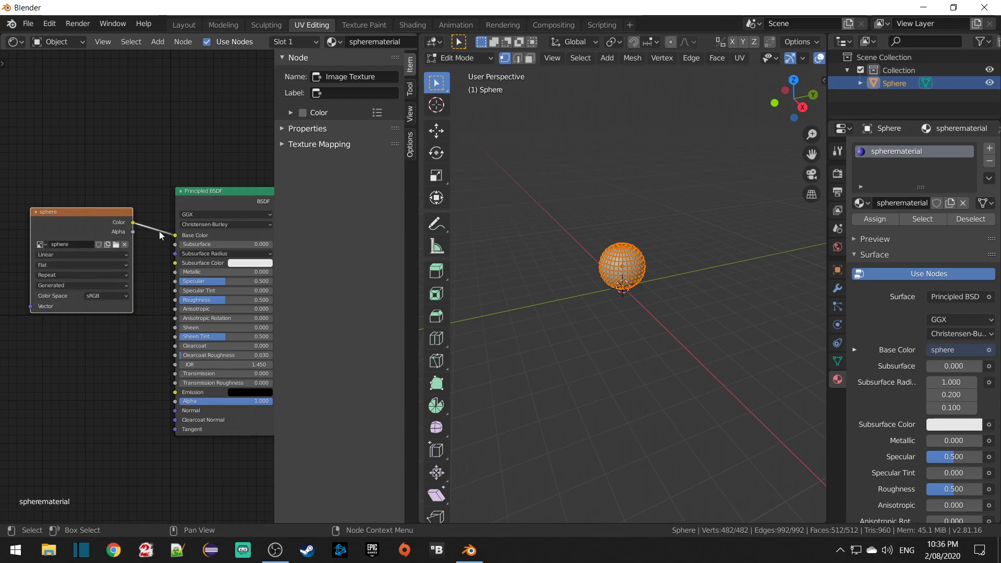
# Step: Change the node area back to the UV Editor and put the sphere in Texture Paint mode with Material Preview shading
pyautogui.scroll(-2, 158, 202)
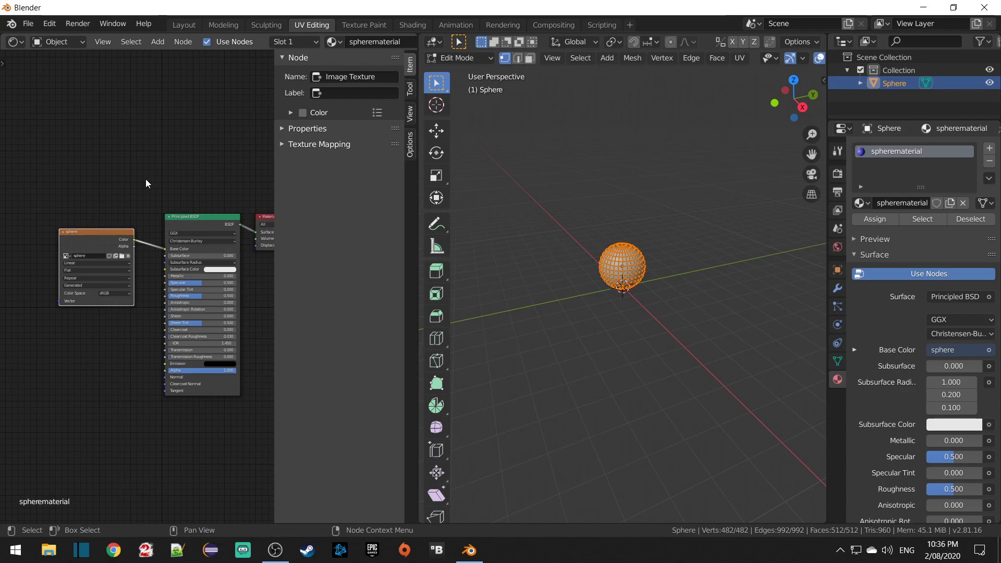
pyautogui.click(12, 43)
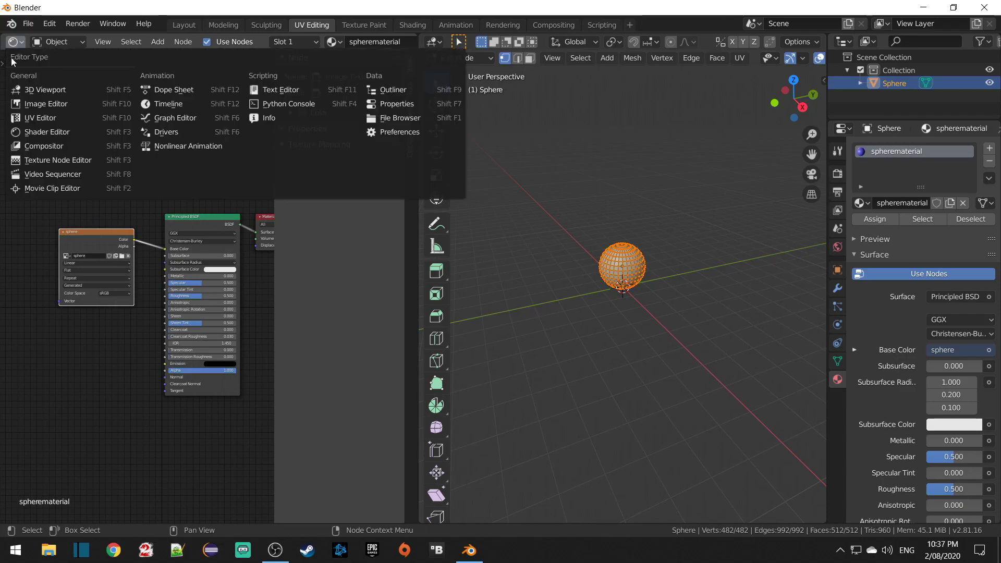
pyautogui.click(39, 117)
pyautogui.moveTo(617, 306); pyautogui.dragTo(671, 293, button='middle')
pyautogui.scroll(4, 671, 292)
pyautogui.moveTo(712, 216); pyautogui.dragTo(673, 250, button='middle')
pyautogui.click(487, 56)
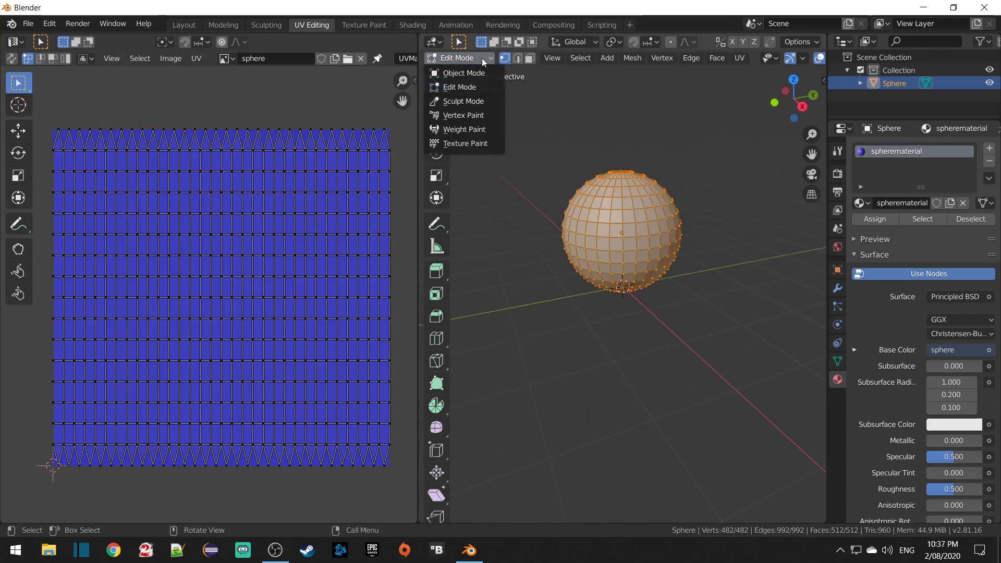
pyautogui.click(467, 143)
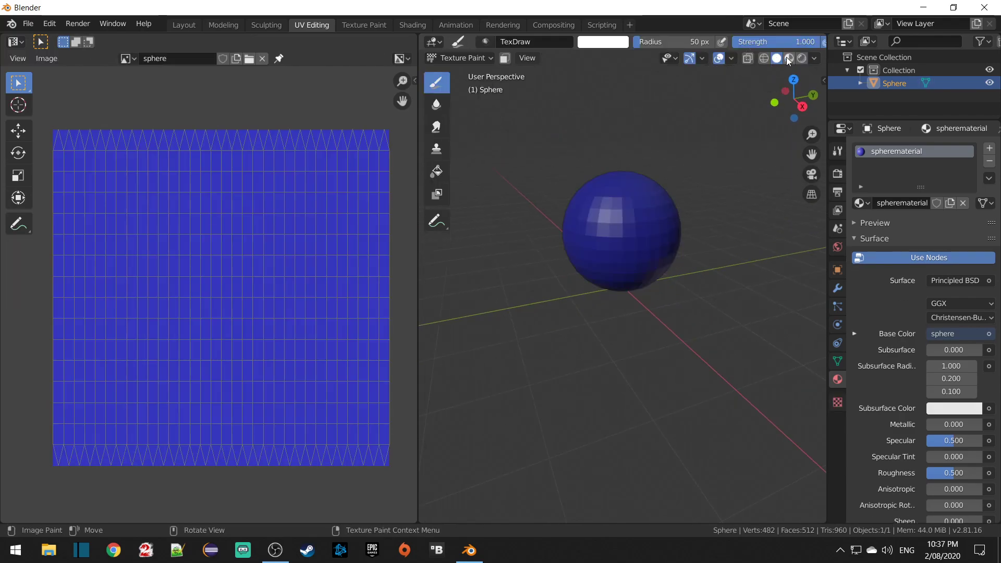
pyautogui.moveTo(588, 235); pyautogui.dragTo(627, 231, button='middle')
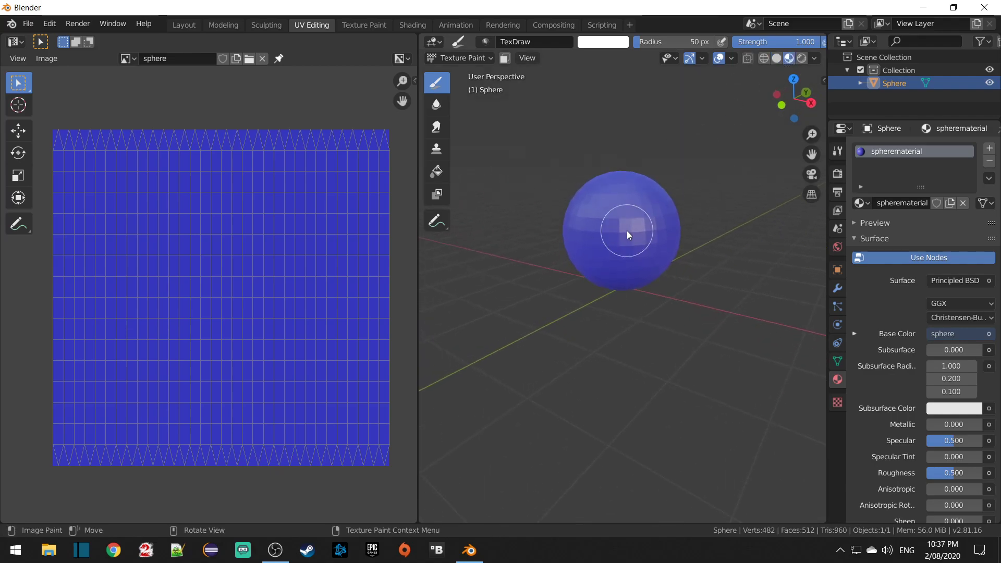
# Step: Set the brush colour to orange and paint a patch on the side of the sphere
pyautogui.scroll(3, 627, 233)
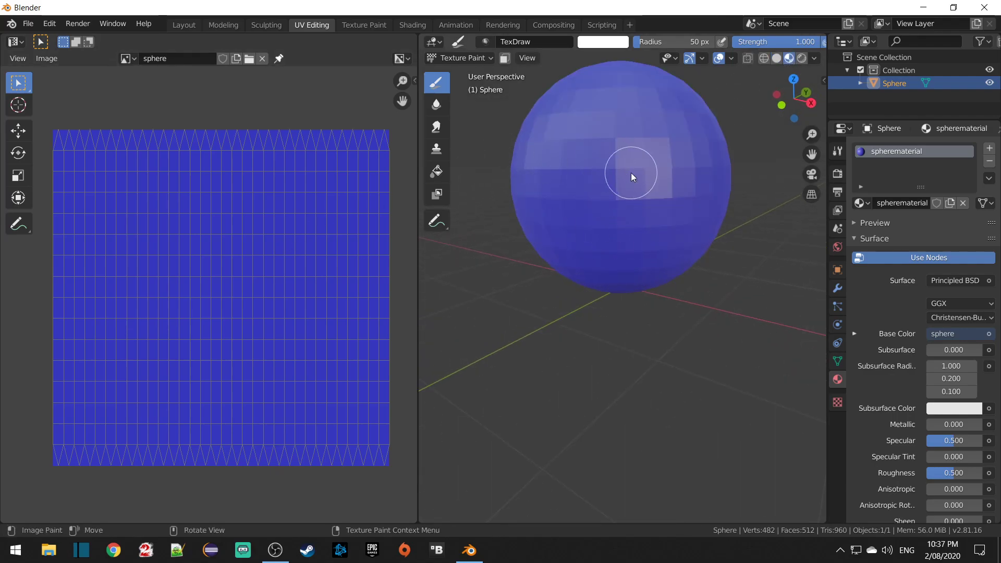
pyautogui.rightClick(631, 173)
pyautogui.click(617, 196)
pyautogui.click(626, 223)
pyautogui.rightClick(634, 192)
pyautogui.moveTo(640, 101)
pyautogui.mouseDown()
pyautogui.moveTo(611, 210)
pyautogui.moveTo(635, 135)
pyautogui.moveTo(609, 165)
pyautogui.moveTo(647, 170)
pyautogui.moveTo(636, 181)
pyautogui.moveTo(671, 151)
pyautogui.moveTo(674, 171)
pyautogui.moveTo(562, 142)
pyautogui.moveTo(618, 145)
pyautogui.moveTo(590, 148)
pyautogui.moveTo(601, 137)
pyautogui.moveTo(593, 165)
pyautogui.mouseUp()
# Step: Change the brush colour to magenta and paint a patch on an unpainted side of the sphere
pyautogui.moveTo(592, 165)
pyautogui.mouseDown(button='middle')
pyautogui.moveTo(551, 158)
pyautogui.moveTo(655, 170)
pyautogui.moveTo(590, 157)
pyautogui.mouseUp(button='middle')
pyautogui.rightClick(590, 158)
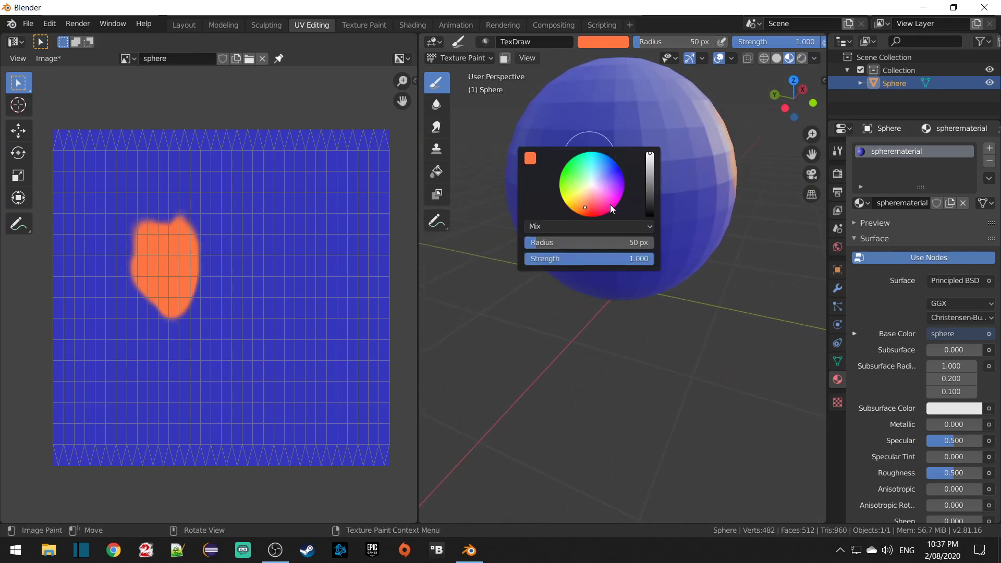
pyautogui.moveTo(613, 205); pyautogui.dragTo(620, 194)
pyautogui.moveTo(558, 147)
pyautogui.mouseDown()
pyautogui.moveTo(559, 193)
pyautogui.moveTo(608, 119)
pyautogui.moveTo(606, 173)
pyautogui.moveTo(609, 140)
pyautogui.moveTo(568, 178)
pyautogui.moveTo(600, 132)
pyautogui.moveTo(600, 170)
pyautogui.mouseUp()
# Step: Choose a pale pink brush colour, darken it to greyish mauve and paint a patch on the sphere's lower half
pyautogui.moveTo(477, 246)
pyautogui.mouseDown(button='middle')
pyautogui.moveTo(594, 206)
pyautogui.moveTo(594, 162)
pyautogui.mouseUp(button='middle')
pyautogui.rightClick(592, 211)
pyautogui.moveTo(600, 241); pyautogui.dragTo(597, 241)
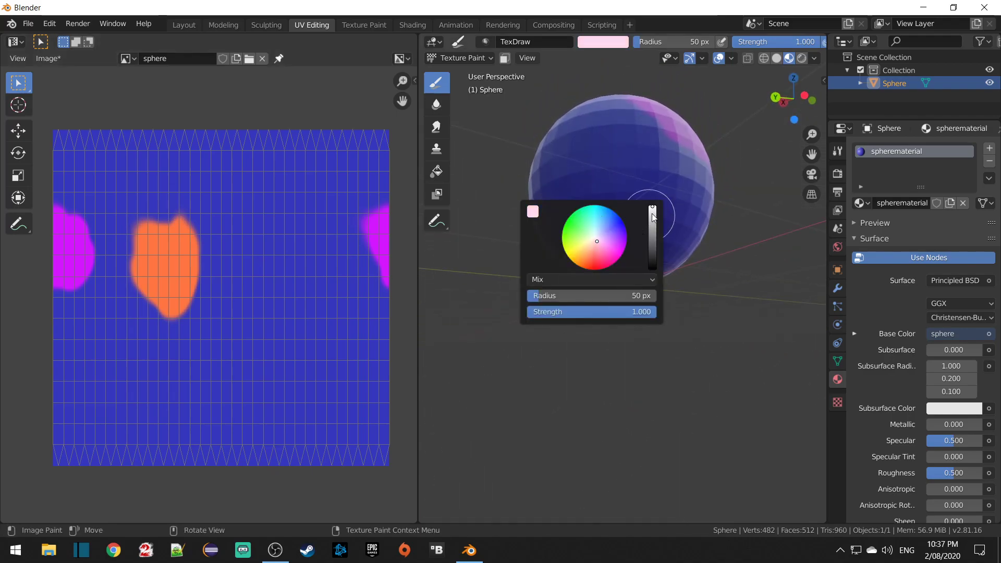
pyautogui.moveTo(653, 217); pyautogui.dragTo(653, 239)
pyautogui.moveTo(655, 201)
pyautogui.mouseDown()
pyautogui.moveTo(620, 197)
pyautogui.moveTo(617, 182)
pyautogui.moveTo(583, 155)
pyautogui.moveTo(561, 188)
pyautogui.moveTo(584, 209)
pyautogui.moveTo(634, 207)
pyautogui.mouseUp()
# Step: Save the painted texture image as sphere.png in the E:\3ds files folder
pyautogui.scroll(-4, 637, 209)
pyautogui.moveTo(663, 226)
pyautogui.mouseDown(button='middle')
pyautogui.moveTo(638, 251)
pyautogui.moveTo(534, 240)
pyautogui.moveTo(645, 237)
pyautogui.moveTo(606, 262)
pyautogui.moveTo(675, 251)
pyautogui.moveTo(612, 255)
pyautogui.moveTo(687, 236)
pyautogui.moveTo(660, 265)
pyautogui.moveTo(634, 196)
pyautogui.mouseUp(button='middle')
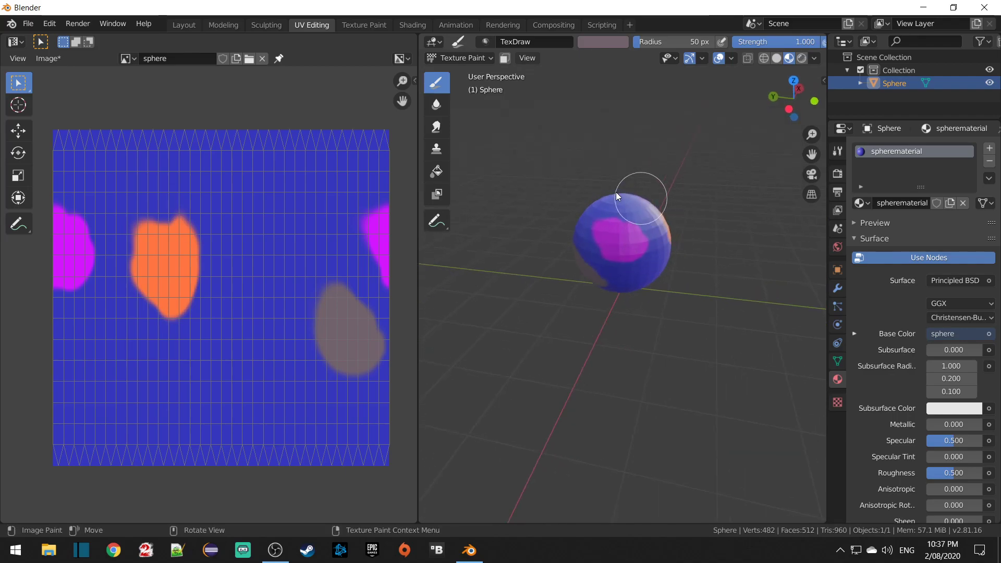
pyautogui.click(47, 58)
pyautogui.moveTo(18, 58)
pyautogui.click(48, 58)
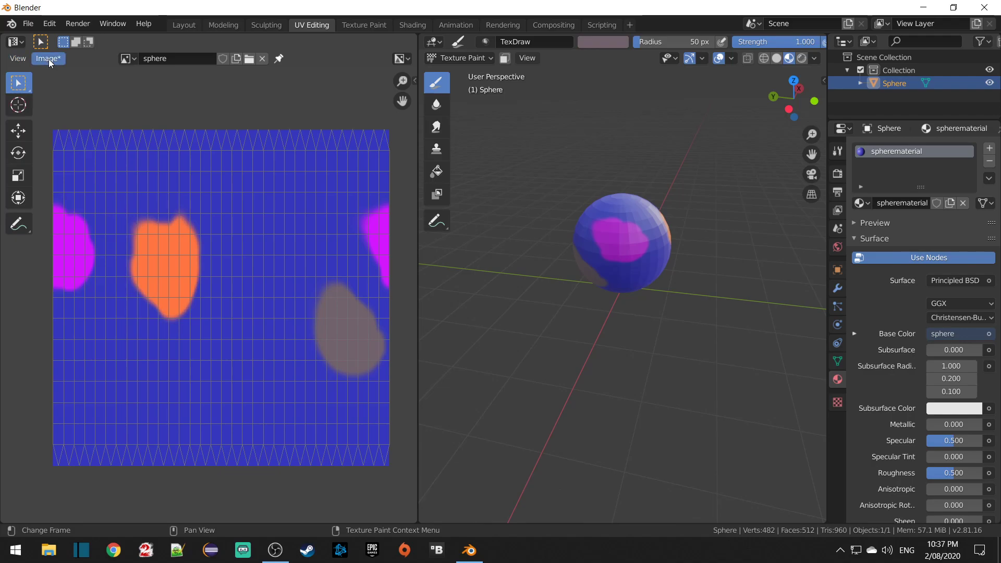
pyautogui.click(48, 59)
pyautogui.click(83, 181)
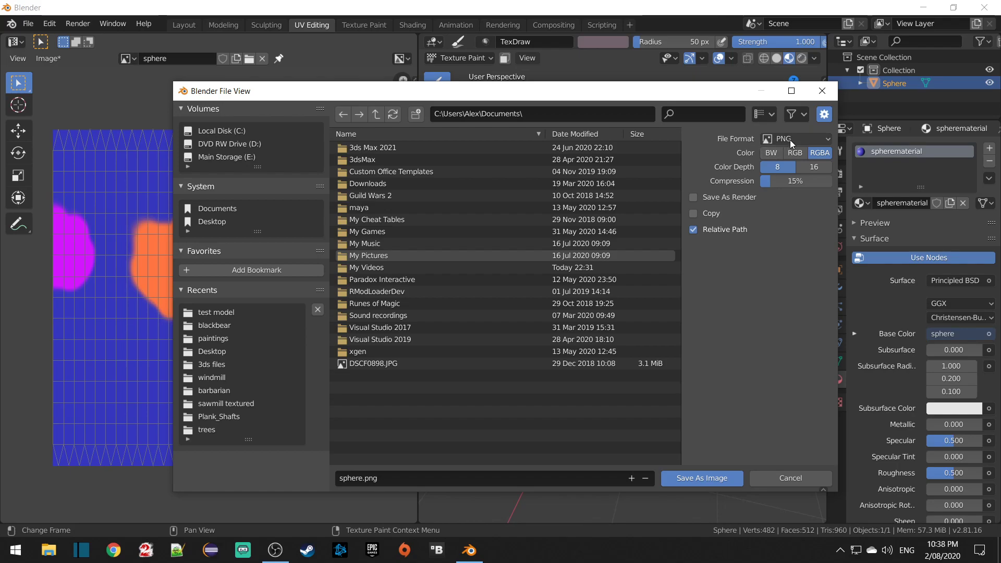
pyautogui.click(233, 159)
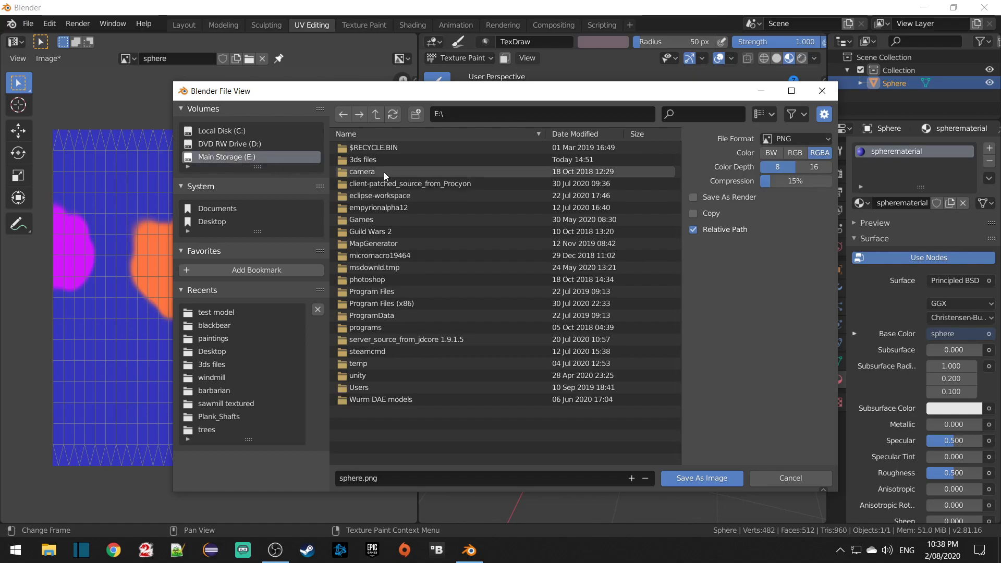
pyautogui.click(368, 161)
pyautogui.scroll(-5, 446, 327)
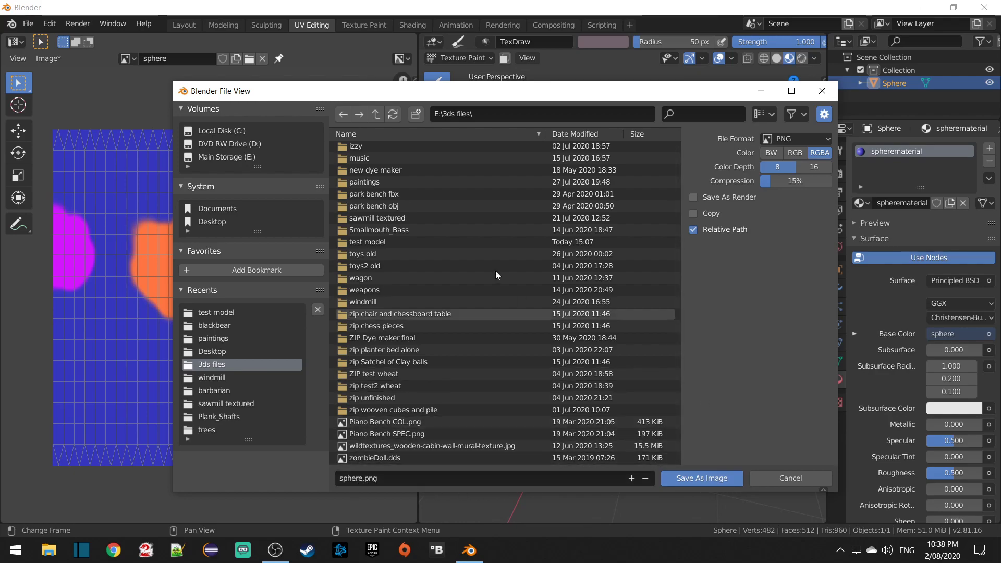
pyautogui.click(706, 473)
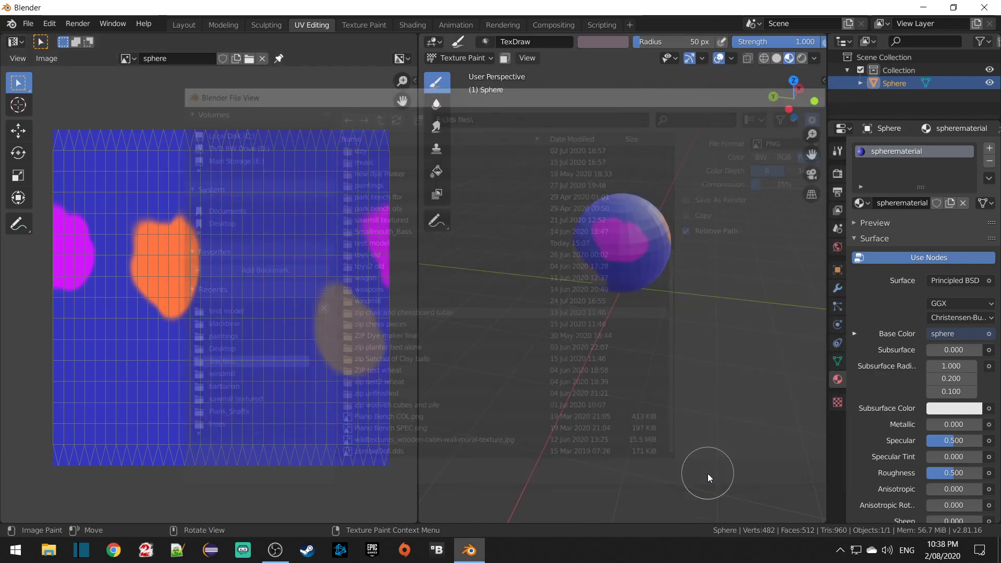
# Step: Switch to the Modeling workspace and start a Wavefront (.obj) export of the painted sphere
pyautogui.click(228, 24)
pyautogui.moveTo(361, 230); pyautogui.dragTo(442, 211, button='middle')
pyautogui.scroll(4, 422, 254)
pyautogui.moveTo(422, 252)
pyautogui.mouseDown(button='middle')
pyautogui.moveTo(395, 214)
pyautogui.moveTo(318, 174)
pyautogui.mouseUp(button='middle')
pyautogui.click(29, 25)
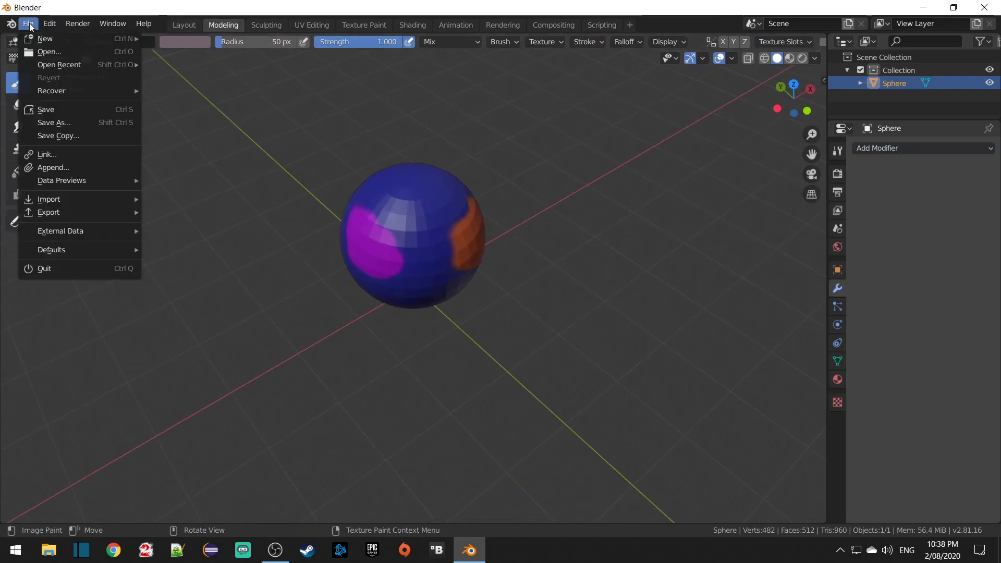
pyautogui.moveTo(76, 212)
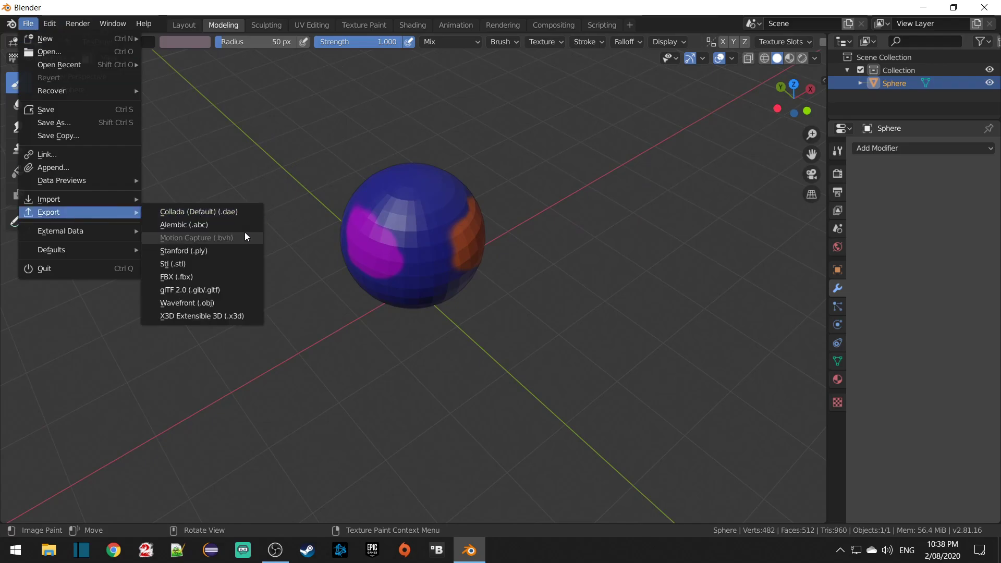
pyautogui.click(201, 302)
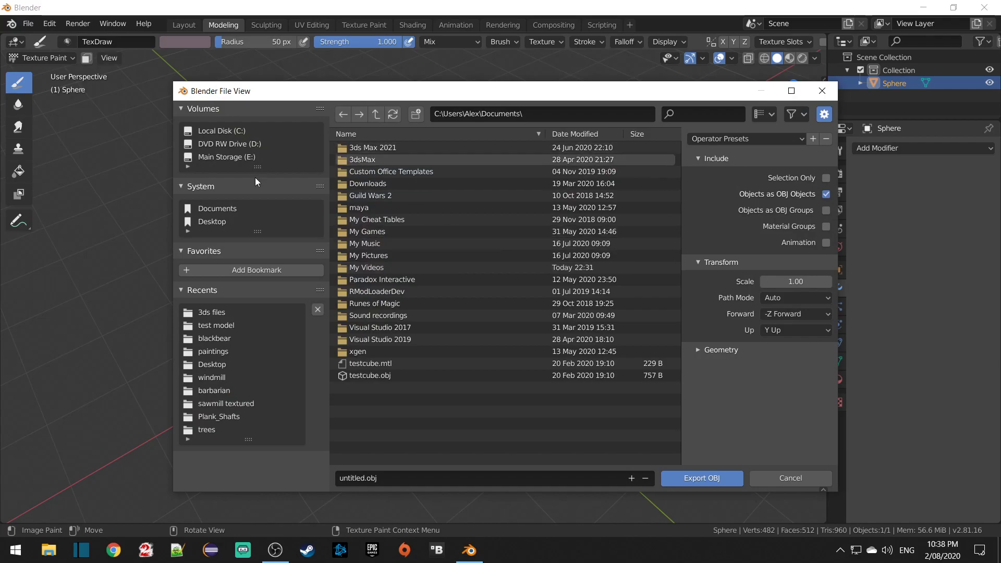
# Step: Create a new folder named "sphere" inside E:\3ds files
pyautogui.click(236, 156)
pyautogui.doubleClick(372, 160)
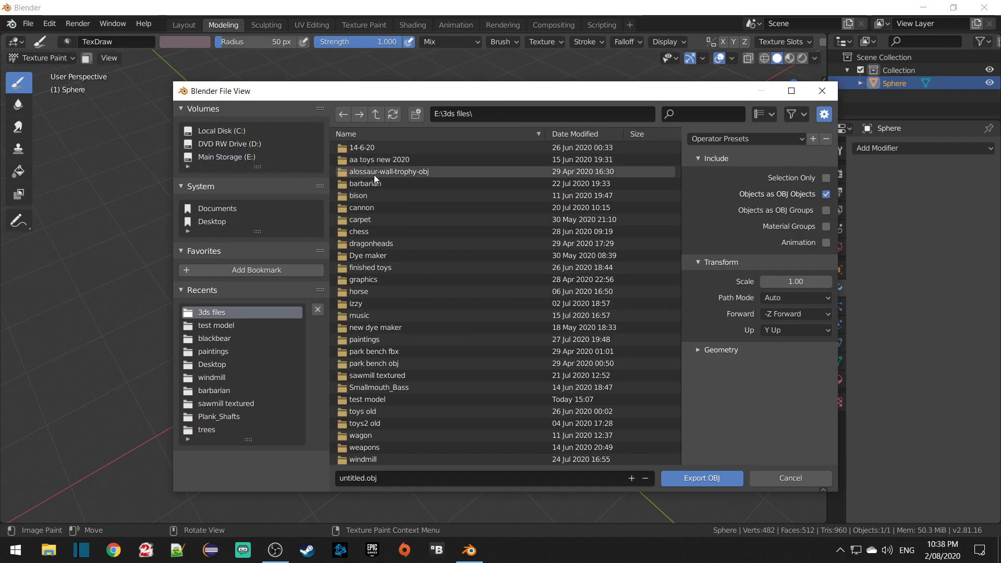
pyautogui.rightClick(528, 295)
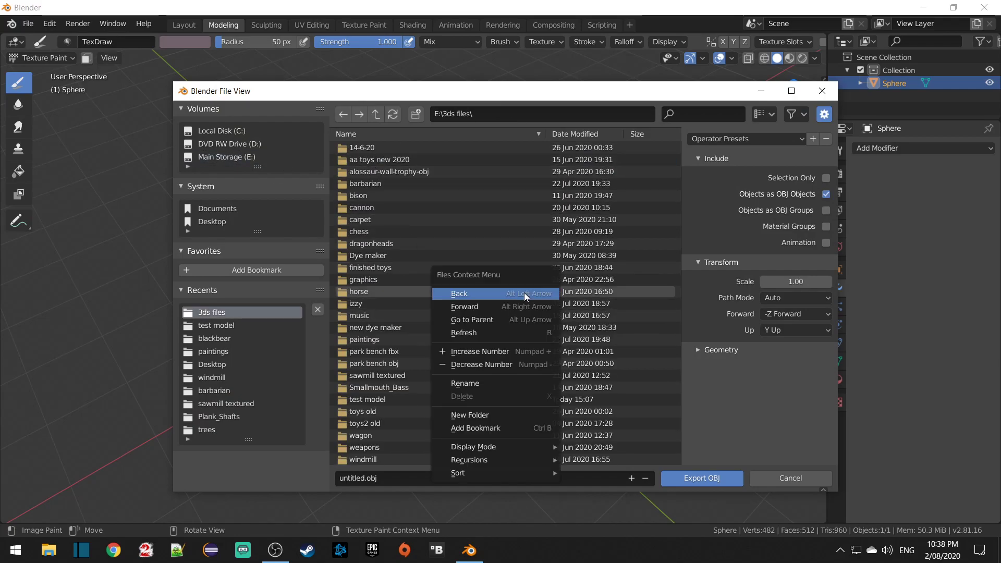
pyautogui.click(480, 415)
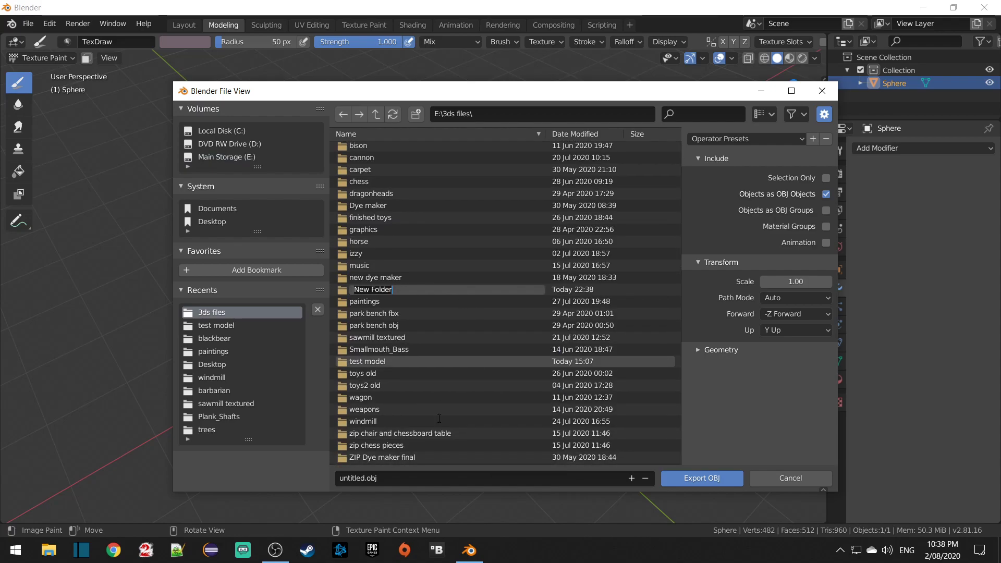
pyautogui.write('sp')
pyautogui.press('Return')
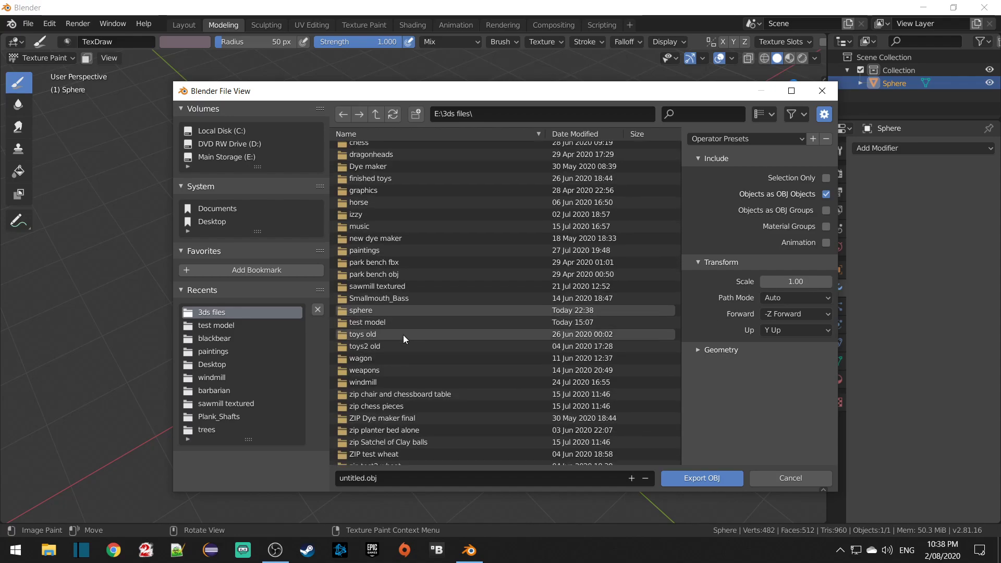
# Step: Choose the new sphere folder as the export location and name the file sphereobj.obj
pyautogui.doubleClick(379, 309)
pyautogui.doubleClick(357, 479)
pyautogui.write('sphereobj')
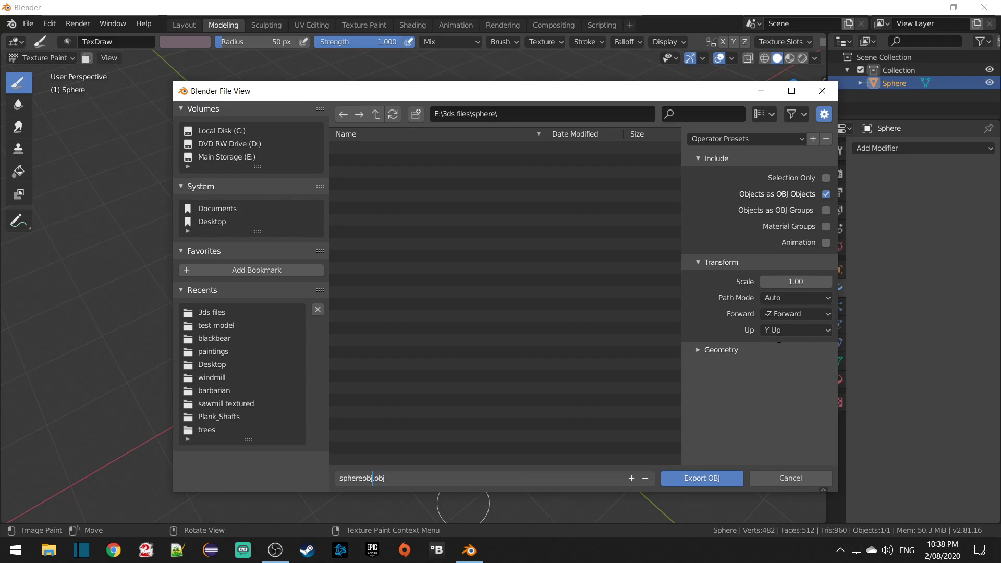
pyautogui.click(710, 332)
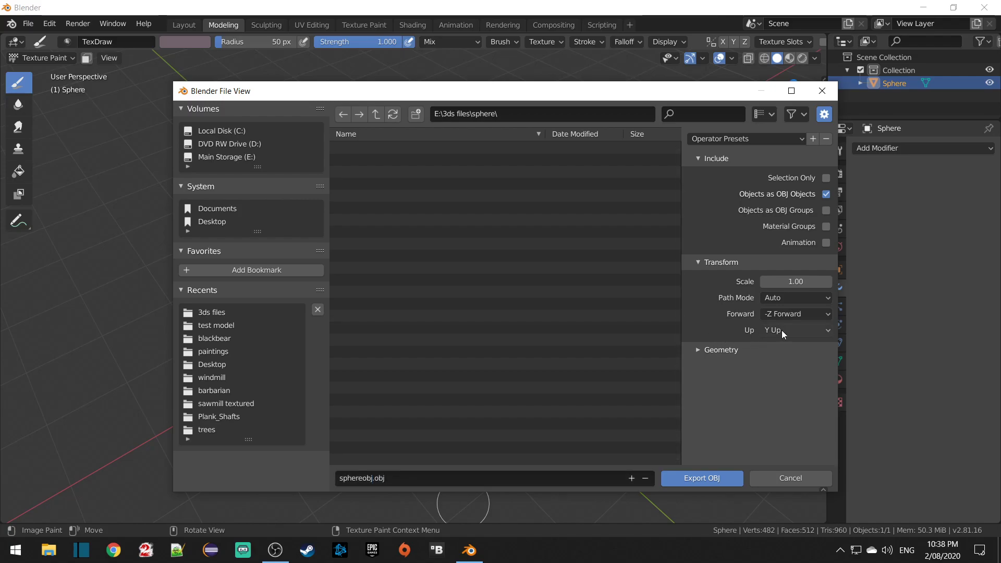
# Step: Set the OBJ export's forward axis to Z Forward and enable Material Groups
pyautogui.click(781, 314)
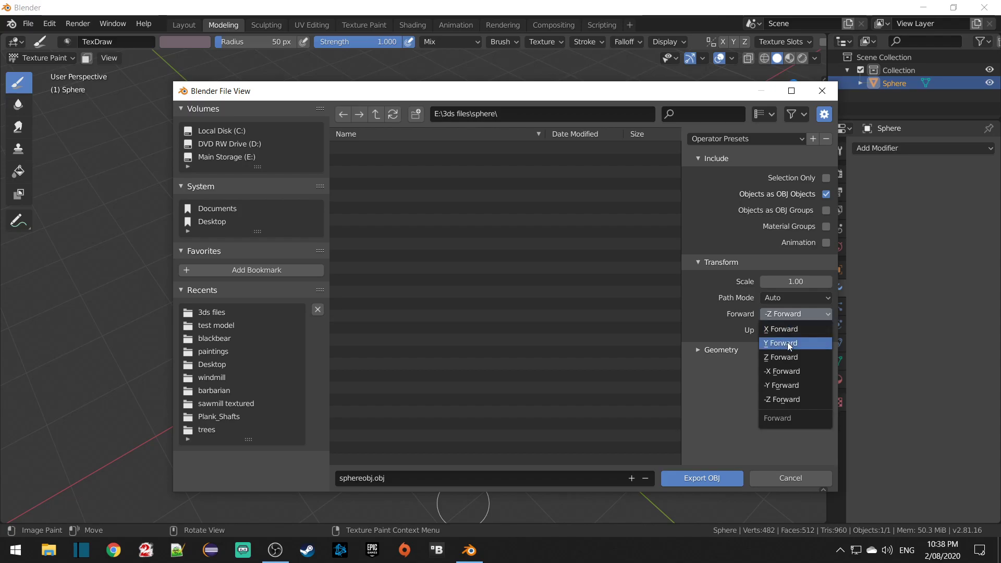
pyautogui.click(781, 357)
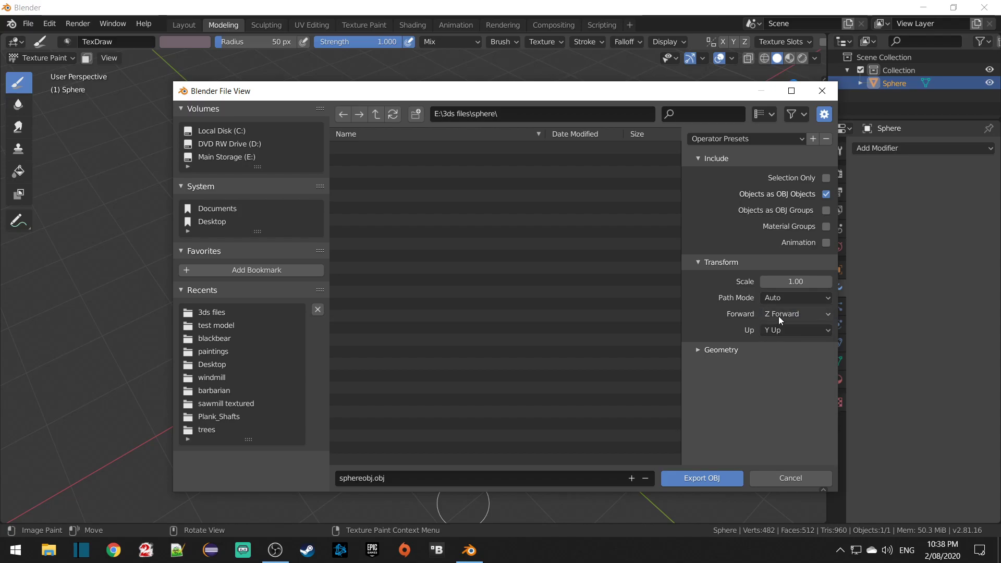
pyautogui.click(829, 227)
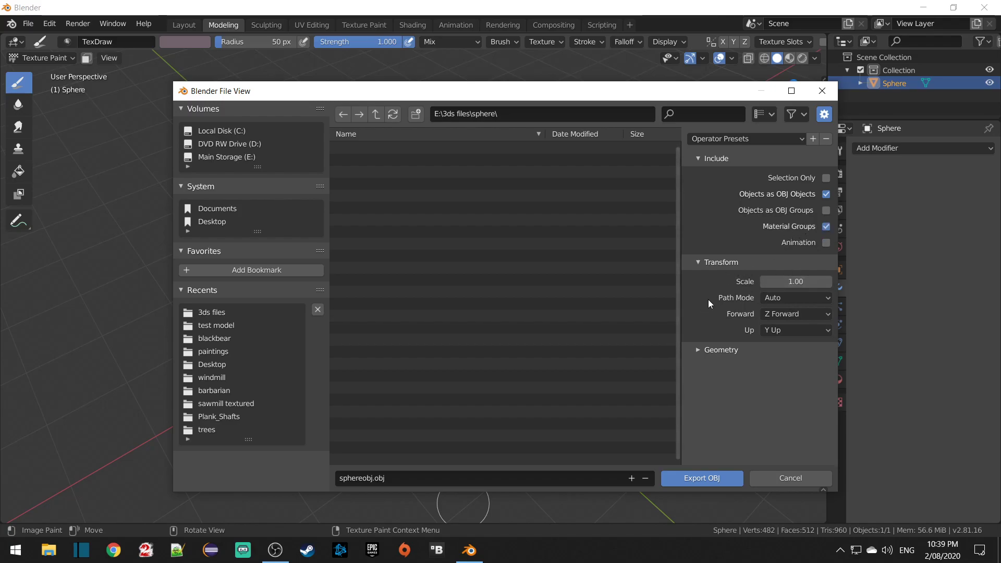
# Step: Enable Triangulate Faces in the OBJ export's geometry options and collapse that section
pyautogui.click(696, 351)
pyautogui.scroll(-2, 720, 330)
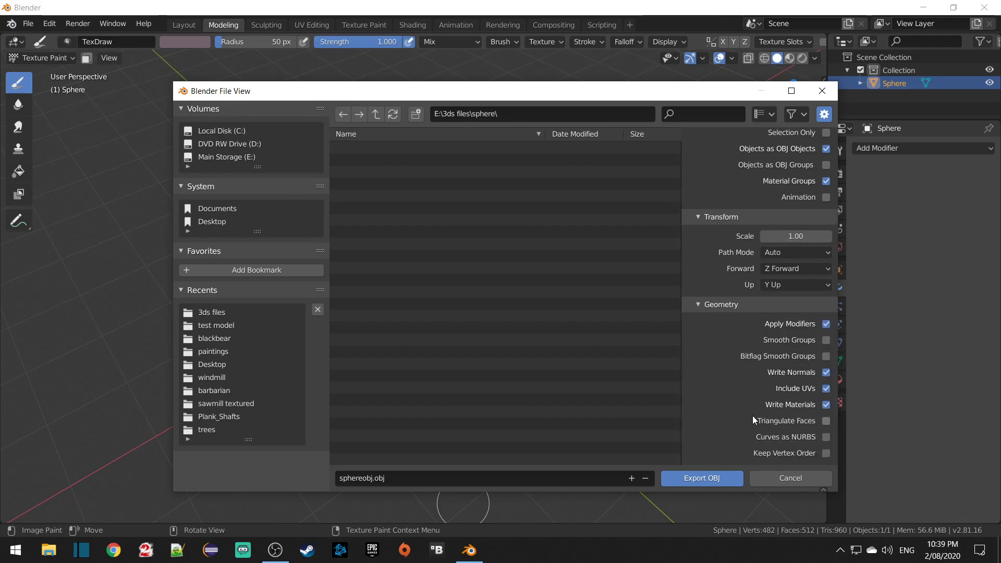
pyautogui.click(824, 420)
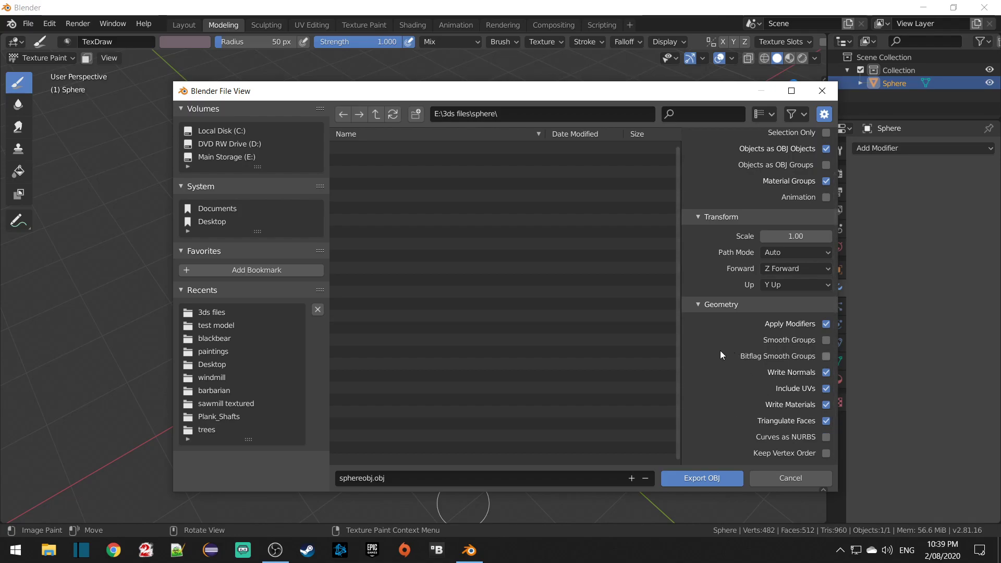
pyautogui.click(699, 304)
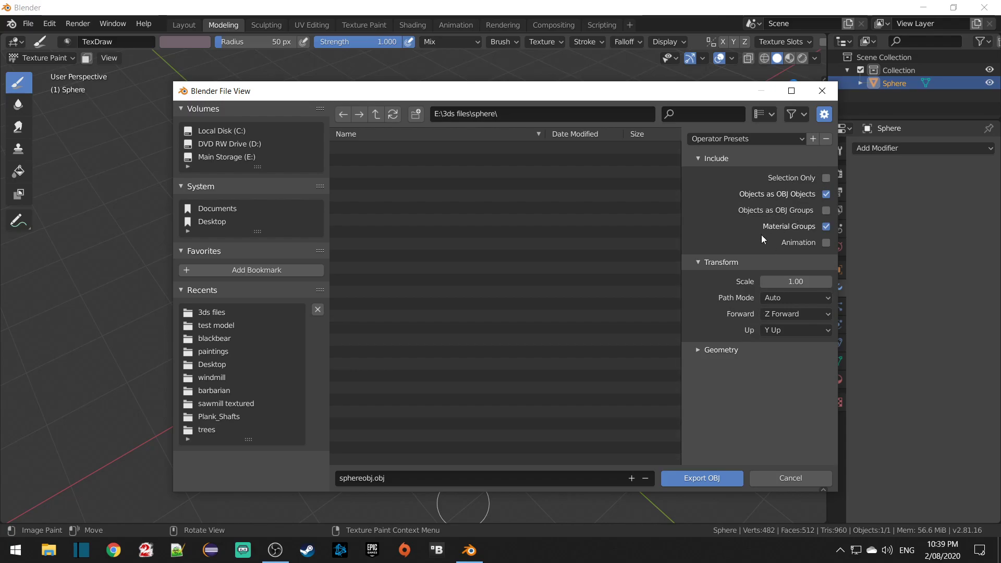
# Step: Review the OBJ export's include, transform and geometry options, and export the sphere as sphereobj.obj
pyautogui.click(825, 115)
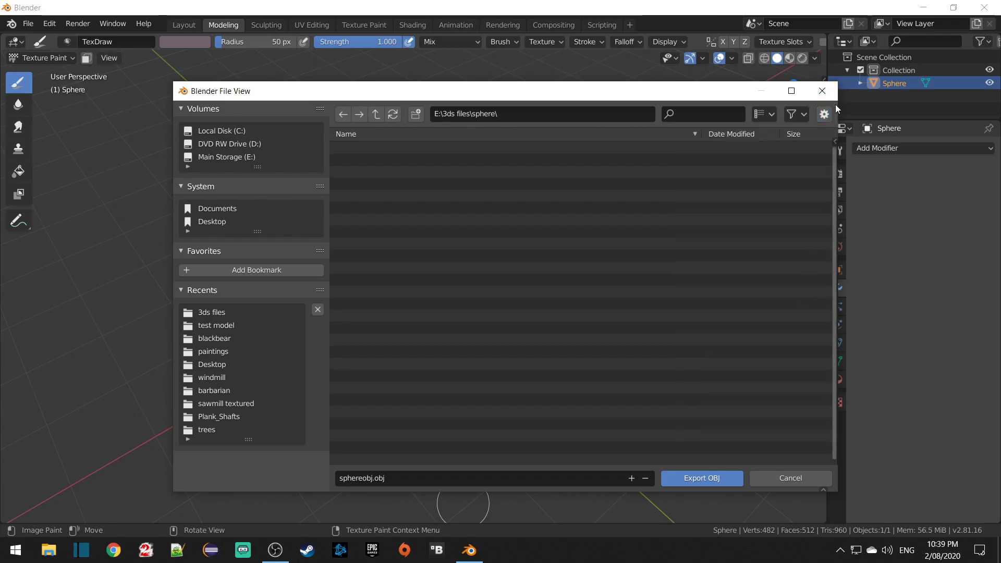
pyautogui.click(822, 115)
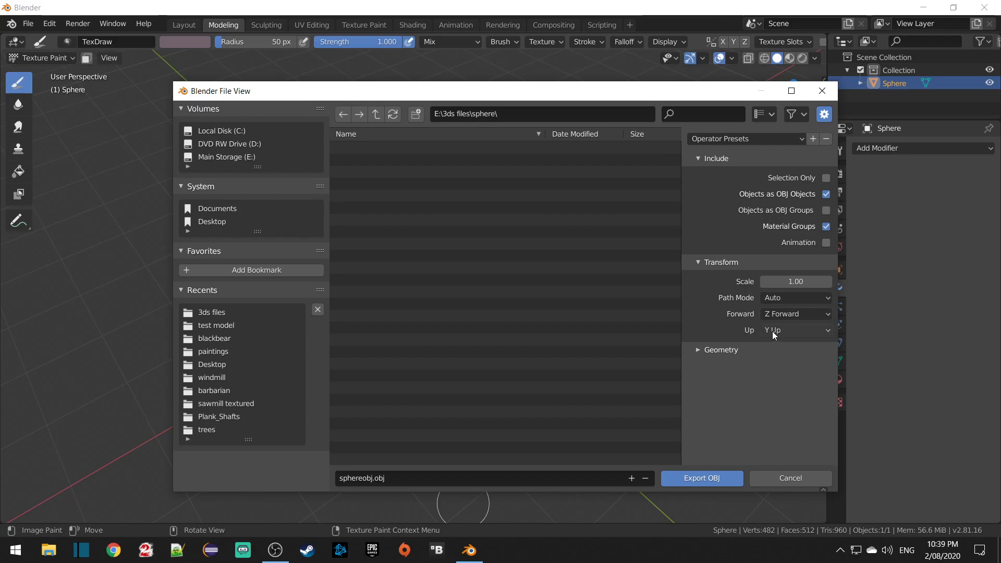
pyautogui.click(699, 353)
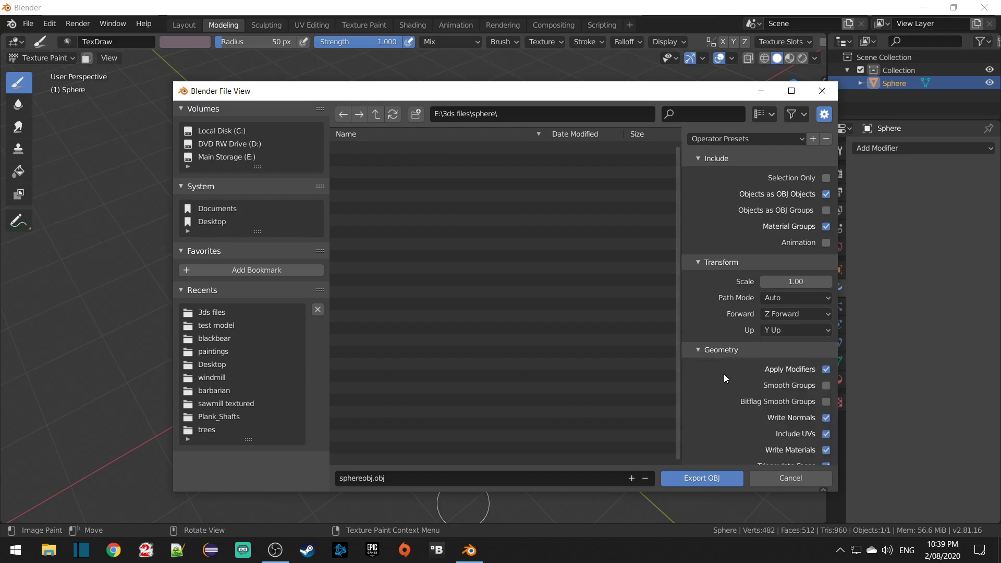
pyautogui.scroll(-2, 747, 368)
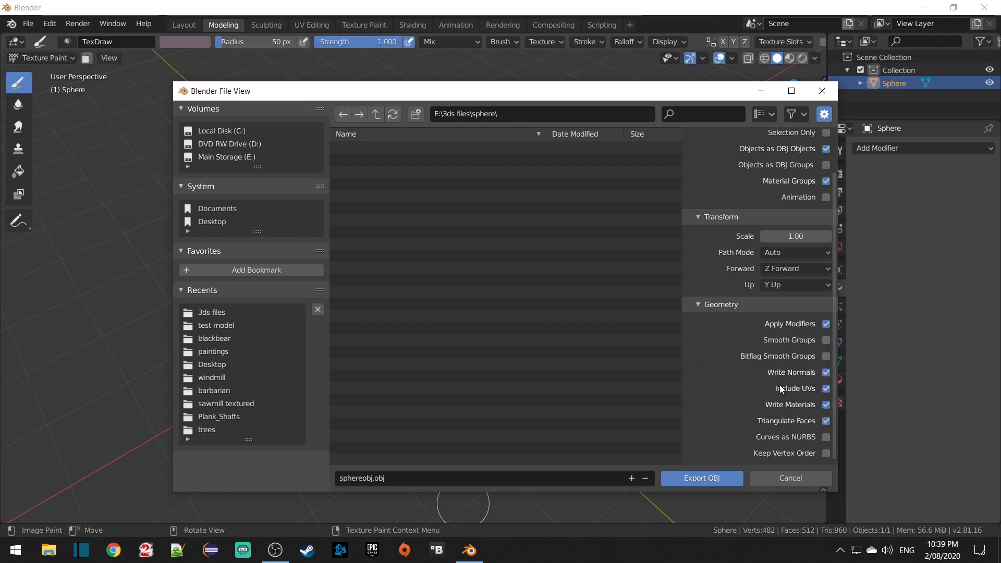
pyautogui.click(696, 304)
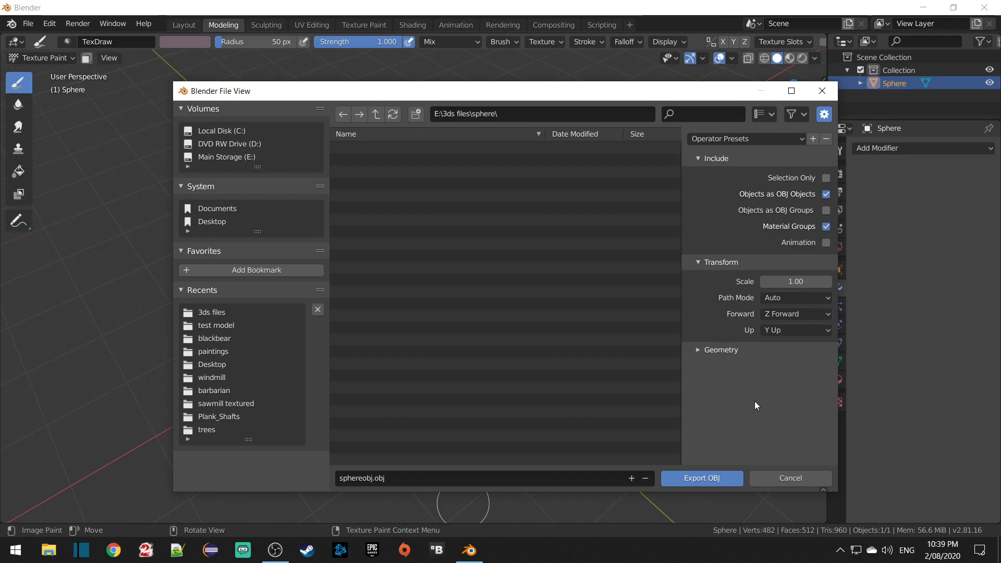
pyautogui.click(703, 478)
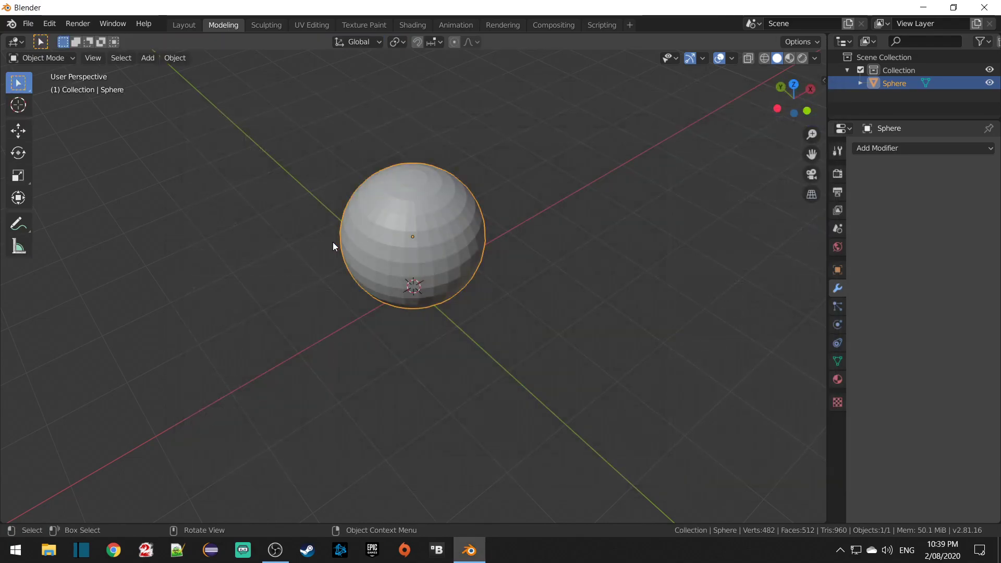
# Step: Start a Collada (.dae) export of the sphere and choose E:\3ds files\sphere as its location
pyautogui.click(28, 23)
pyautogui.moveTo(65, 212)
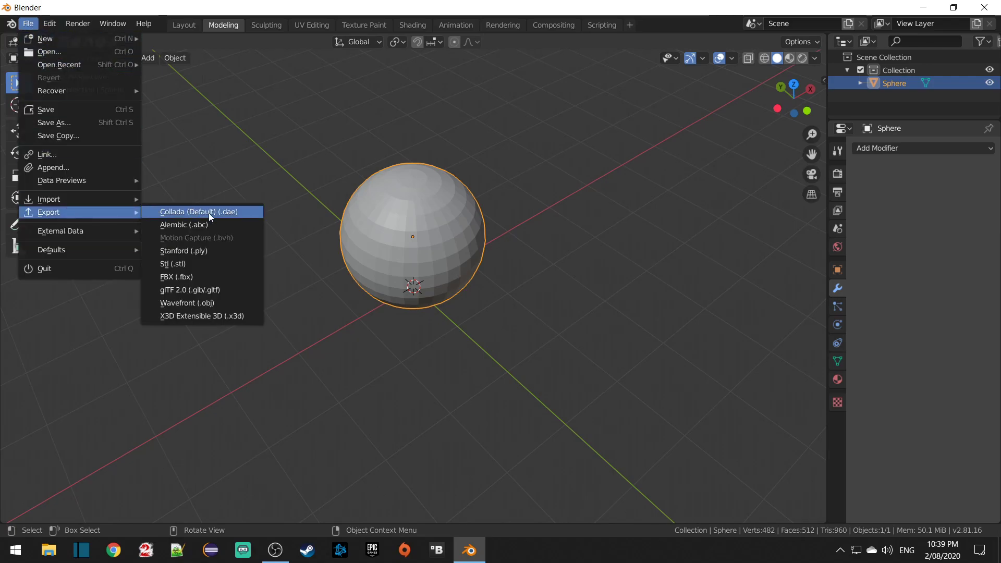
pyautogui.click(223, 212)
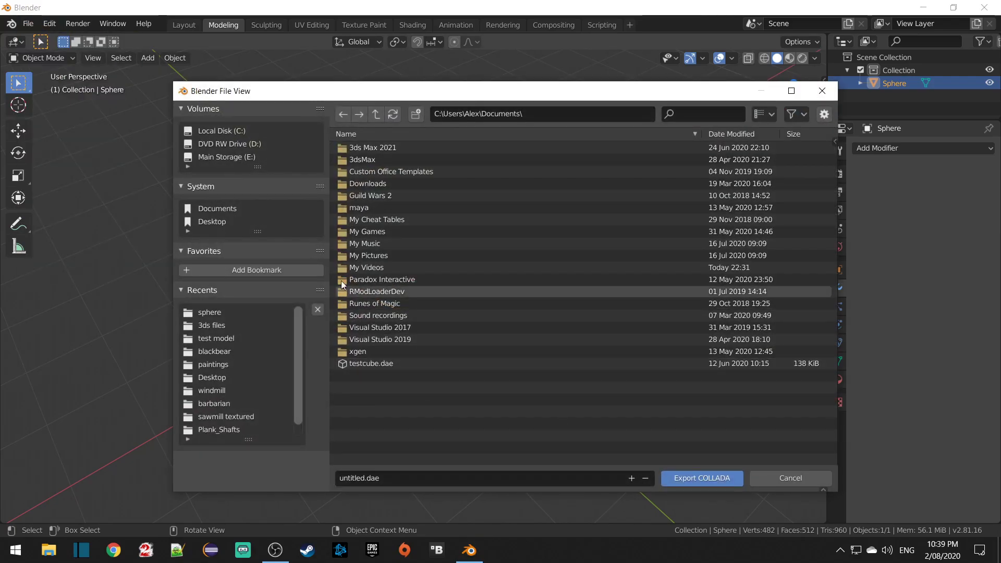
pyautogui.click(218, 157)
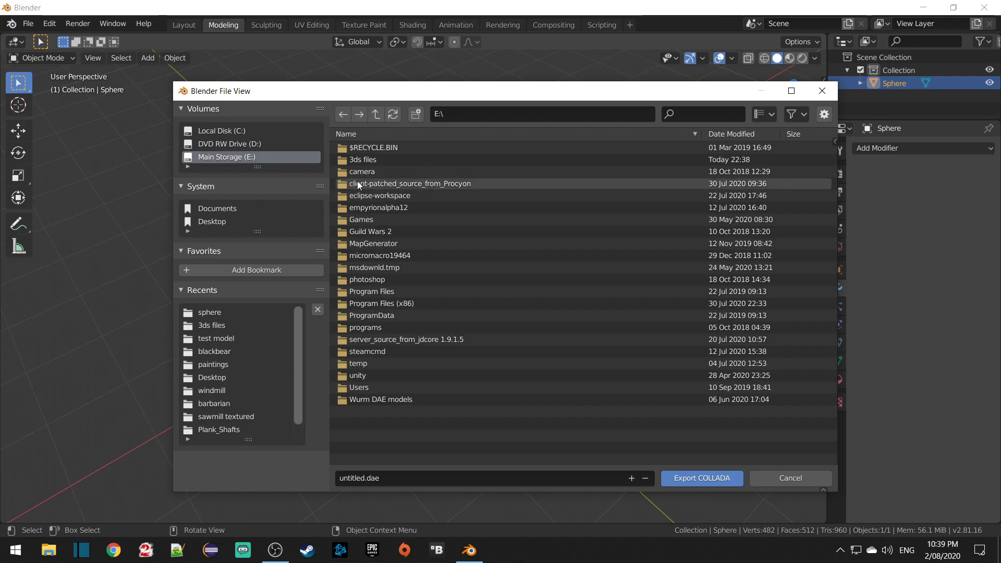
pyautogui.doubleClick(376, 161)
pyautogui.scroll(-3, 410, 247)
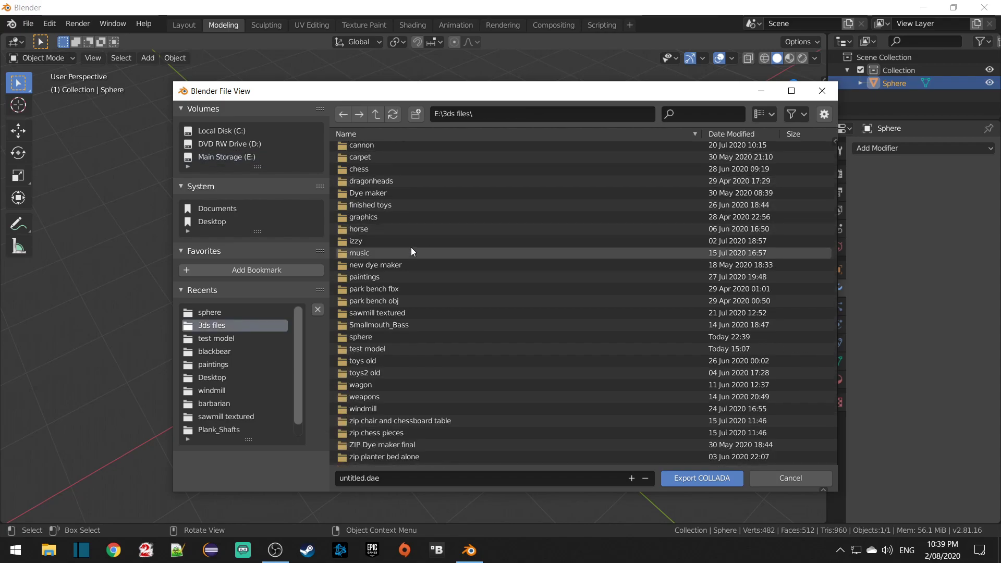
pyautogui.doubleClick(388, 334)
# Step: Name the Collada file spheredae.dae and export it
pyautogui.click(374, 478)
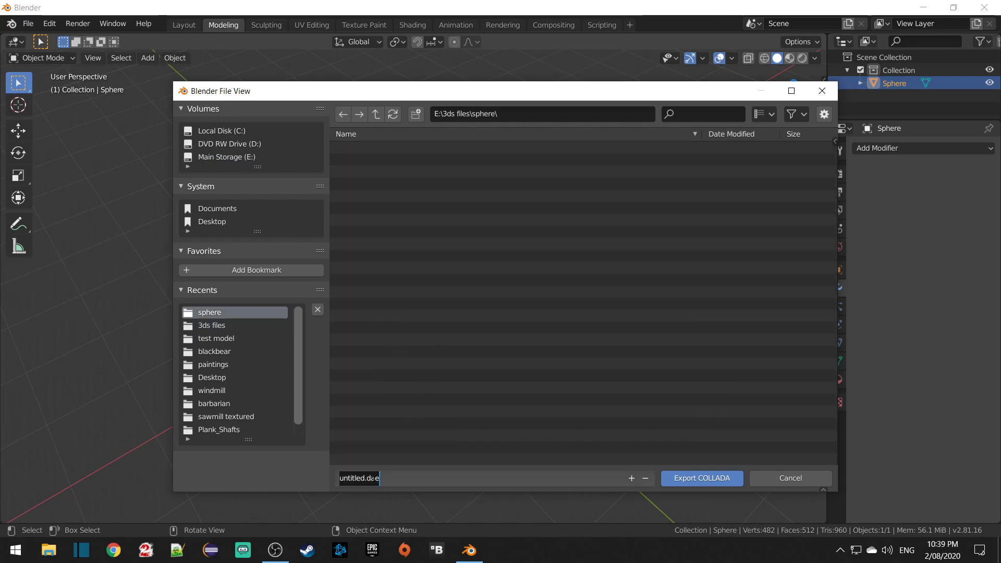
pyautogui.moveTo(365, 480); pyautogui.dragTo(309, 481)
pyautogui.write('spheredae')
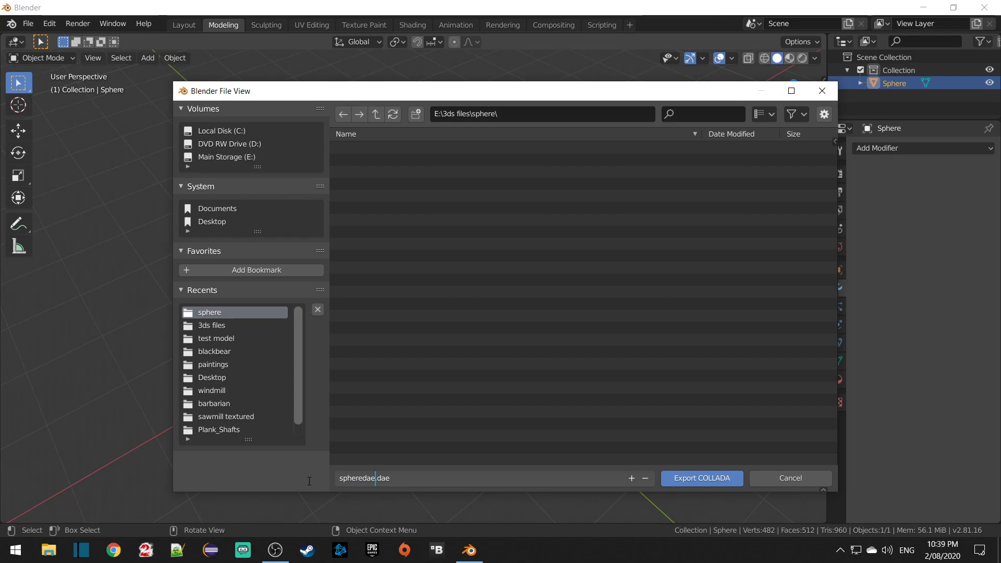
pyautogui.click(693, 480)
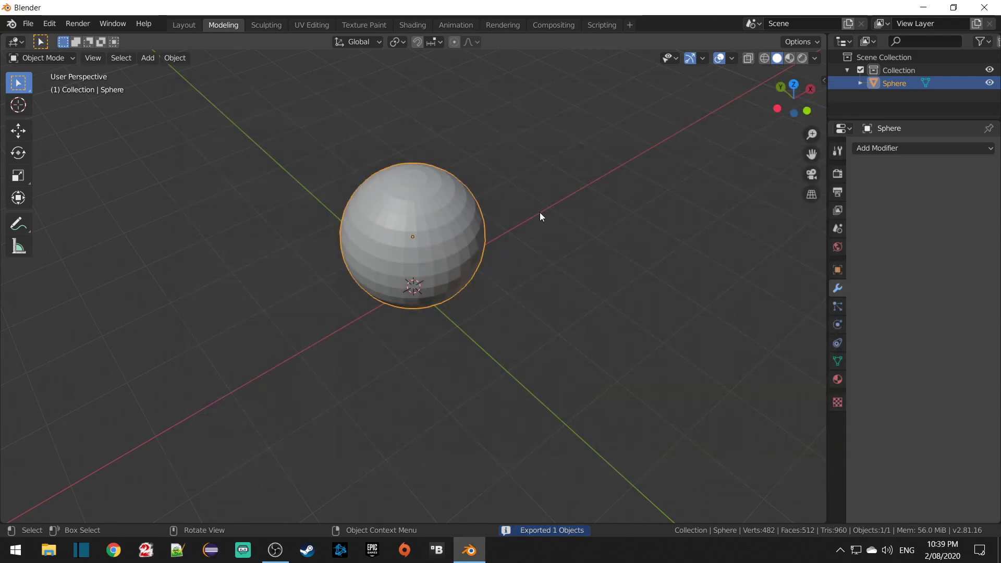
# Step: Switch to File Explorer and open the 3ds files folder on Main Storage (E:)
pyautogui.click(924, 7)
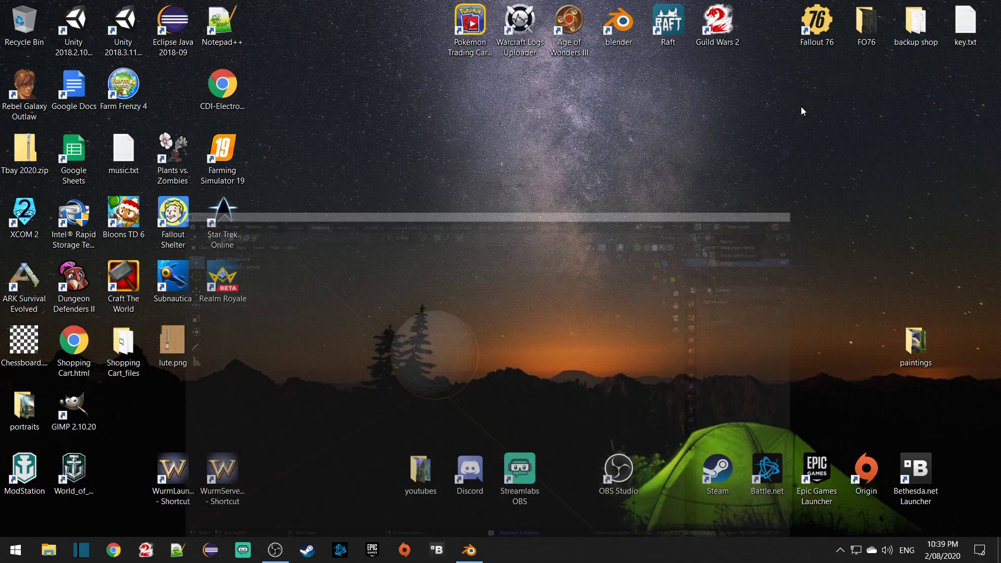
pyautogui.click(48, 551)
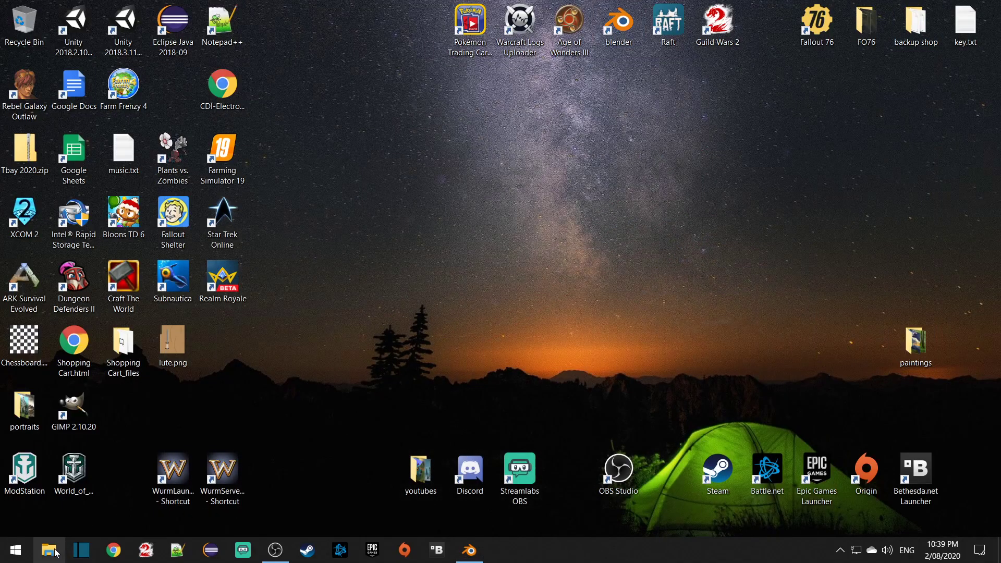
pyautogui.scroll(-2, 270, 280)
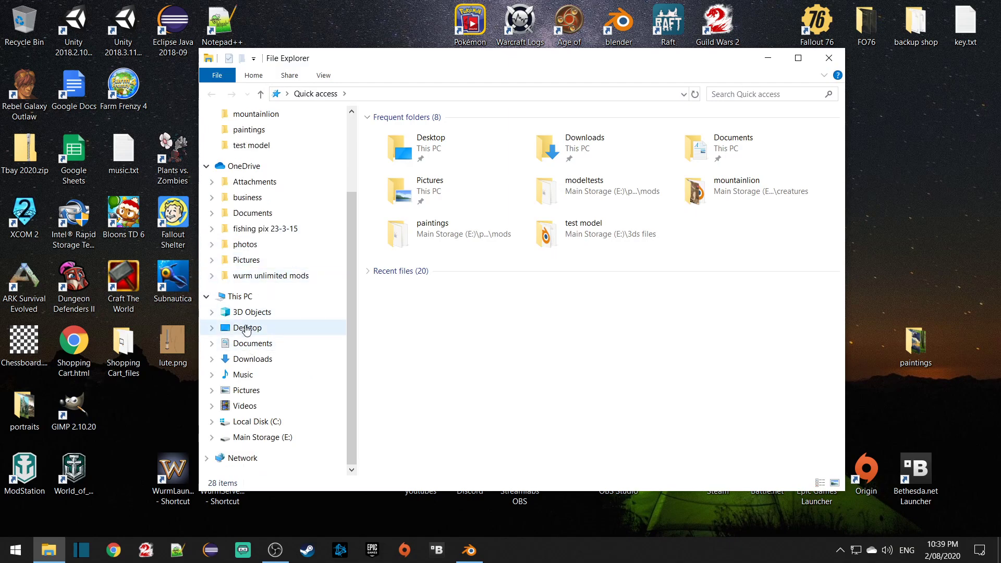
pyautogui.click(212, 437)
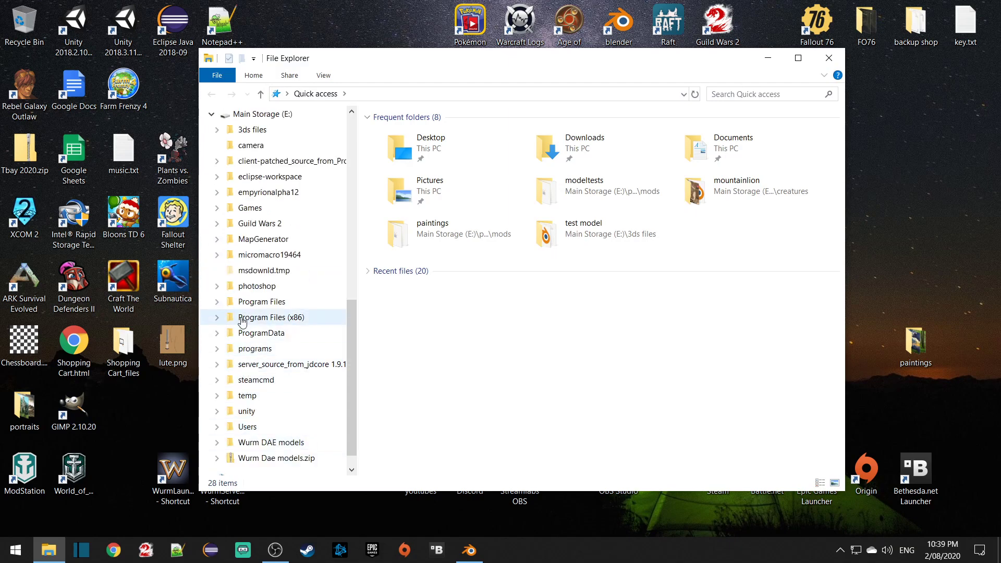
pyautogui.click(217, 130)
pyautogui.click(250, 114)
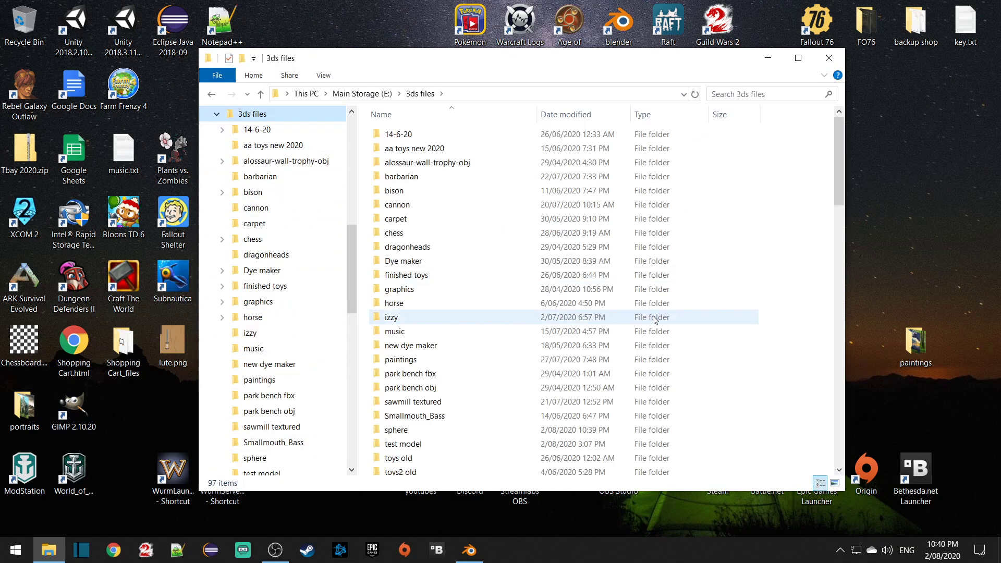
# Step: Transfer sphere.png from the 3ds files folder into its sphere subfolder and view the texture image there
pyautogui.scroll(-12, 608, 313)
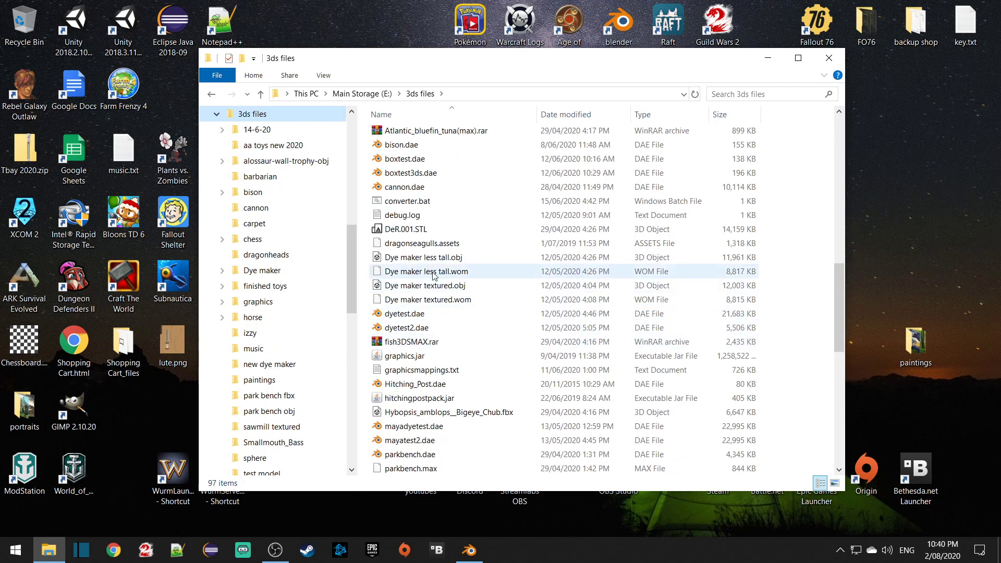
pyautogui.scroll(-3, 412, 233)
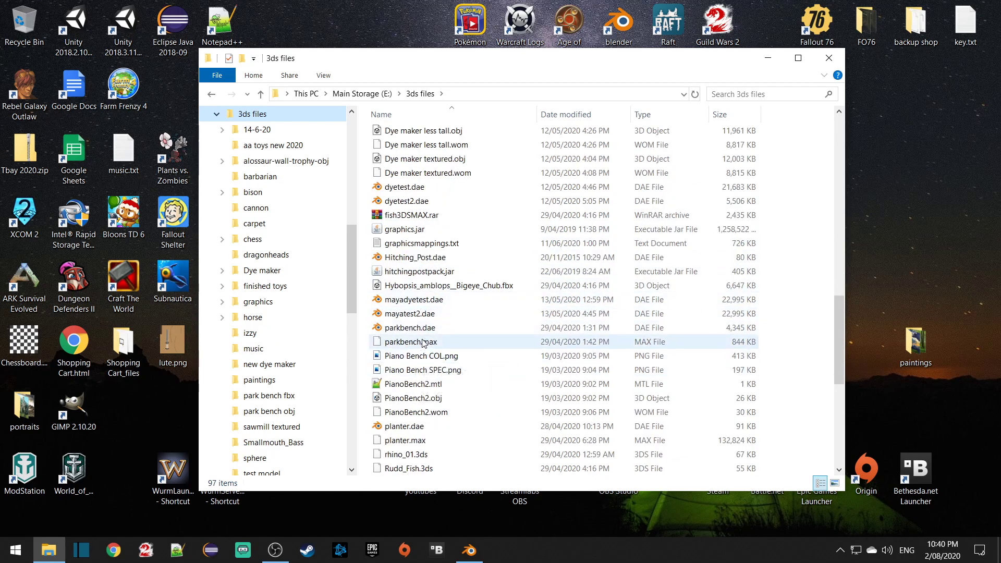
pyautogui.scroll(-7, 423, 350)
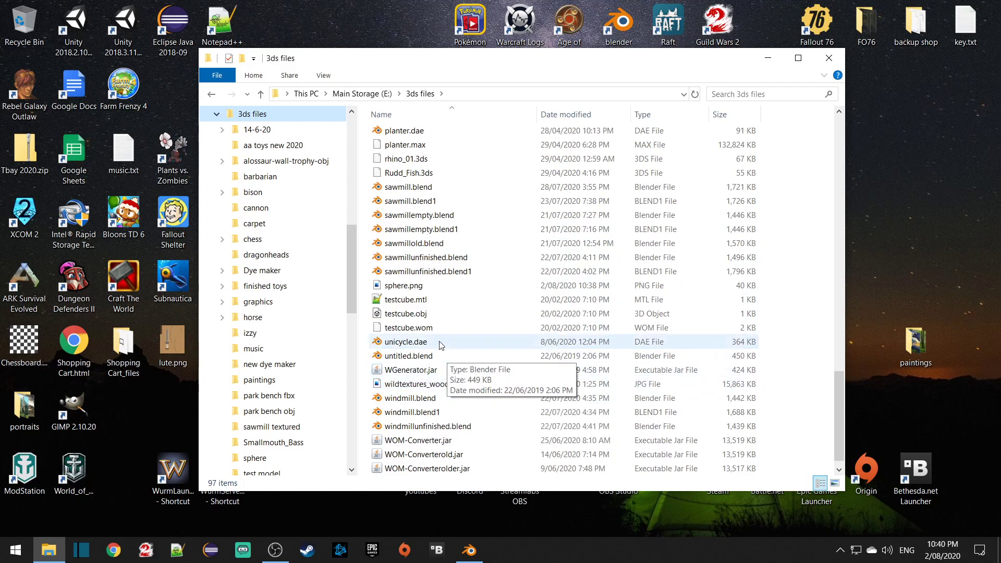
pyautogui.click(409, 289)
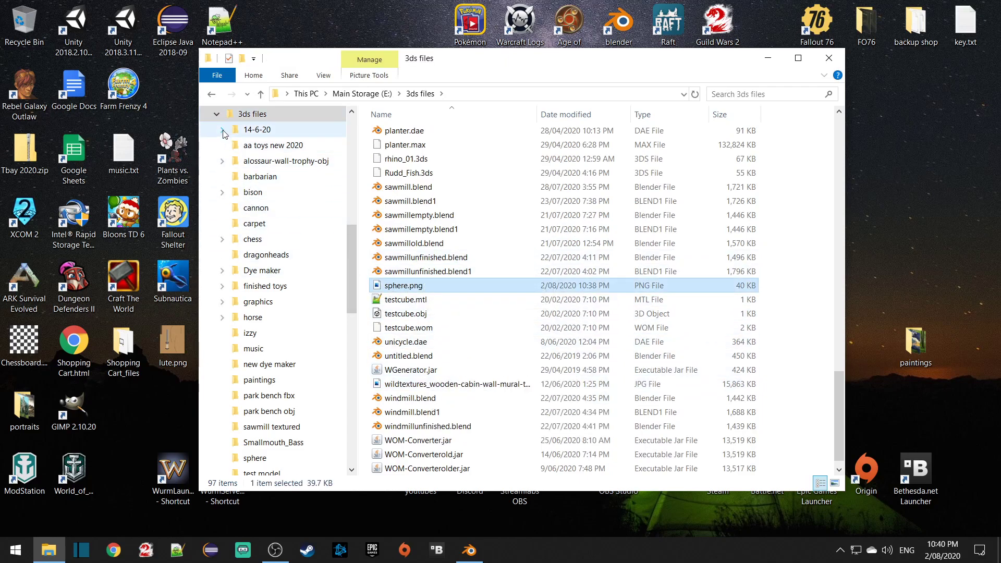
pyautogui.scroll(-1, 263, 367)
pyautogui.scroll(-1, 263, 367)
pyautogui.click(264, 399)
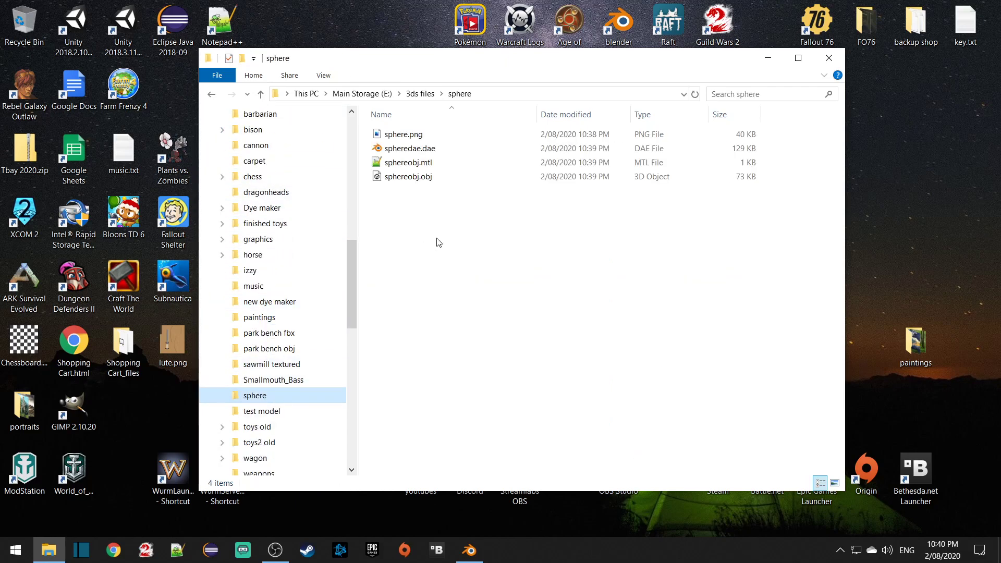
pyautogui.doubleClick(409, 135)
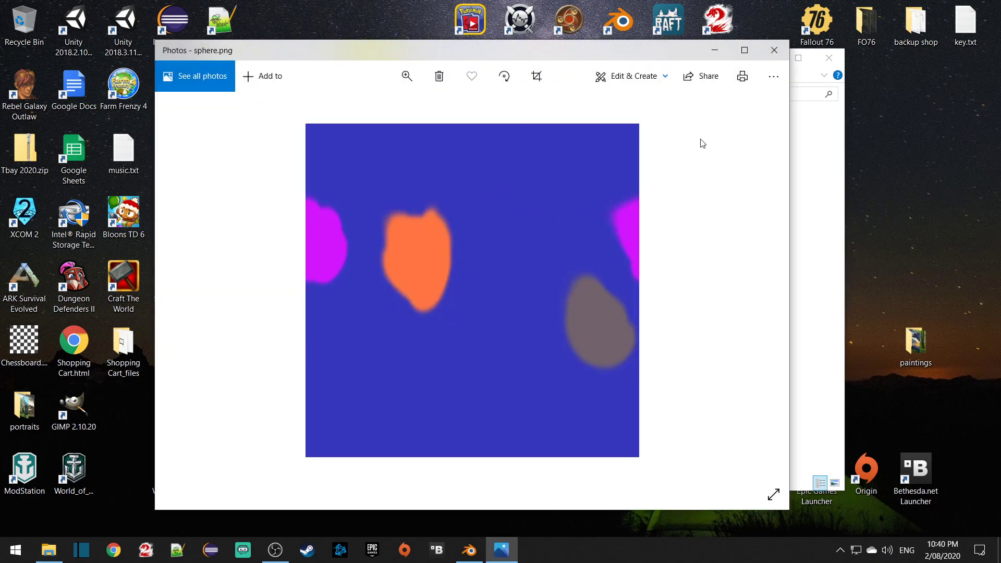
pyautogui.click(774, 50)
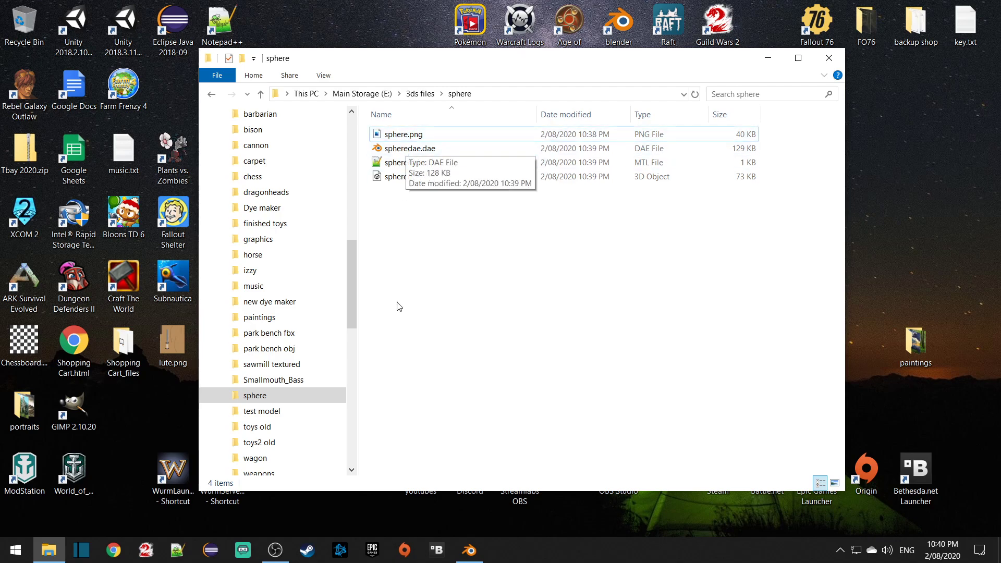
# Step: Switch back to Blender, start another Collada export and set its global orientation to Y Up and Z Forward
pyautogui.click(469, 551)
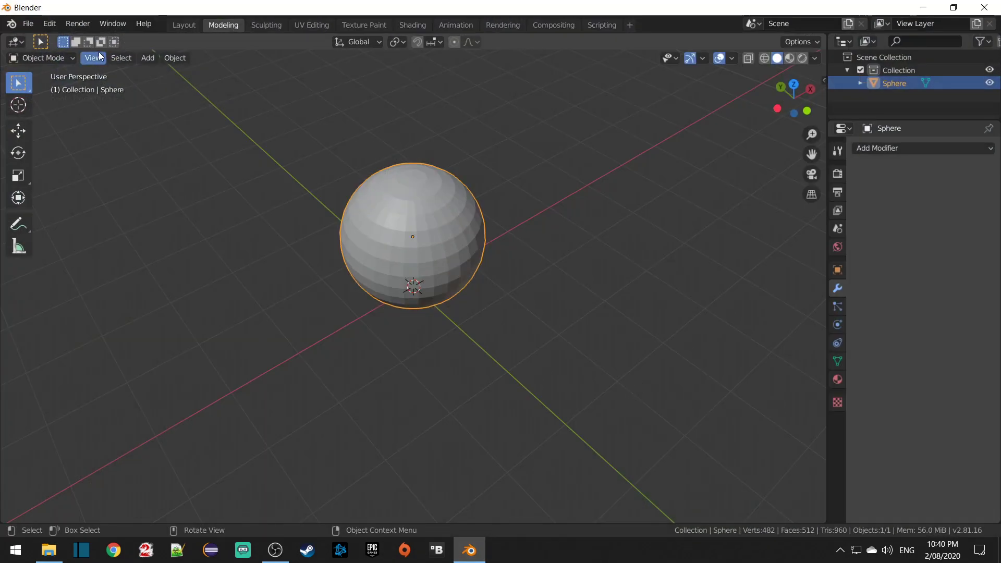
pyautogui.click(29, 23)
pyautogui.moveTo(63, 208)
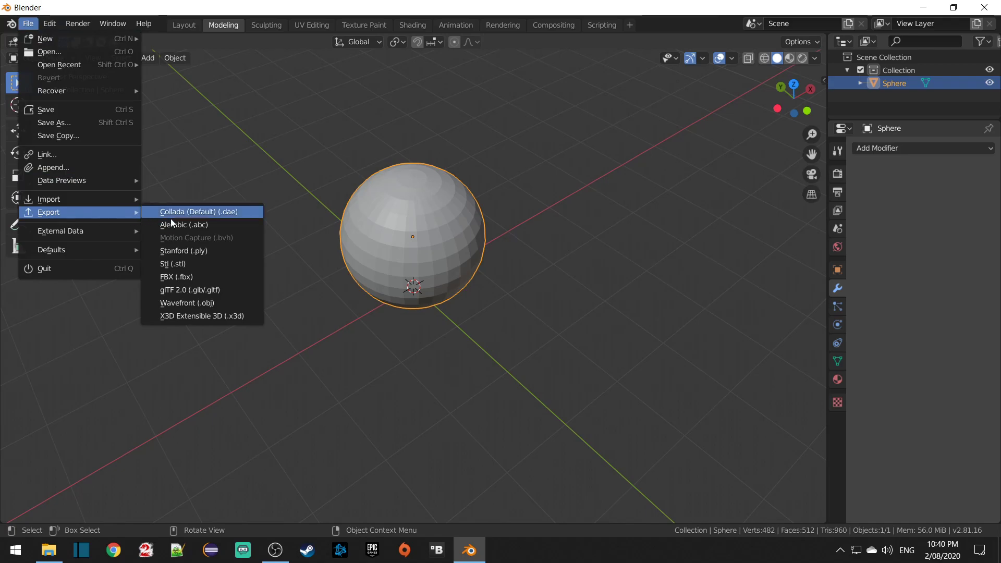
pyautogui.click(214, 214)
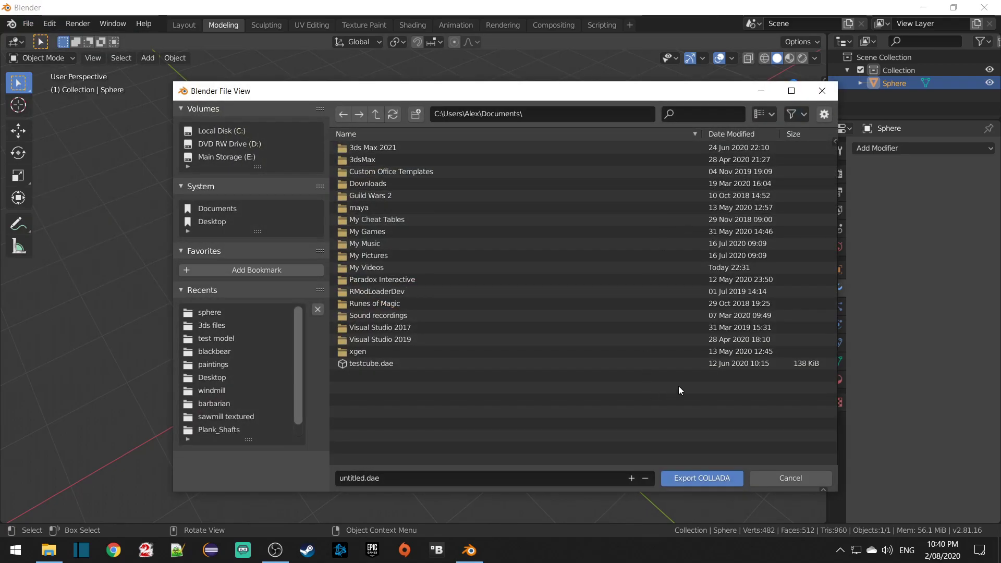
pyautogui.click(821, 120)
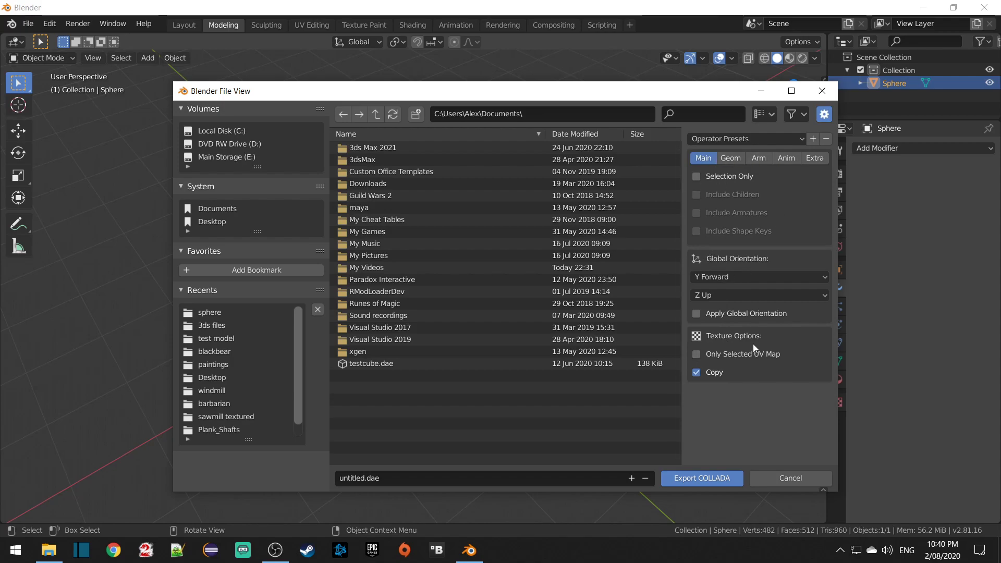
pyautogui.click(712, 295)
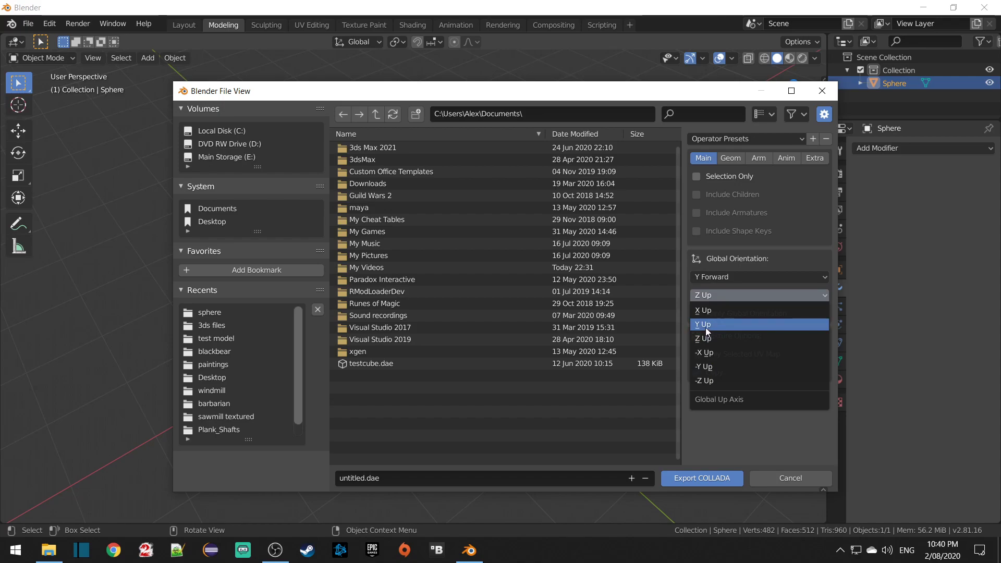
pyautogui.click(706, 325)
pyautogui.click(721, 278)
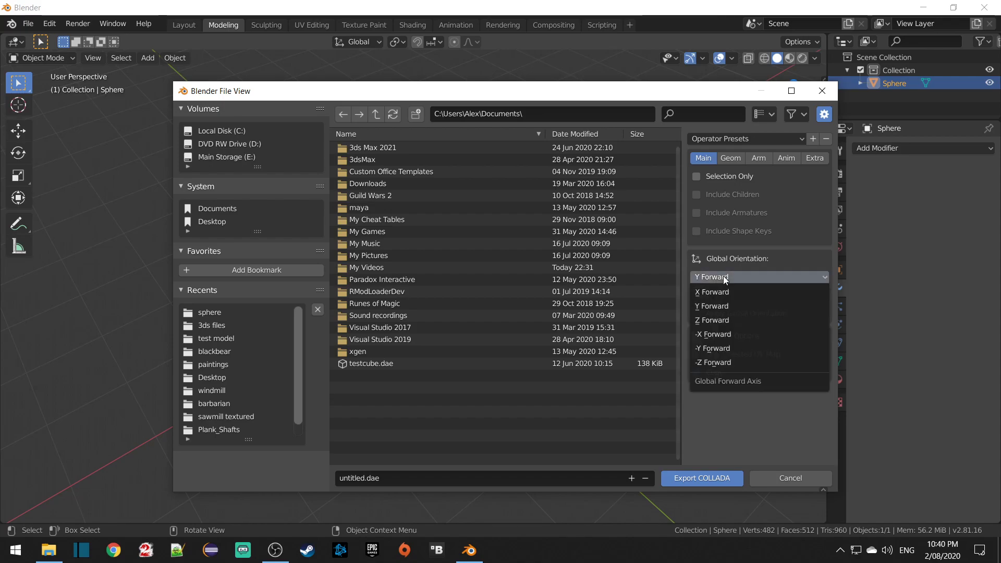
pyautogui.click(717, 323)
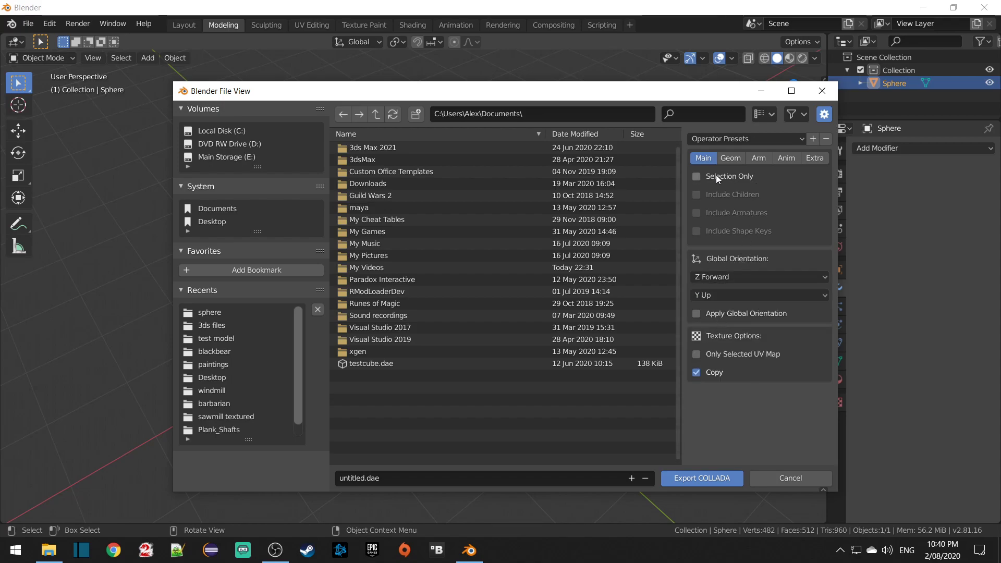
# Step: Check the Collada export's geometry and armature options and turn off Include Animations
pyautogui.click(734, 158)
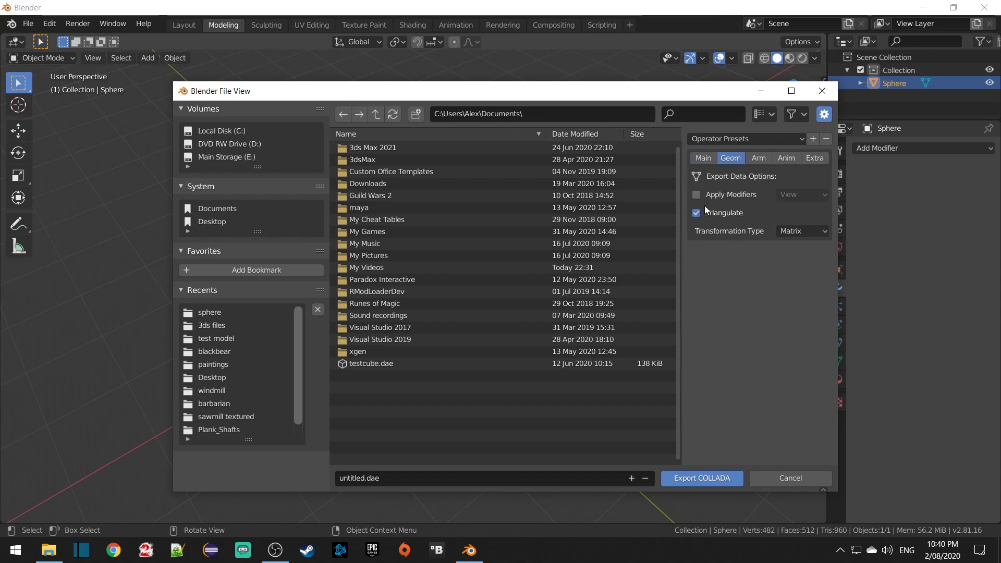
pyautogui.click(760, 156)
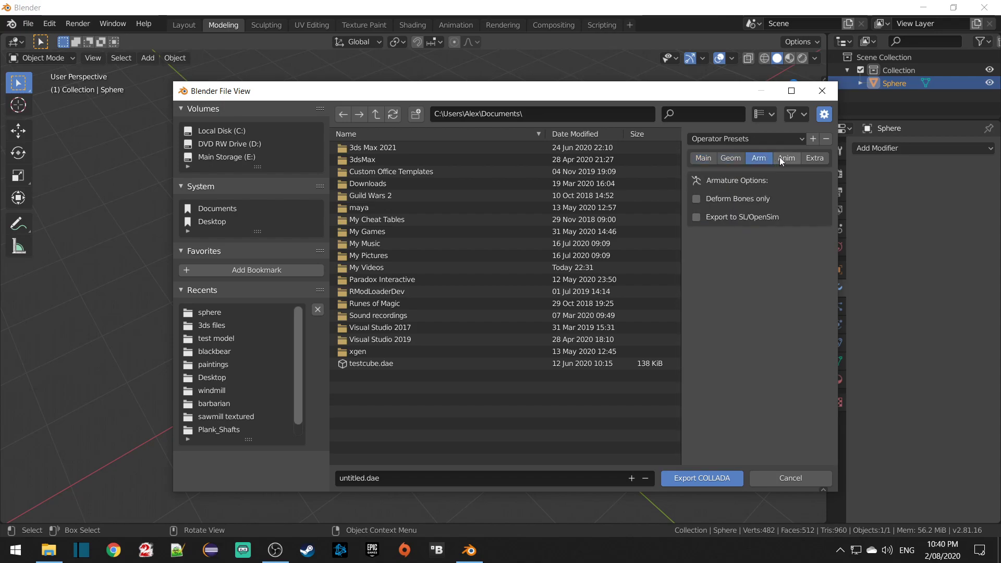
pyautogui.click(786, 158)
pyautogui.click(696, 180)
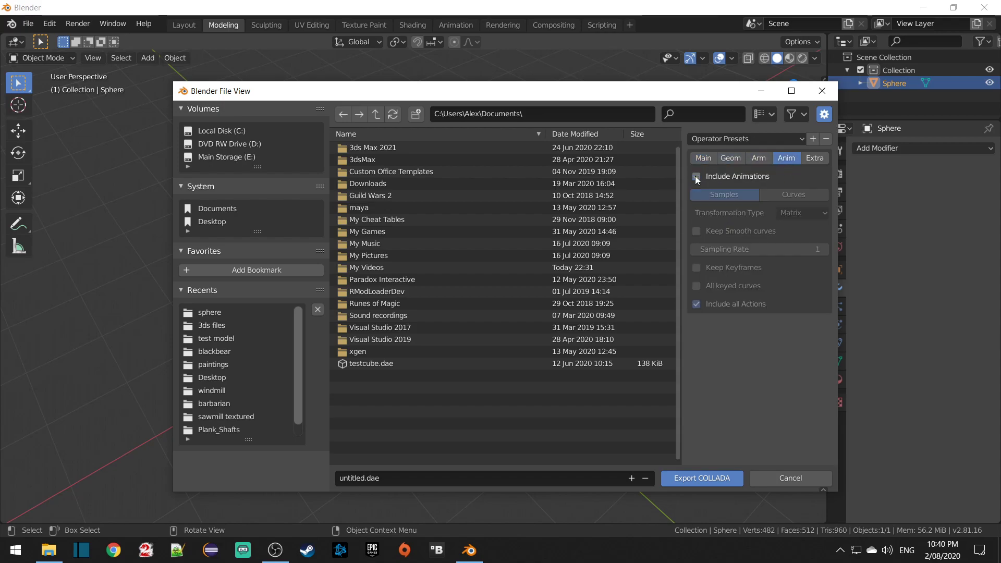
# Step: Check the extra Collada options, then export over spheredae.dae in the E:\3ds files\sphere folder
pyautogui.click(815, 159)
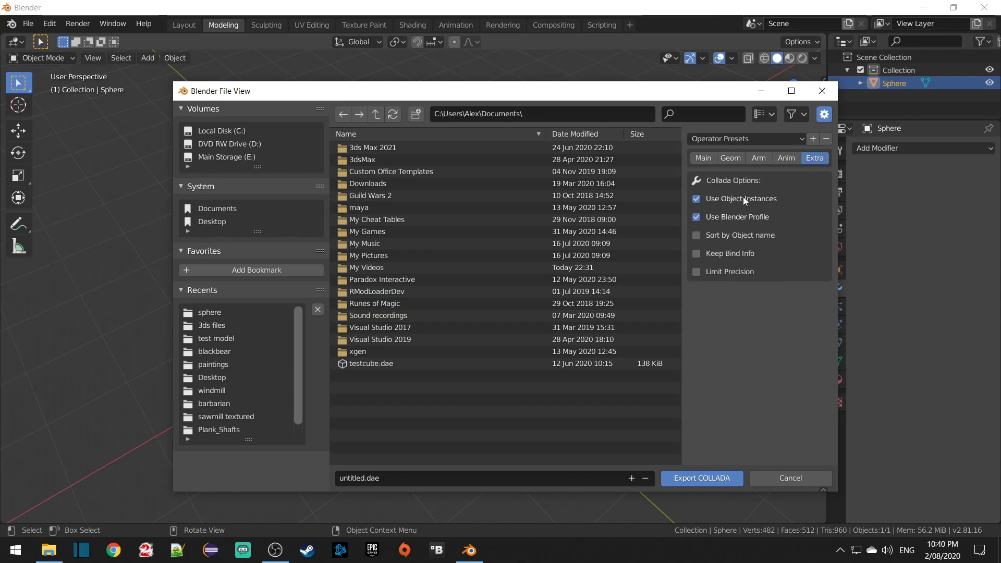
pyautogui.click(707, 159)
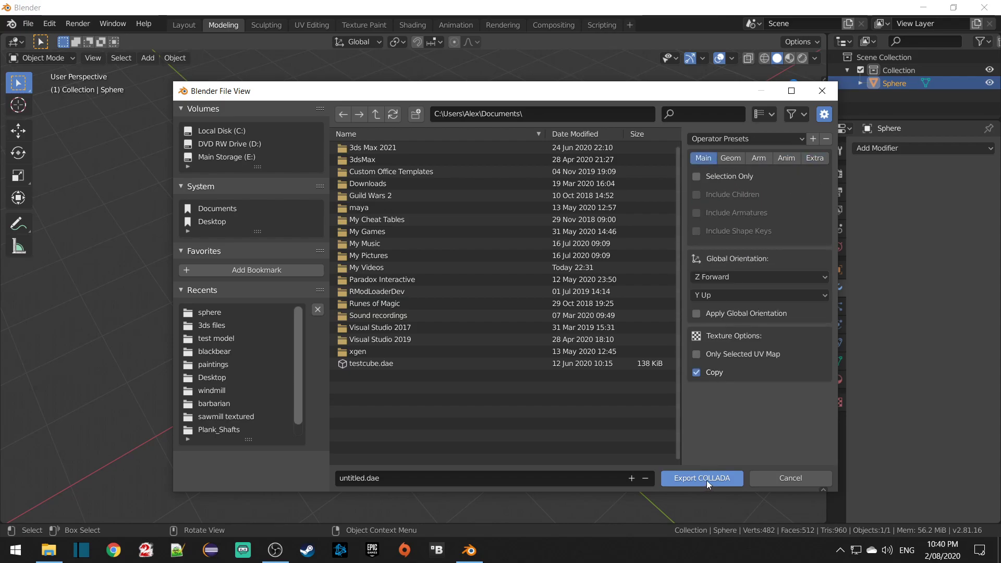
pyautogui.click(233, 158)
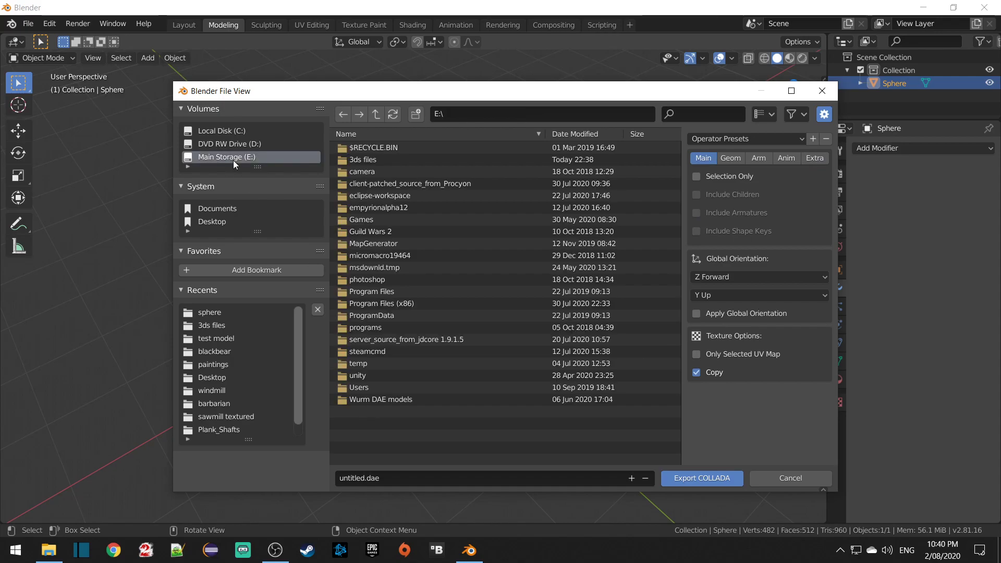
pyautogui.doubleClick(365, 160)
pyautogui.scroll(-5, 362, 264)
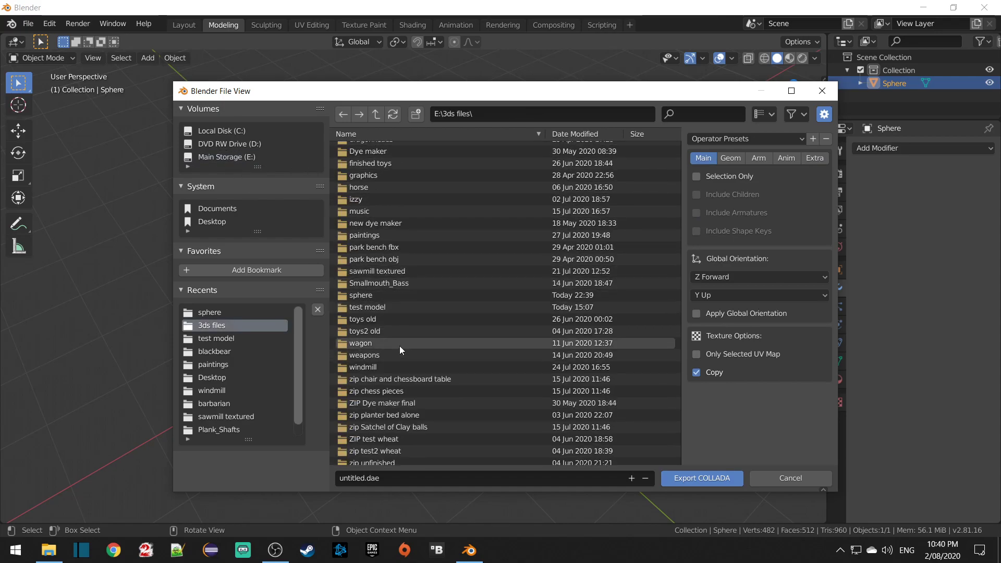
pyautogui.doubleClick(370, 294)
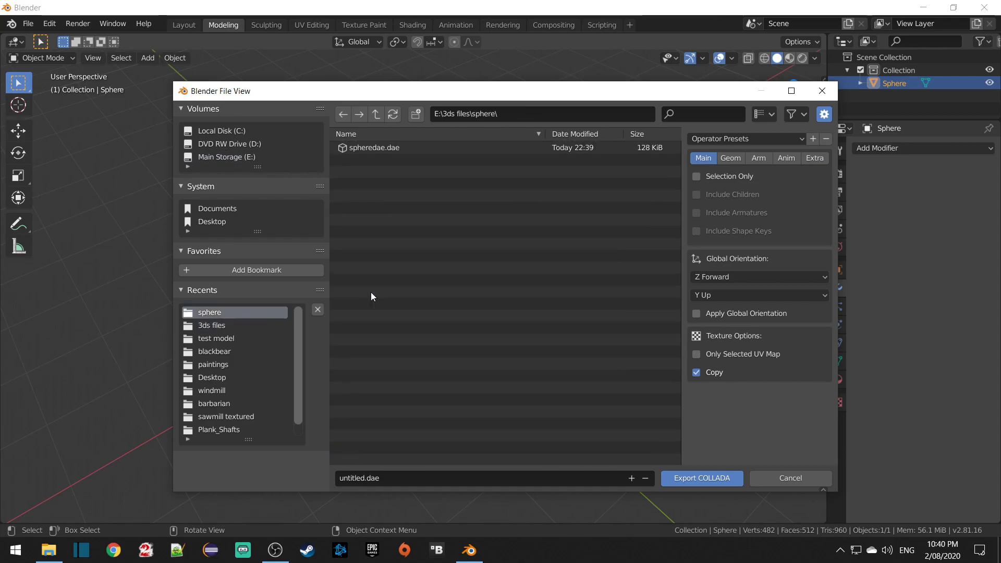
pyautogui.click(386, 148)
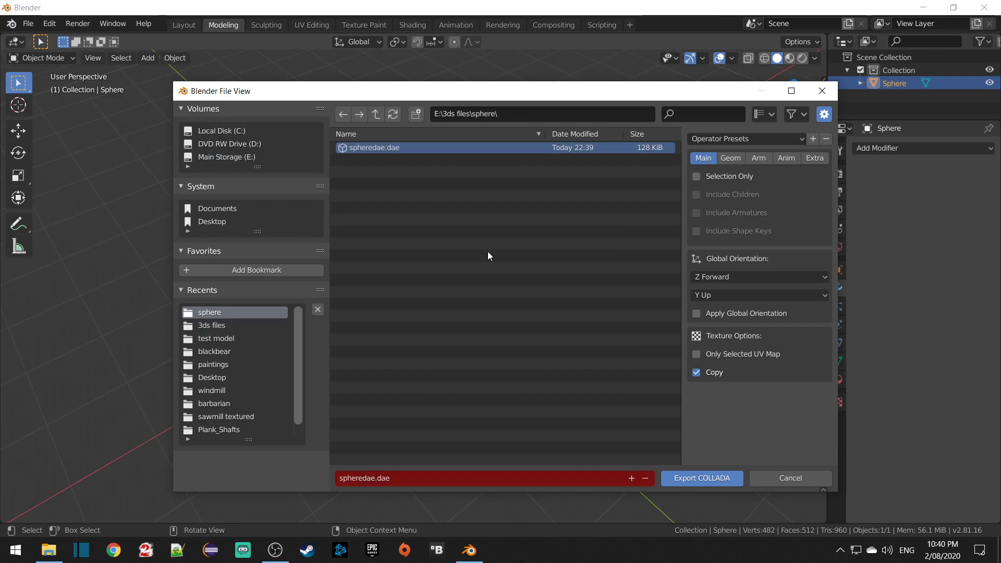
pyautogui.click(707, 477)
# Step: Switch to File Explorer and open spheredae.dae from the sphere folder in Notepad++
pyautogui.click(923, 8)
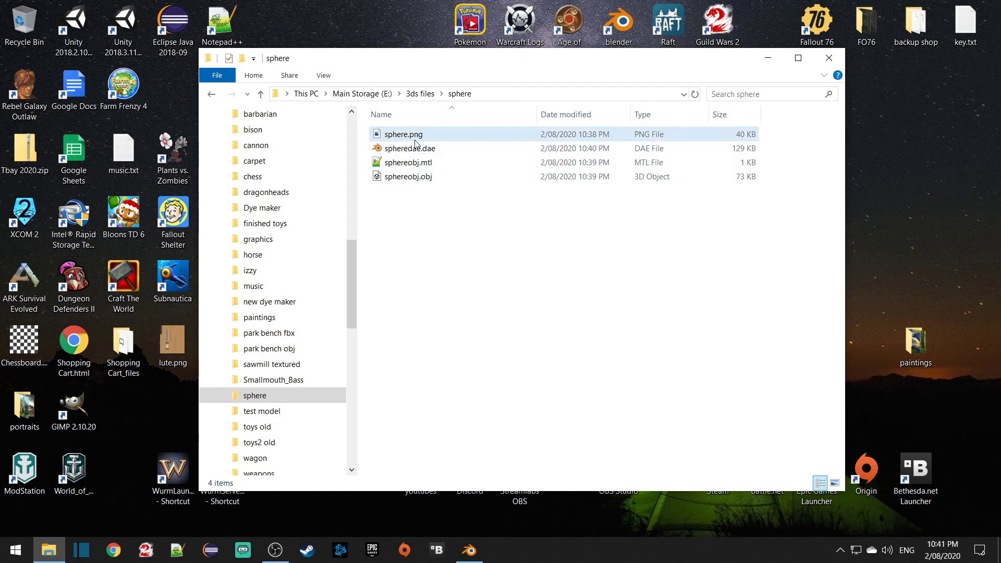
pyautogui.click(401, 150)
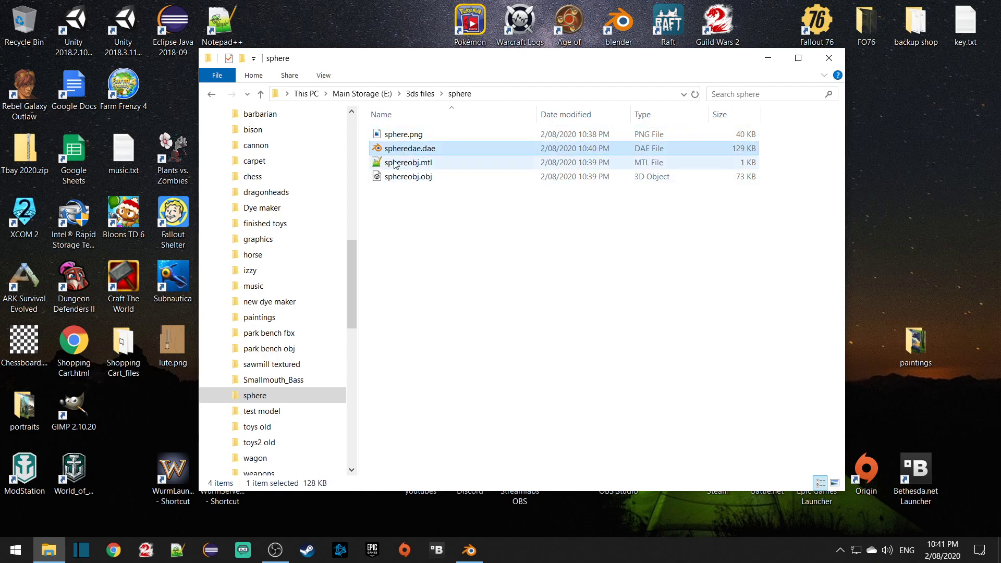
pyautogui.click(411, 134)
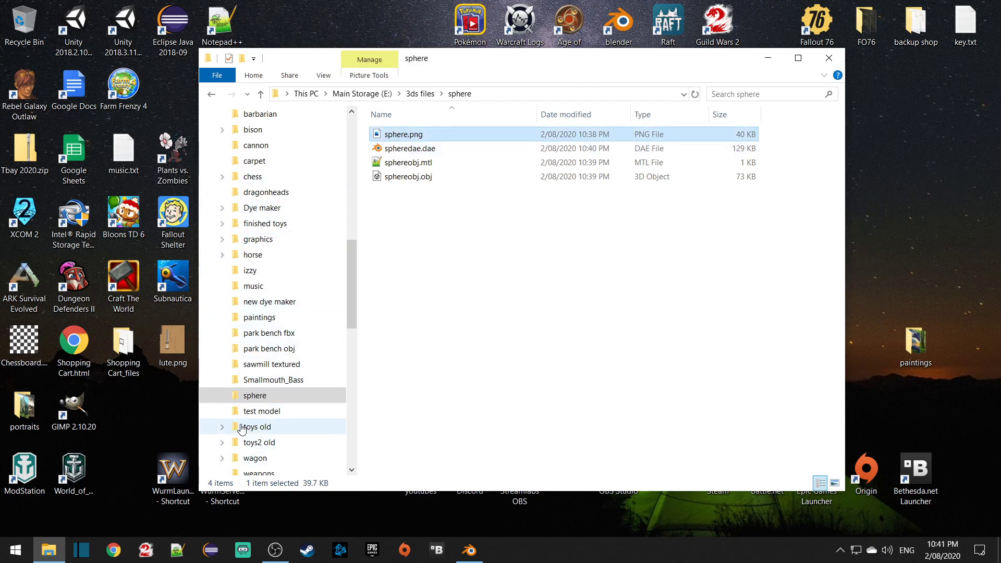
pyautogui.click(419, 163)
pyautogui.click(413, 150)
pyautogui.rightClick(416, 151)
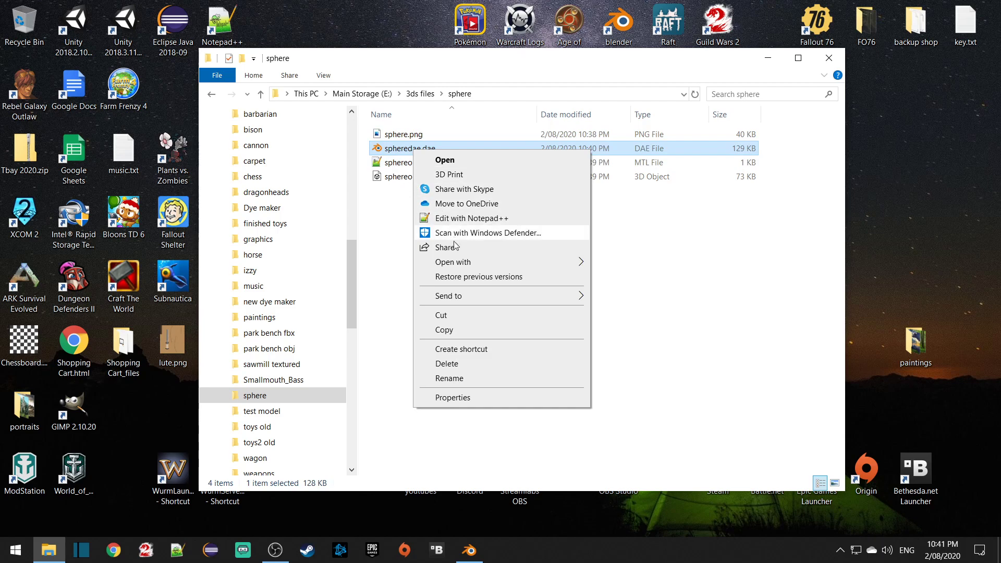
pyautogui.click(450, 218)
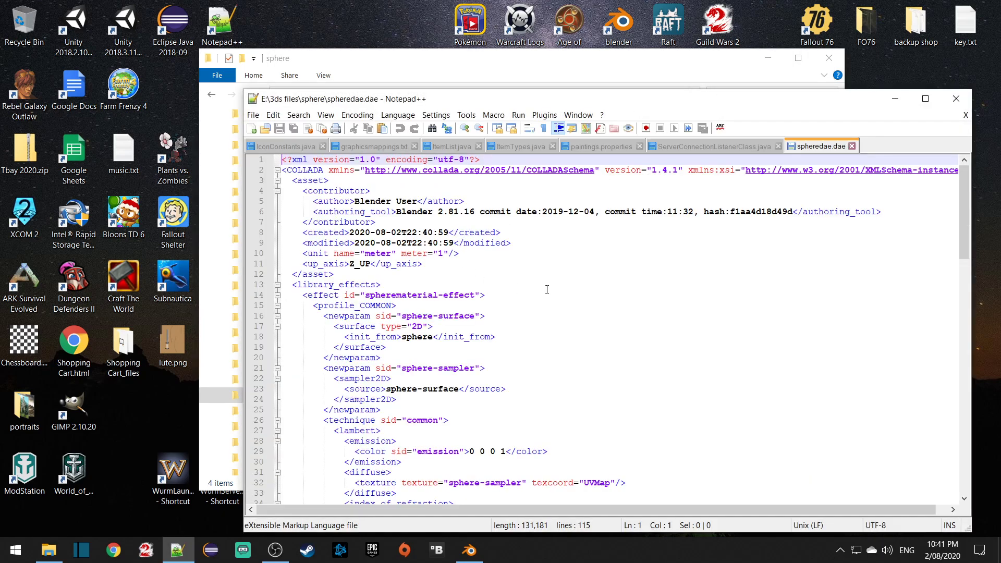
# Step: Examine the image reference in the init_from line of spheredae.dae against the texture file name in the sphere folder
pyautogui.scroll(-6, 527, 275)
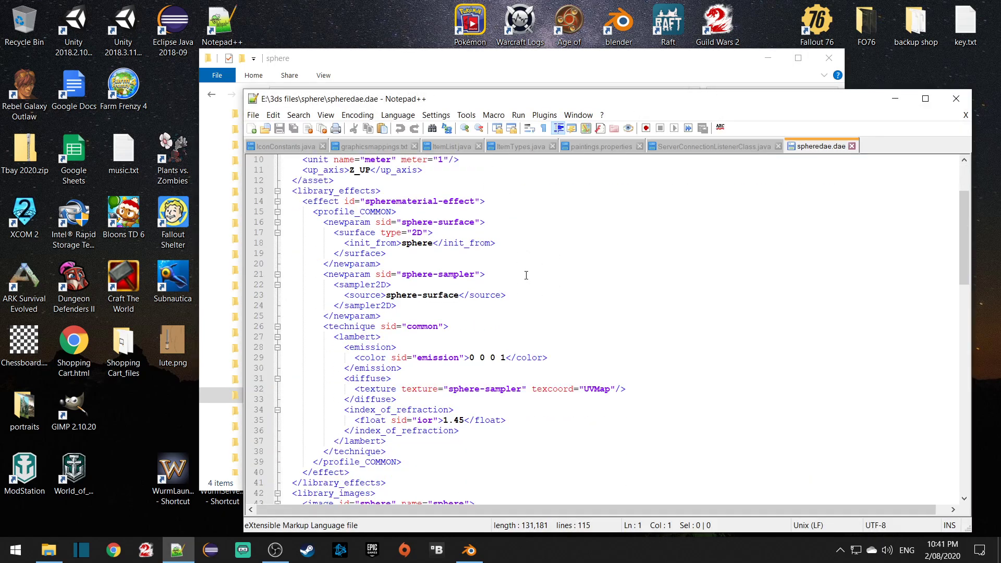
pyautogui.doubleClick(383, 420)
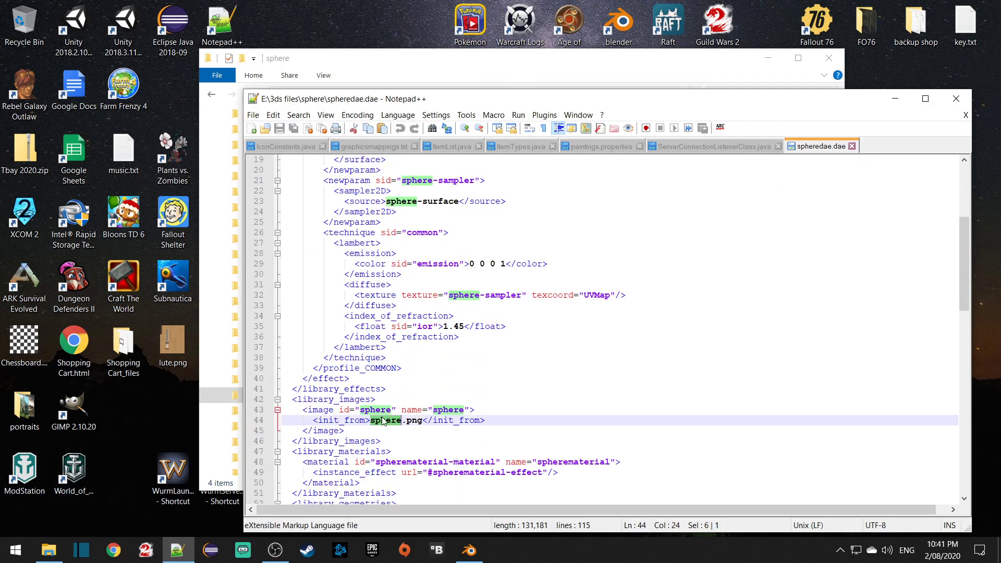
pyautogui.scroll(-5, 441, 396)
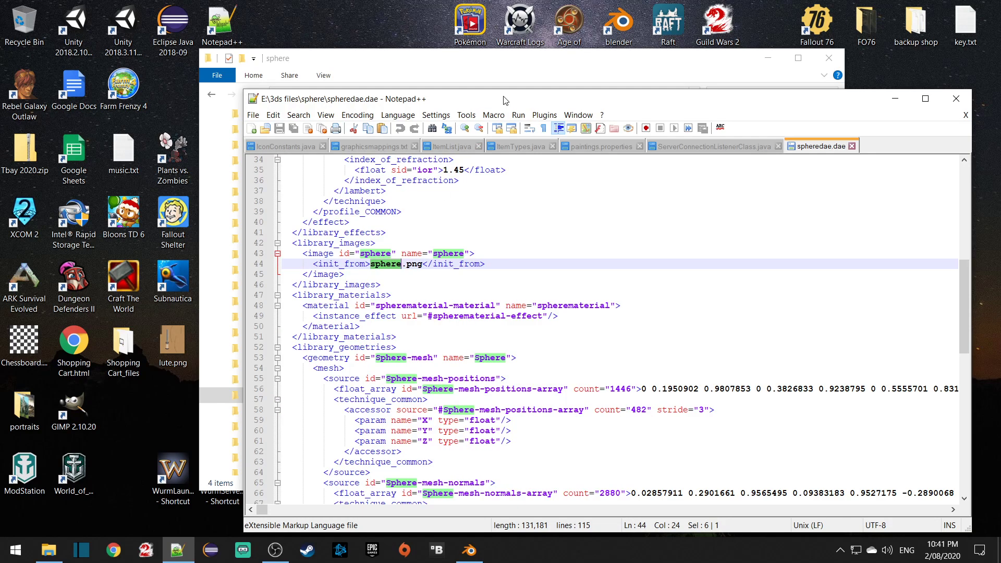
pyautogui.moveTo(505, 101); pyautogui.dragTo(487, 275)
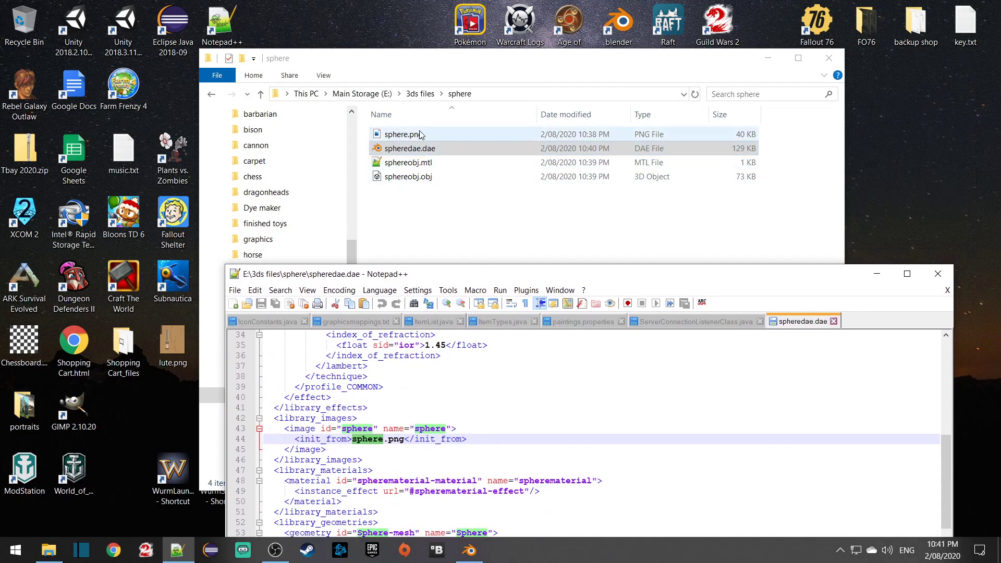
pyautogui.moveTo(474, 277); pyautogui.dragTo(449, 145)
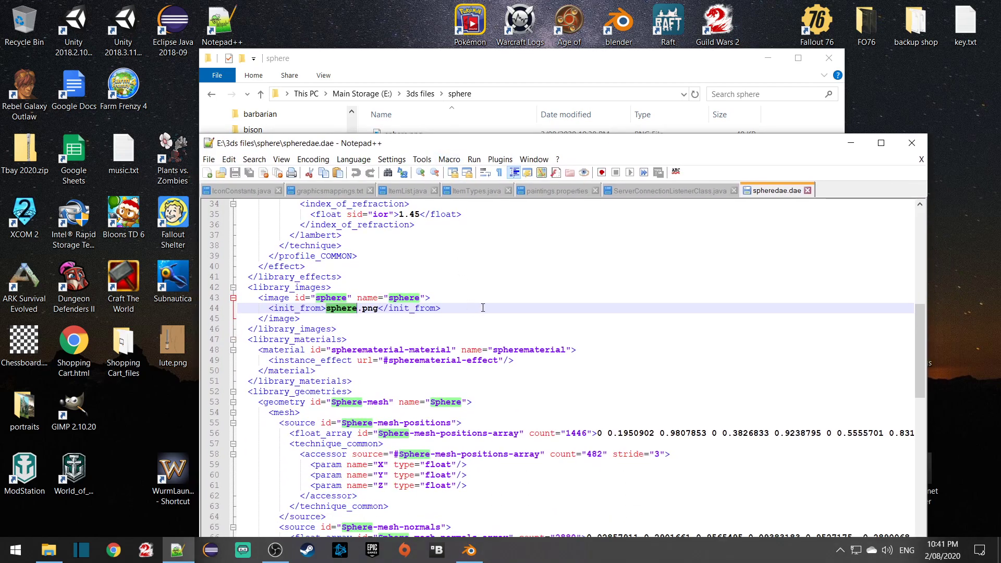
pyautogui.tripleClick(334, 311)
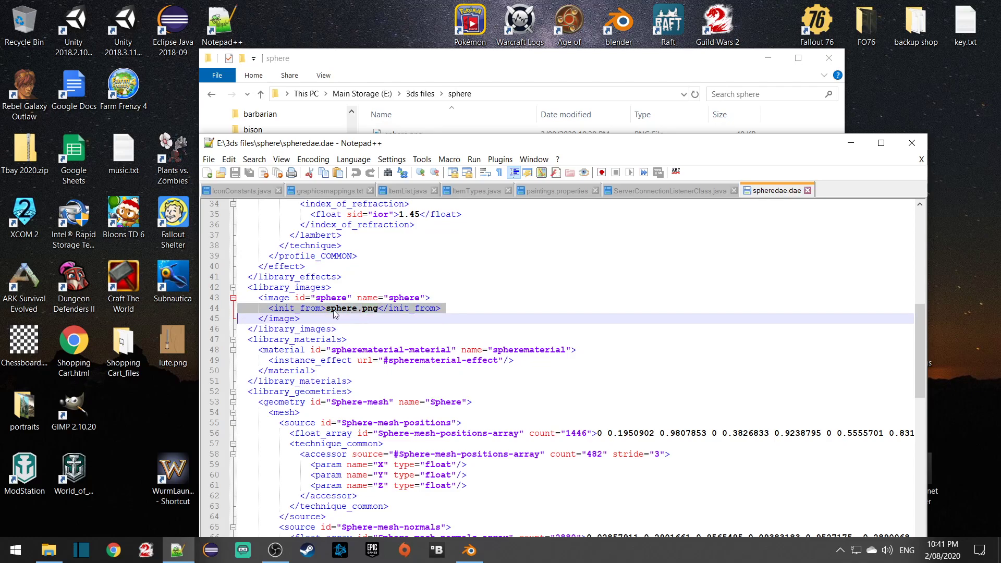
pyautogui.click(326, 308)
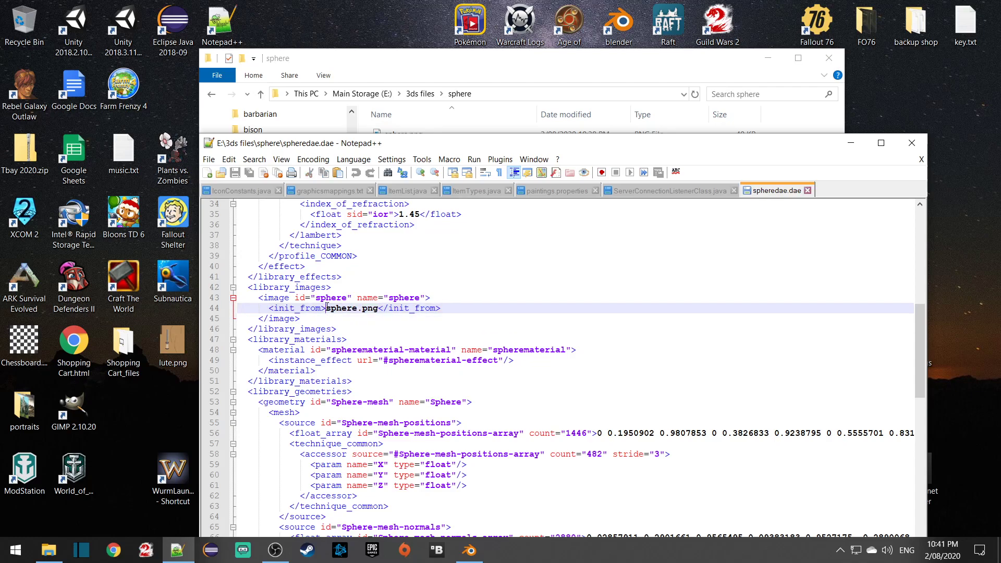
# Step: Open sphereobj.mtl from the sphere folder in Notepad++ and copy the texture path on its map_Kd line
pyautogui.click(595, 67)
pyautogui.doubleClick(420, 164)
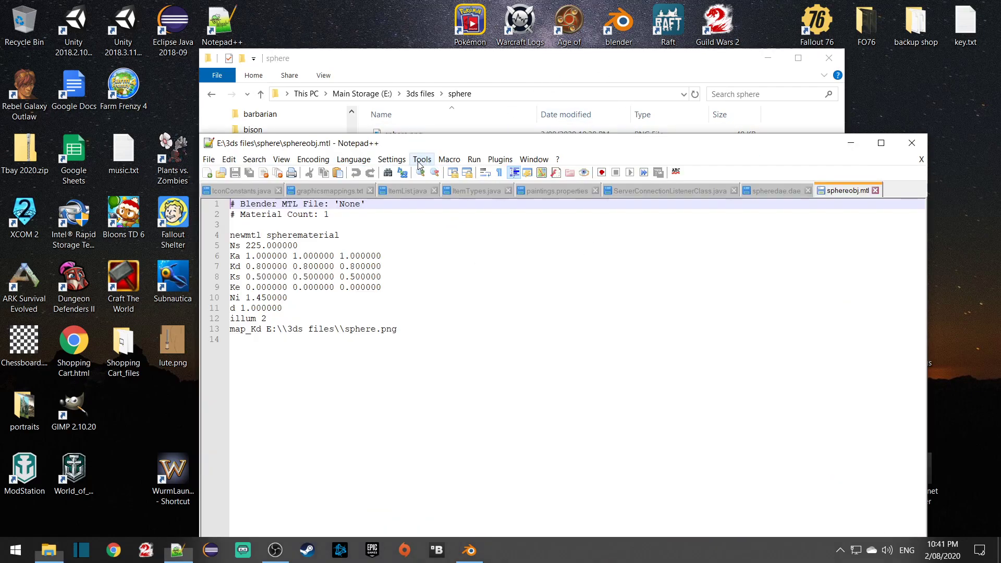
pyautogui.moveTo(268, 329); pyautogui.dragTo(400, 328)
pyautogui.hotkey('ctrl', 'c')
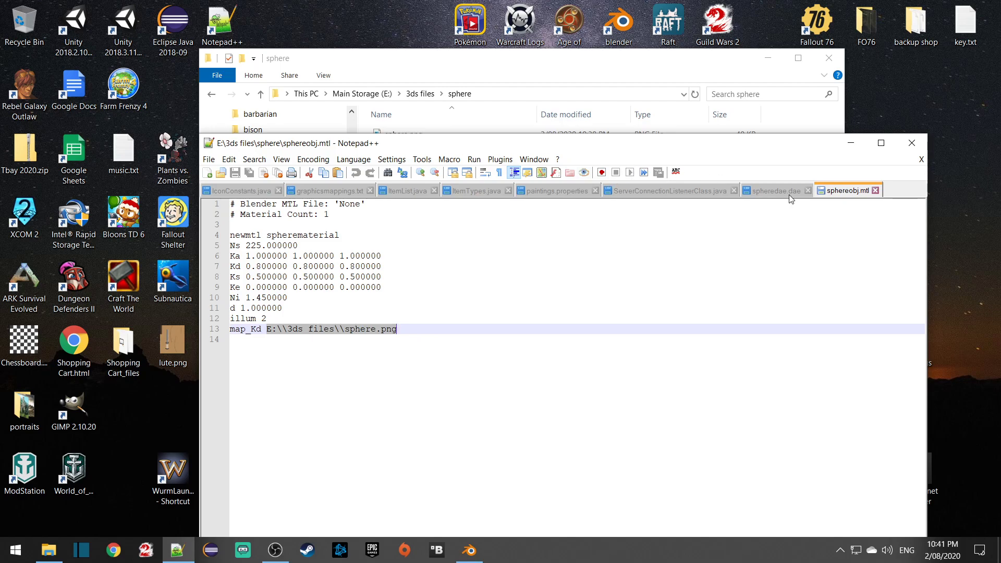
# Step: Replace sphere.png in spheredae.dae's init_from line with the copied path, then remove the E:\\3ds files\\ prefix from it
pyautogui.click(776, 191)
pyautogui.moveTo(325, 308); pyautogui.dragTo(379, 308)
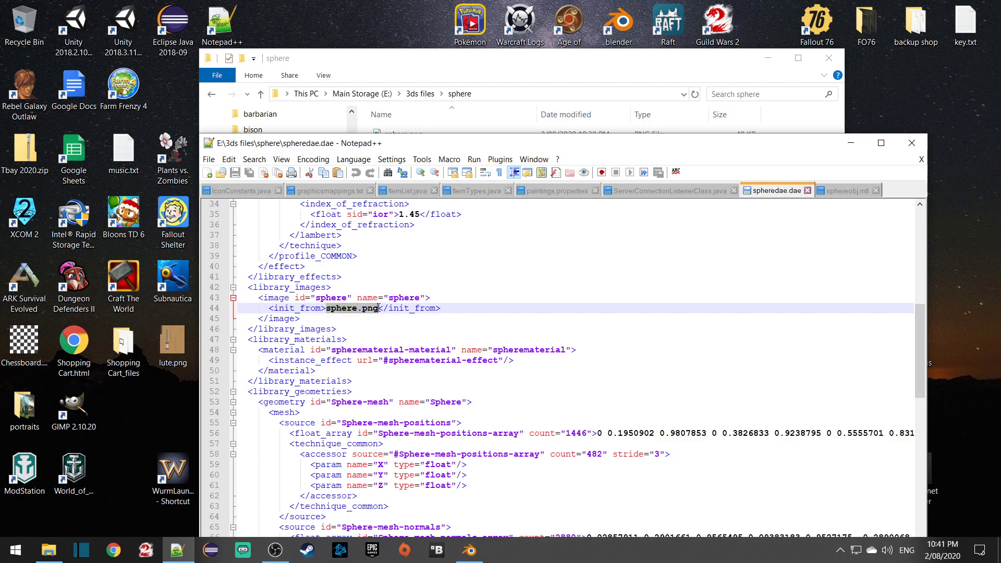
pyautogui.hotkey('ctrl', 'v')
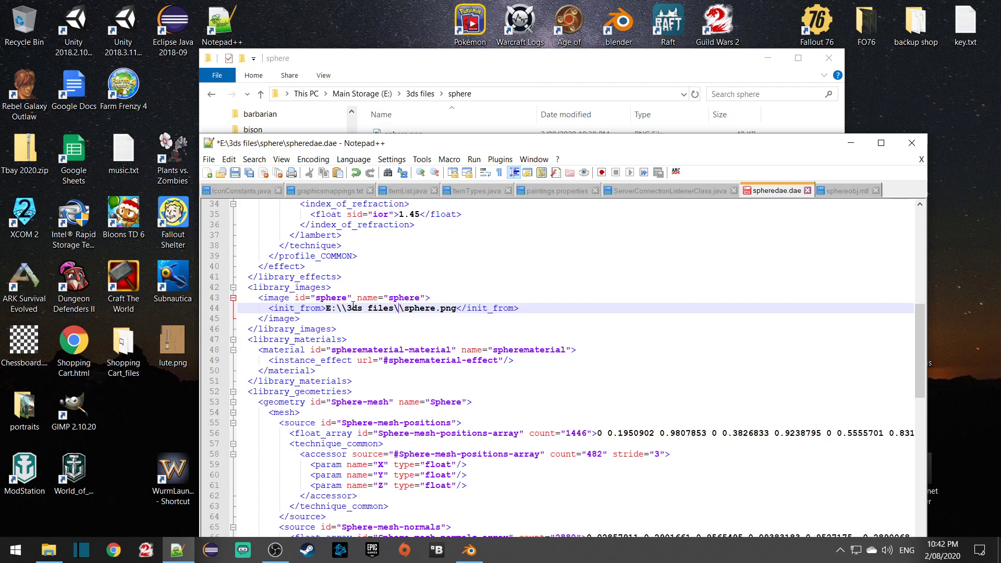
pyautogui.moveTo(405, 310); pyautogui.dragTo(328, 309)
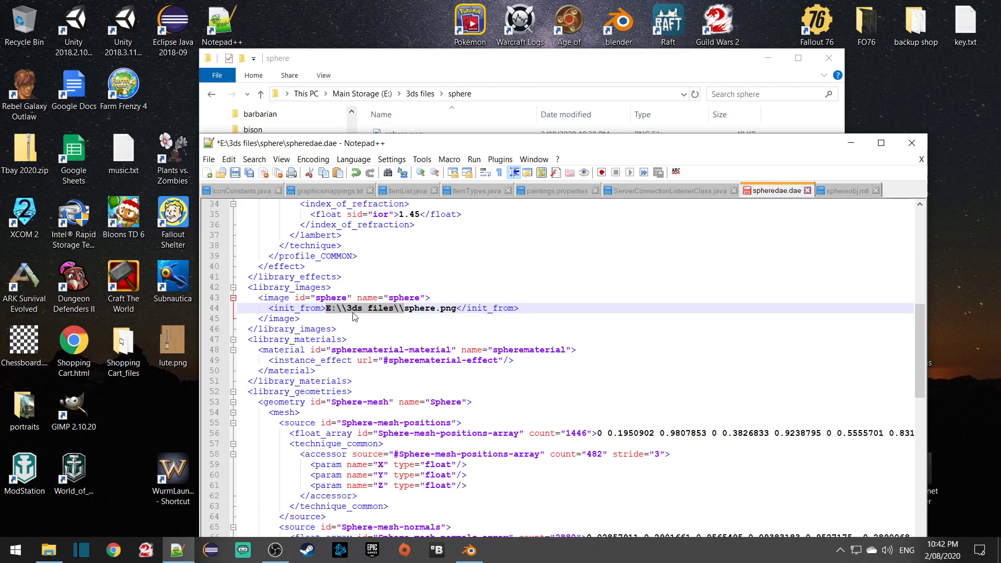
pyautogui.press('BackSpace')
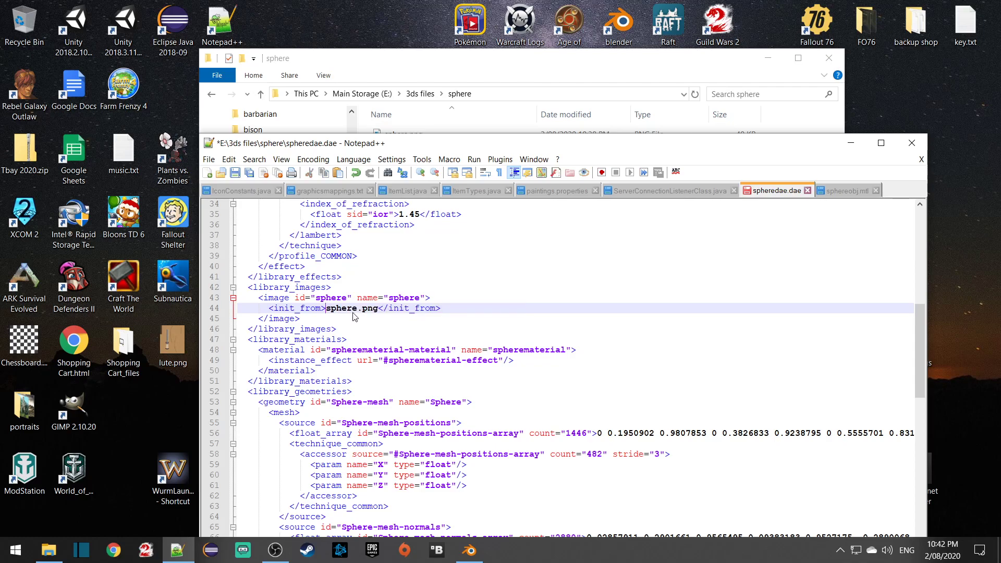
# Step: Undo the texture path edits in spheredae.dae
pyautogui.moveTo(326, 309); pyautogui.dragTo(378, 310)
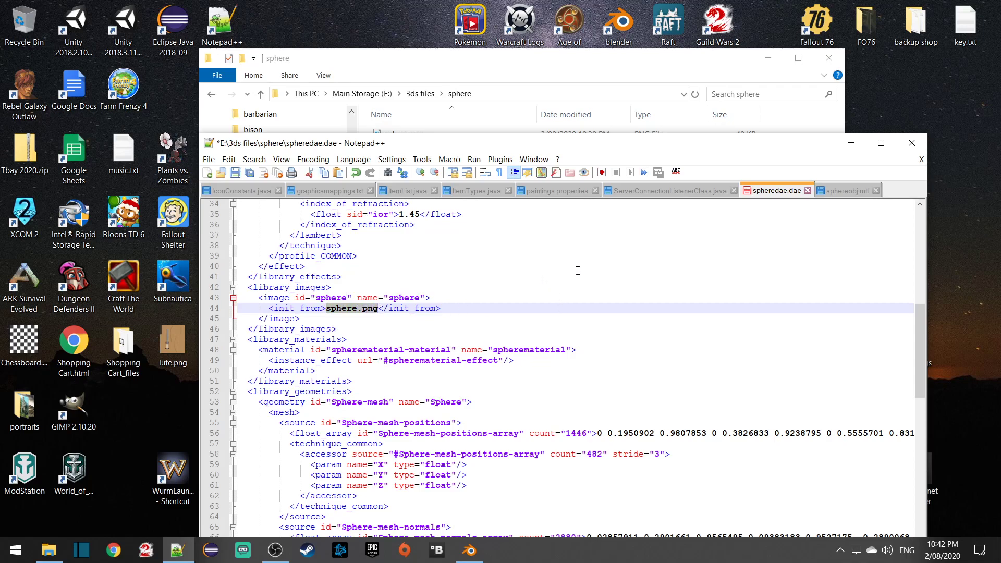
pyautogui.hotkey('ctrl', 'z')
pyautogui.hotkey('ctrl', 'z')
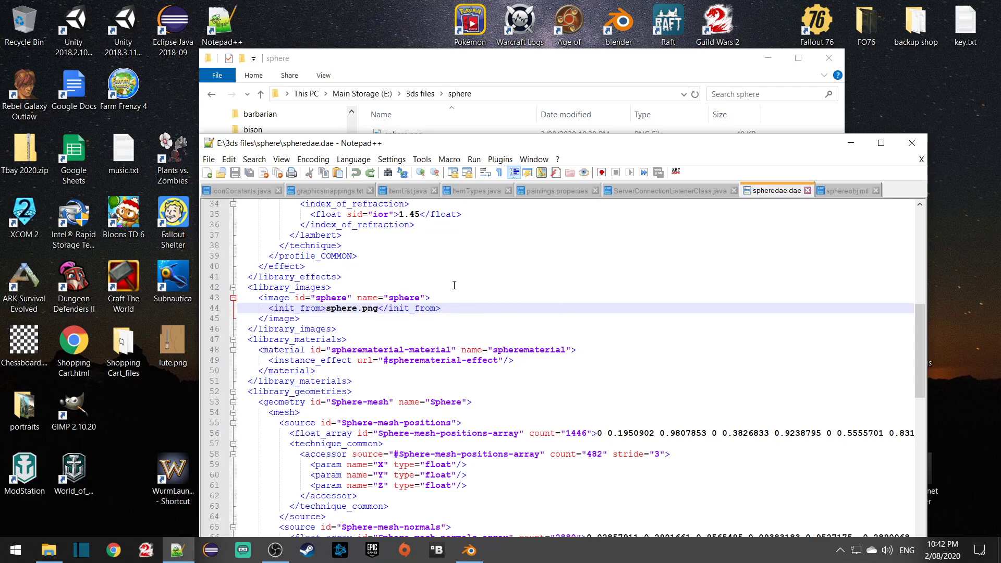
pyautogui.press('Down')
# Step: Shorten the map_Kd texture path in sphereobj.mtl to sphere.png and save the file
pyautogui.click(855, 190)
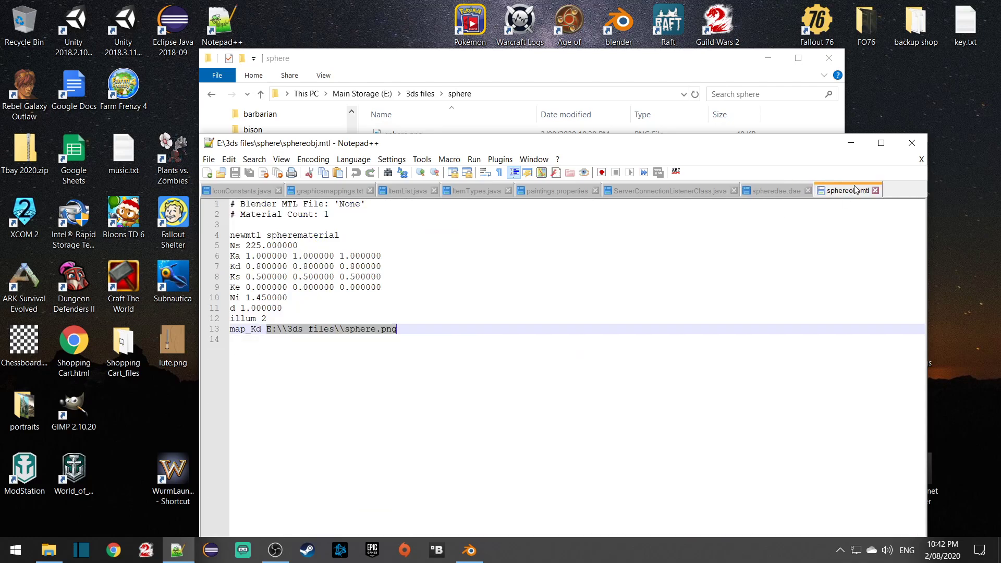
pyautogui.moveTo(369, 296); pyautogui.dragTo(333, 308)
pyautogui.moveTo(268, 331); pyautogui.dragTo(344, 333)
pyautogui.press('Delete')
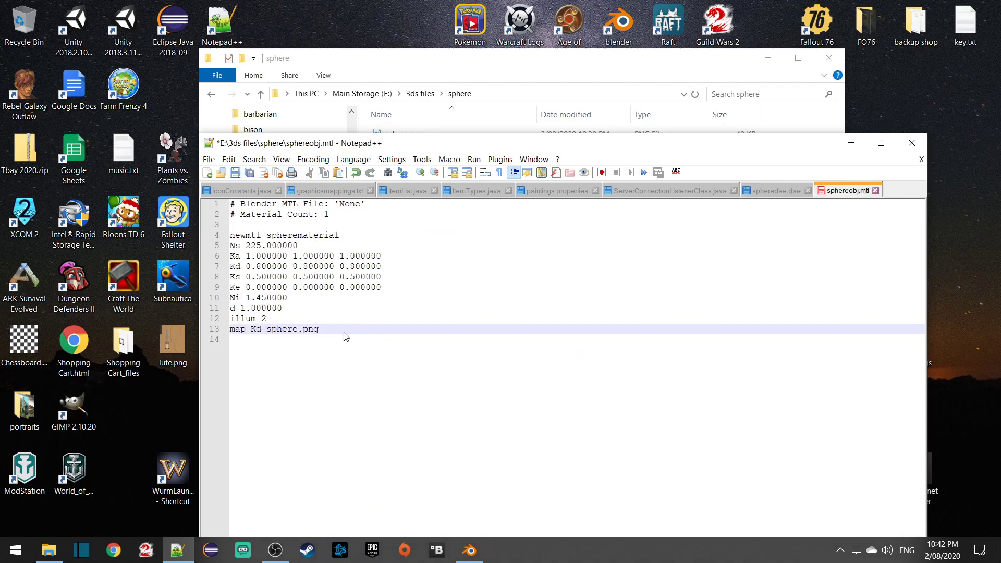
pyautogui.click(235, 172)
# Step: Close sphereobj.mtl and spheredae.dae and minimize Notepad++
pyautogui.click(876, 190)
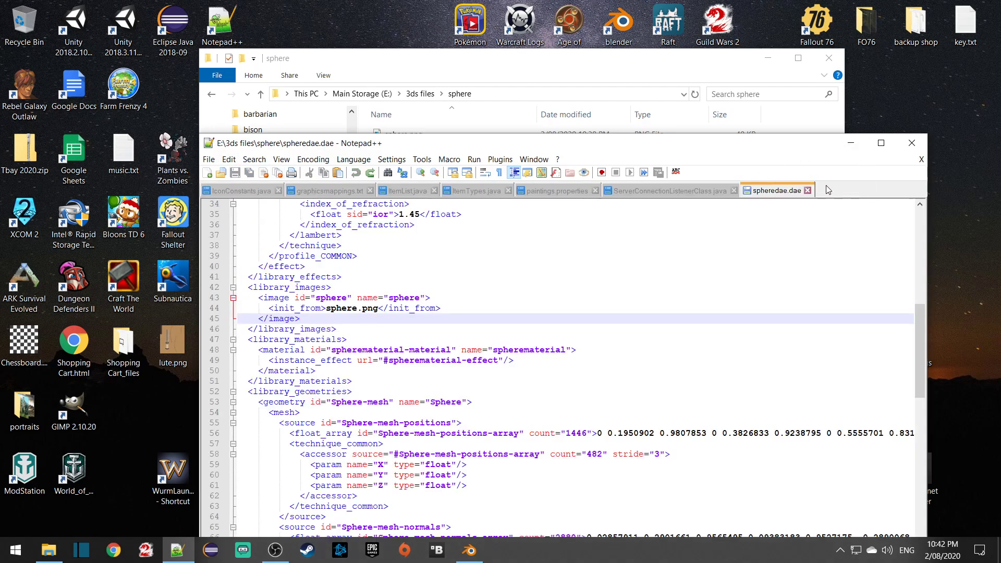
pyautogui.click(808, 190)
pyautogui.moveTo(847, 146); pyautogui.dragTo(853, 144)
pyautogui.click(855, 142)
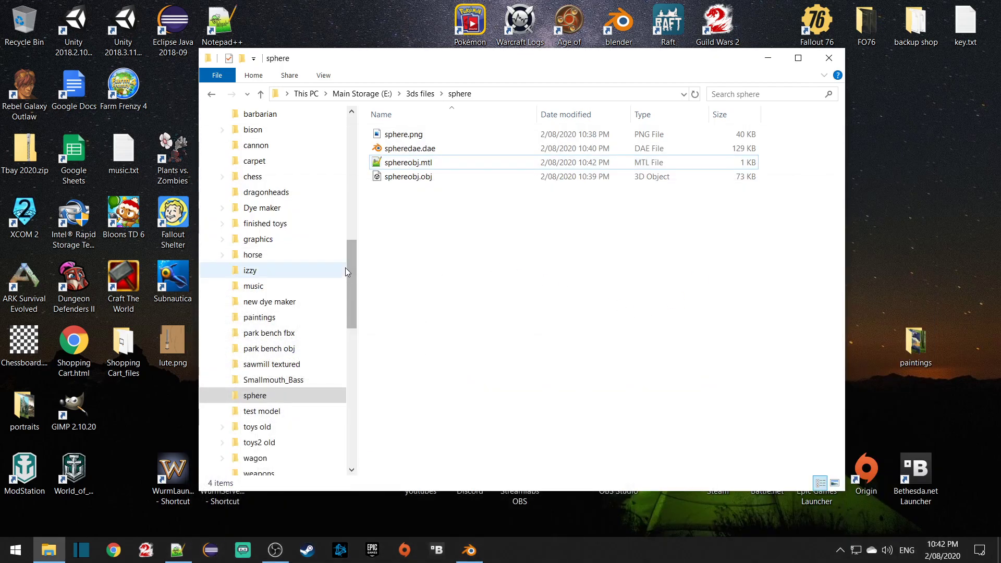
# Step: Open the 3ds files folder on Main Storage (E:) in File Explorer and locate its copy of sphere.png
pyautogui.moveTo(352, 265); pyautogui.dragTo(356, 238)
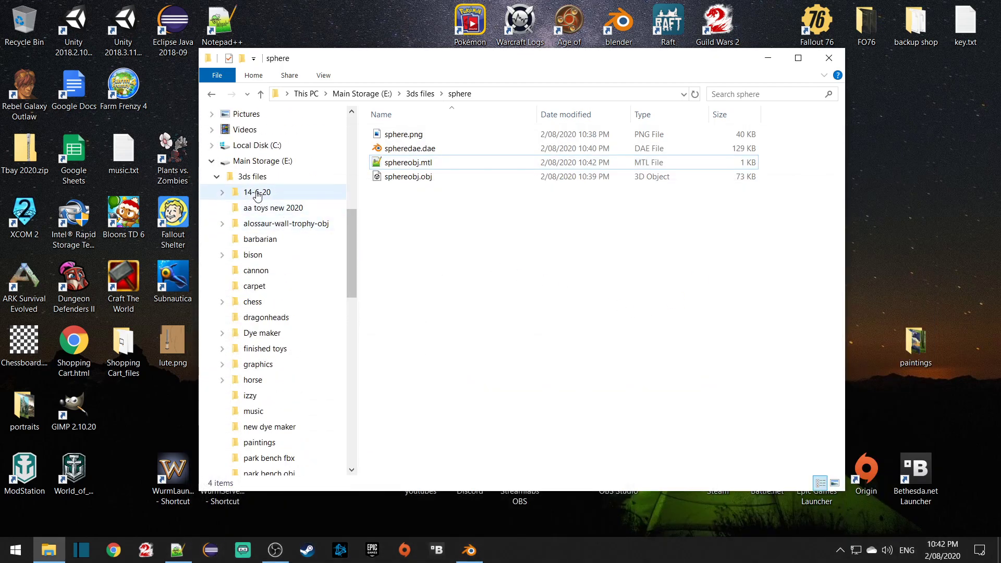
pyautogui.scroll(-3, 326, 339)
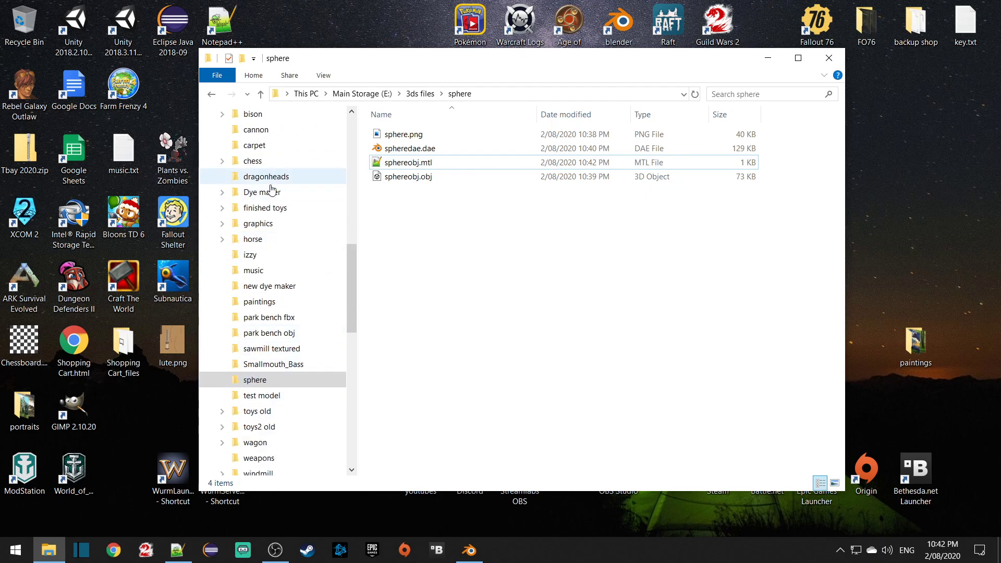
pyautogui.click(418, 137)
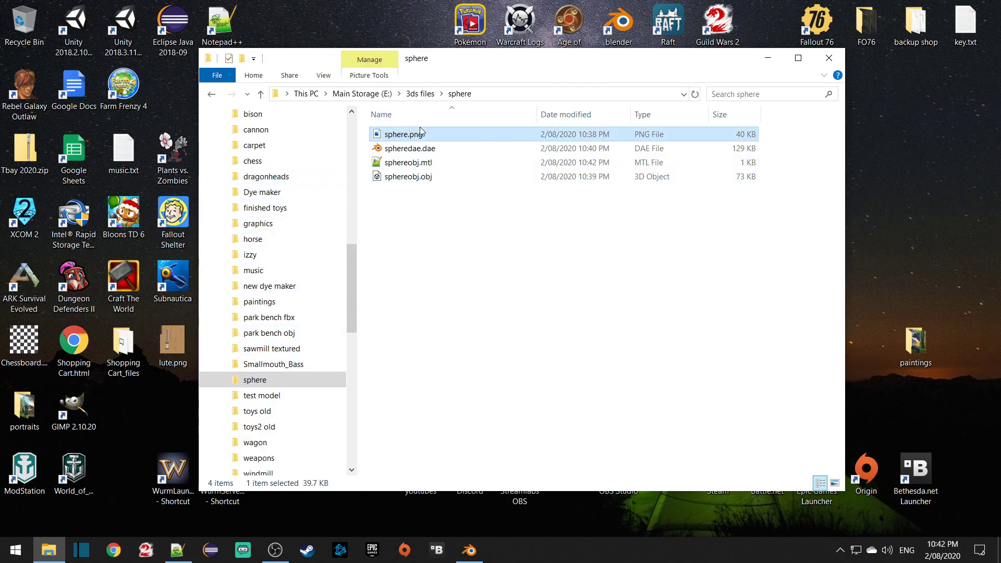
pyautogui.scroll(4, 291, 258)
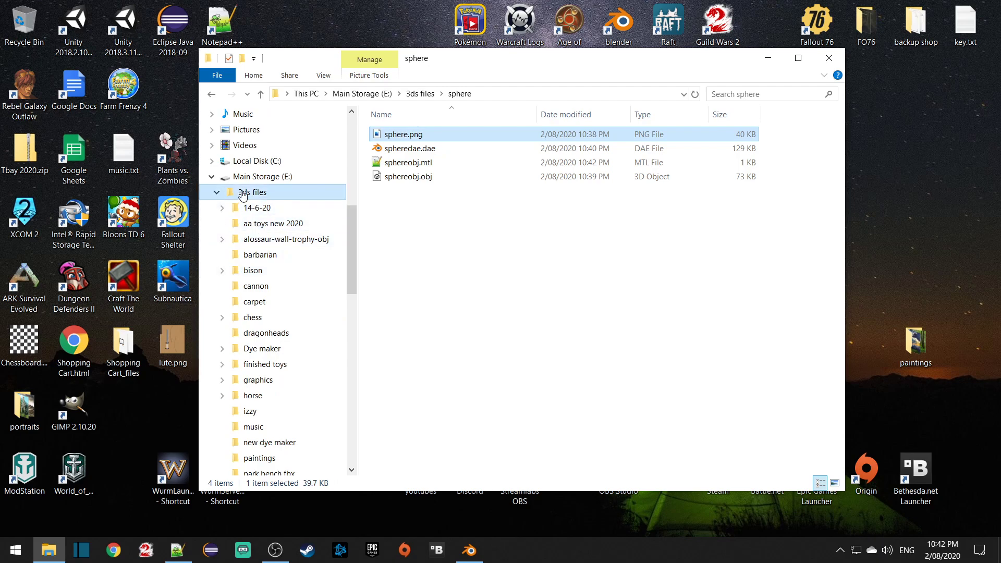
pyautogui.click(242, 194)
pyautogui.scroll(-20, 485, 313)
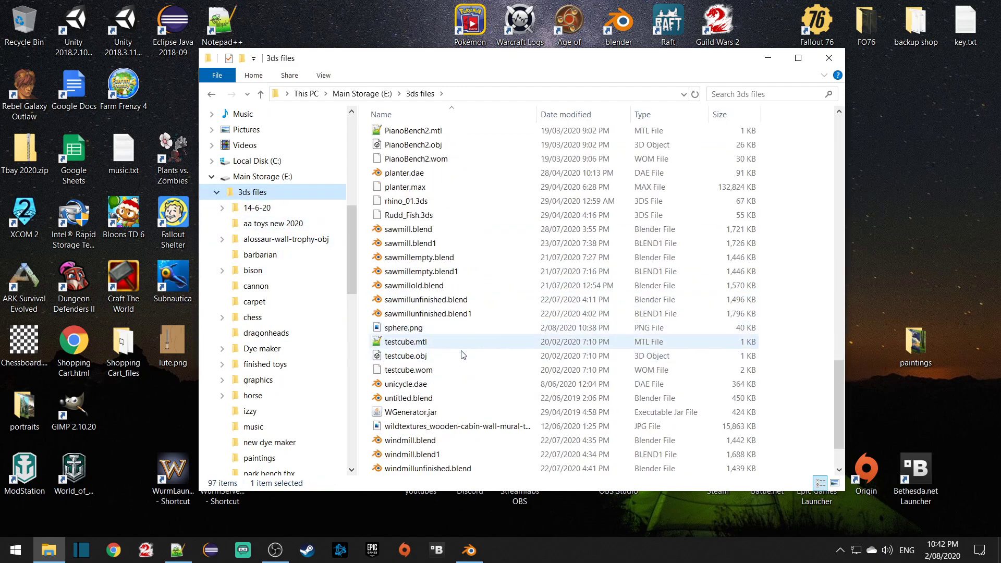
# Step: Copy sphere.png from the 3ds files folder into its sphere subfolder, replacing the existing file
pyautogui.scroll(-2, 468, 345)
pyautogui.click(401, 272)
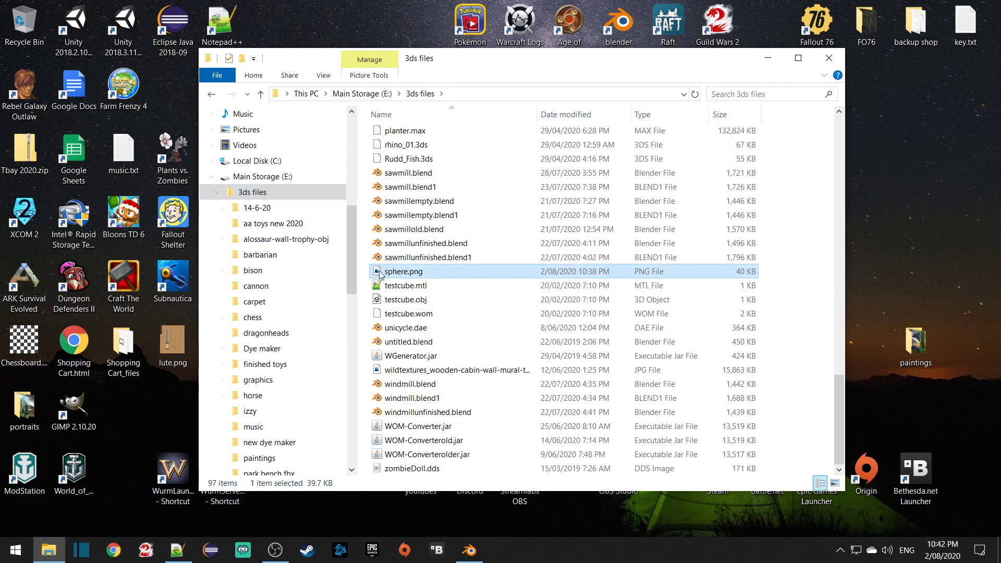
pyautogui.scroll(-3, 292, 229)
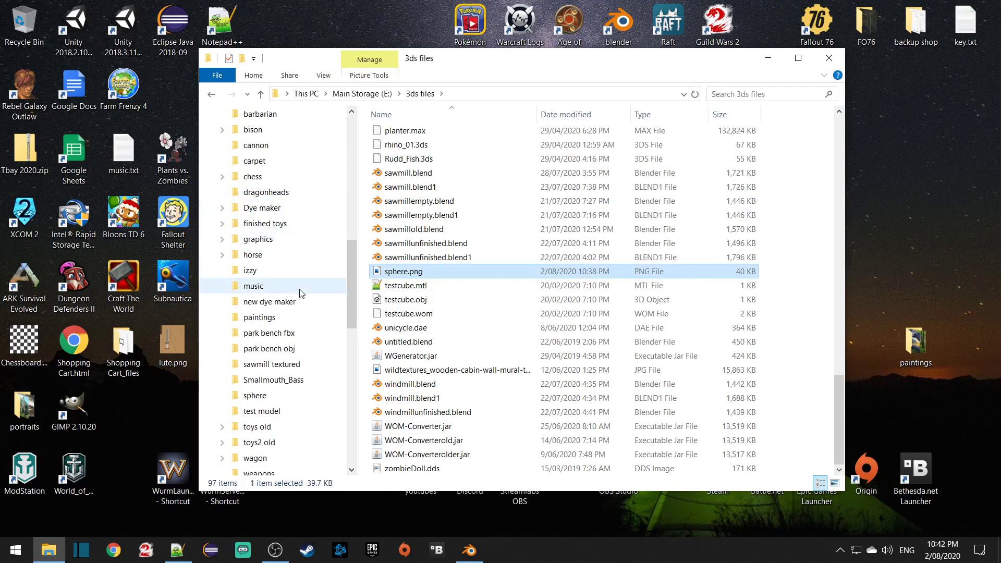
pyautogui.click(255, 395)
pyautogui.hotkey('ctrl', 'v')
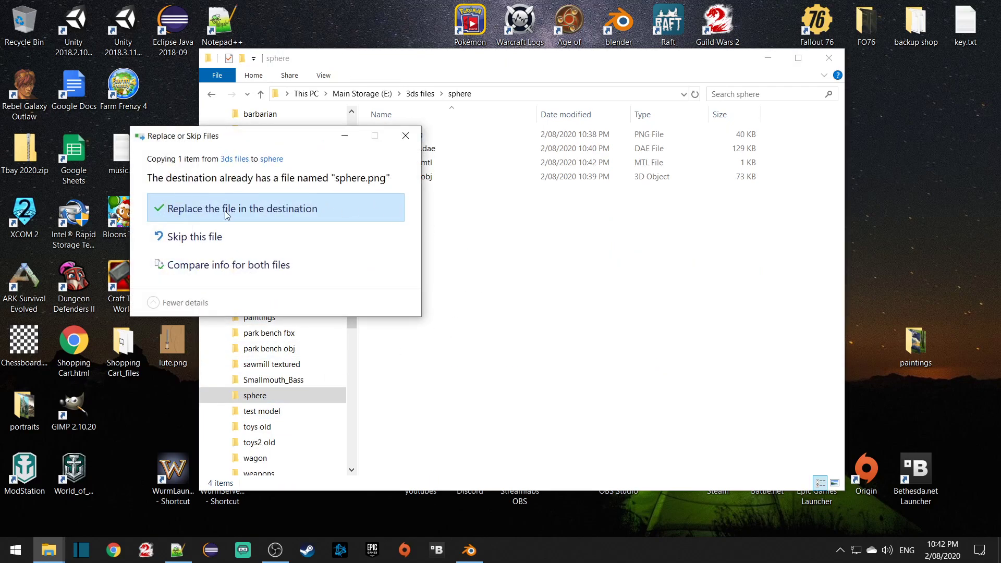
pyautogui.click(226, 210)
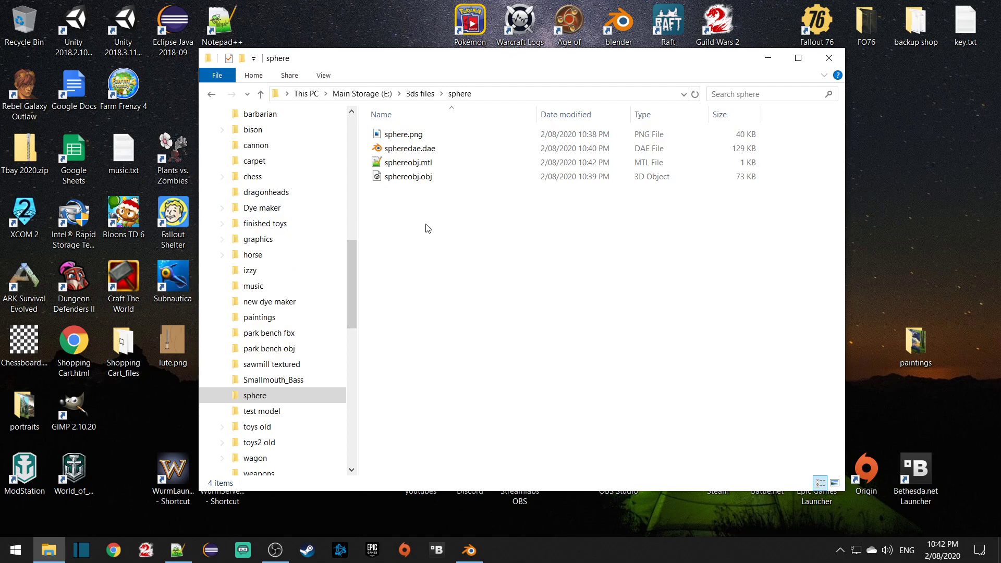
# Step: Return to the 3ds files folder and launch WOM-Converter.jar
pyautogui.scroll(3, 251, 208)
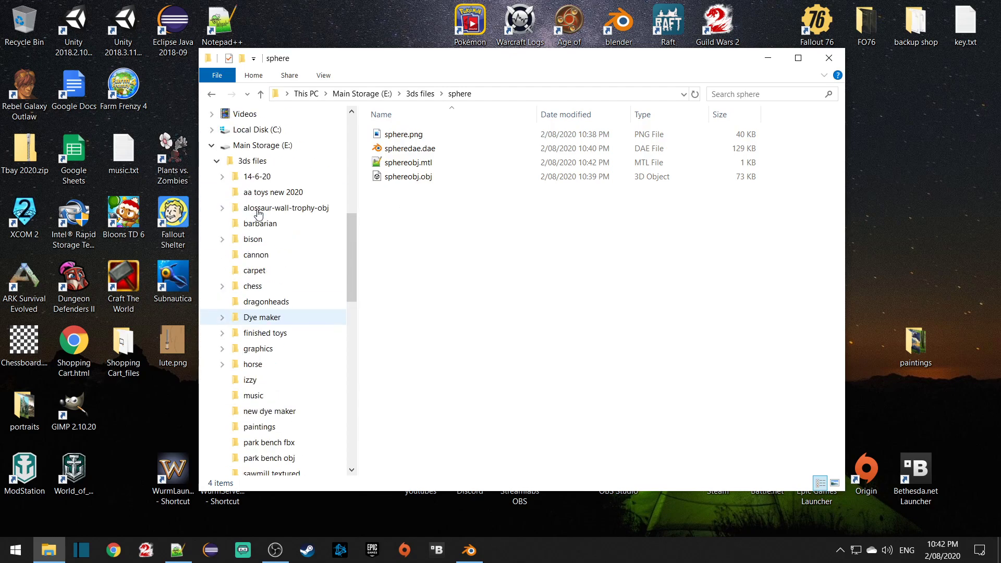
pyautogui.click(256, 162)
pyautogui.scroll(-20, 501, 321)
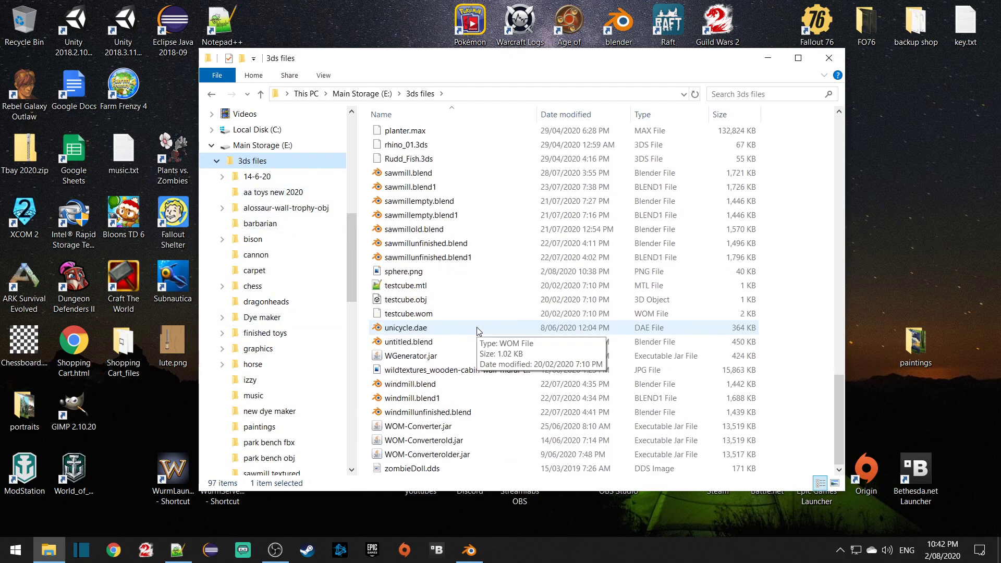
pyautogui.click(439, 426)
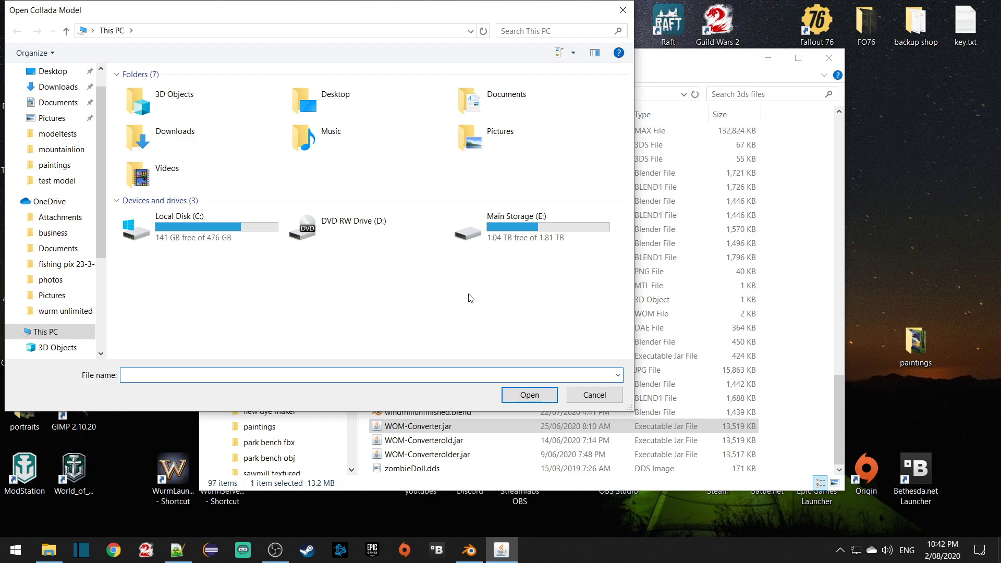
# Step: Convert sphereobj.obj from the 3ds files\sphere folder on Main Storage (E:) to WOM format
pyautogui.doubleClick(522, 231)
pyautogui.scroll(-2, 465, 191)
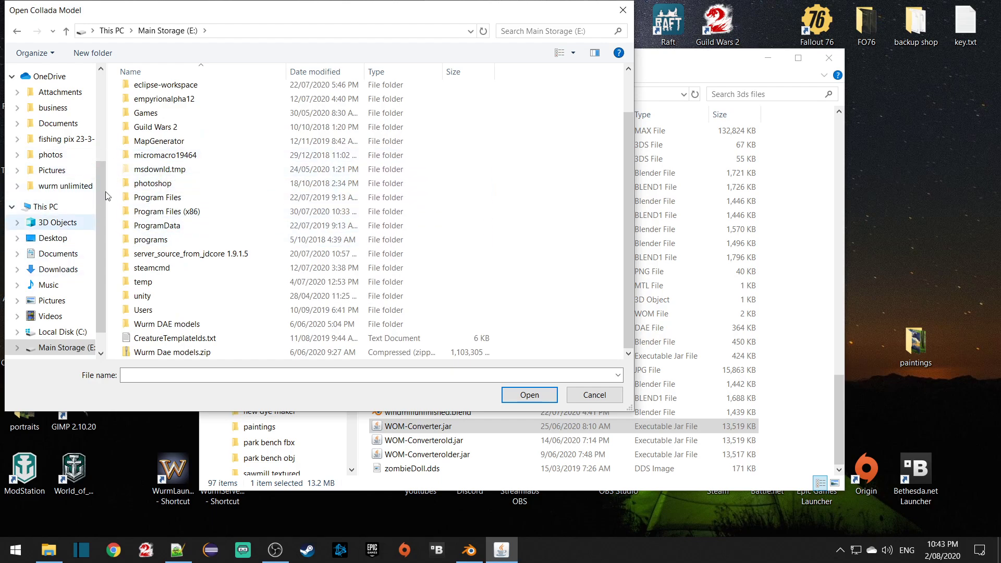
pyautogui.scroll(1, 217, 168)
pyautogui.doubleClick(153, 92)
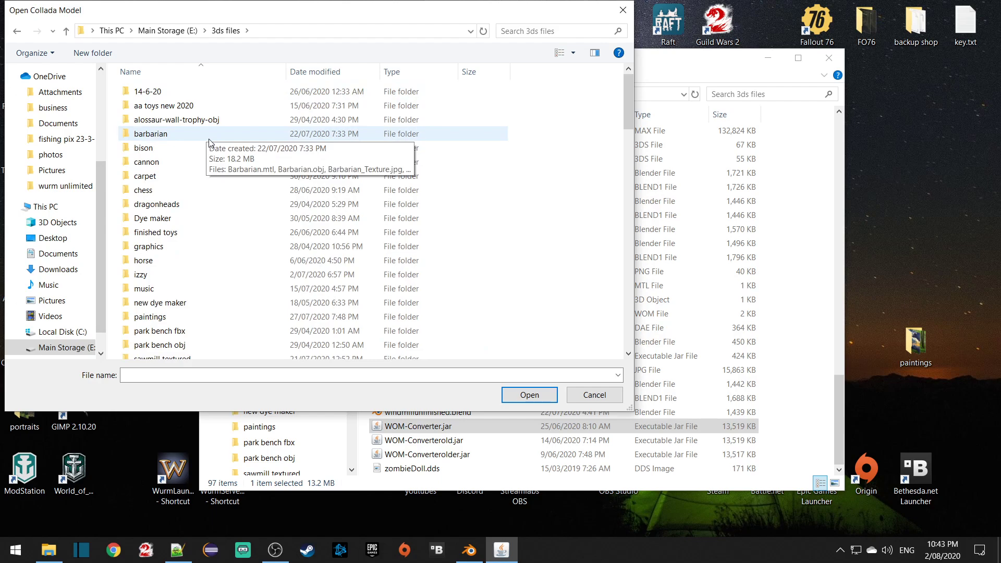
pyautogui.scroll(-7, 206, 149)
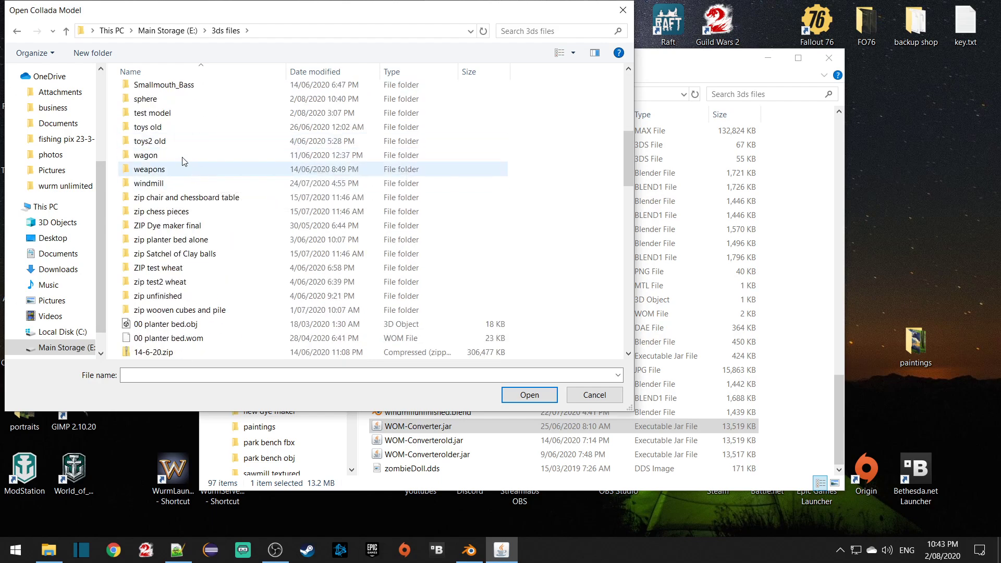
pyautogui.doubleClick(143, 99)
pyautogui.click(167, 136)
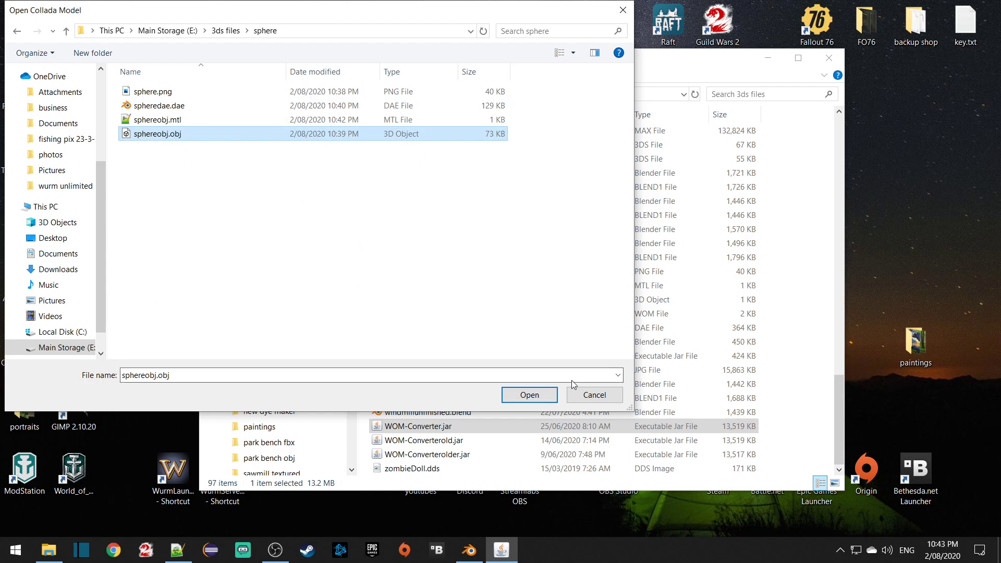
pyautogui.click(530, 395)
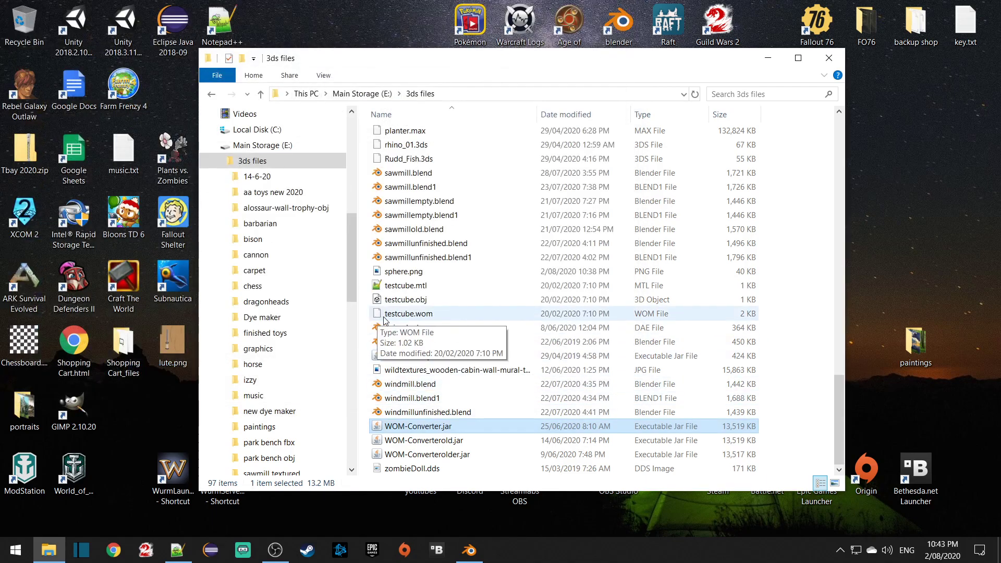
# Step: Run WOM-Converter.jar again and convert spheredae.dae from the 3ds files\sphere folder
pyautogui.doubleClick(416, 428)
pyautogui.doubleClick(526, 224)
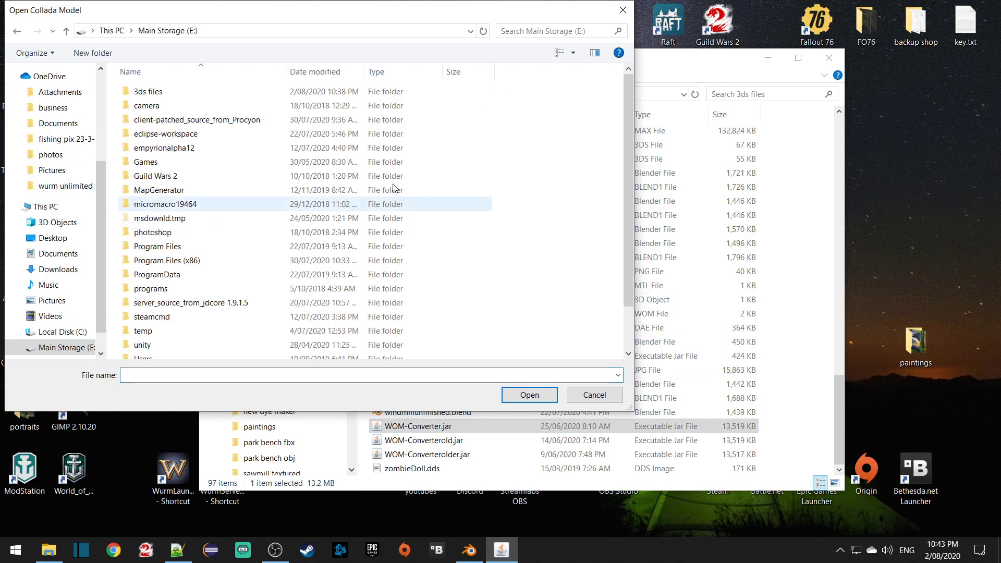
pyautogui.doubleClick(206, 93)
pyautogui.scroll(-4, 208, 229)
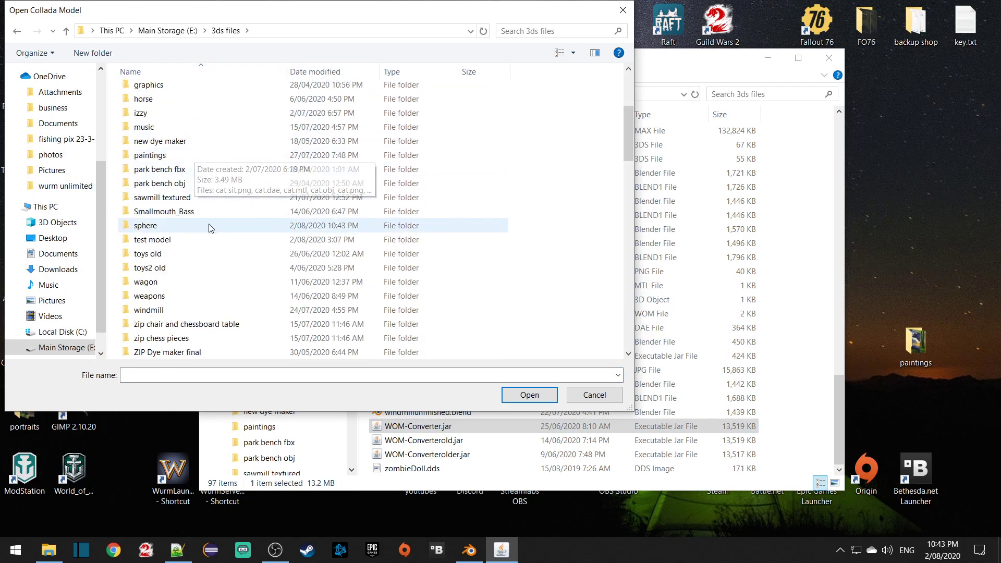
pyautogui.doubleClick(162, 227)
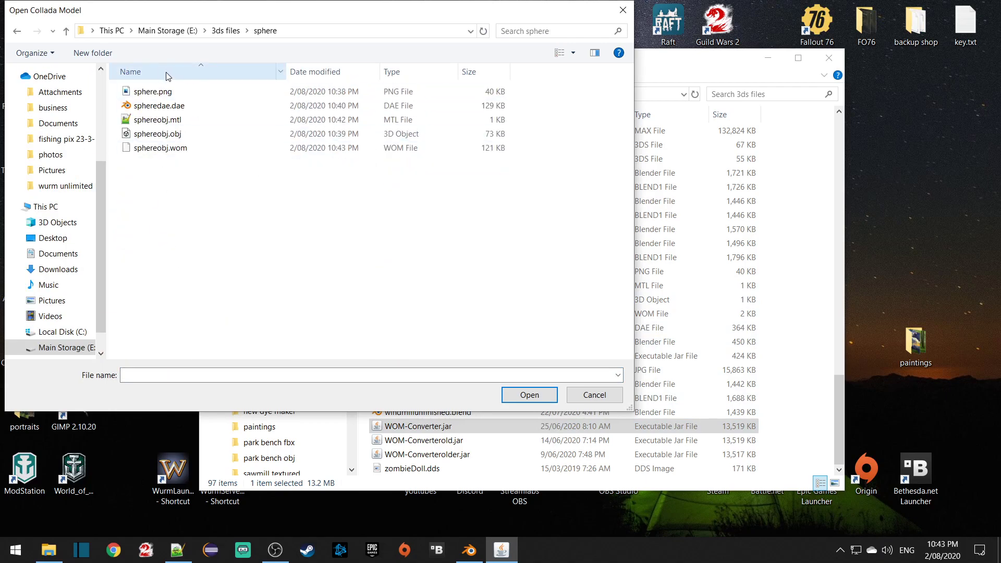
pyautogui.click(159, 106)
pyautogui.doubleClick(163, 110)
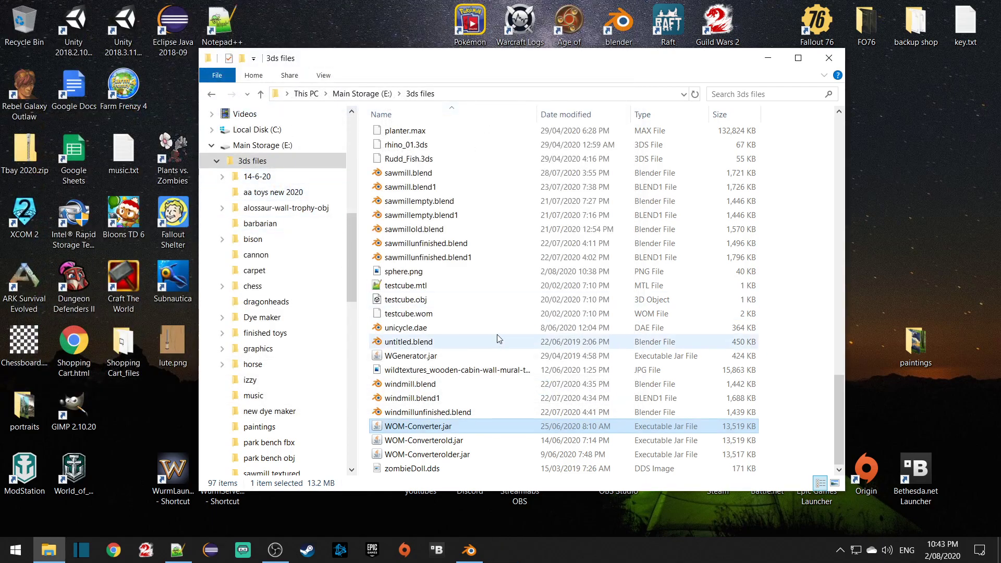
# Step: Copy all the files in the sphere folder, including spheredae.wom and sphereobj.wom
pyautogui.scroll(-3, 262, 266)
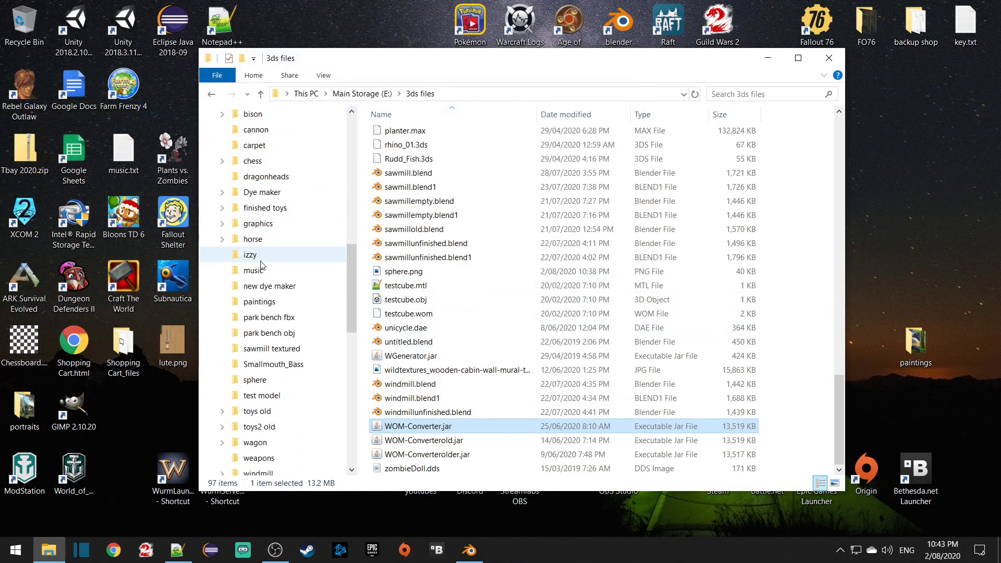
pyautogui.scroll(-2, 262, 268)
pyautogui.click(266, 320)
pyautogui.click(425, 233)
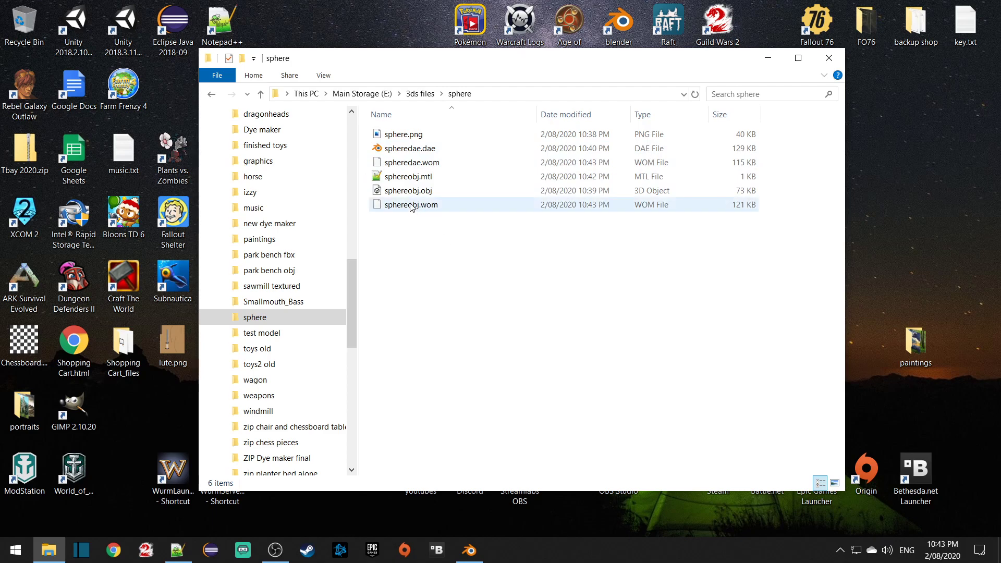
pyautogui.moveTo(442, 252); pyautogui.dragTo(395, 134)
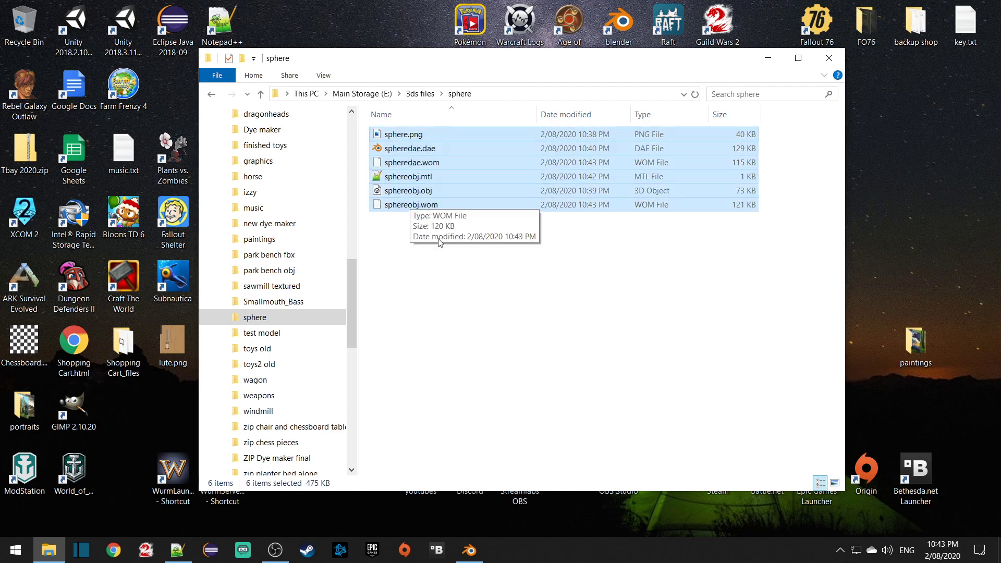
pyautogui.click(509, 295)
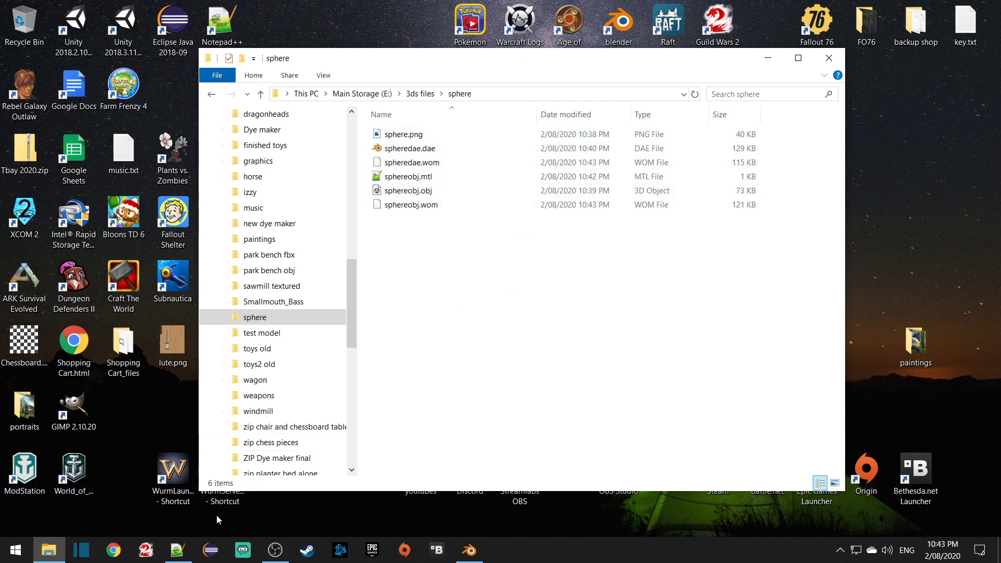
# Step: Open the frequently used modeltests folder in a new File Explorer window and open toymodels.jar with WinRAR
pyautogui.rightClick(49, 551)
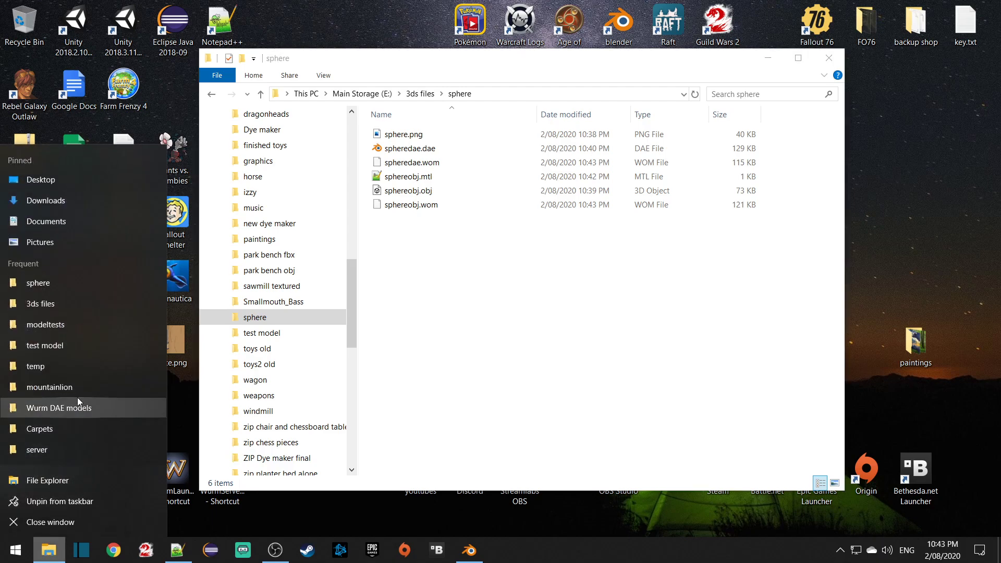
pyautogui.click(42, 324)
pyautogui.click(436, 164)
pyautogui.rightClick(427, 166)
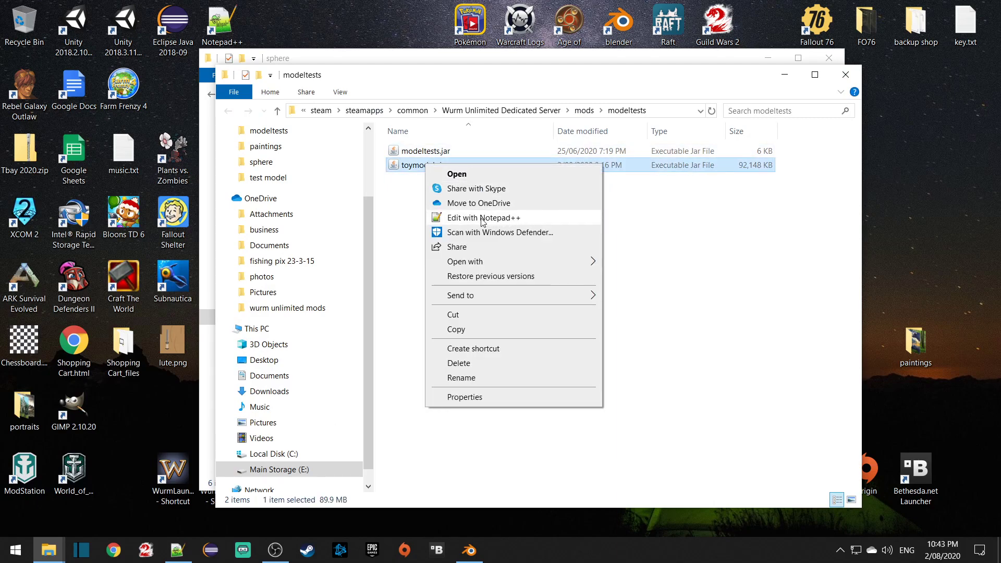
pyautogui.moveTo(501, 261)
pyautogui.click(631, 276)
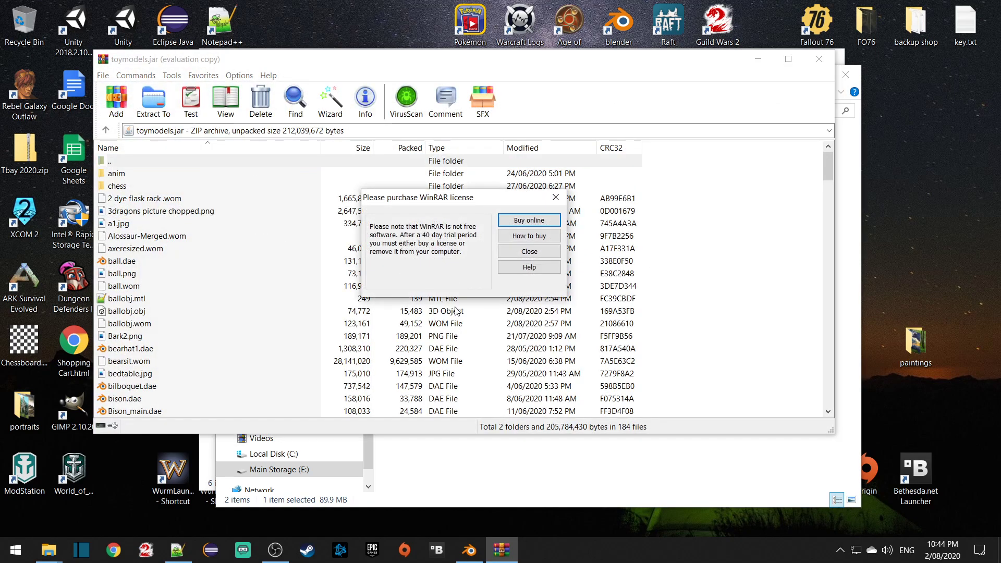
# Step: Dismiss the WinRAR licence notice and add the copied sphere files to toymodels.jar with the default archive settings
pyautogui.click(520, 252)
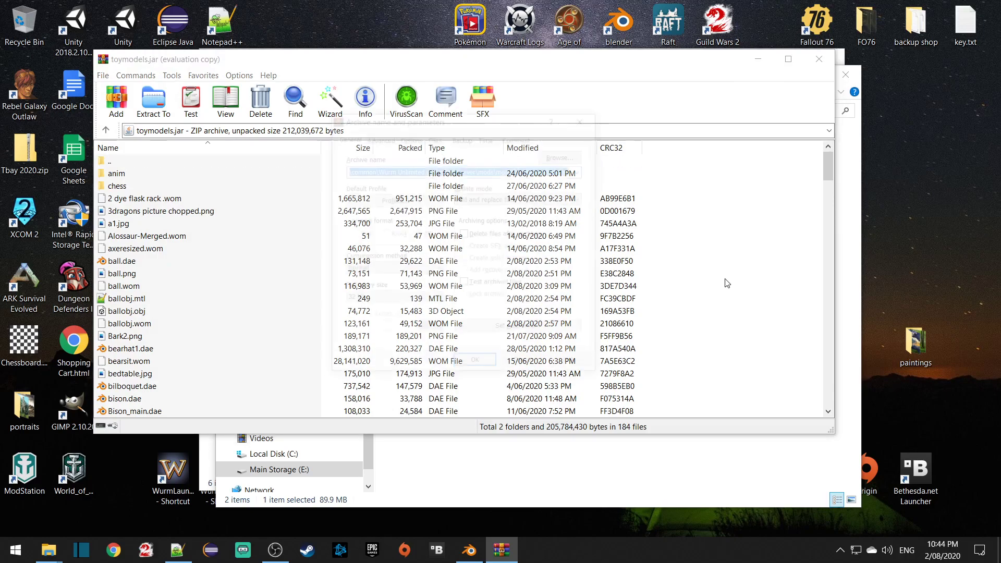
pyautogui.hotkey('alt', 'a')
pyautogui.click(475, 366)
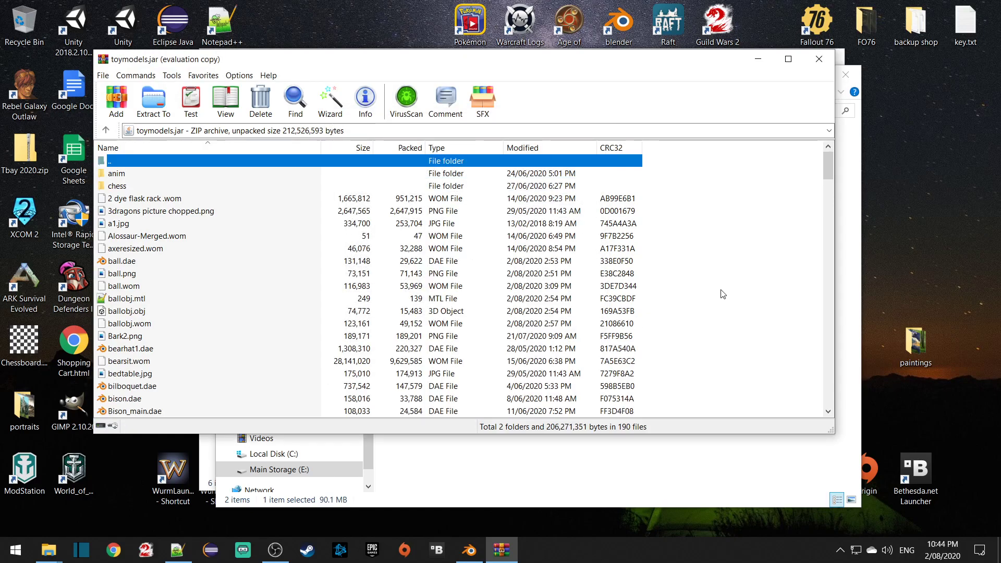
# Step: Locate mappings.txt inside the toymodels.jar archive and open it in Notepad
pyautogui.moveTo(351, 55); pyautogui.dragTo(523, 54)
pyautogui.scroll(-2, 379, 311)
pyautogui.scroll(-20, 379, 310)
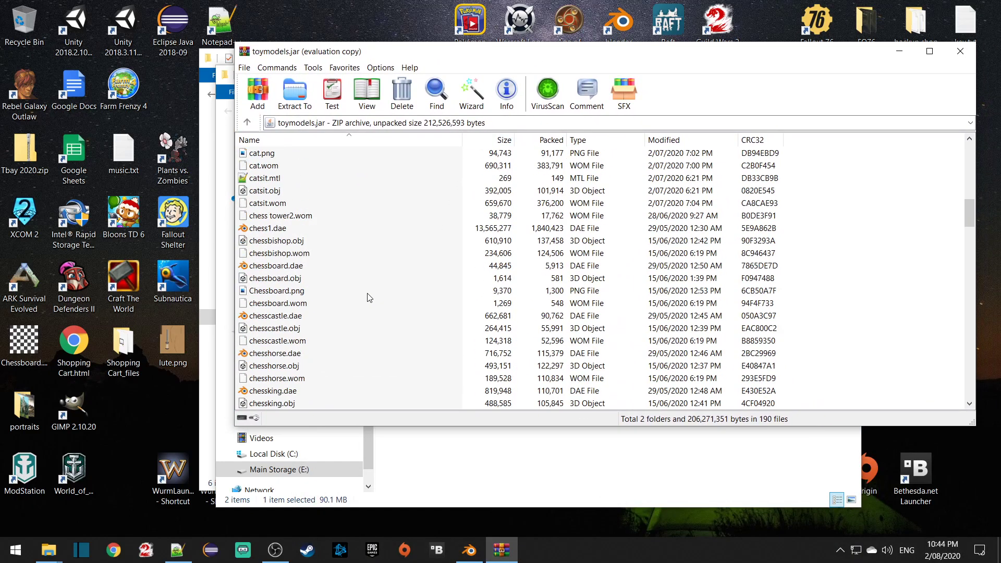
pyautogui.scroll(-7, 338, 285)
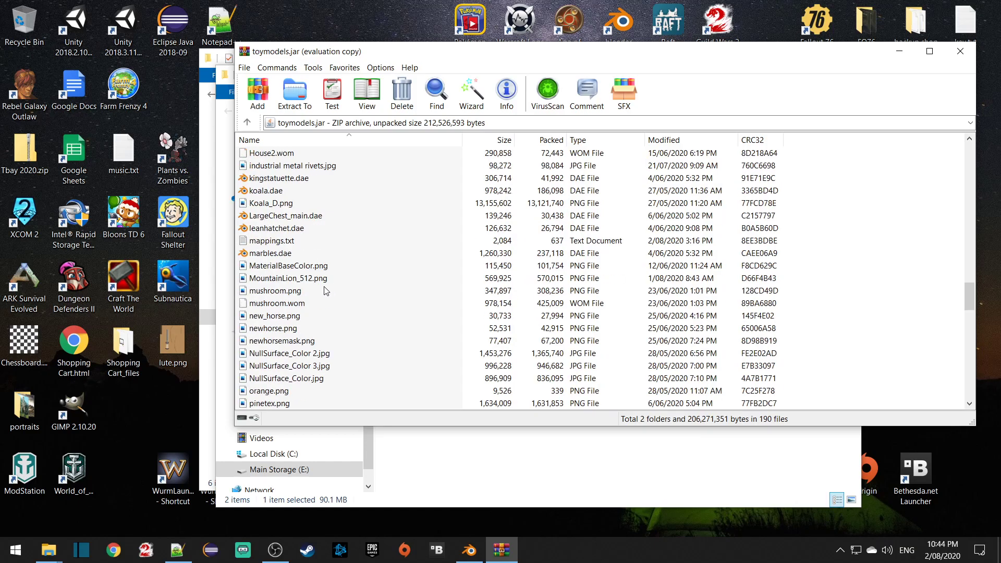
pyautogui.click(268, 242)
pyautogui.doubleClick(268, 242)
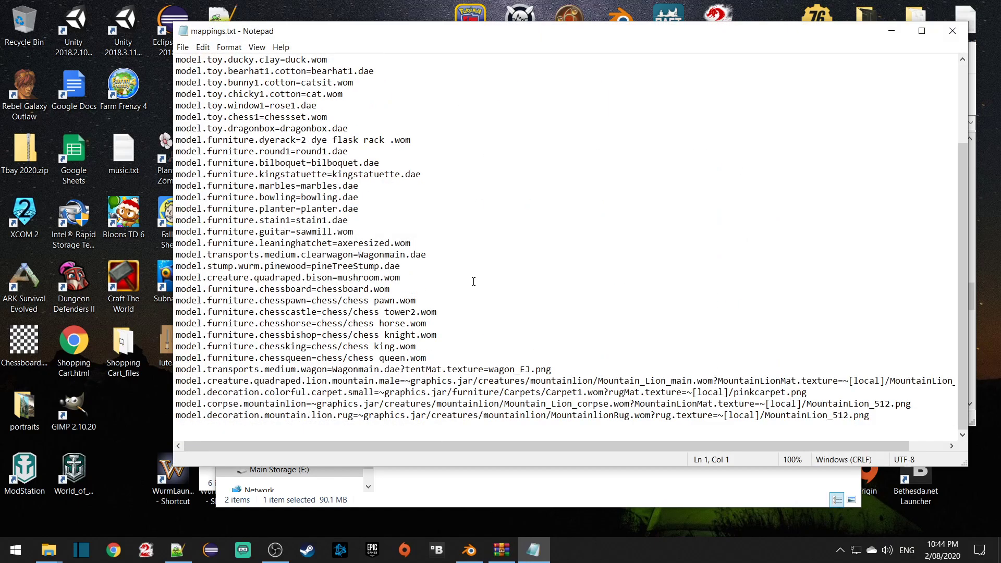
# Step: Copy model.creature.quadraped.cat.wild from graphicsmappings.txt in Notepad++ and paste it as a new last line in mappings.txt
pyautogui.click(437, 427)
pyautogui.click(177, 550)
pyautogui.click(336, 190)
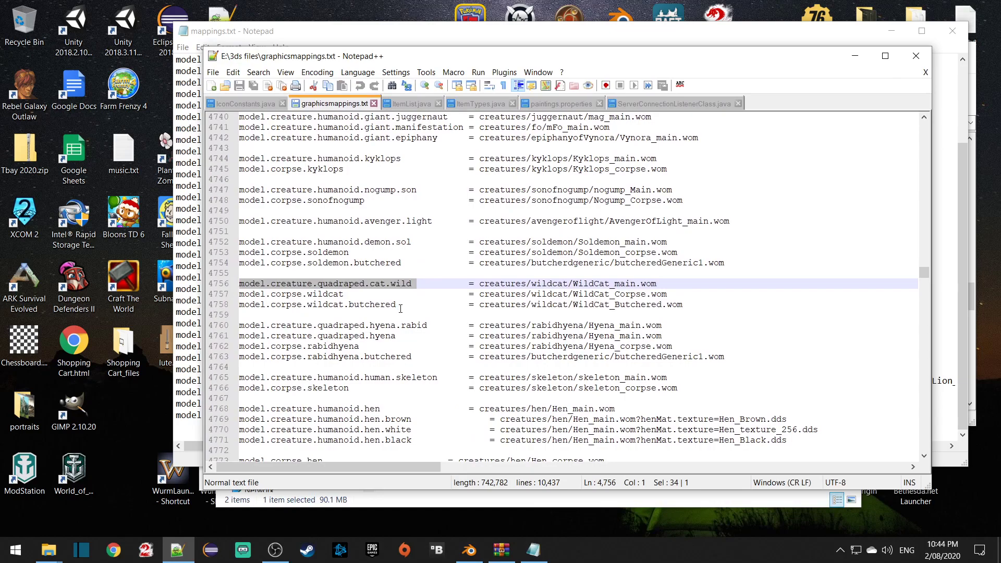
pyautogui.click(355, 295)
pyautogui.moveTo(413, 282); pyautogui.dragTo(240, 283)
pyautogui.hotkey('ctrl', 'c')
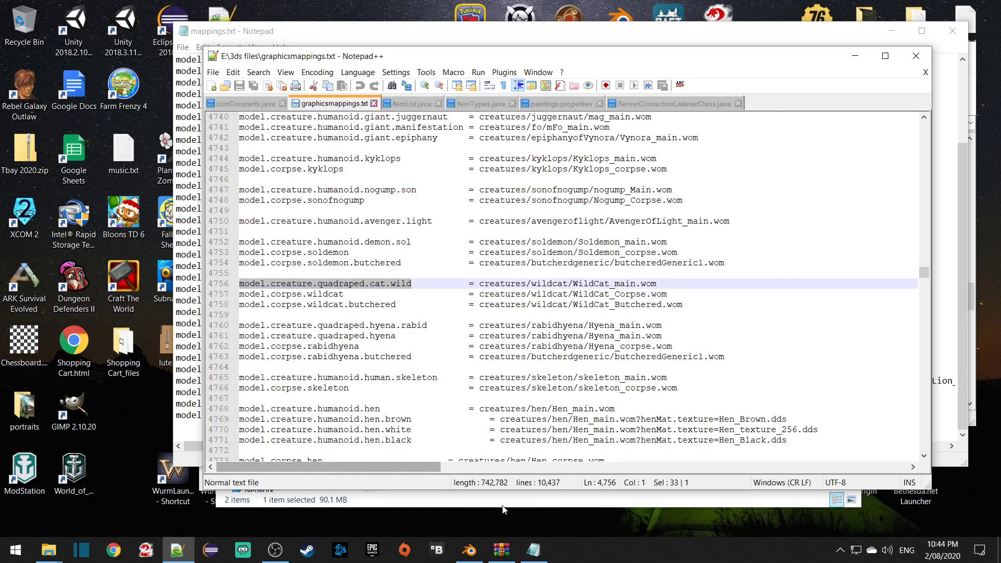
pyautogui.hotkey('alt', 'Tab')
pyautogui.hotkey('ctrl', 'v')
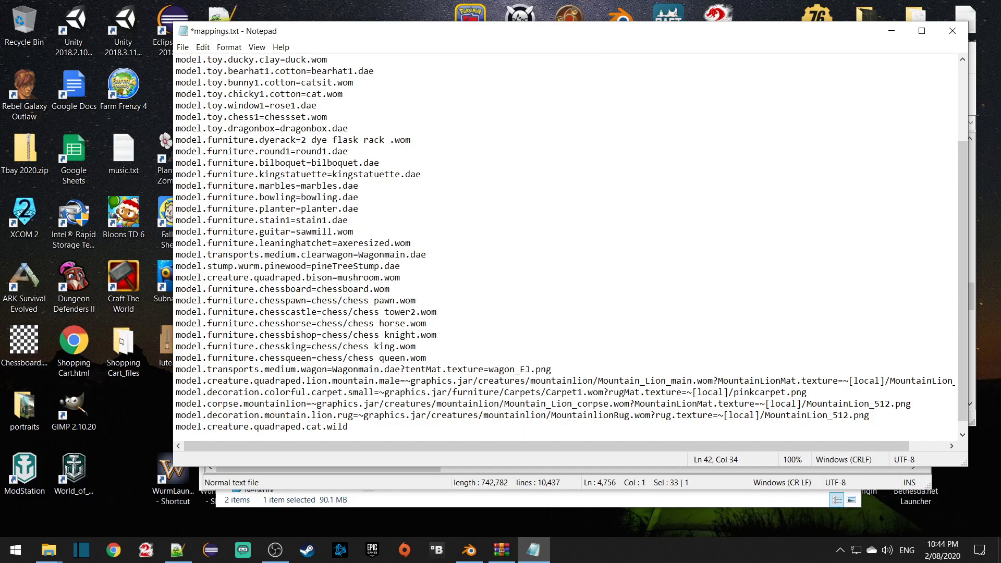
pyautogui.press('Return')
# Step: Look through the hen, rooster and chicken entries in graphicsmappings.txt in Notepad++ for another creature model to replace
pyautogui.click(178, 551)
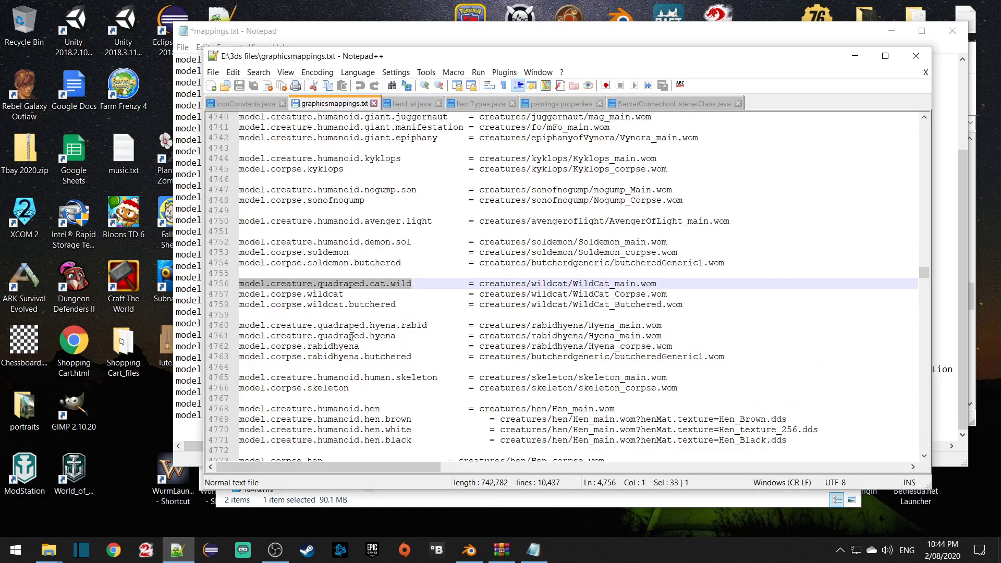
pyautogui.scroll(-2, 352, 336)
pyautogui.scroll(-1, 407, 297)
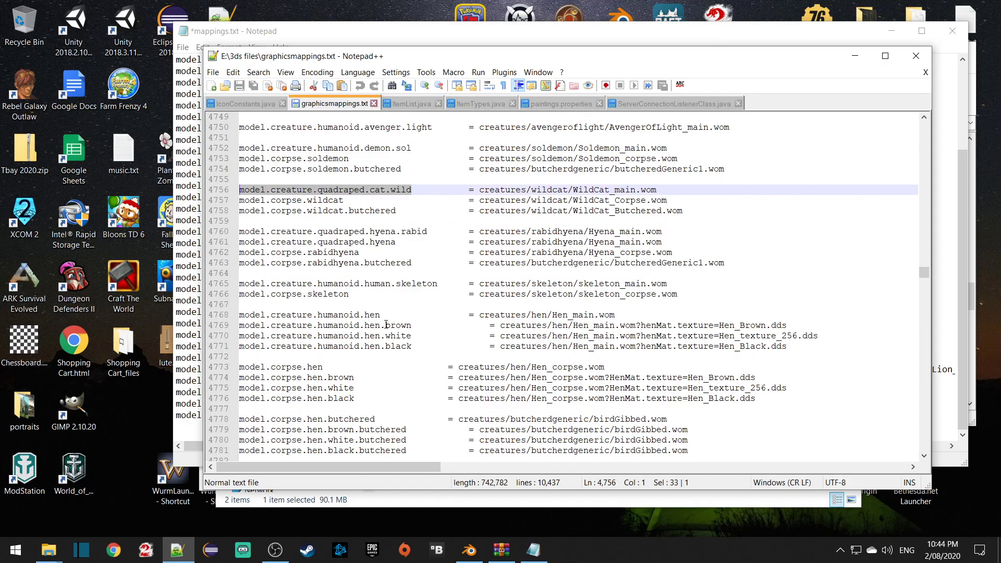
pyautogui.moveTo(380, 315); pyautogui.dragTo(238, 314)
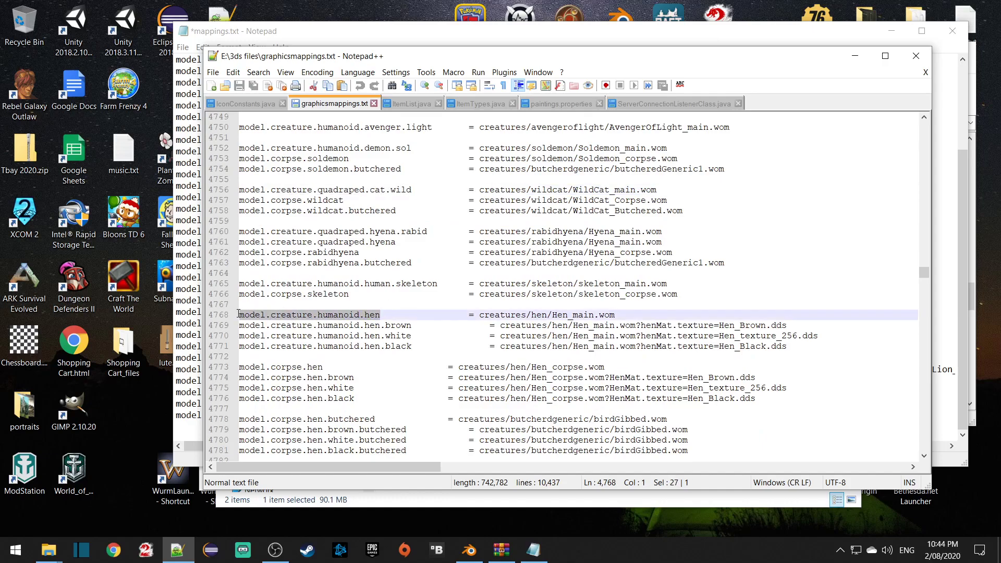
pyautogui.scroll(-3, 454, 312)
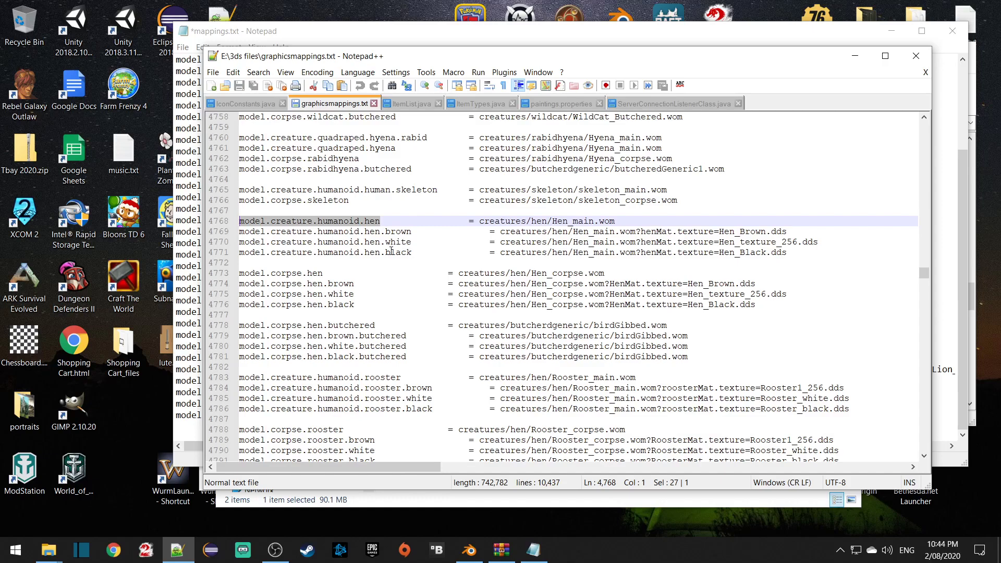
pyautogui.scroll(-1, 392, 250)
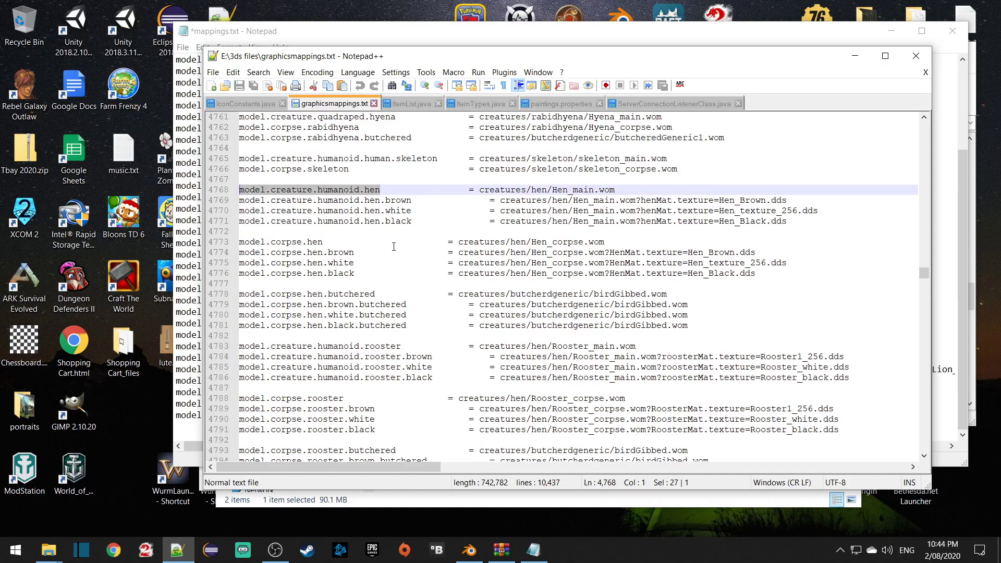
pyautogui.scroll(-5, 393, 246)
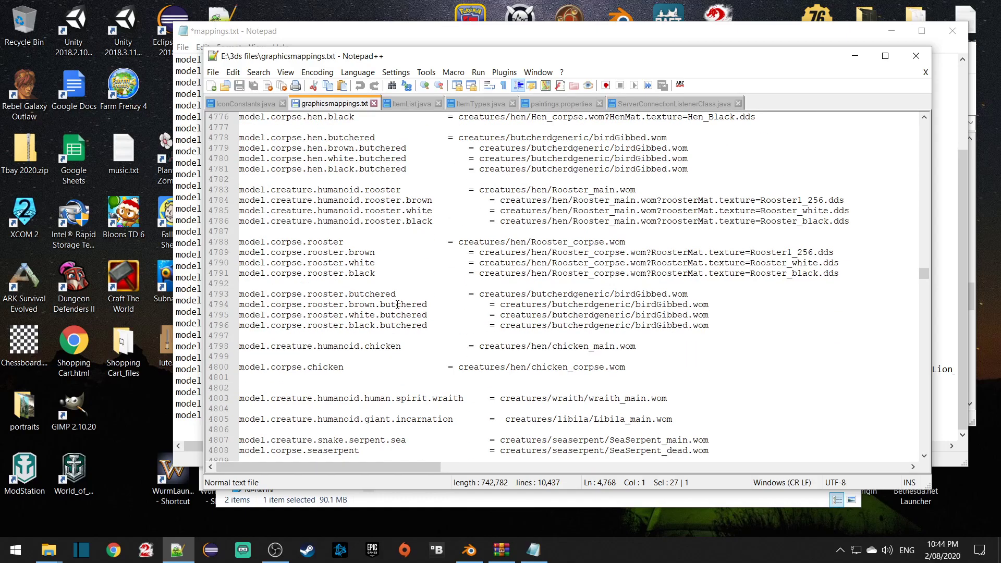
pyautogui.scroll(-2, 397, 304)
pyautogui.scroll(-2, 444, 287)
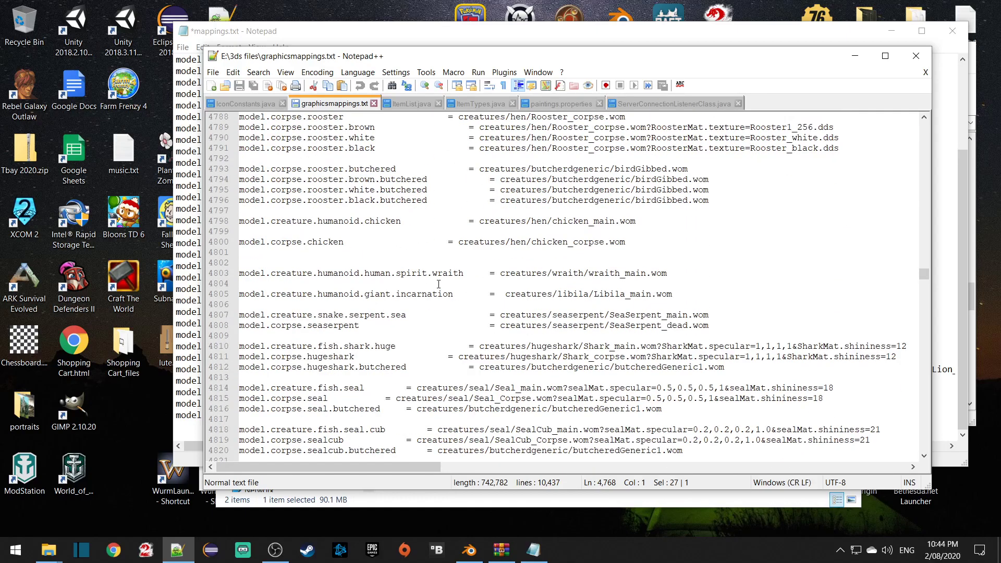
pyautogui.doubleClick(346, 222)
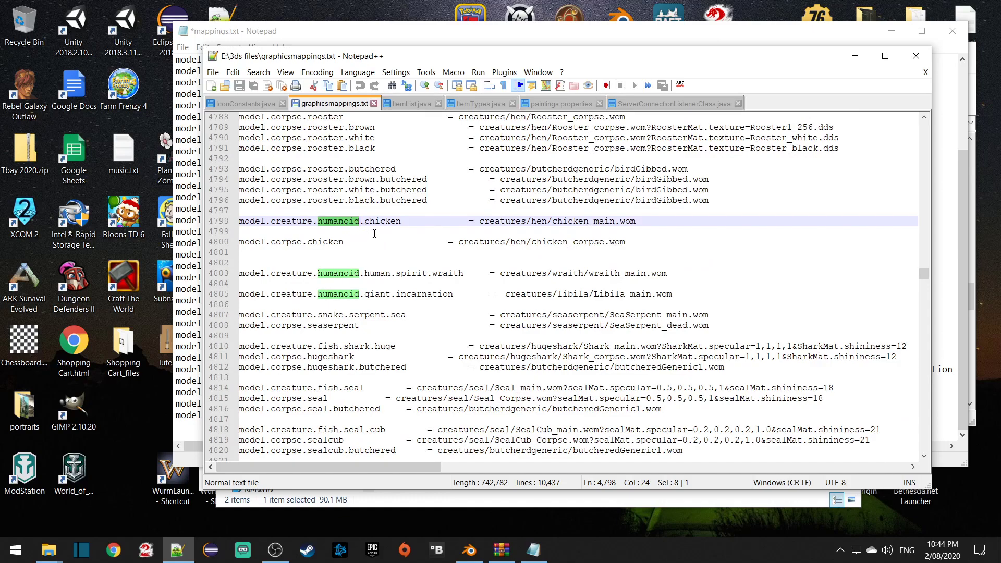
pyautogui.scroll(-2, 374, 233)
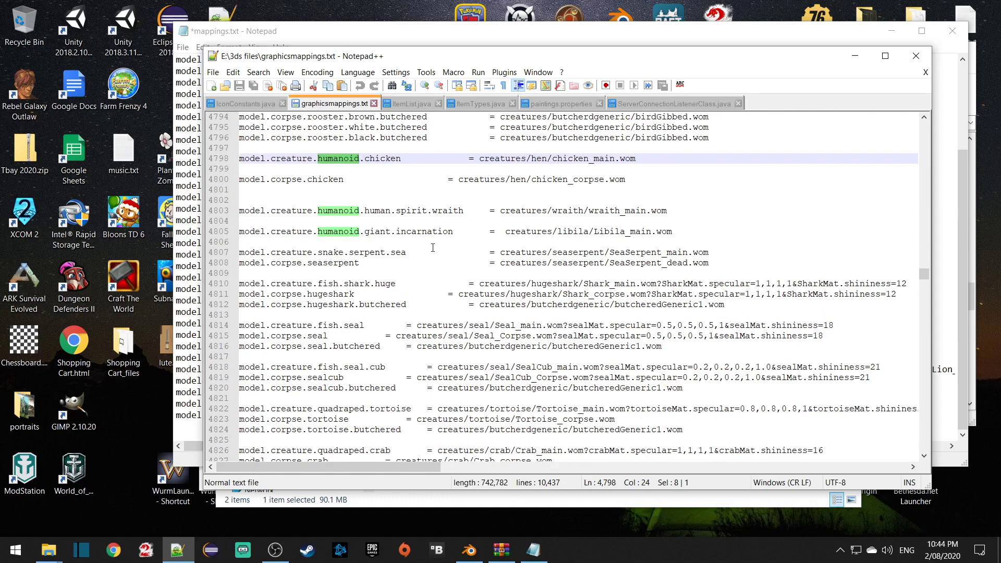
pyautogui.scroll(-1, 433, 248)
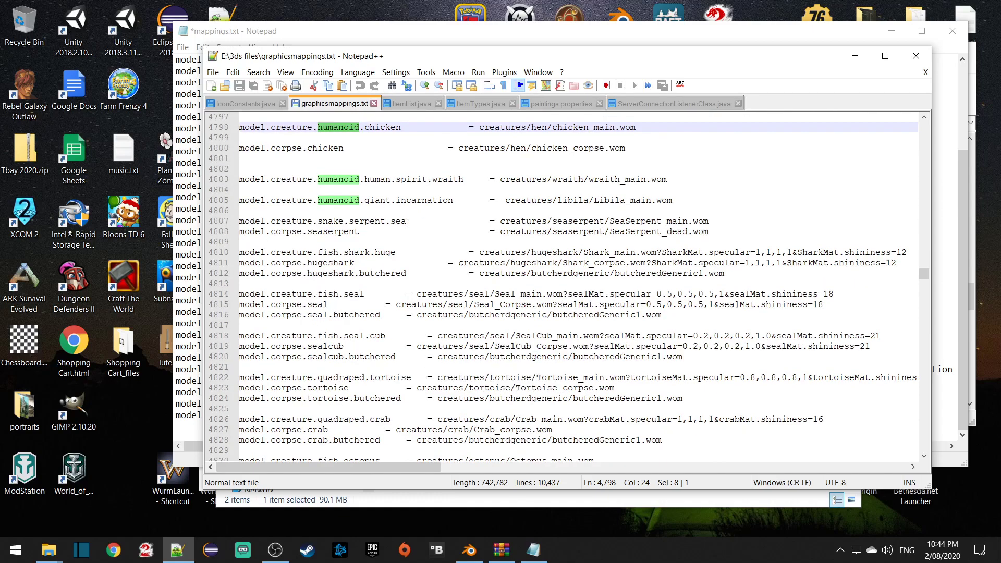
# Step: Copy model.creature.snake.serpent.sea from graphicsmappings.txt and paste it as a new last line in mappings.txt in Notepad
pyautogui.moveTo(409, 221); pyautogui.dragTo(236, 221)
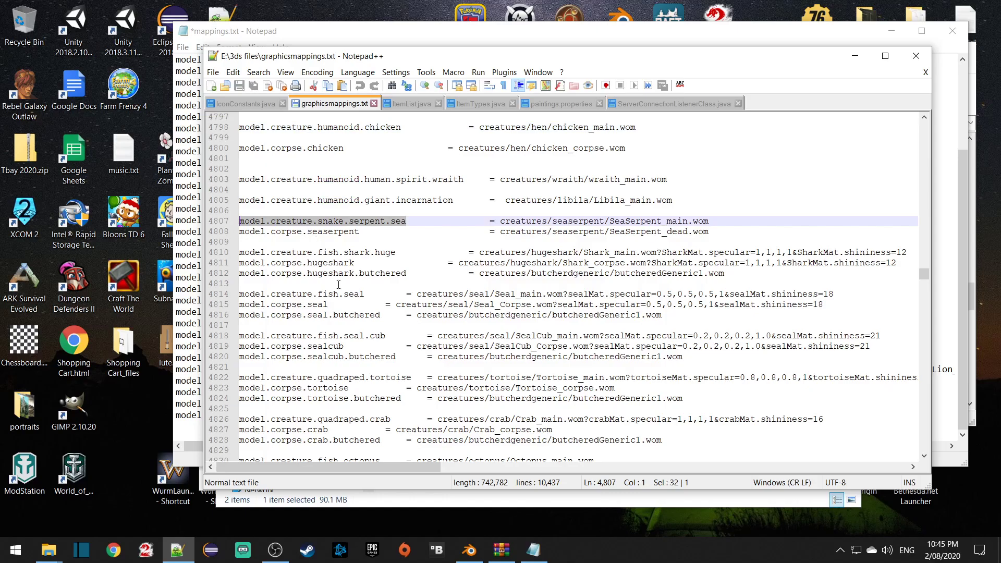
pyautogui.click(533, 550)
pyautogui.hotkey('ctrl', 'v')
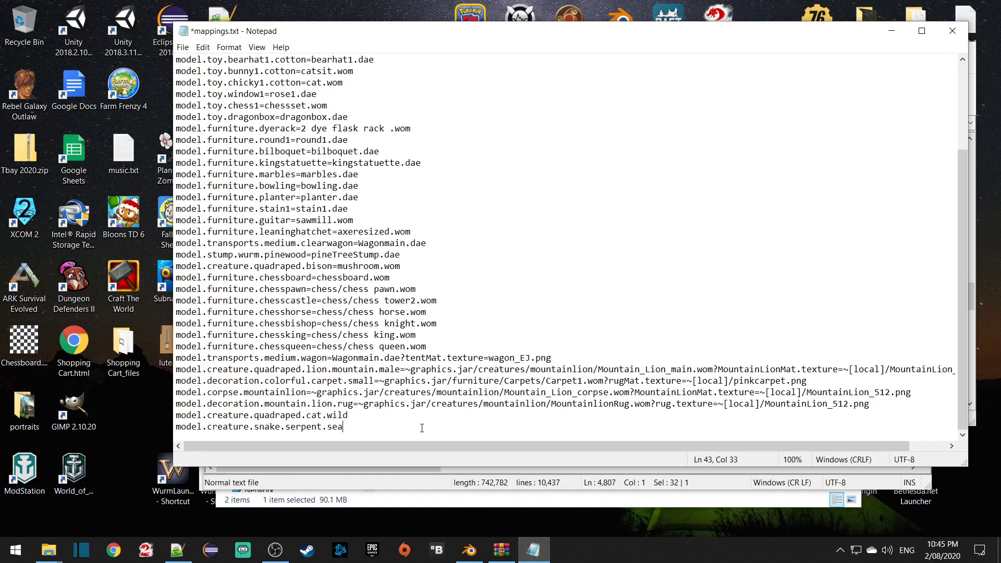
pyautogui.press('Return')
# Step: Copy model.creature.fish.shark.huge from graphicsmappings.txt in Notepad++ and add it as the next line in mappings.txt
pyautogui.click(177, 550)
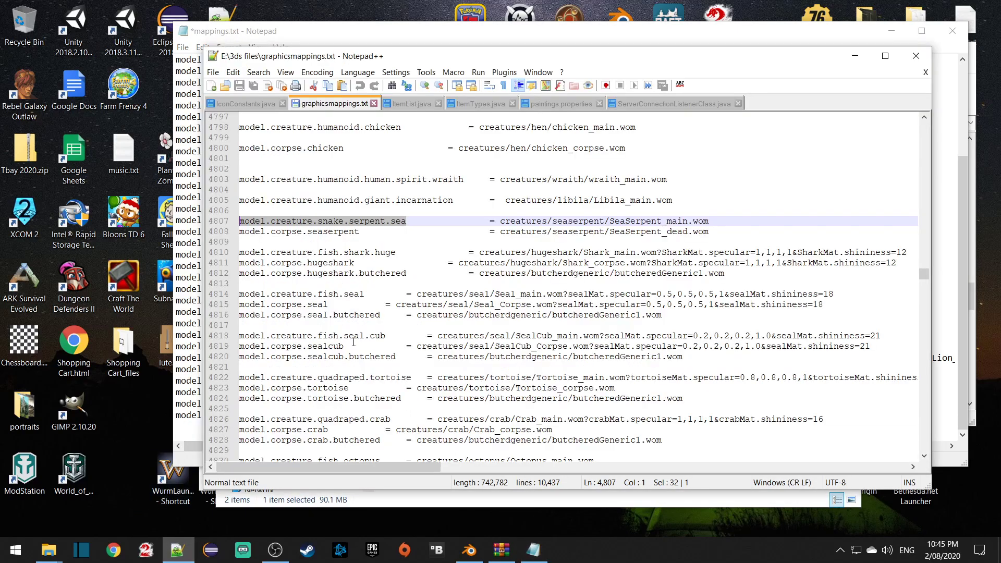
pyautogui.moveTo(395, 255); pyautogui.dragTo(239, 253)
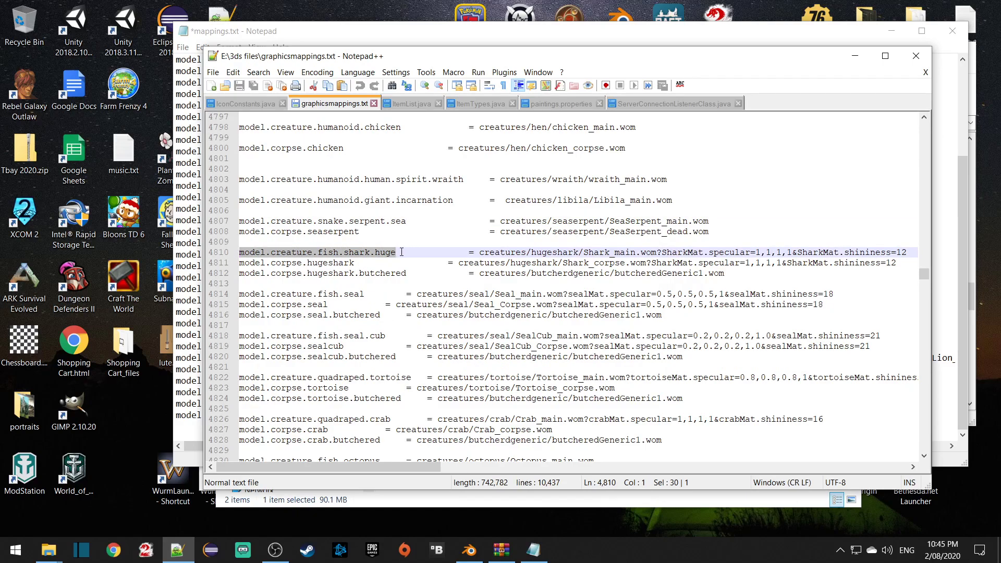
pyautogui.click(533, 549)
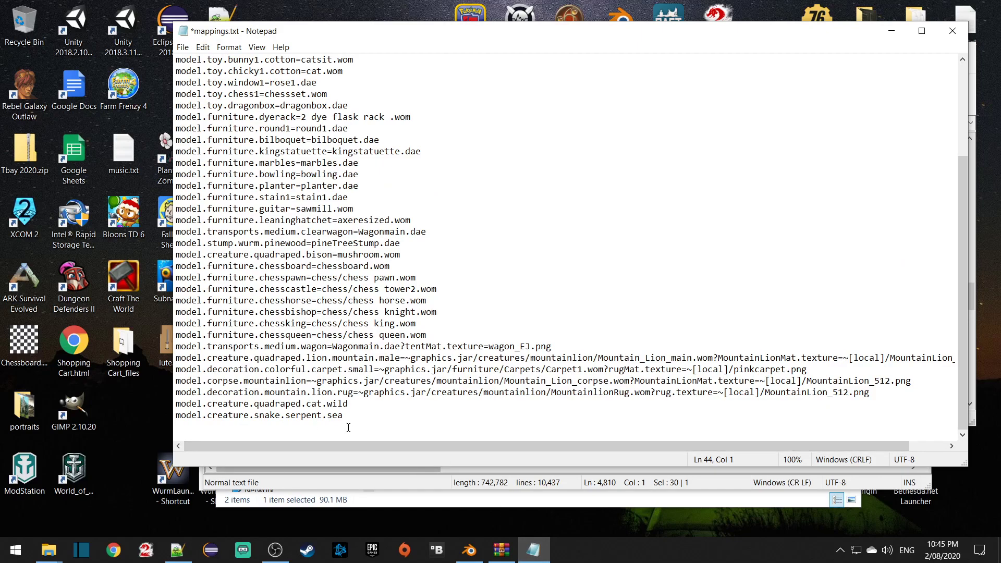
pyautogui.write('model.creature.fish.shark.huge')
pyautogui.press('Return')
# Step: Copy model.creature.fish.seal from graphicsmappings.txt as the last line of mappings.txt, and end all four new creature lines with an equals sign
pyautogui.click(178, 549)
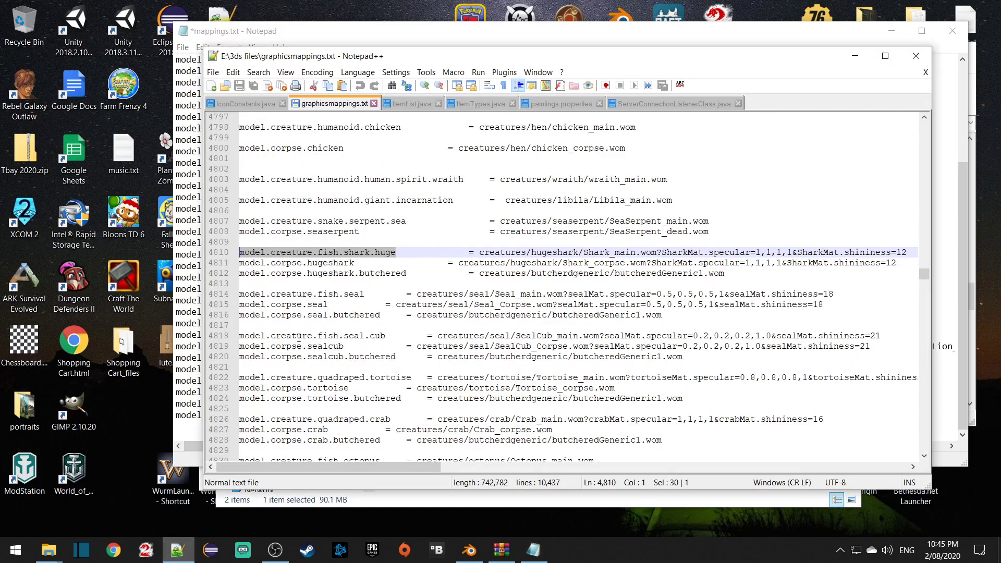
pyautogui.moveTo(365, 293); pyautogui.dragTo(231, 292)
pyautogui.hotkey('ctrl', 'c')
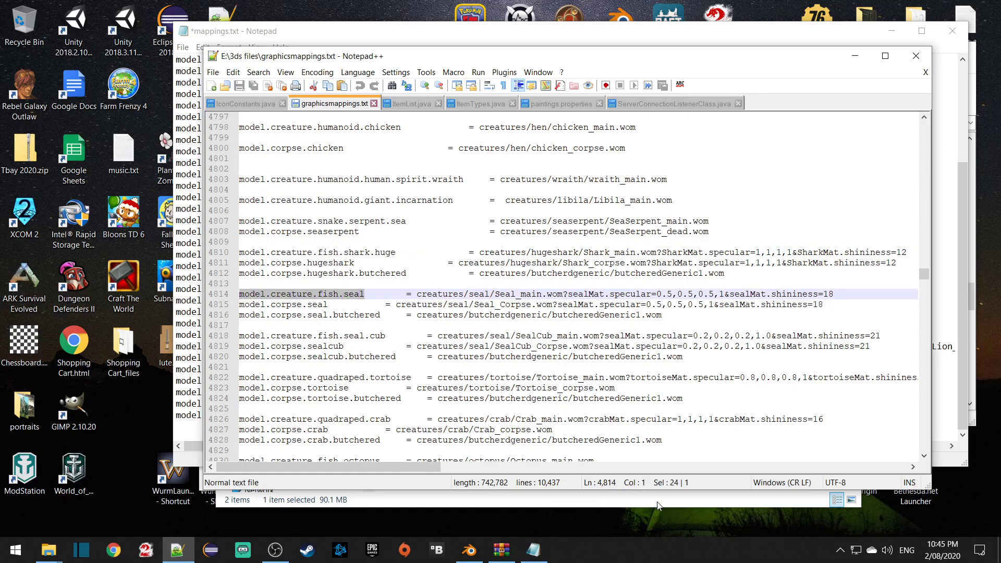
pyautogui.click(533, 550)
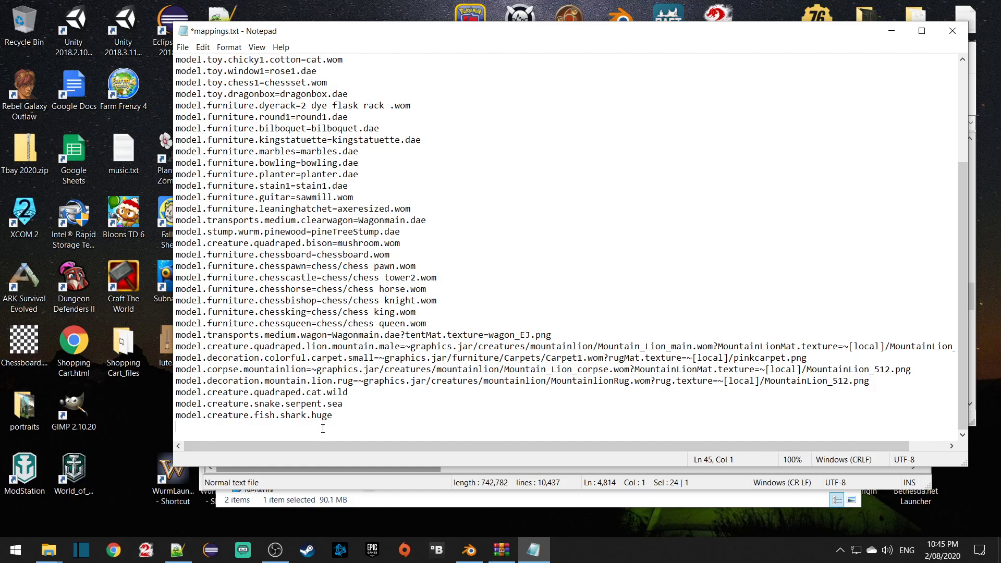
pyautogui.hotkey('ctrl', 'v')
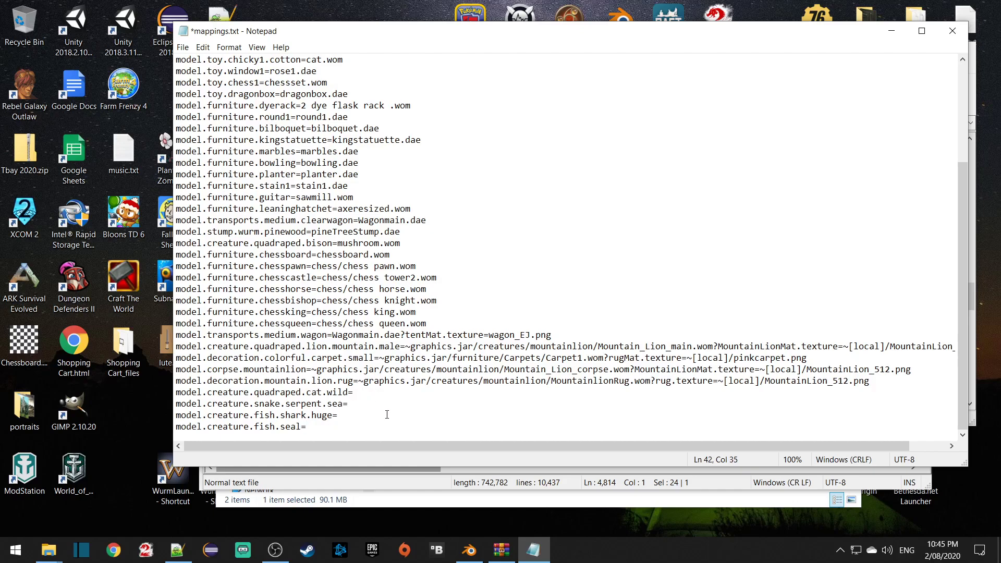
pyautogui.doubleClick(326, 314)
pyautogui.click(326, 313)
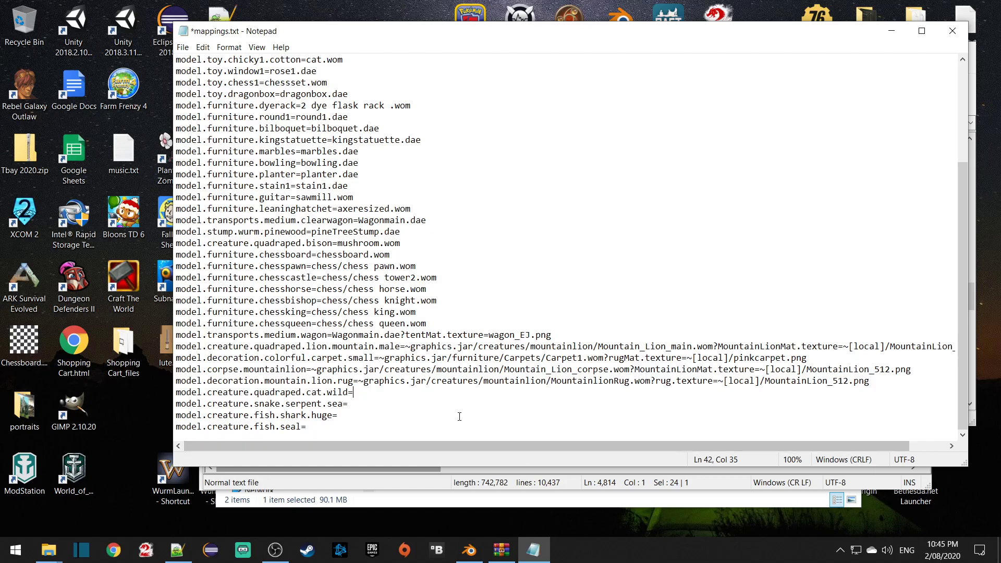
# Step: Copy the file name spheredae.wom from toymodels.jar in WinRAR and paste it as the model for model.creature.quadraped.cat.wild in mappings.txt
pyautogui.click(502, 549)
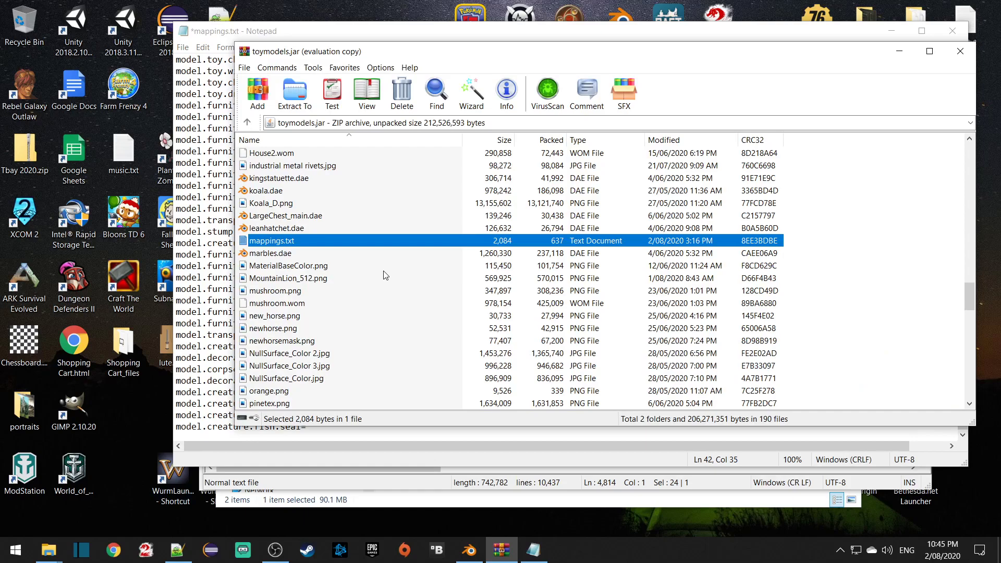
pyautogui.scroll(-12, 386, 276)
pyautogui.scroll(-2, 376, 271)
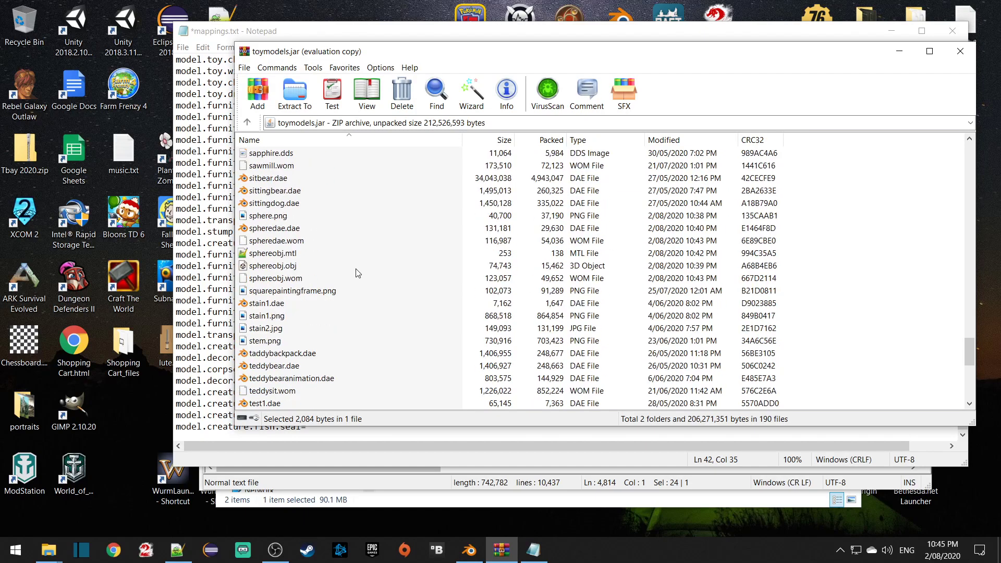
pyautogui.click(288, 241)
pyautogui.click(306, 245)
pyautogui.hotkey('ctrl', 'c')
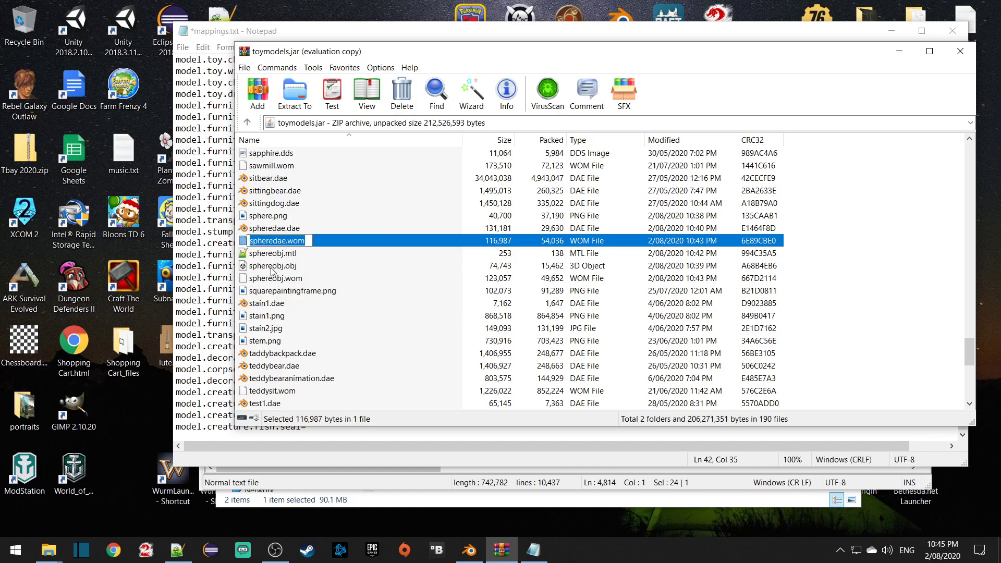
pyautogui.click(489, 448)
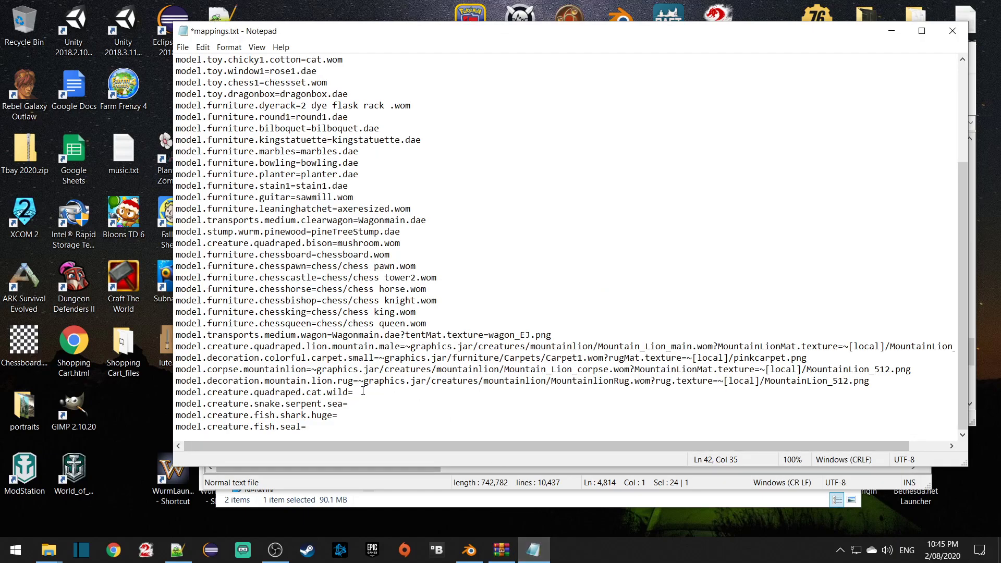
pyautogui.hotkey('ctrl', 'v')
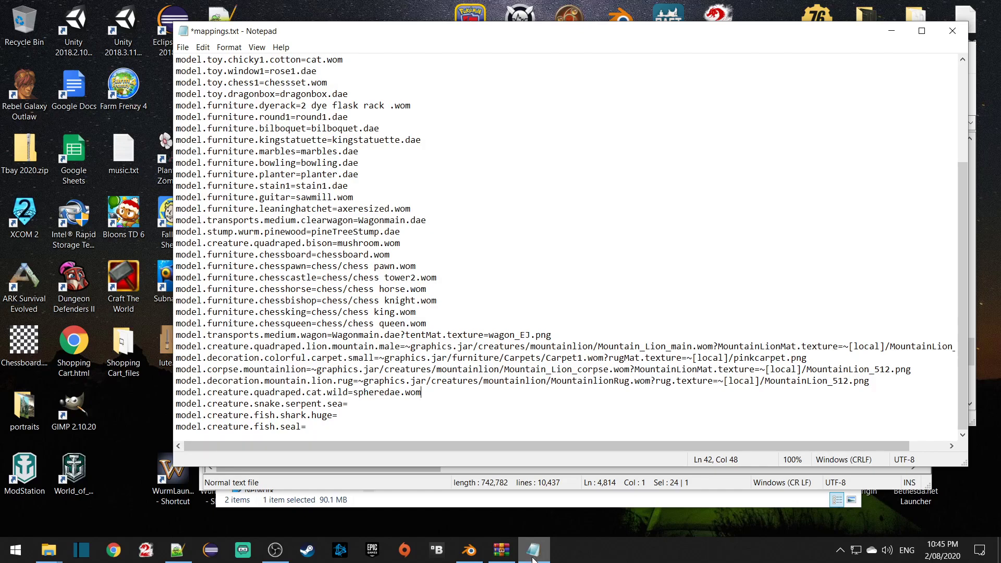
# Step: Copy the file name sphereobj.wom from the toymodels.jar archive and paste it after model.creature.snake.serpent.sea= in mappings.txt
pyautogui.click(505, 554)
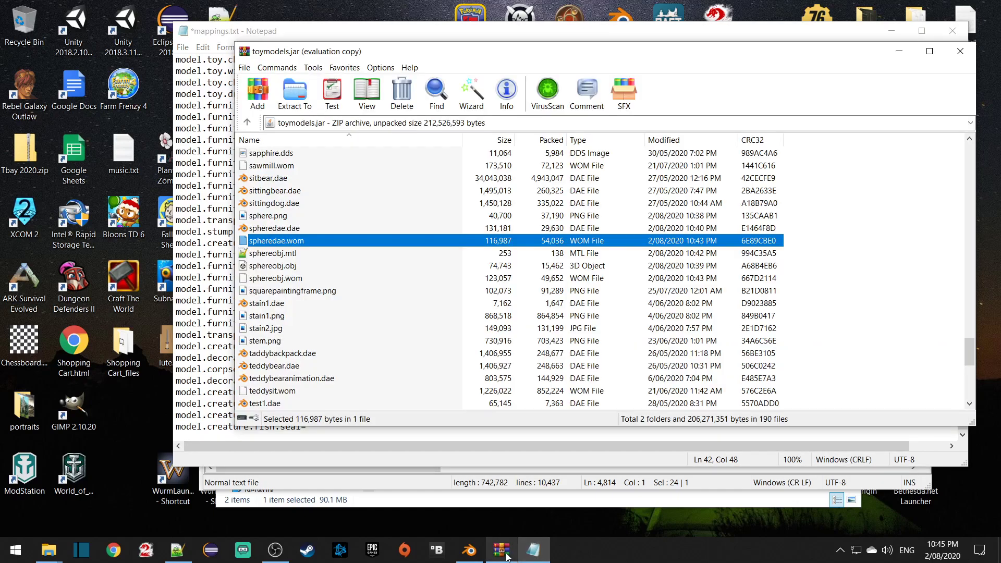
pyautogui.click(284, 279)
pyautogui.click(288, 280)
pyautogui.hotkey('ctrl', 'c')
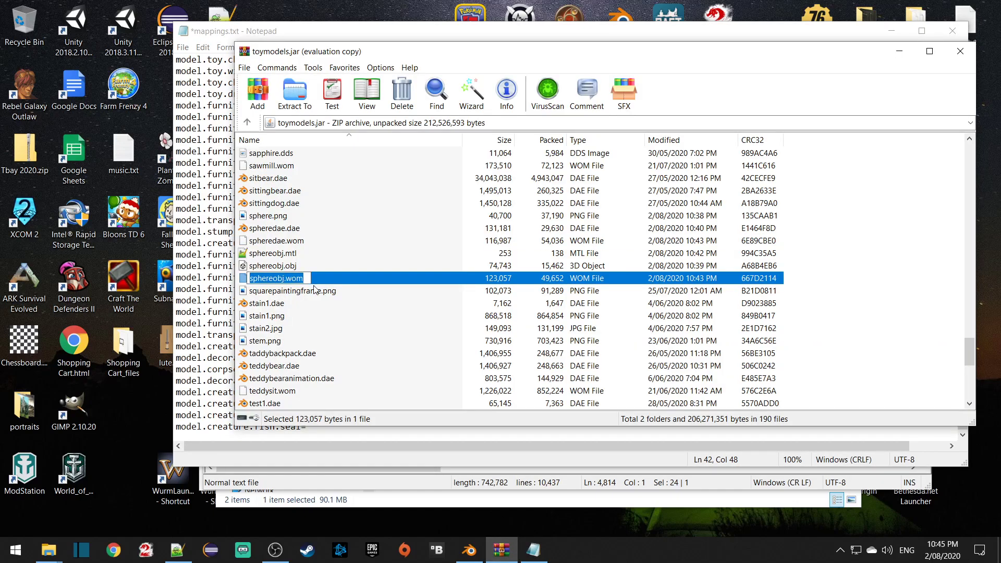
pyautogui.click(533, 551)
pyautogui.click(366, 404)
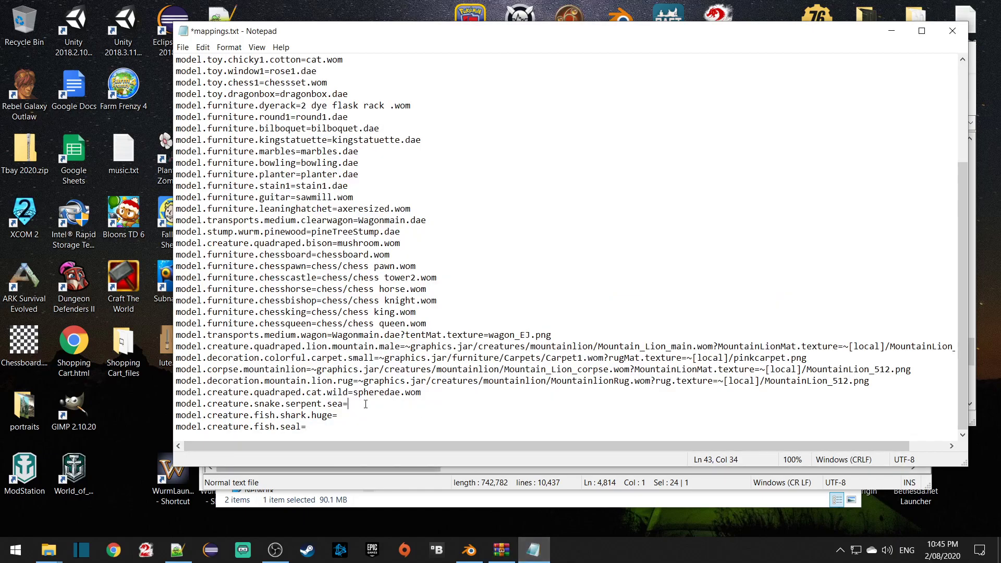
pyautogui.hotkey('ctrl', 'v')
# Step: Copy the file name sphereobj.obj from the toymodels.jar archive and paste it after model.creature.fish.shark.huge= in mappings.txt
pyautogui.click(502, 550)
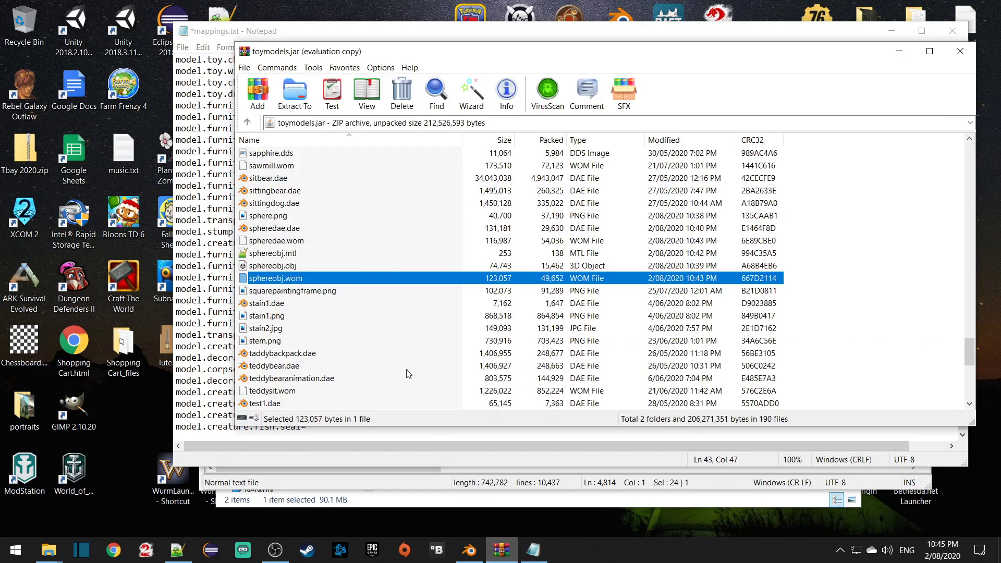
pyautogui.click(291, 266)
pyautogui.click(300, 267)
pyautogui.hotkey('ctrl', 'c')
pyautogui.click(532, 551)
pyautogui.click(349, 418)
pyautogui.hotkey('ctrl', 'v')
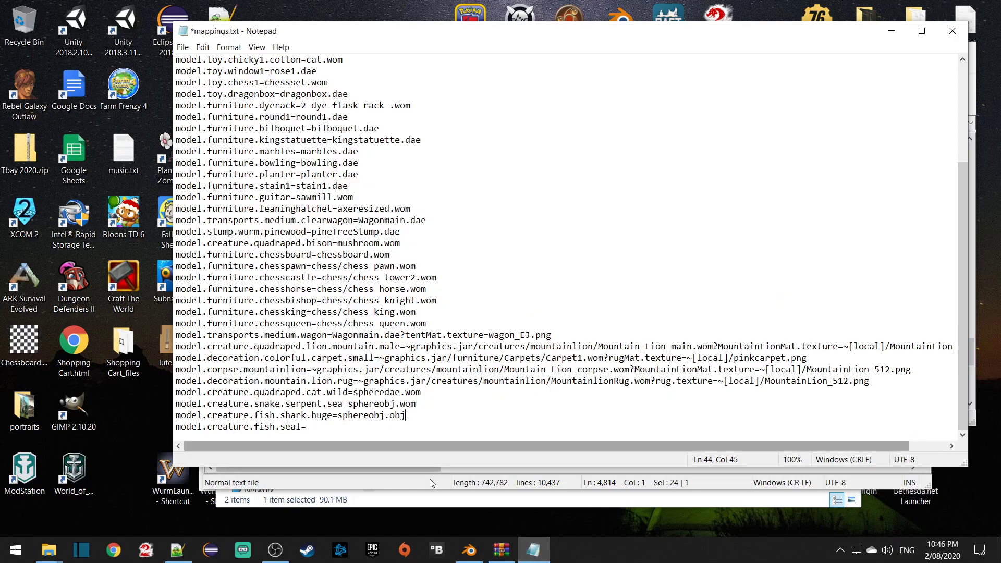
# Step: Map model.creature.fish.seal to the file name spheredae.dae copied from the toymodels.jar archive, and save mappings.txt
pyautogui.click(502, 550)
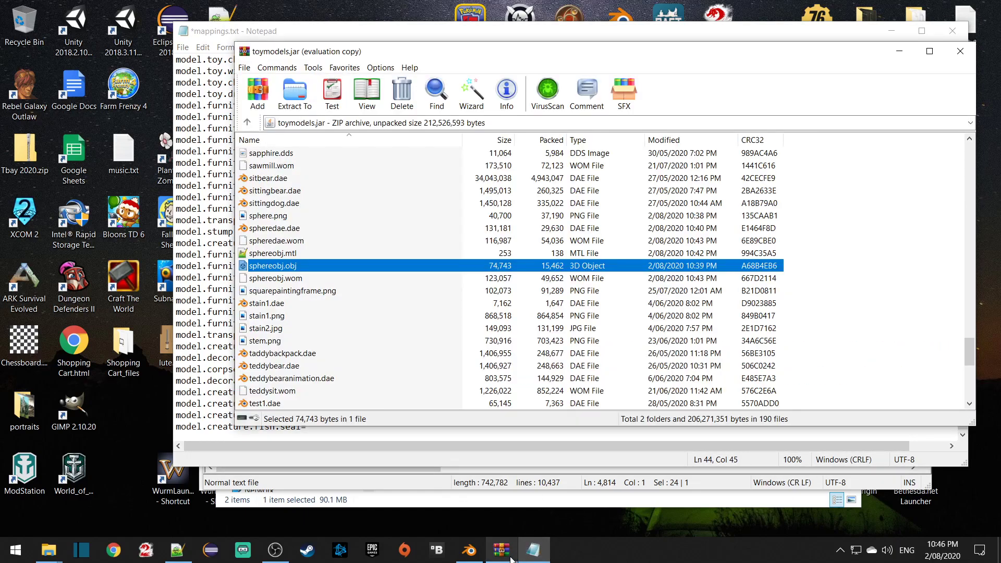
pyautogui.click(287, 230)
pyautogui.click(293, 229)
pyautogui.hotkey('ctrl', 'c')
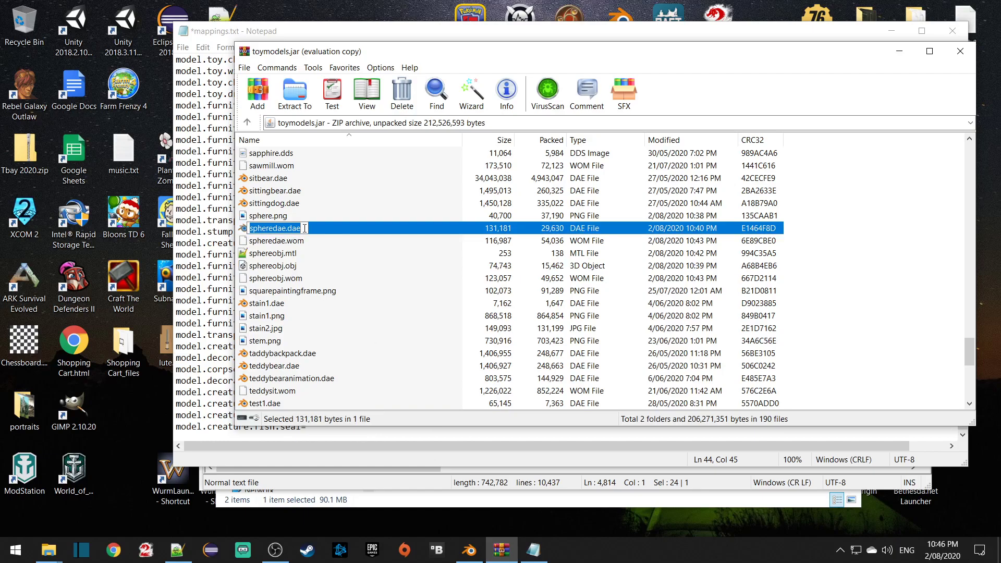
pyautogui.click(533, 550)
pyautogui.click(391, 430)
pyautogui.hotkey('ctrl', 'v')
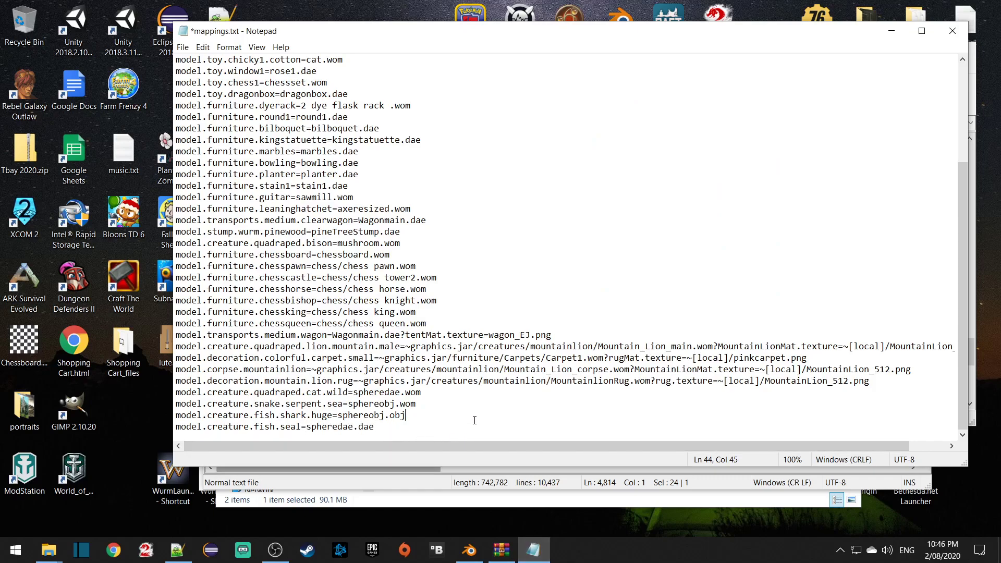
pyautogui.click(183, 47)
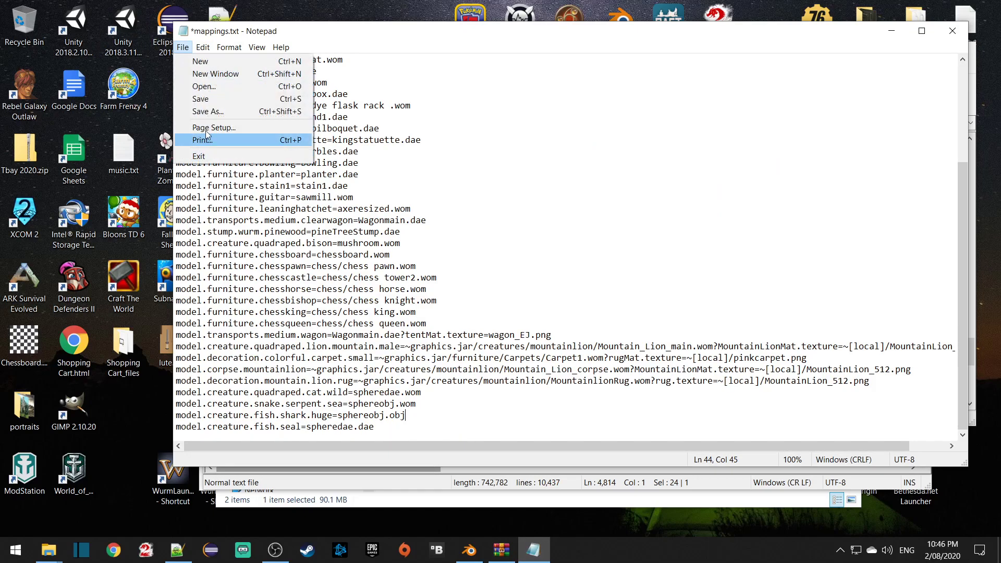
pyautogui.click(201, 99)
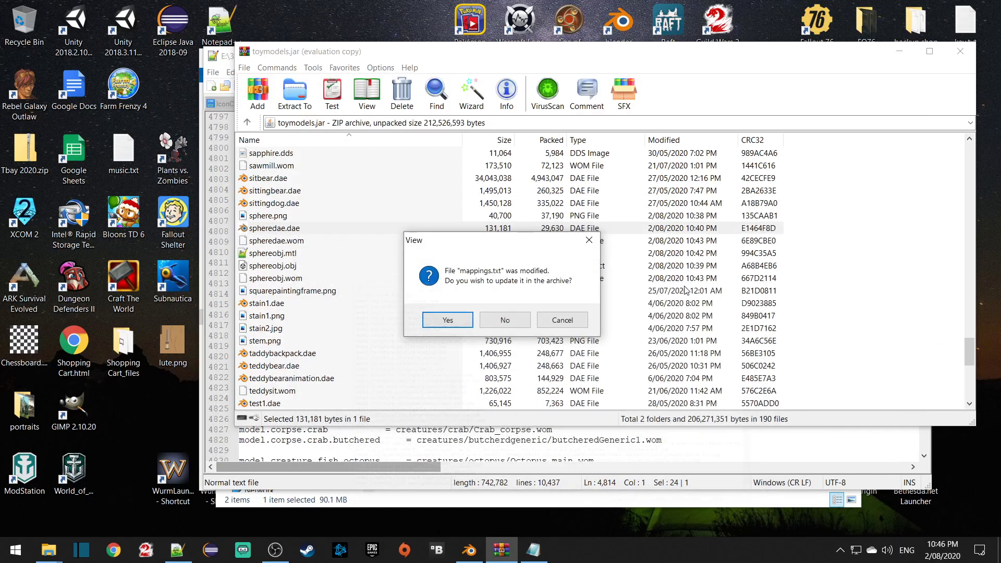
# Step: Update the modified mappings.txt inside toymodels.jar and minimize all the open windows to reach the desktop
pyautogui.click(464, 328)
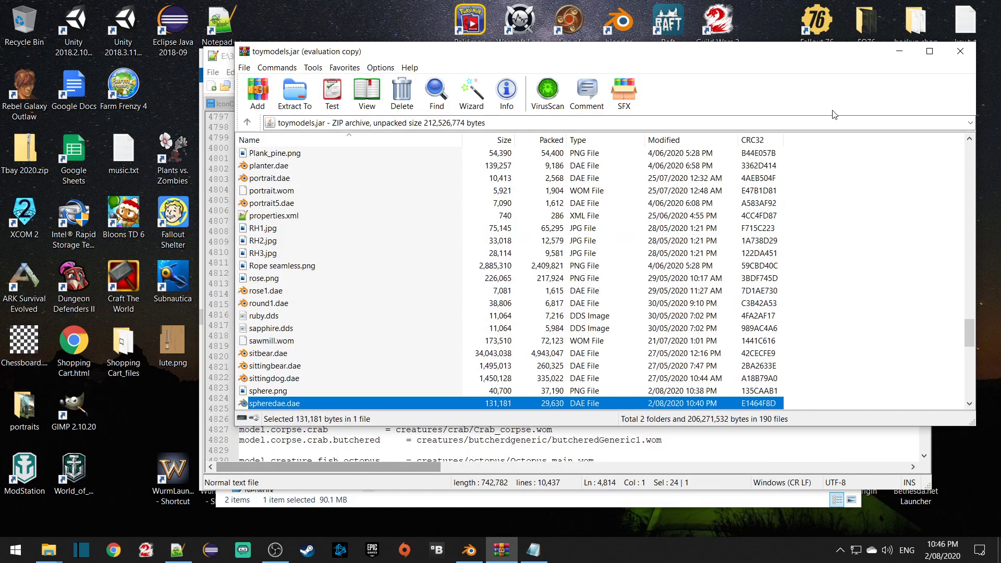
pyautogui.click(901, 54)
pyautogui.click(856, 56)
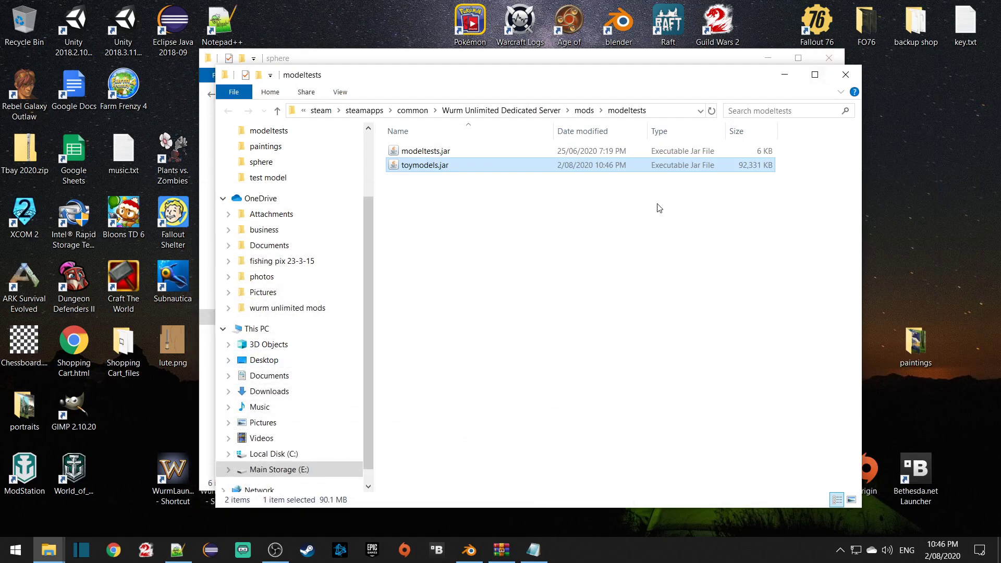
pyautogui.click(784, 74)
pyautogui.click(768, 58)
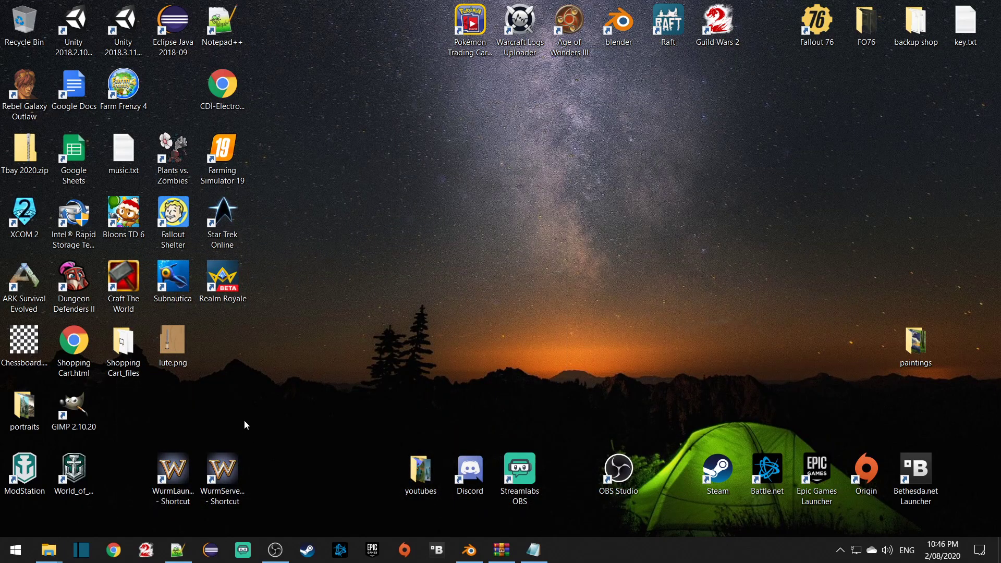
# Step: Launch the Wurm Unlimited server with the Creative2 game folder, start the game client and join the local server listed under LAN
pyautogui.doubleClick(221, 457)
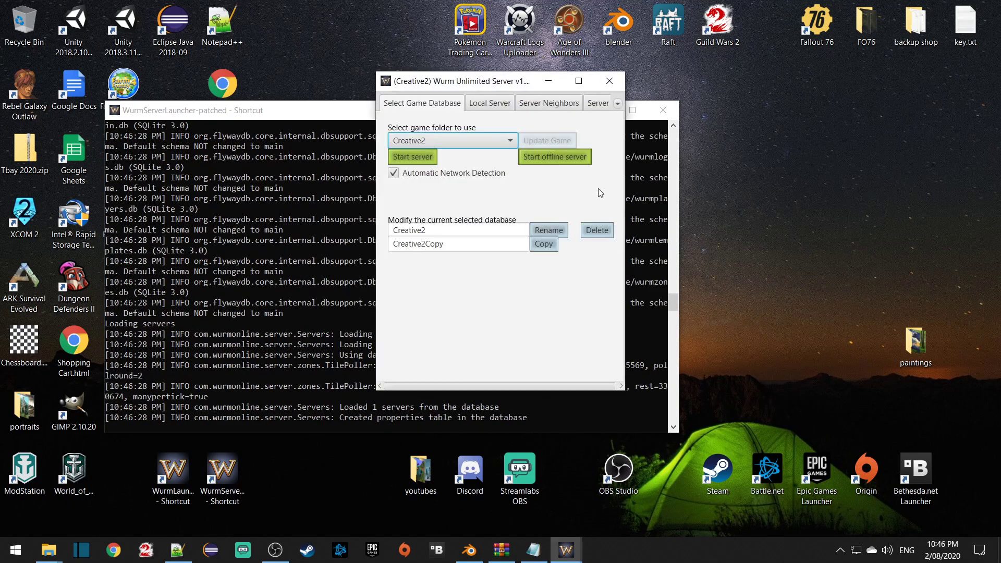
pyautogui.doubleClick(167, 479)
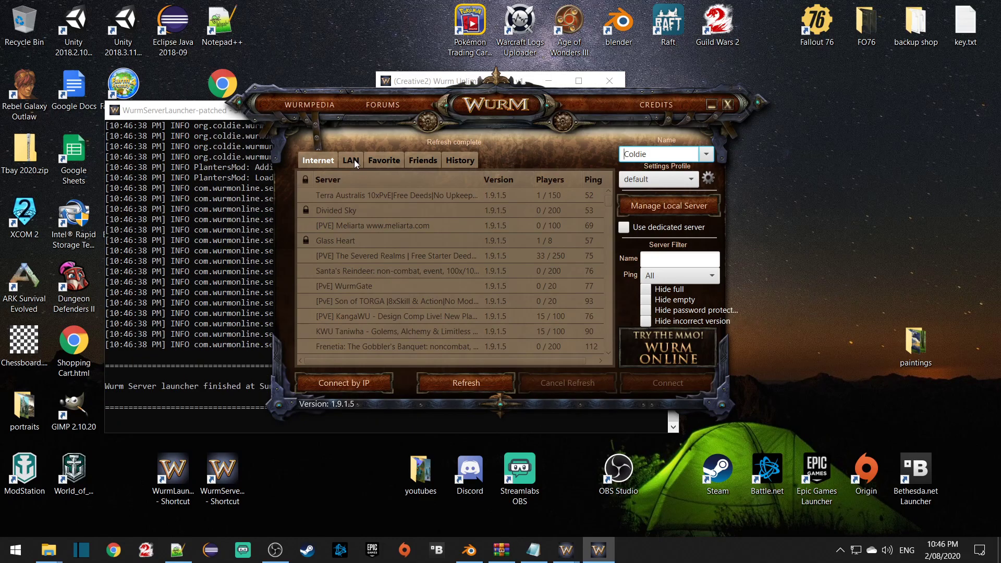
pyautogui.click(355, 159)
pyautogui.doubleClick(378, 194)
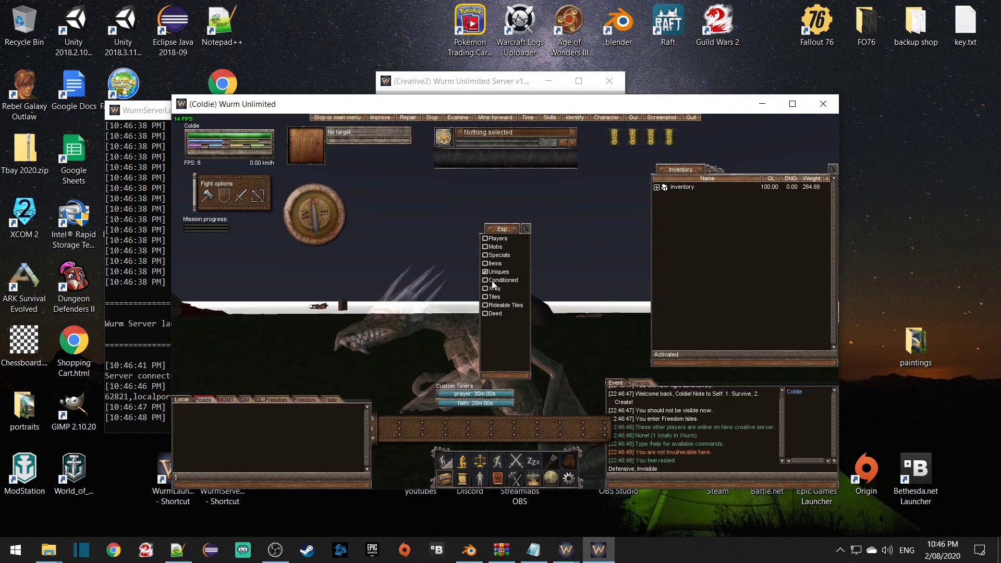
# Step: Close the Esp window, expand the inventory and activate the ebony wand
pyautogui.click(525, 229)
pyautogui.click(657, 187)
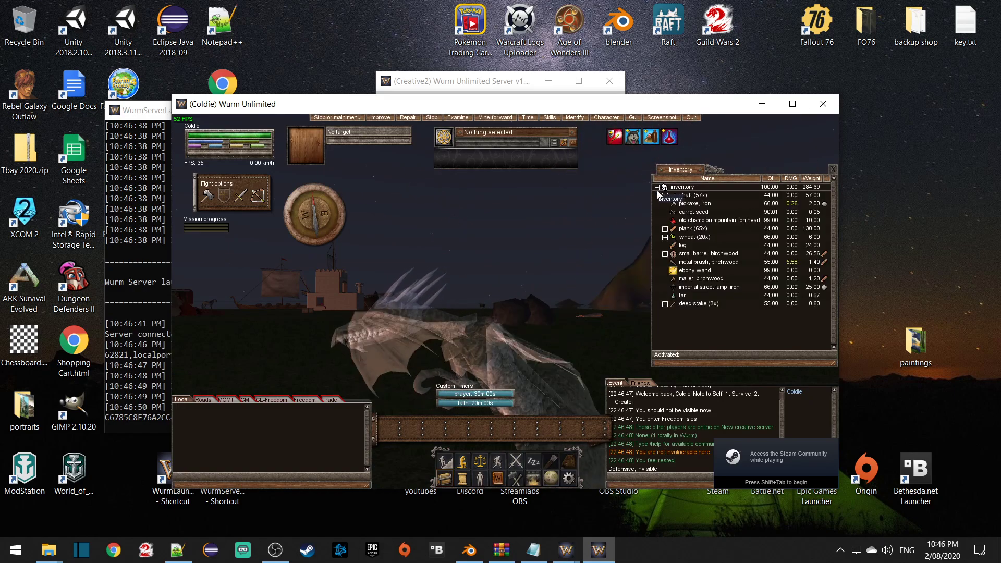
pyautogui.doubleClick(698, 270)
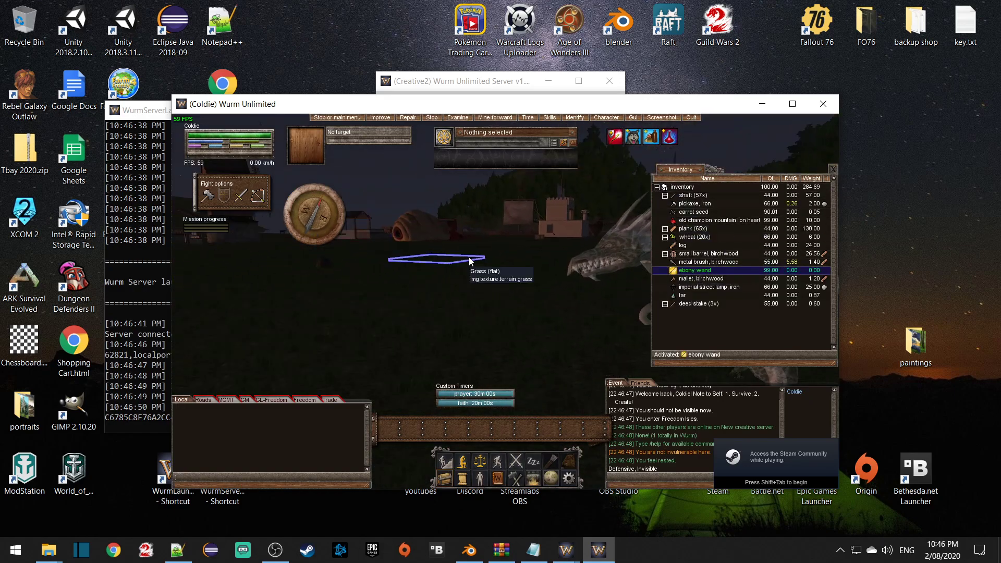
# Step: Walk to an open patch of grass and summon one male Sea Serpent there with the ebony wand
pyautogui.moveTo(429, 234); pyautogui.dragTo(490, 261)
pyautogui.moveTo(366, 271); pyautogui.dragTo(449, 283)
pyautogui.press('w')
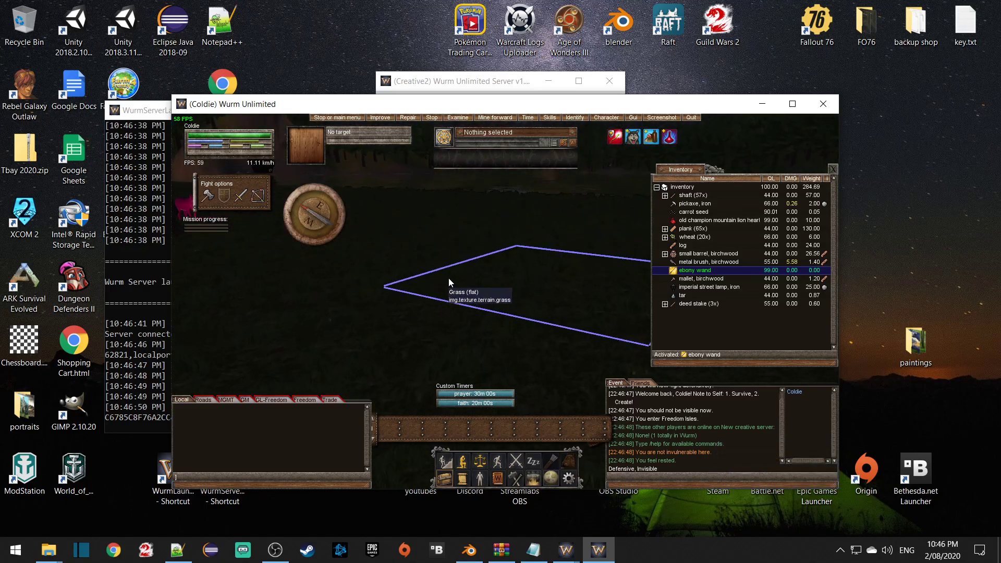
pyautogui.rightClick(474, 297)
pyautogui.moveTo(505, 414)
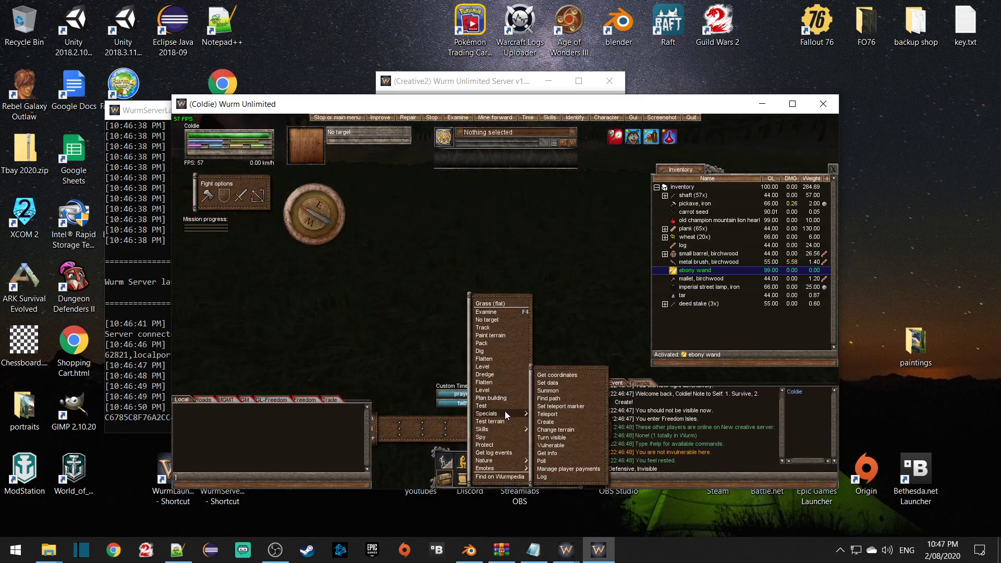
pyautogui.click(547, 391)
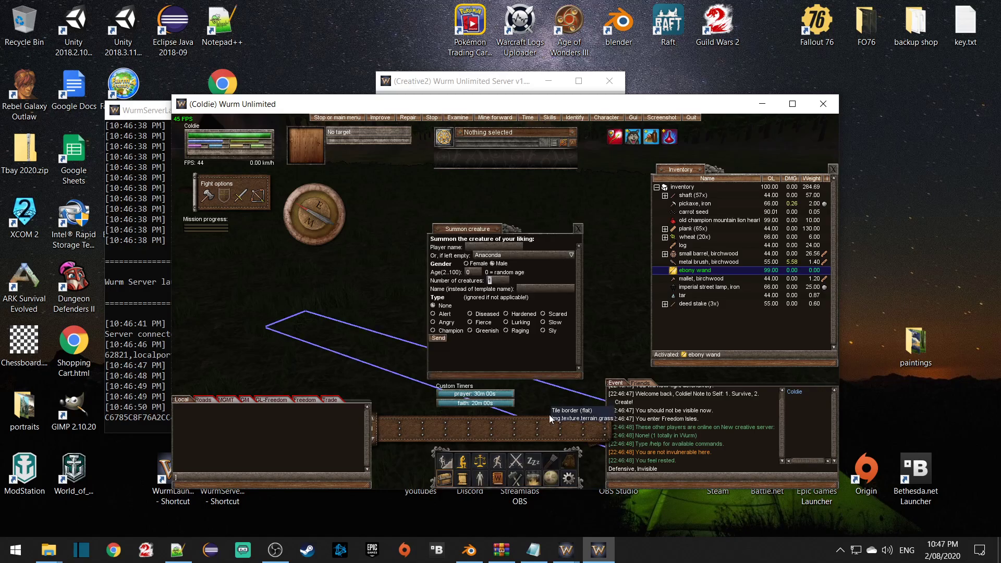
pyautogui.click(523, 256)
pyautogui.scroll(-5, 569, 328)
pyautogui.scroll(-6, 568, 342)
pyautogui.scroll(-2, 537, 393)
pyautogui.click(495, 403)
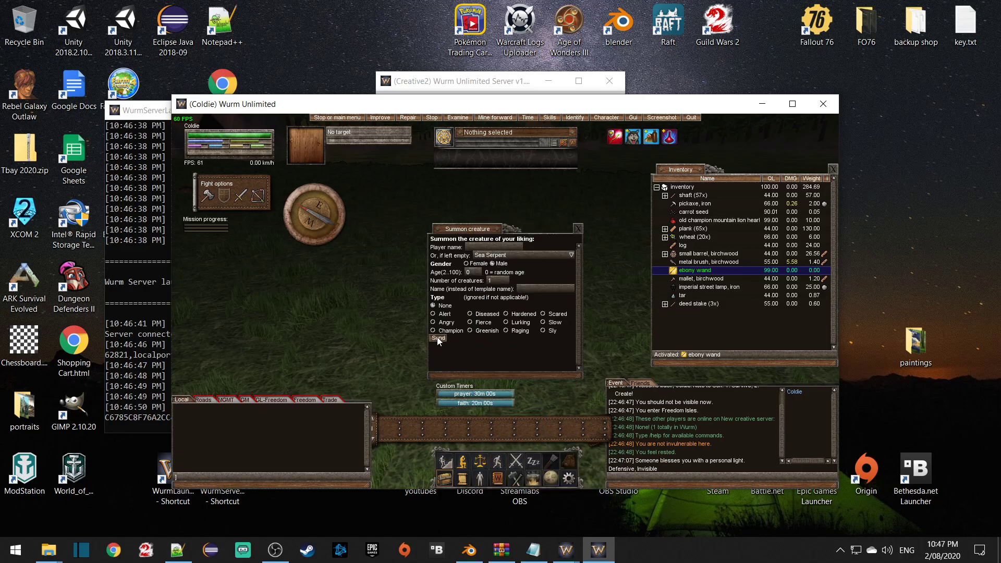
pyautogui.click(438, 338)
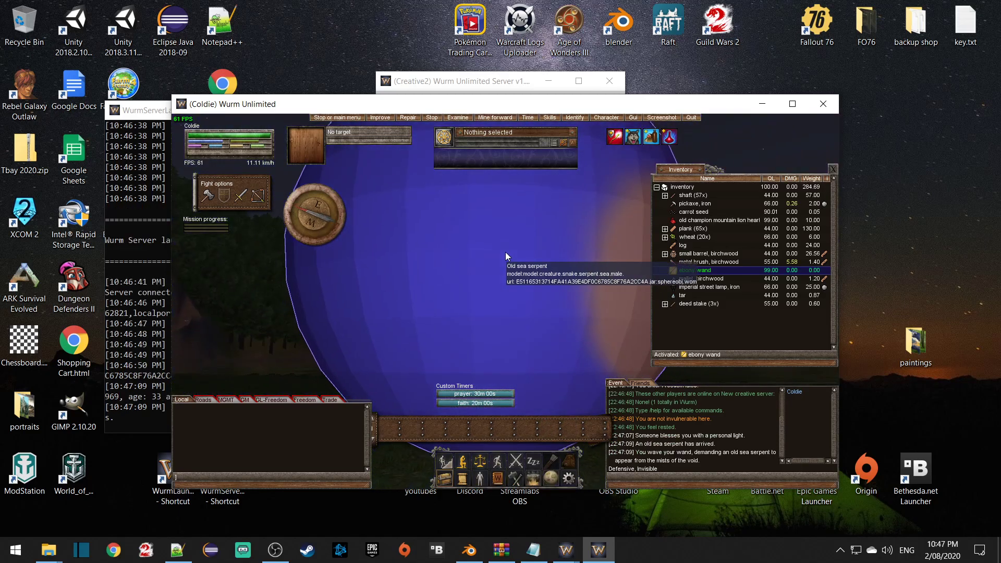
# Step: Move away from the sea serpent's sphere and summon one male Huge shark on free grass
pyautogui.press('d')
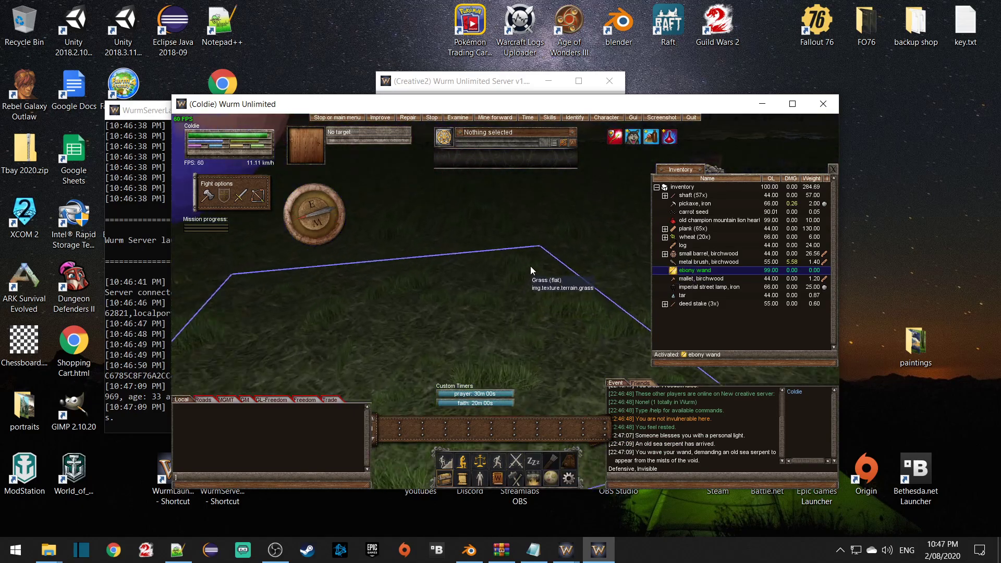
pyautogui.rightClick(519, 254)
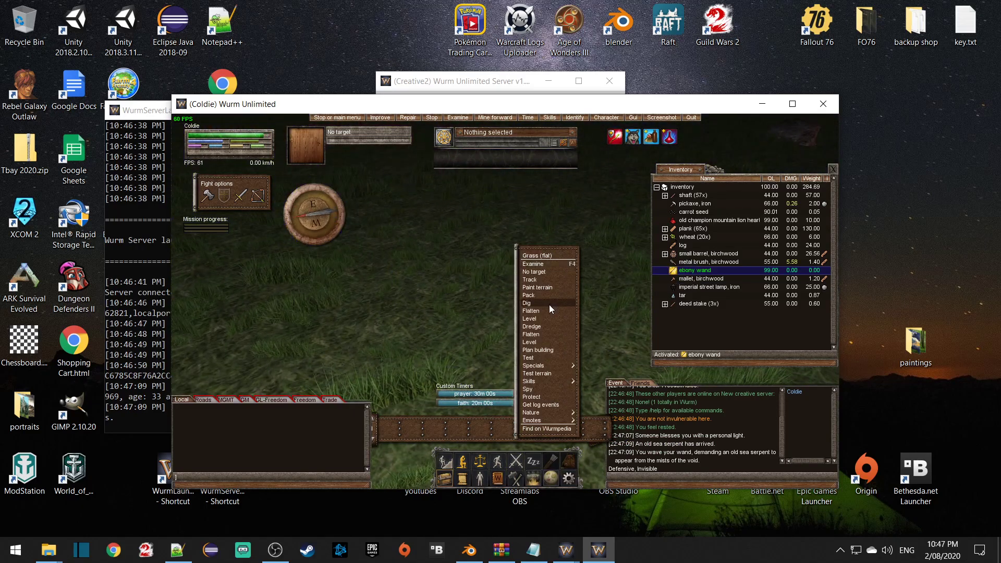
pyautogui.moveTo(548, 366)
pyautogui.click(616, 378)
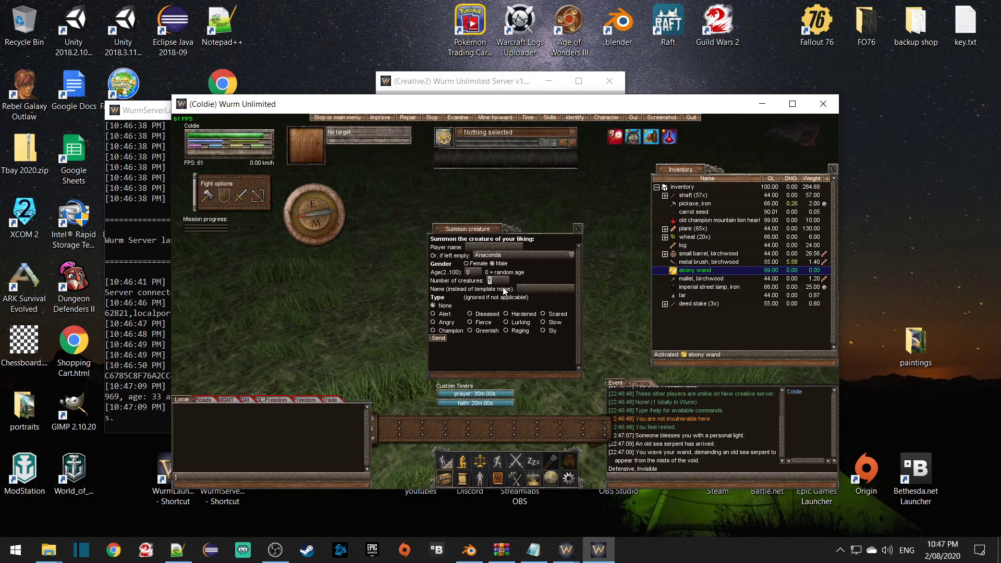
pyautogui.click(537, 254)
pyautogui.scroll(-5, 527, 291)
pyautogui.scroll(-7, 527, 308)
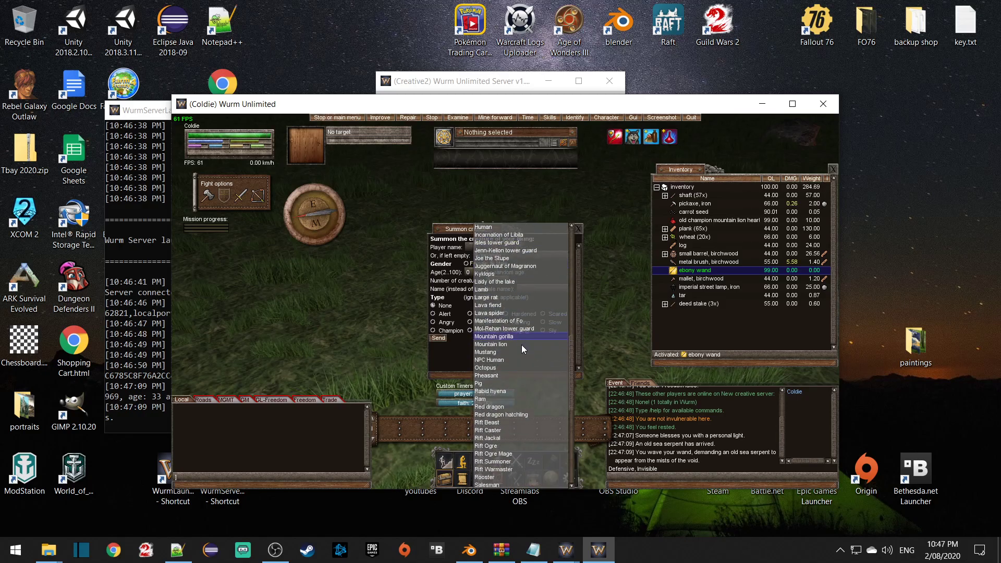
pyautogui.scroll(-6, 518, 349)
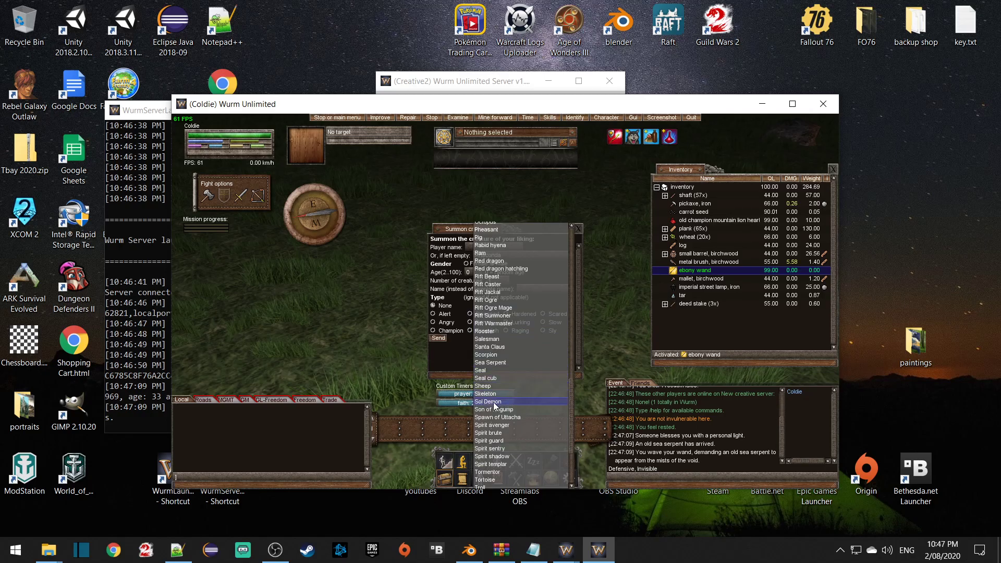
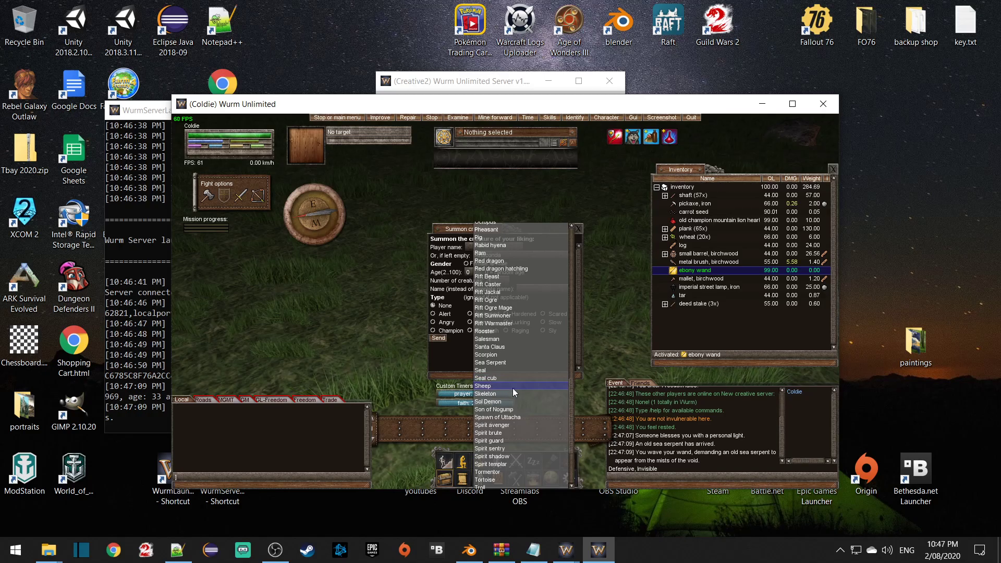
pyautogui.scroll(-1, 513, 388)
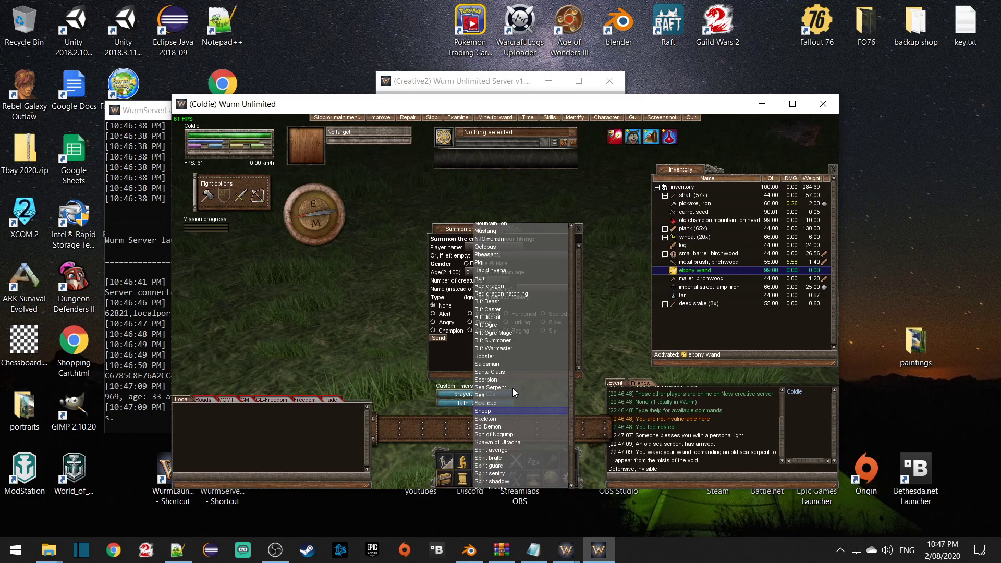
pyautogui.scroll(-2, 512, 388)
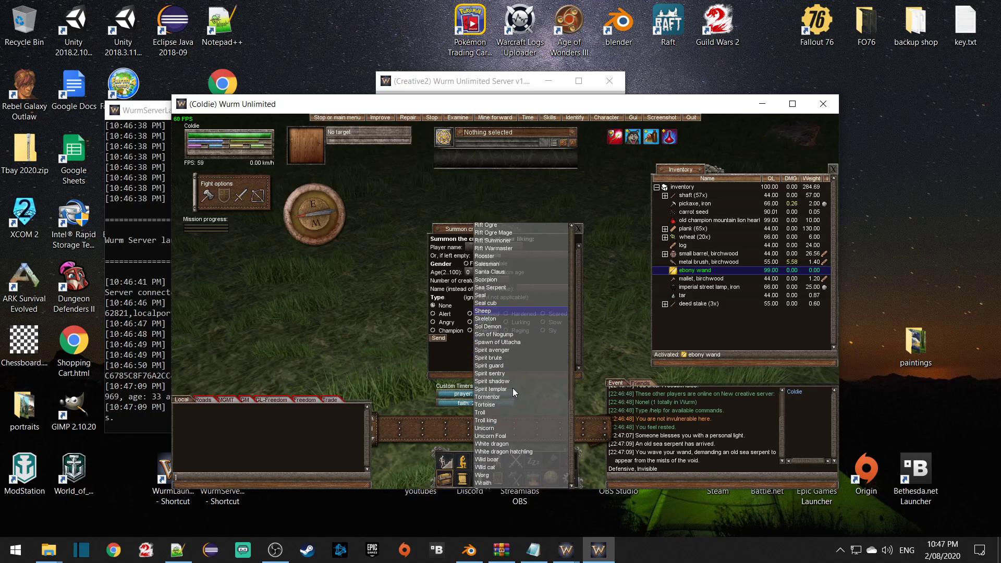
pyautogui.scroll(-1, 513, 388)
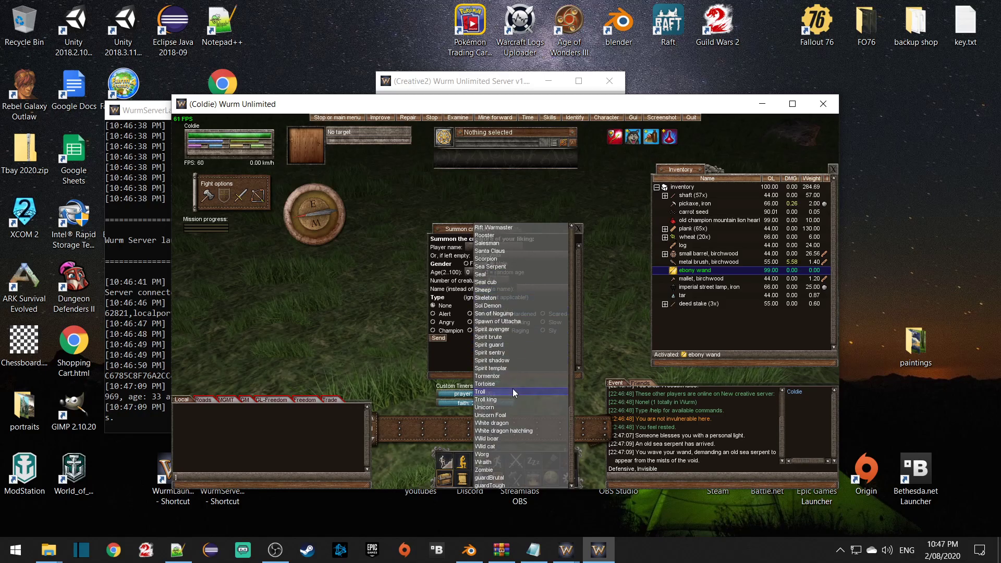
pyautogui.scroll(2, 530, 394)
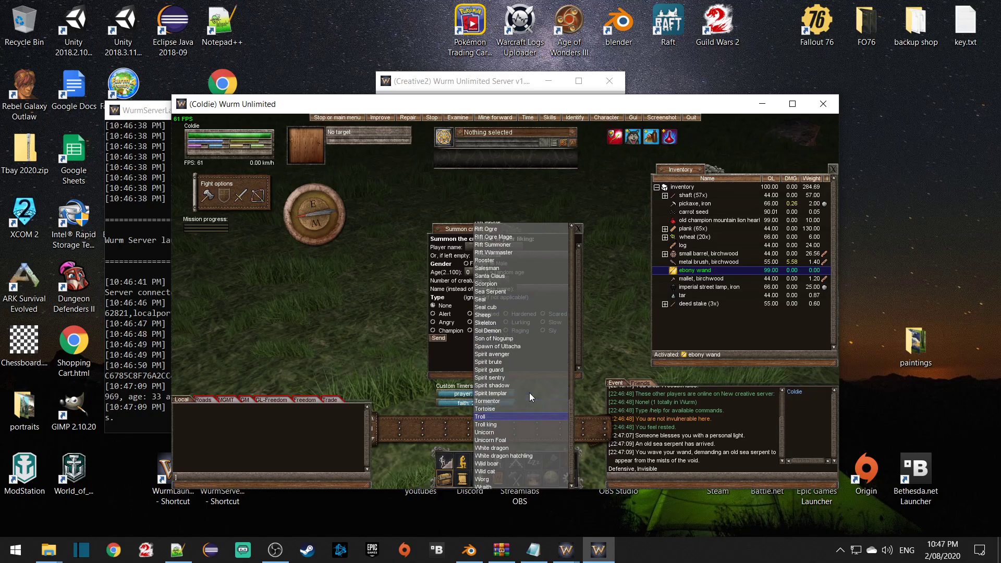
pyautogui.scroll(2, 530, 394)
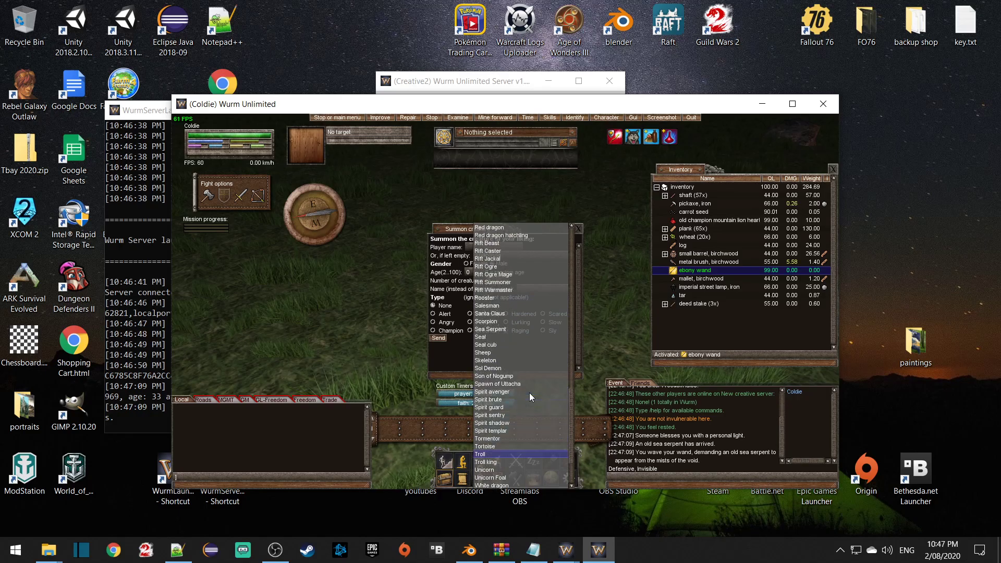
pyautogui.scroll(4, 530, 394)
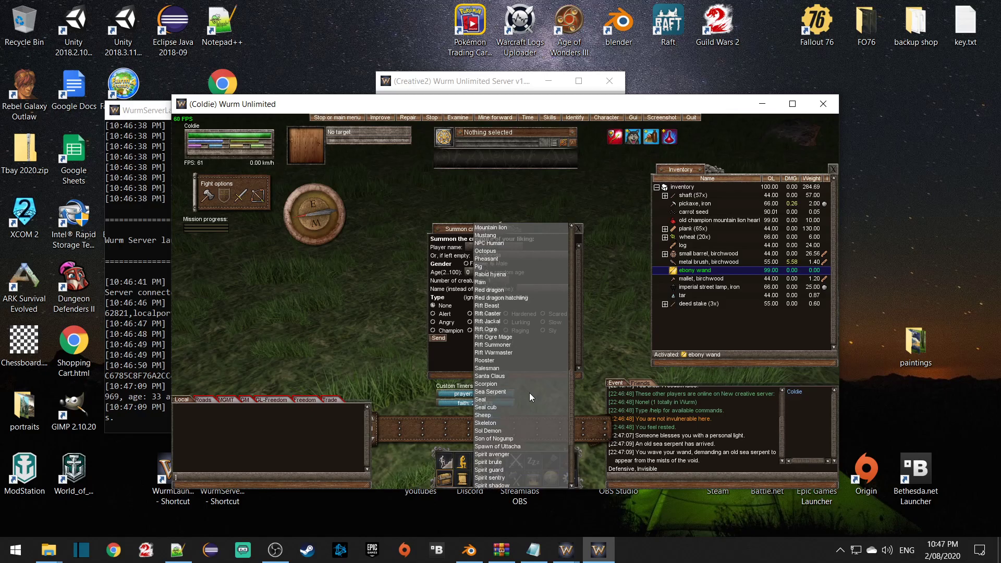
pyautogui.scroll(7, 530, 393)
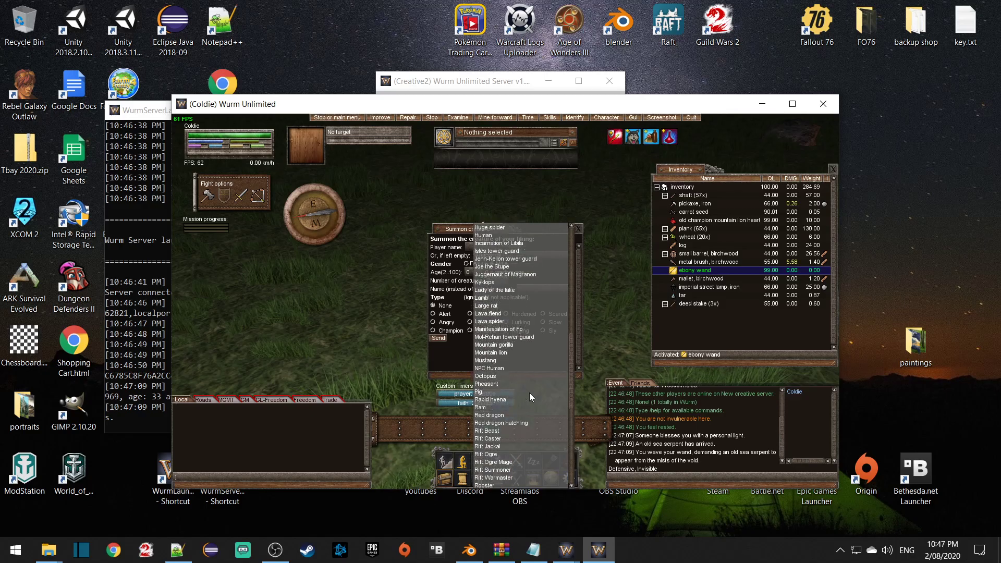
pyautogui.scroll(2, 534, 378)
pyautogui.scroll(2, 521, 380)
pyautogui.scroll(3, 521, 380)
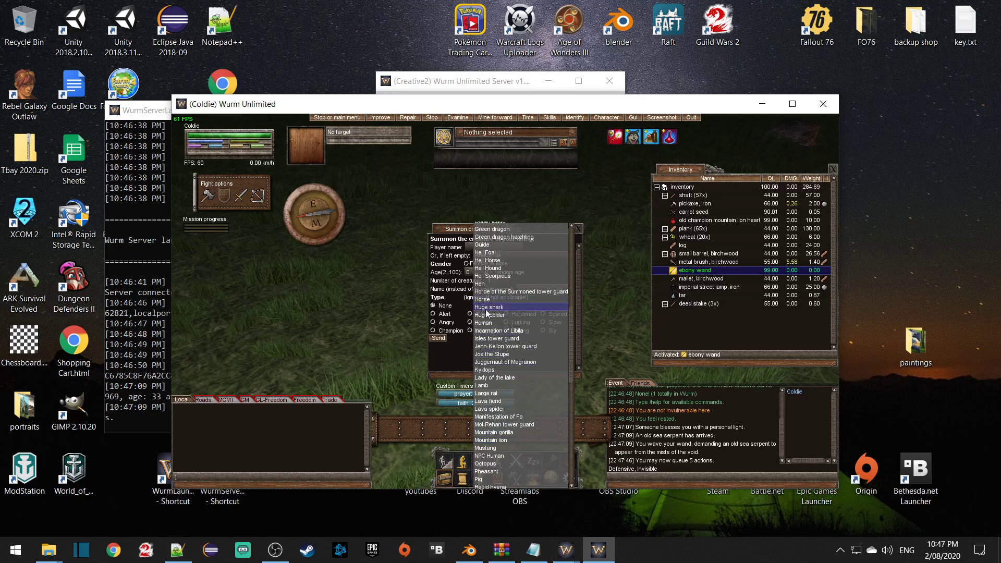
pyautogui.click(491, 308)
pyautogui.click(437, 339)
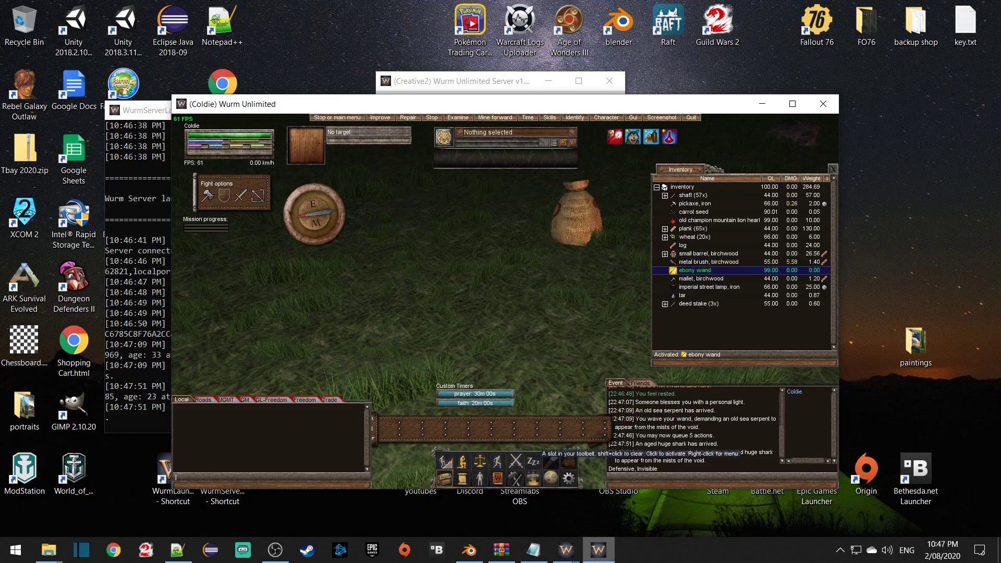
# Step: Check the mapped creatures in mappings.txt in Notepad, return to the game and summon one male Wild cat on the grass
pyautogui.click(532, 550)
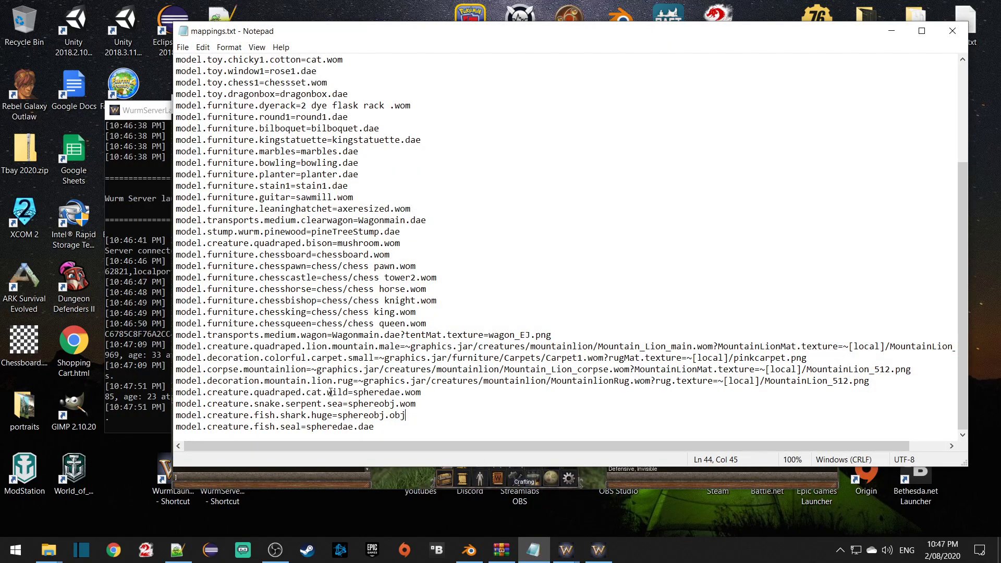
pyautogui.click(598, 549)
pyautogui.rightClick(474, 296)
pyautogui.moveTo(490, 412)
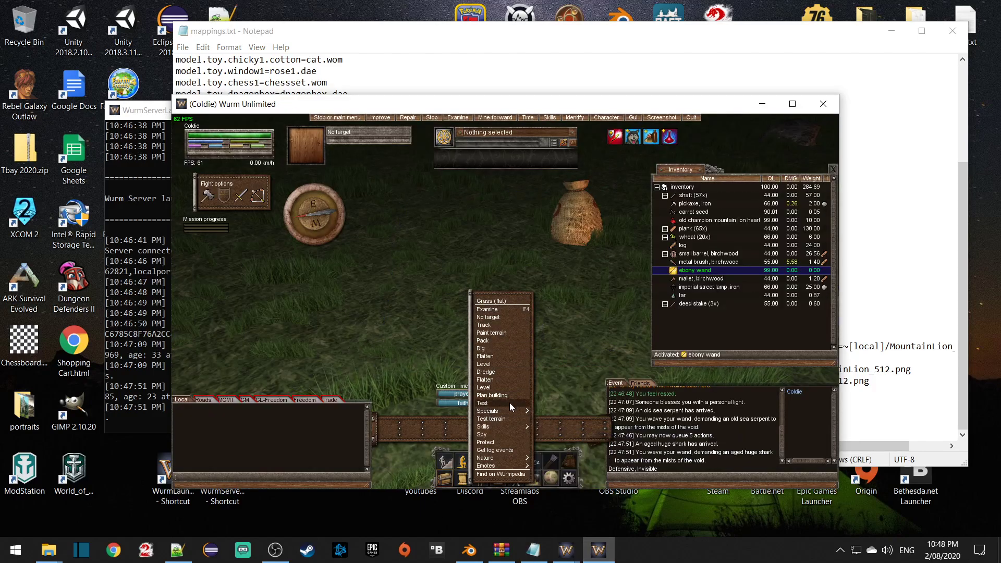
pyautogui.click(549, 391)
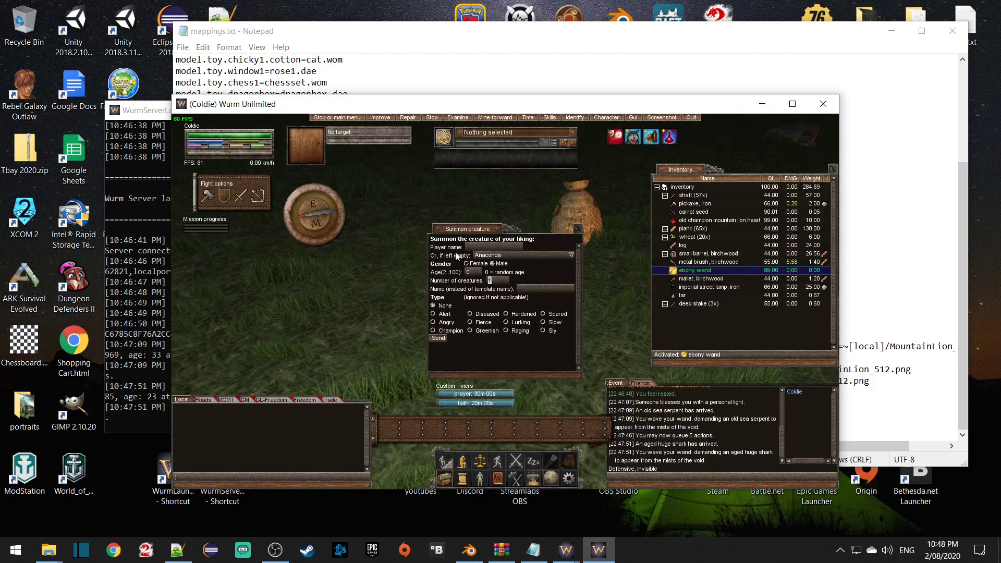
pyautogui.click(502, 254)
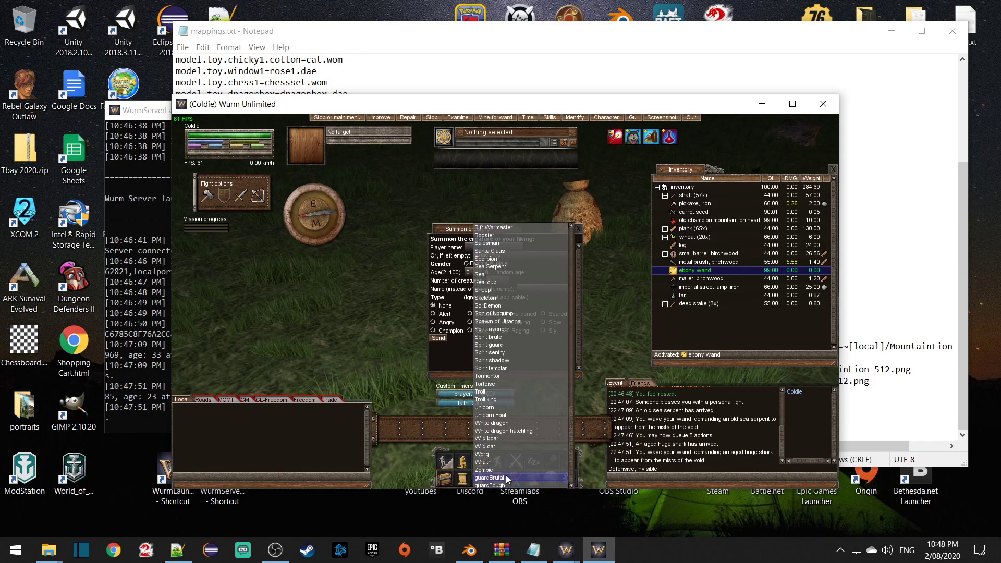
pyautogui.click(497, 445)
pyautogui.click(440, 338)
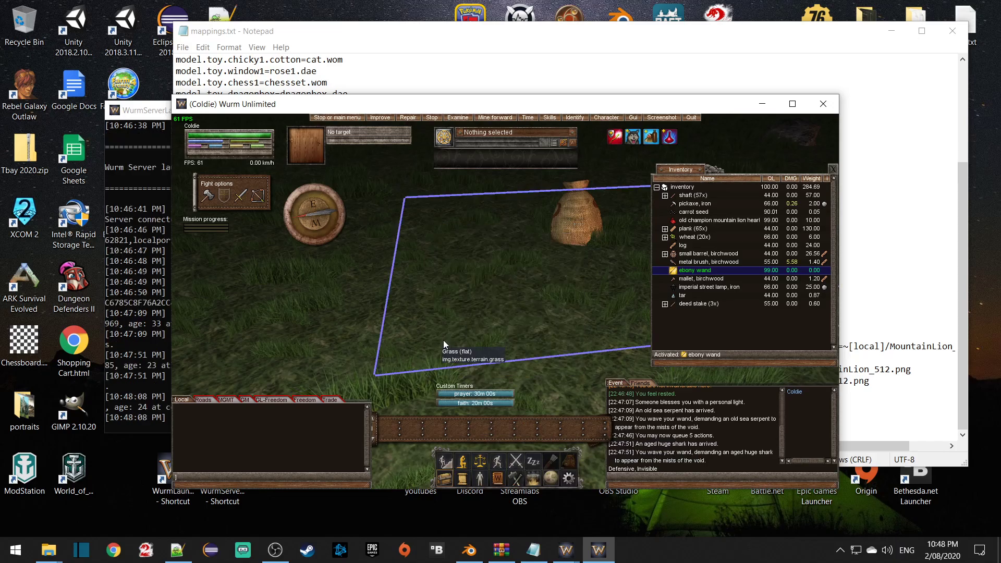
# Step: Summon one male Seal on the grass beside the wild cat's sphere with the ebony wand
pyautogui.rightClick(441, 296)
pyautogui.moveTo(484, 414)
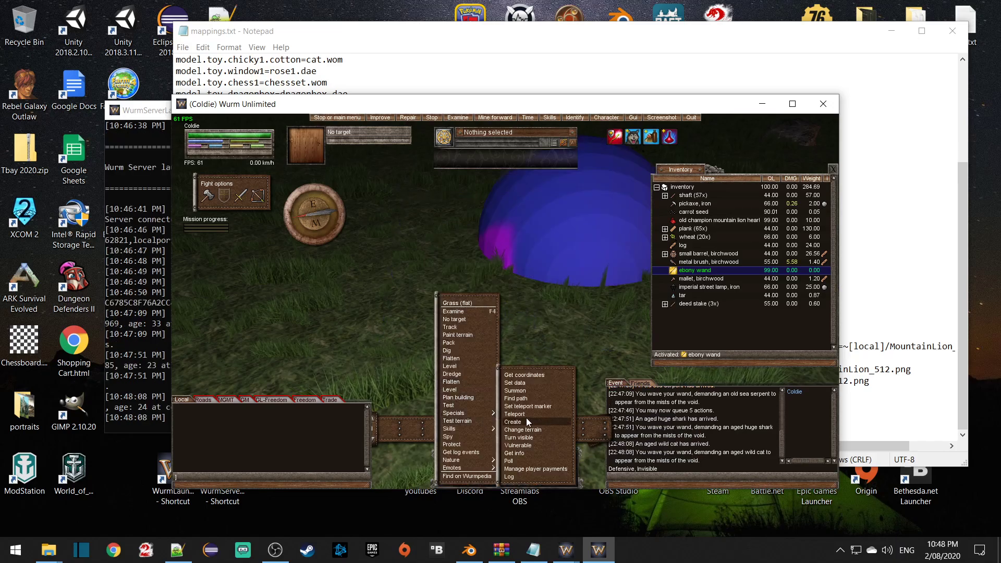
pyautogui.click(524, 390)
pyautogui.click(532, 256)
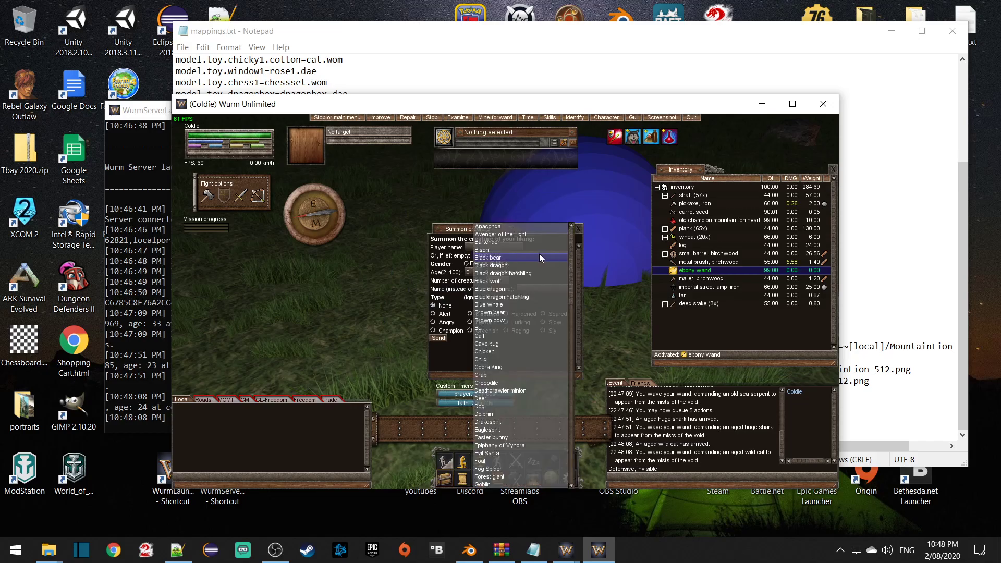
pyautogui.moveTo(571, 243); pyautogui.dragTo(563, 380)
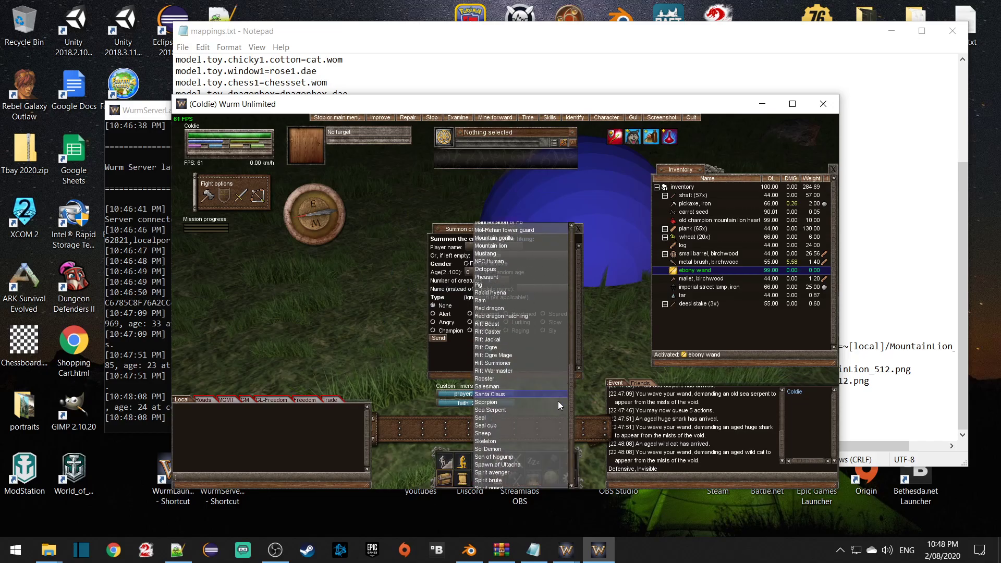
pyautogui.click(493, 416)
pyautogui.click(439, 338)
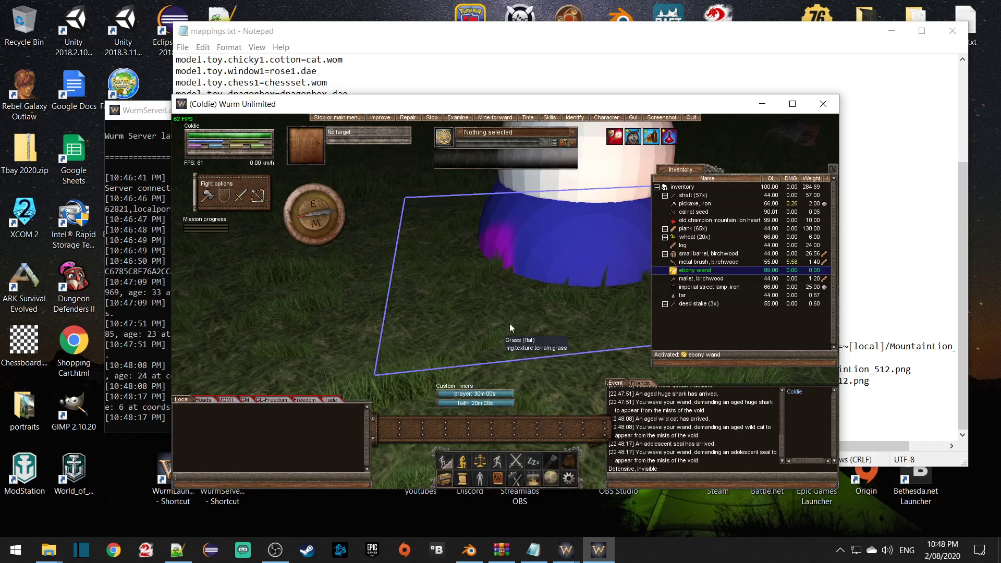
# Step: Back away from the overlapping spheres and use Summon on the adolescent seal to bring it to the current position
pyautogui.moveTo(510, 327); pyautogui.dragTo(459, 321)
pyautogui.press('s')
pyautogui.moveTo(568, 323); pyautogui.dragTo(444, 278)
pyautogui.rightClick(439, 276)
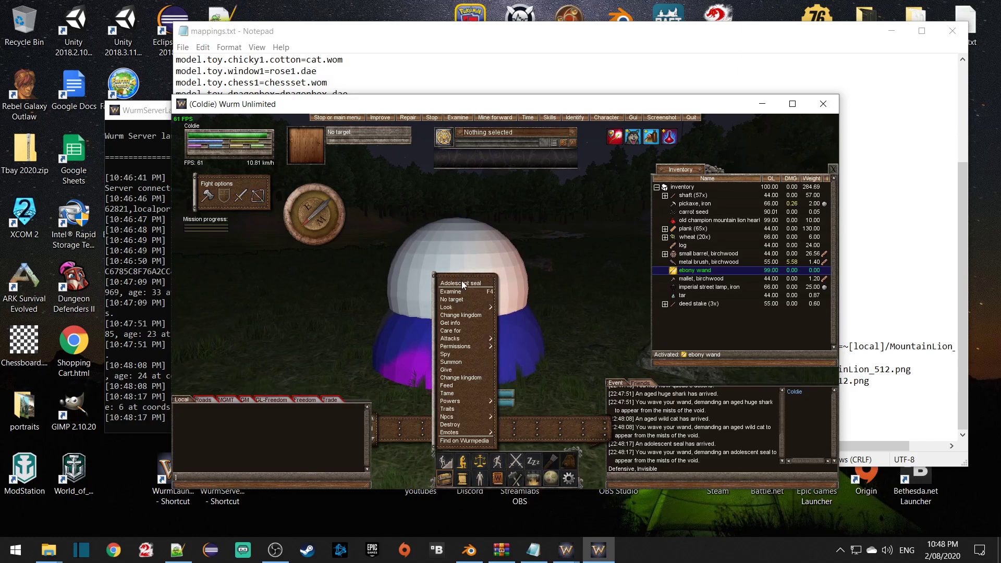
pyautogui.moveTo(474, 305)
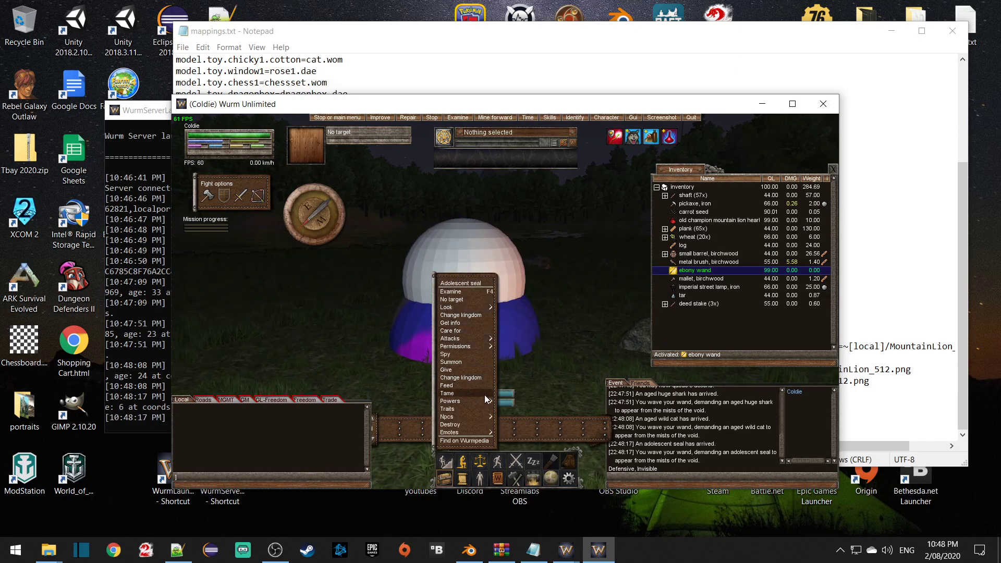
pyautogui.moveTo(487, 401)
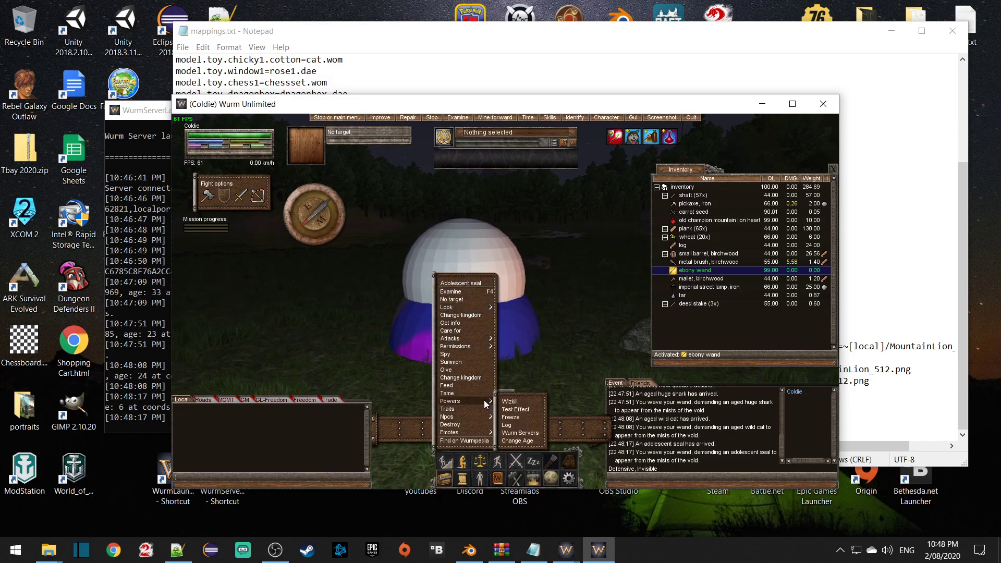
pyautogui.click(453, 364)
# Step: Use Summon on the aged wild cat to bring its sphere to the current position
pyautogui.moveTo(487, 356); pyautogui.dragTo(518, 342)
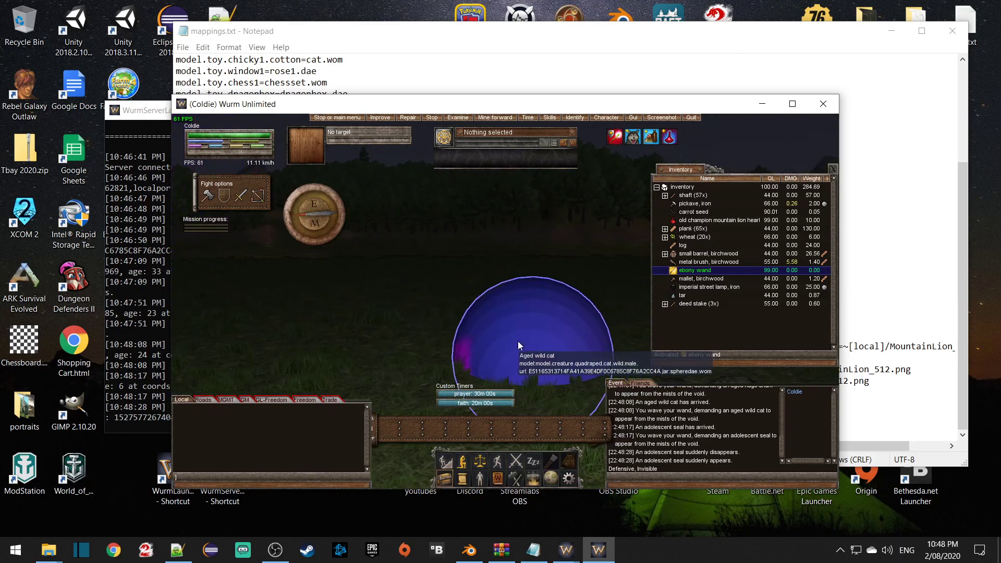
pyautogui.rightClick(508, 335)
pyautogui.click(527, 398)
# Step: Examine the textures and model files of the sea serpent's sphere and the adolescent seal's sphere
pyautogui.moveTo(531, 395); pyautogui.dragTo(523, 283)
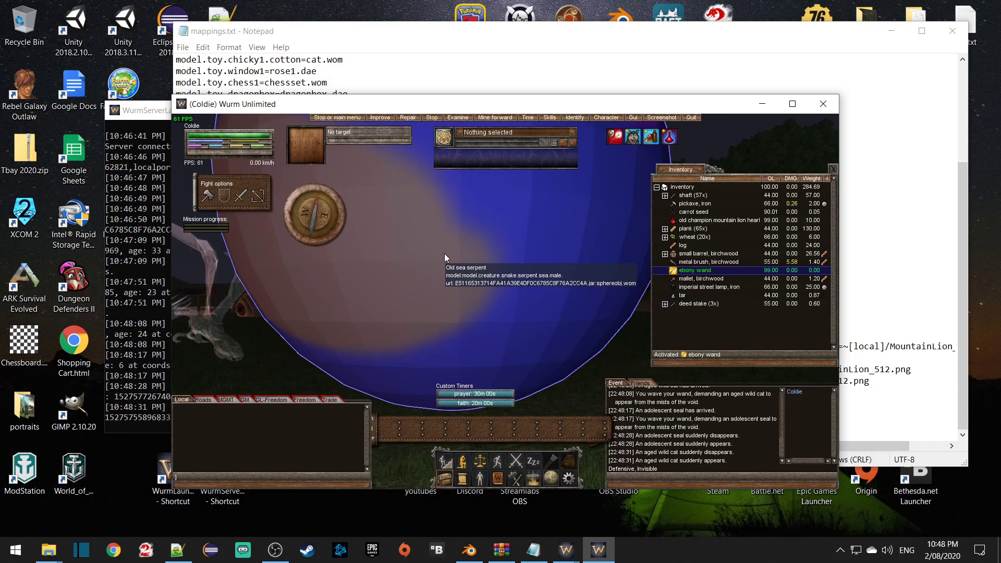
pyautogui.press('s')
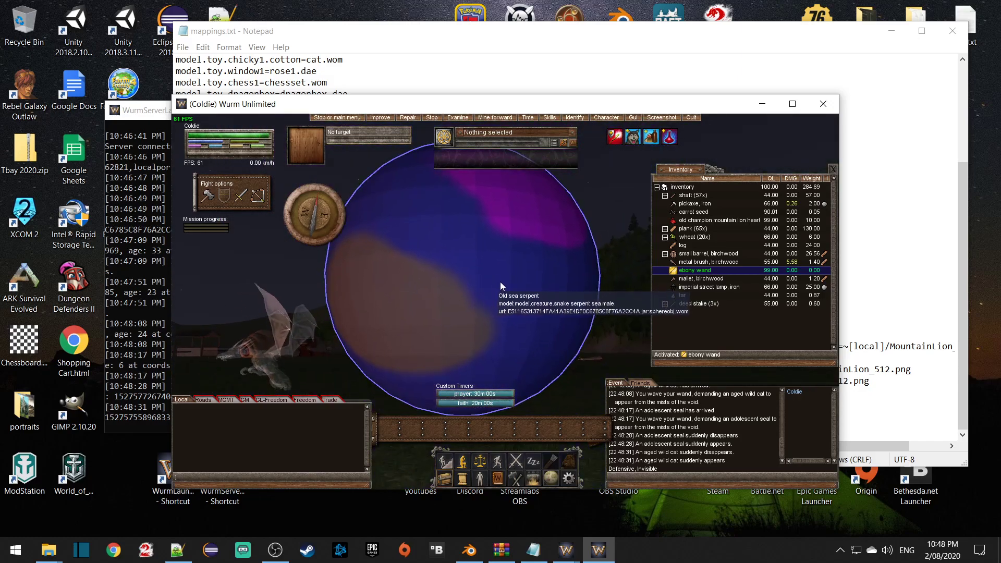
pyautogui.moveTo(506, 273); pyautogui.dragTo(452, 264)
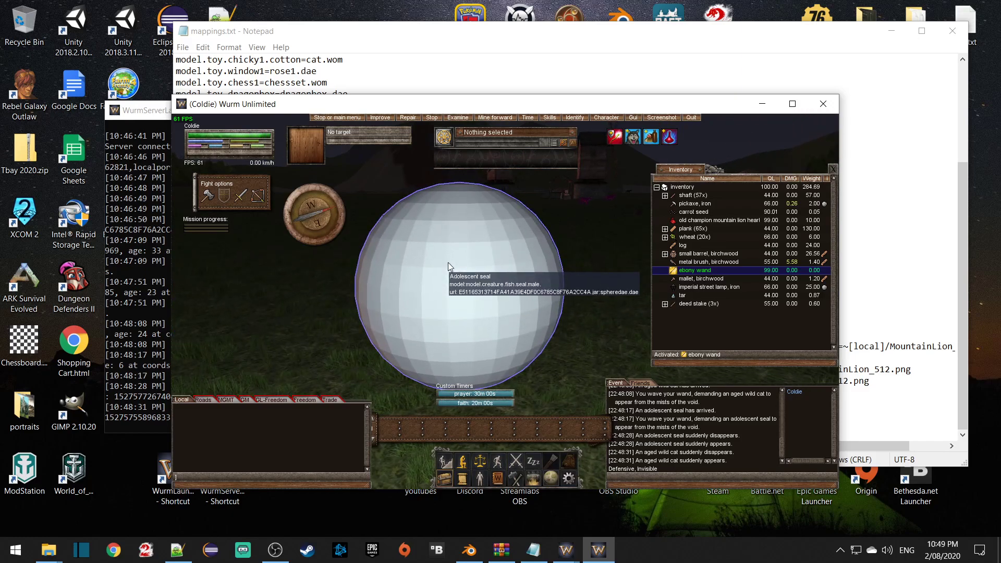
pyautogui.press('a')
pyautogui.moveTo(449, 288); pyautogui.dragTo(453, 300)
pyautogui.click(455, 299)
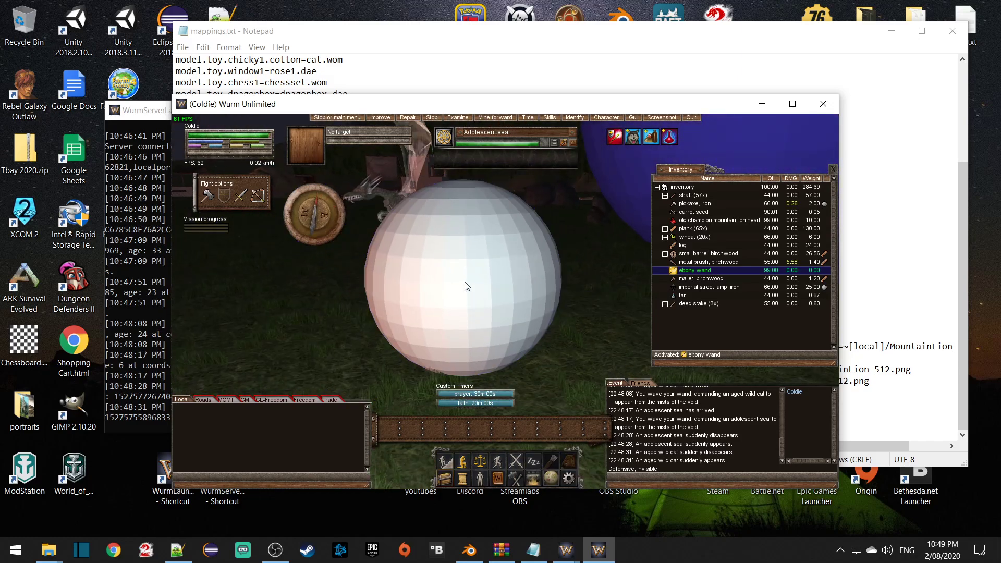
# Step: Walk around the aged wild cat's sphere and examine its texture, model file and height relative to the ground
pyautogui.press('d')
pyautogui.moveTo(487, 276)
pyautogui.mouseDown()
pyautogui.moveTo(501, 265)
pyautogui.moveTo(489, 265)
pyautogui.mouseUp()
pyautogui.press('w')
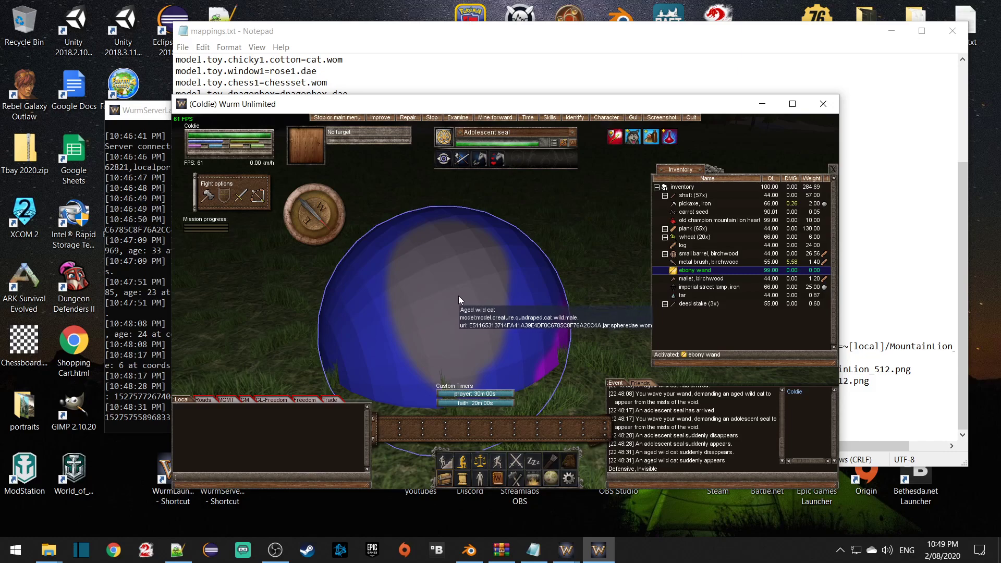
pyautogui.press('w')
pyautogui.press('d')
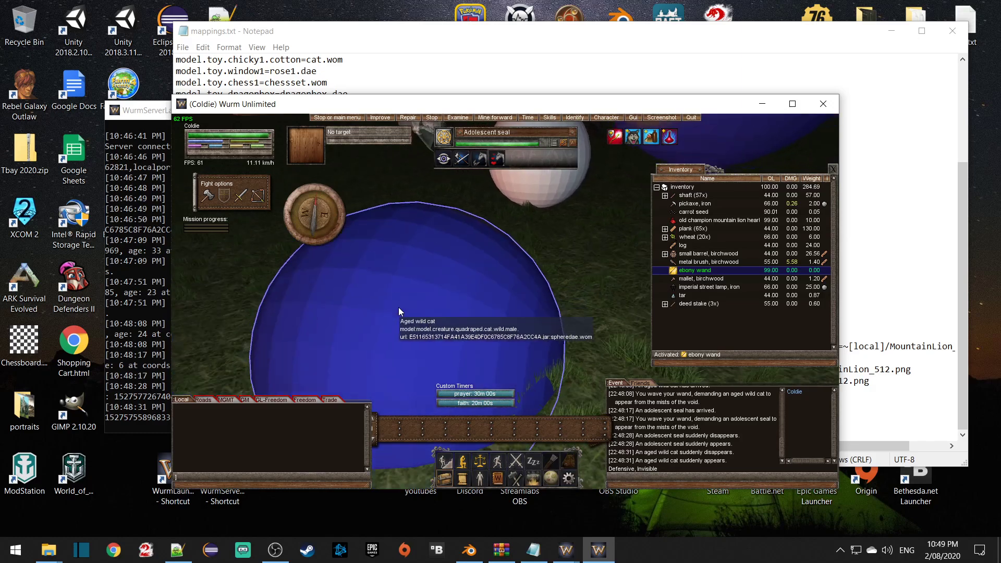
pyautogui.press('w')
pyautogui.click(440, 274)
pyautogui.press('w')
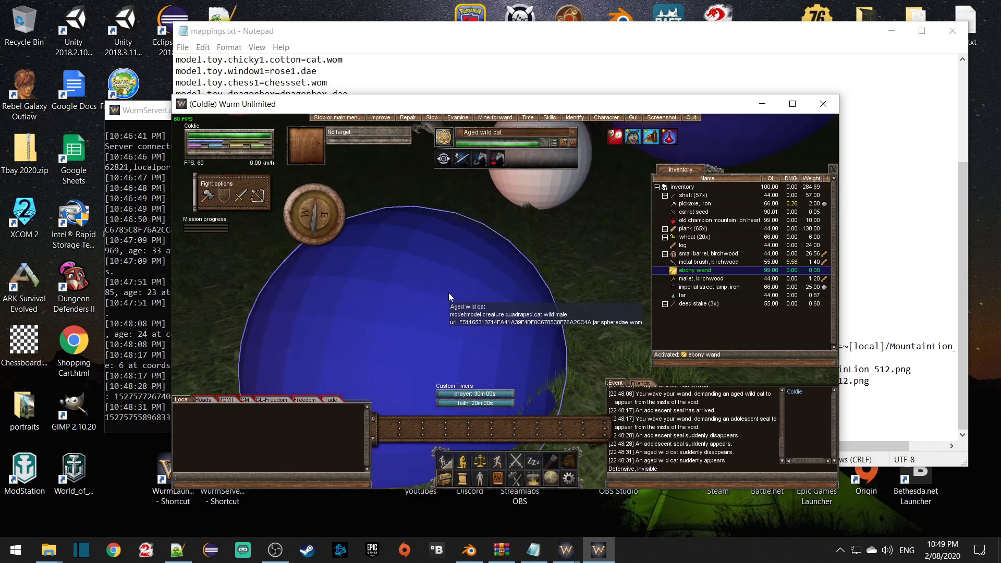
pyautogui.press('s')
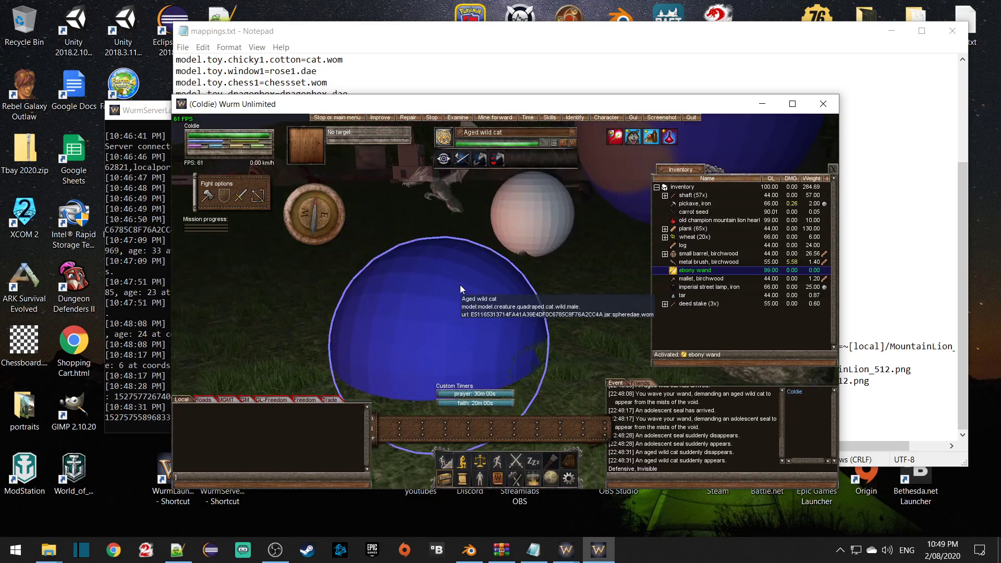
pyautogui.press('s')
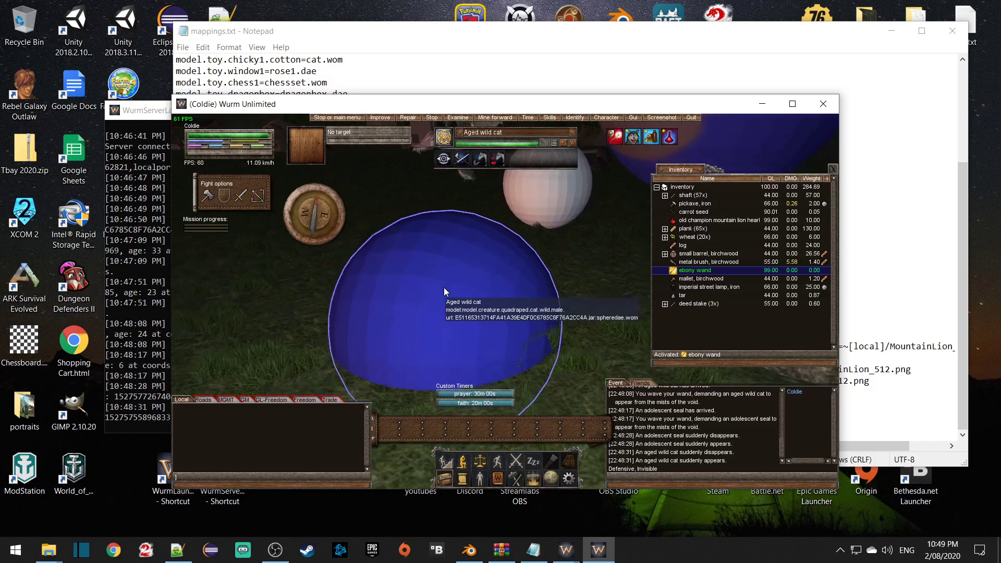
pyautogui.press('d')
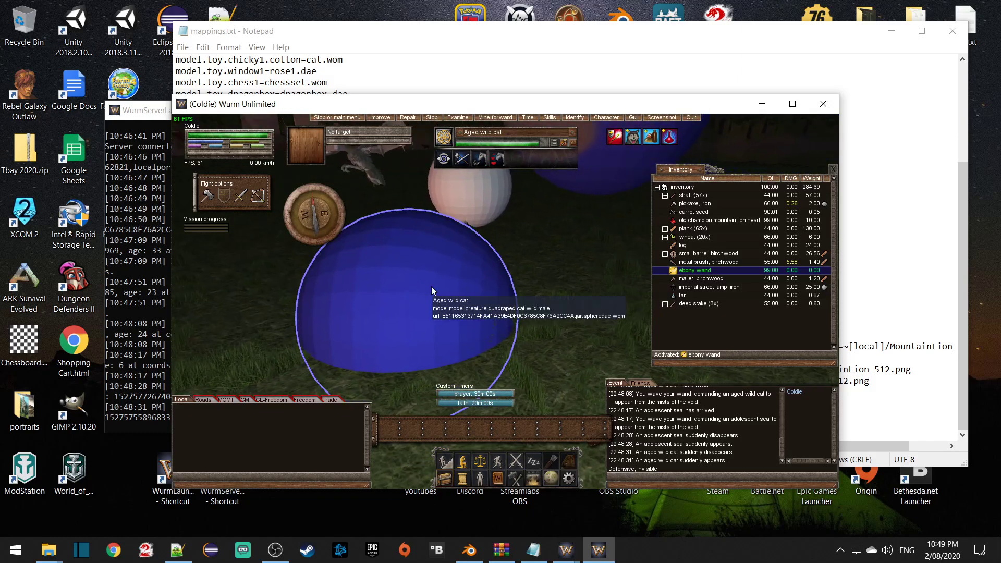
pyautogui.press('w')
# Step: Inspect the huge shark's model in the game and compare it with its line in mappings.txt
pyautogui.moveTo(449, 299); pyautogui.dragTo(452, 300)
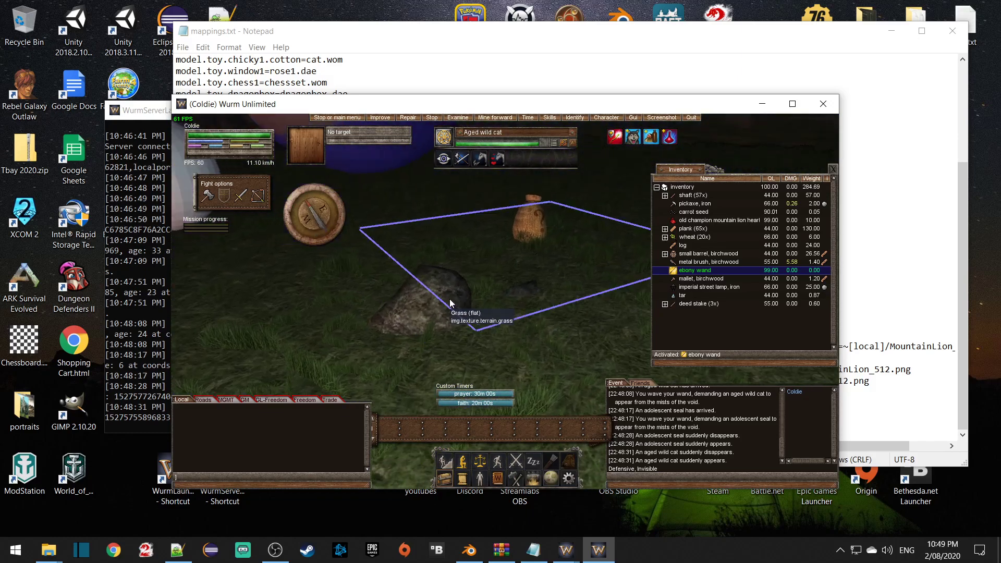
pyautogui.press('w')
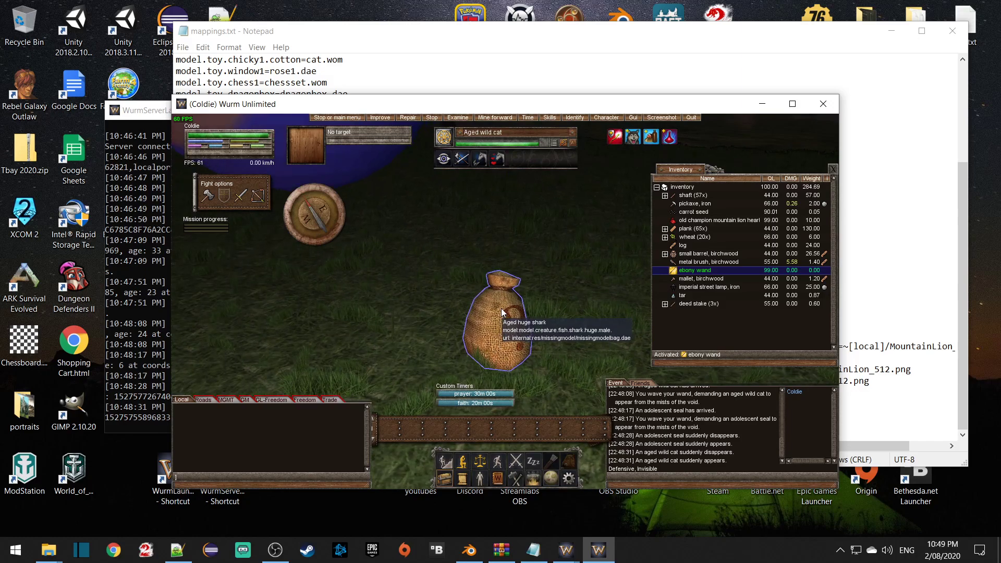
pyautogui.press('d')
pyautogui.moveTo(514, 322)
pyautogui.mouseDown()
pyautogui.moveTo(537, 333)
pyautogui.moveTo(519, 322)
pyautogui.mouseUp()
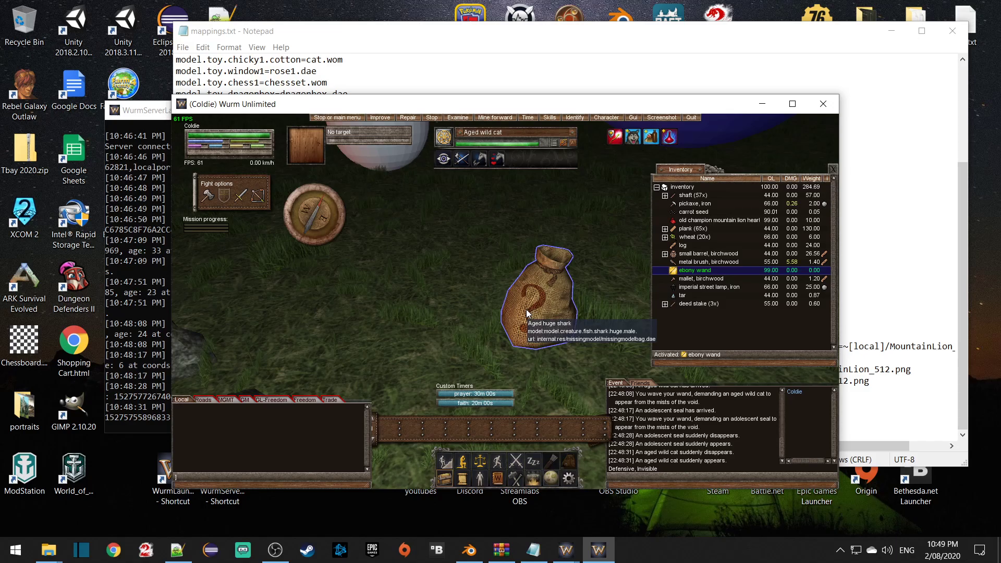
pyautogui.click(910, 390)
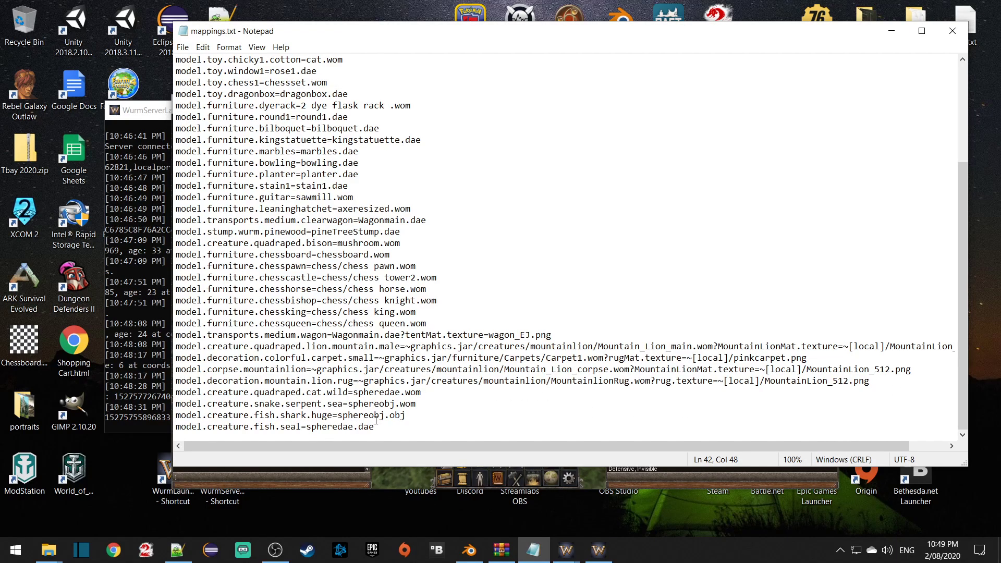
pyautogui.click(346, 484)
pyautogui.click(541, 295)
pyautogui.press('d')
pyautogui.moveTo(541, 294); pyautogui.dragTo(496, 323)
pyautogui.press('a')
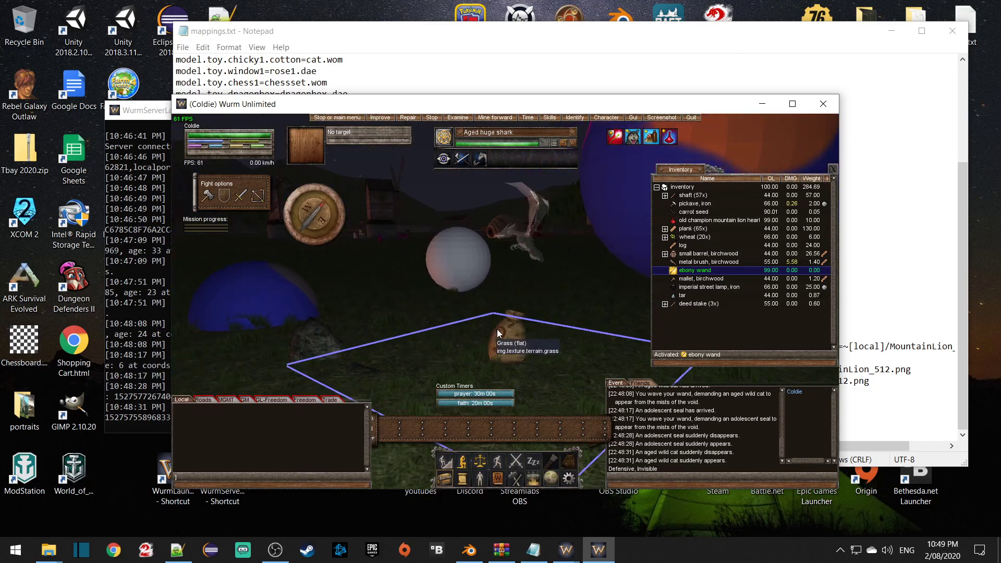
pyautogui.press('w')
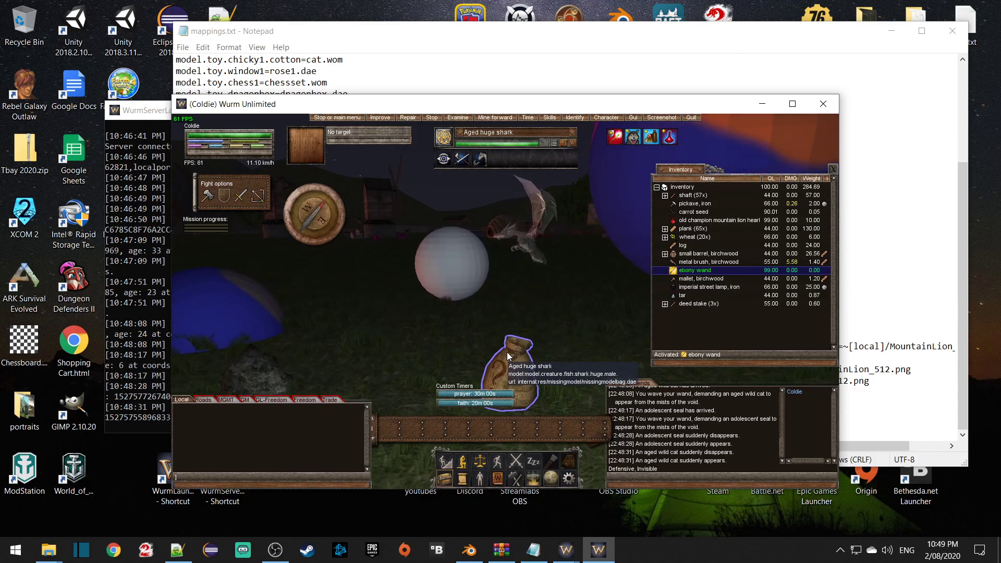
pyautogui.moveTo(506, 351); pyautogui.dragTo(519, 368)
# Step: Examine the old sea serpent's sphere from several angles and compare its size and height with the seal's sphere
pyautogui.moveTo(480, 321); pyautogui.dragTo(511, 264)
pyautogui.click(531, 281)
pyautogui.press('w')
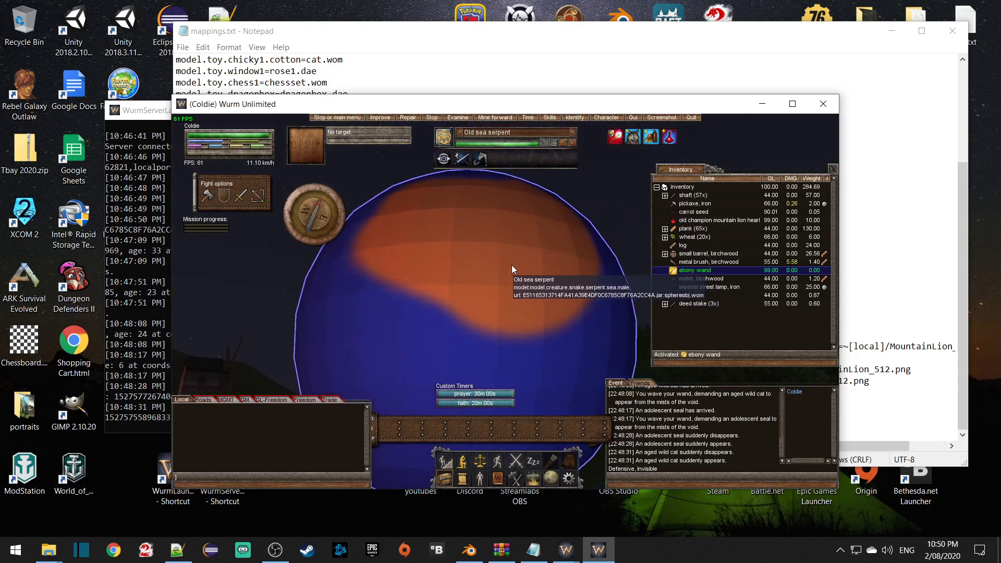
pyautogui.press('w')
pyautogui.press('s')
pyautogui.moveTo(508, 280); pyautogui.dragTo(490, 275)
pyautogui.press('w')
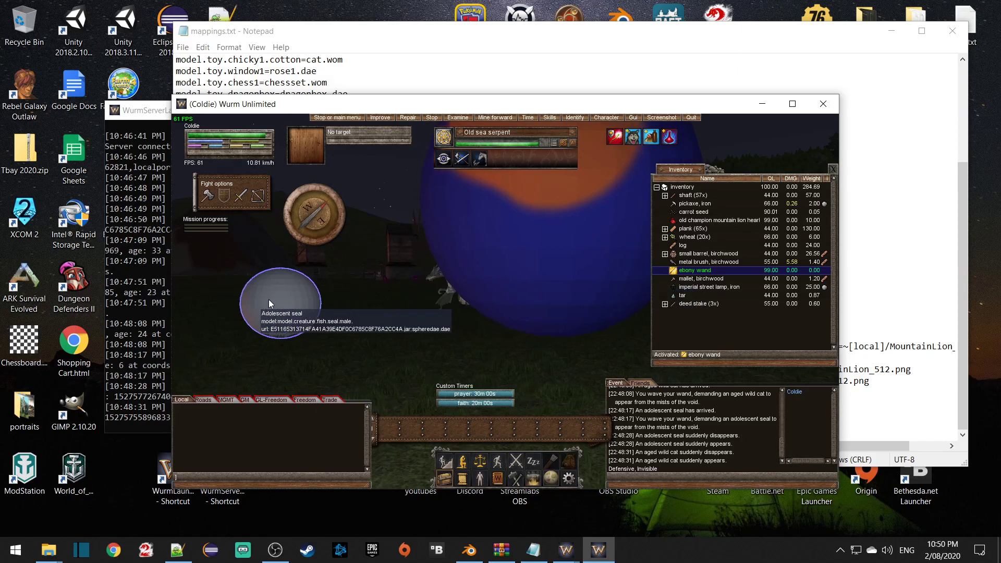
pyautogui.moveTo(336, 299); pyautogui.dragTo(377, 281)
pyautogui.press('s')
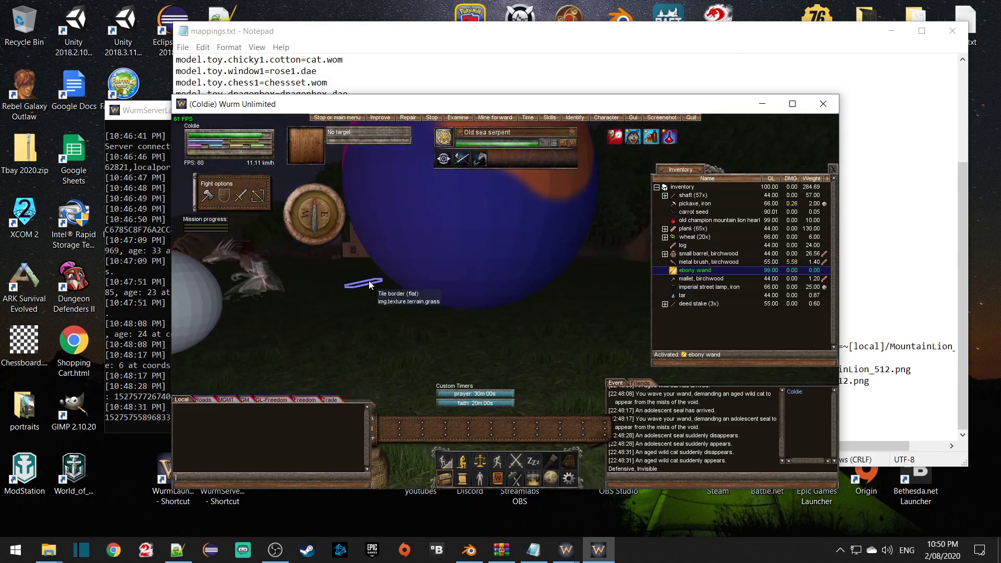
pyautogui.press('d')
pyautogui.moveTo(506, 260)
pyautogui.mouseDown()
pyautogui.moveTo(518, 258)
pyautogui.moveTo(495, 256)
pyautogui.mouseUp()
pyautogui.press('d')
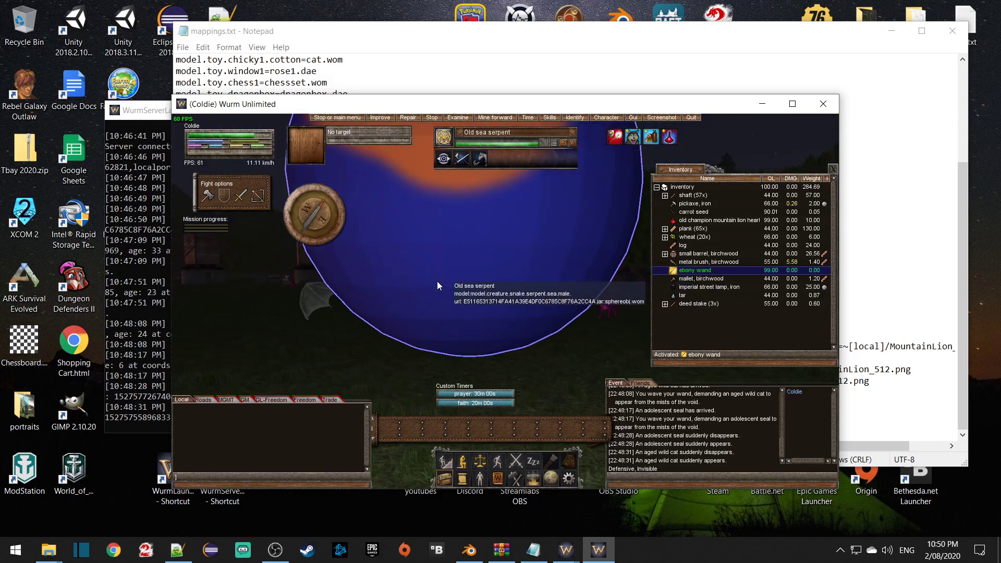
pyautogui.press('a')
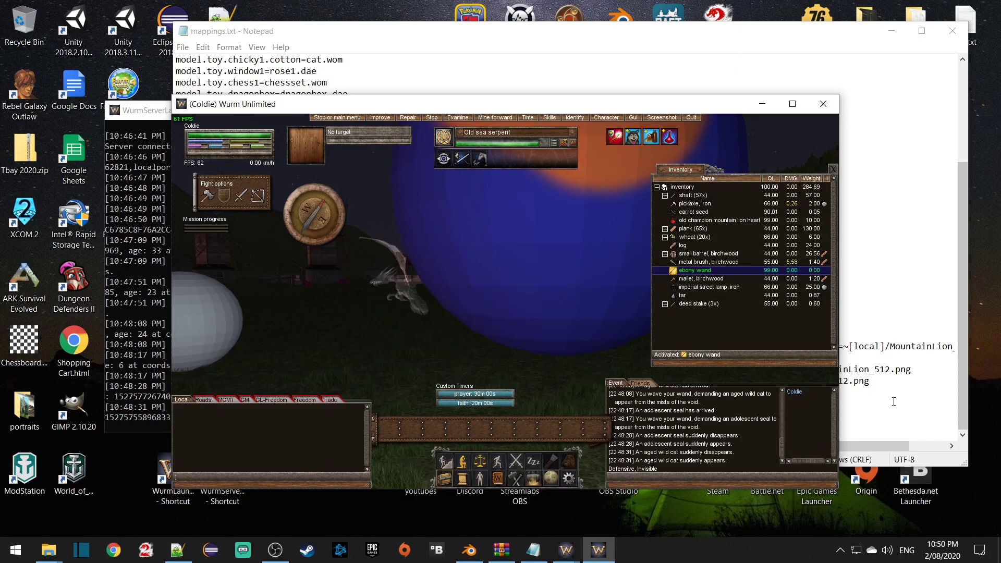
# Step: In mappings.txt, change the creature mapped to sphereobj.wom to model.creature.drake.spirit and save the file
pyautogui.click(876, 414)
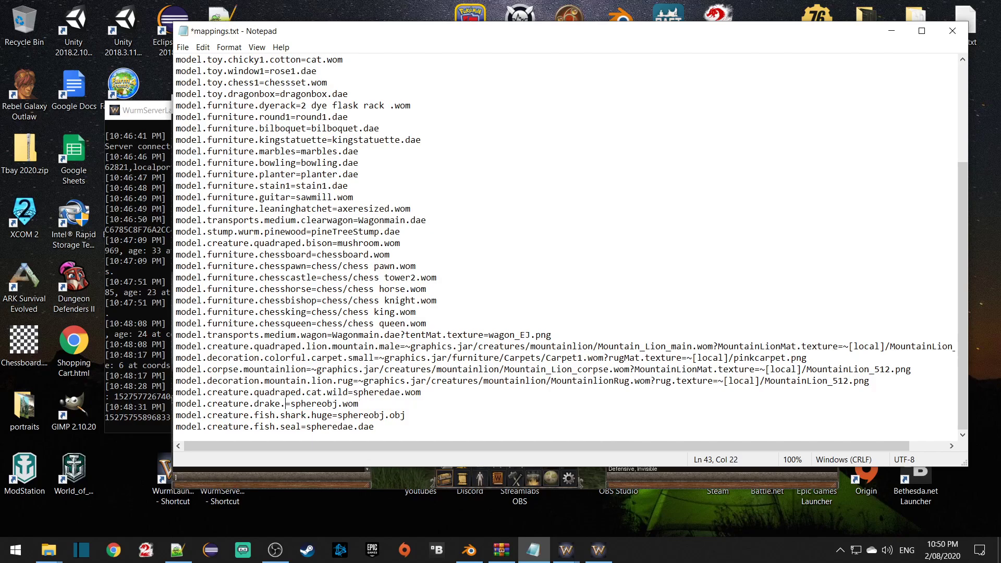
pyautogui.click(425, 397)
pyautogui.click(184, 48)
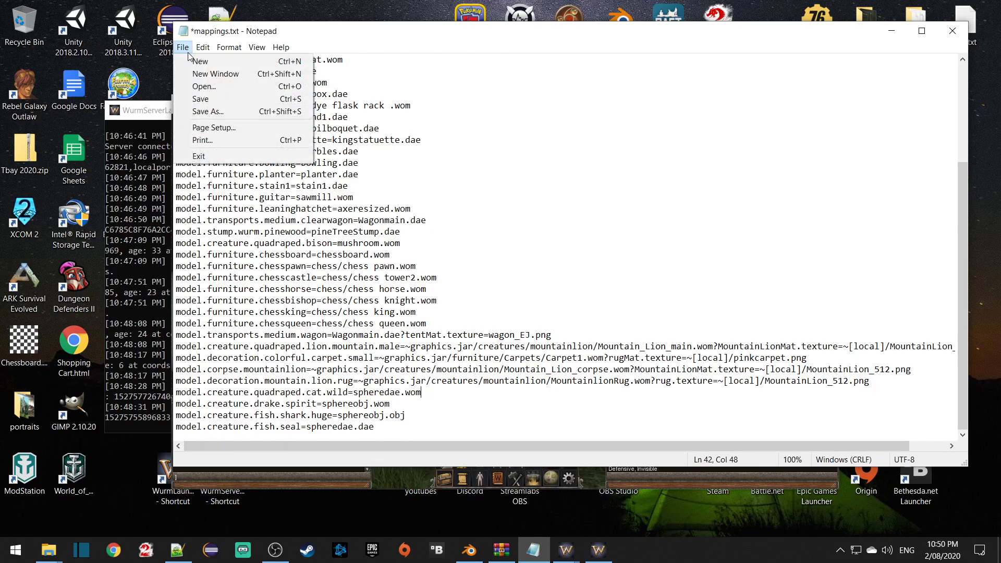
pyautogui.click(201, 99)
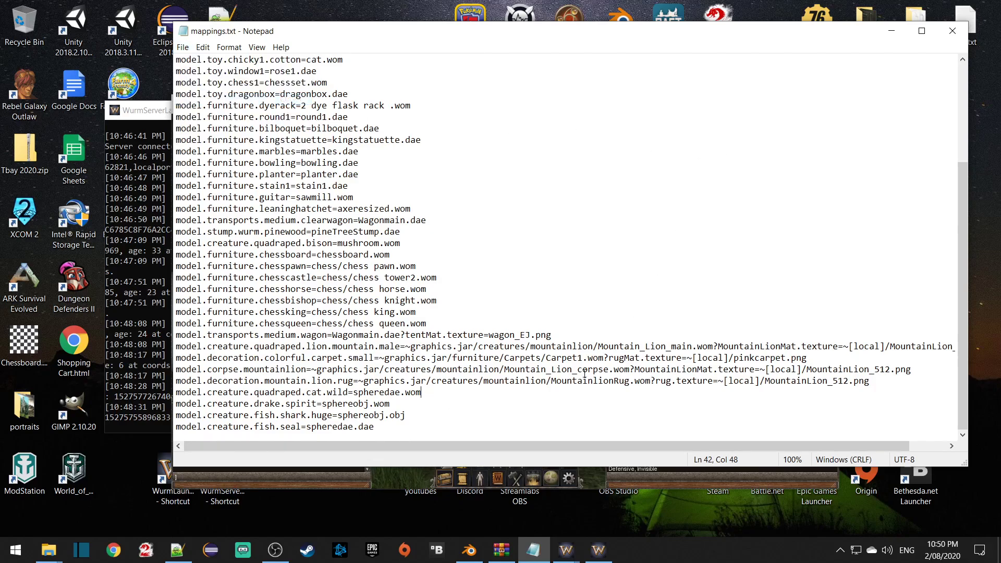
# Step: Return to Wurm Unlimited and quit the game
pyautogui.click(662, 479)
pyautogui.press('Escape')
pyautogui.click(496, 317)
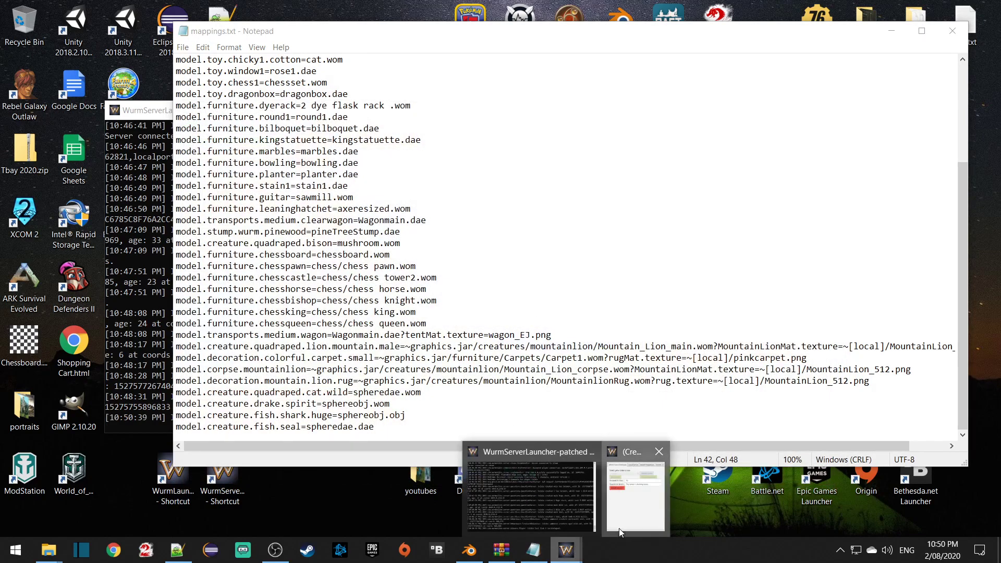
# Step: Shut down the Creative2 server from the Wurm Unlimited Server window and minimize mappings.txt
pyautogui.click(626, 527)
pyautogui.click(432, 204)
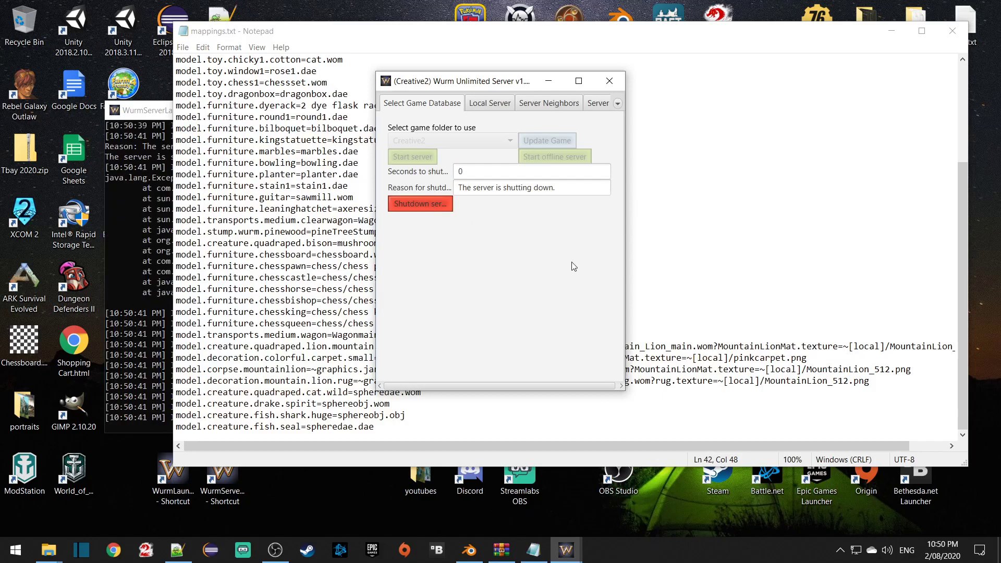
pyautogui.click(521, 243)
pyautogui.click(891, 30)
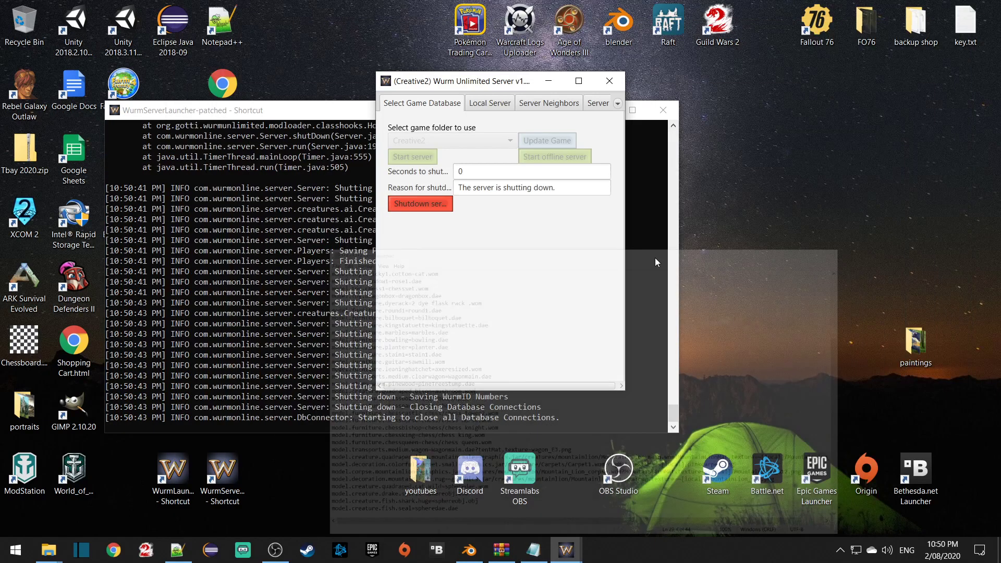
# Step: Update the modified mappings.txt inside toymodels.jar, then relaunch the Wurm Unlimited Server and start Creative2 as an offline server
pyautogui.click(502, 550)
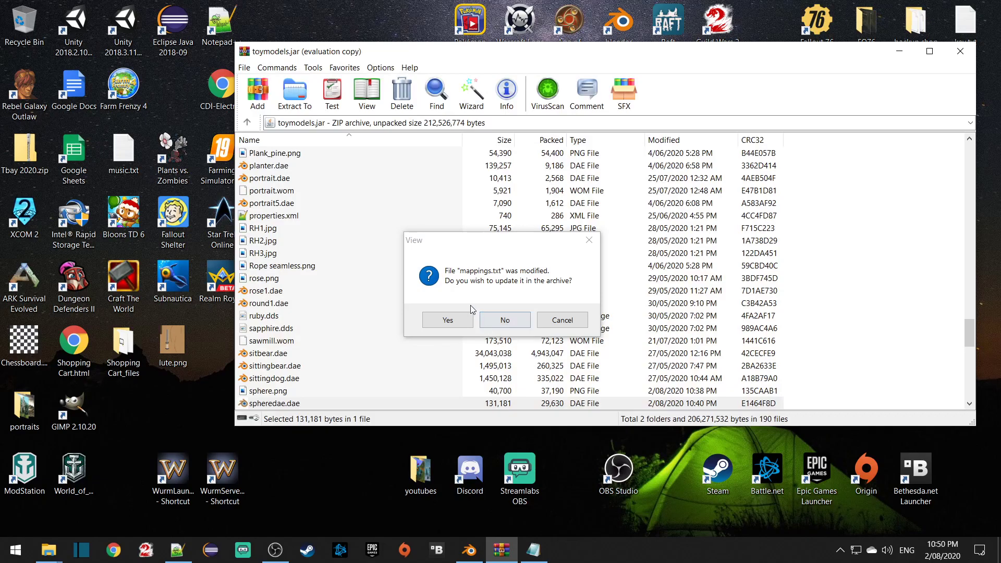
pyautogui.click(461, 320)
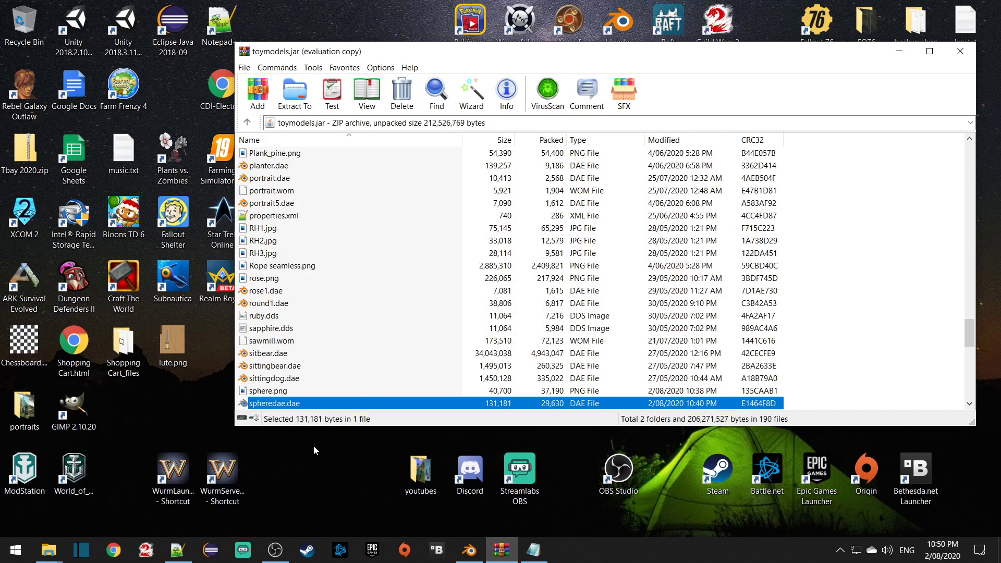
pyautogui.click(308, 463)
pyautogui.doubleClick(225, 472)
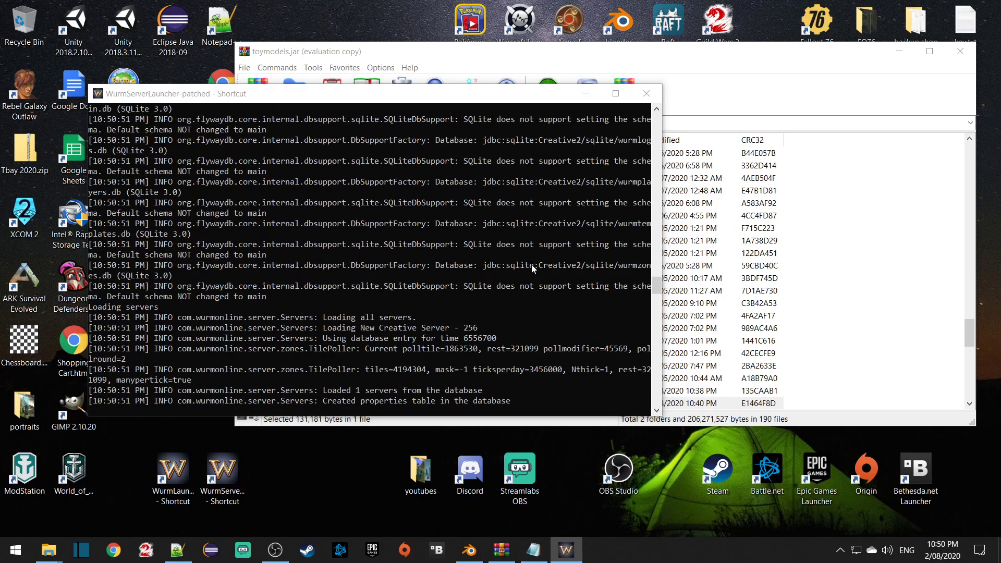
pyautogui.click(556, 156)
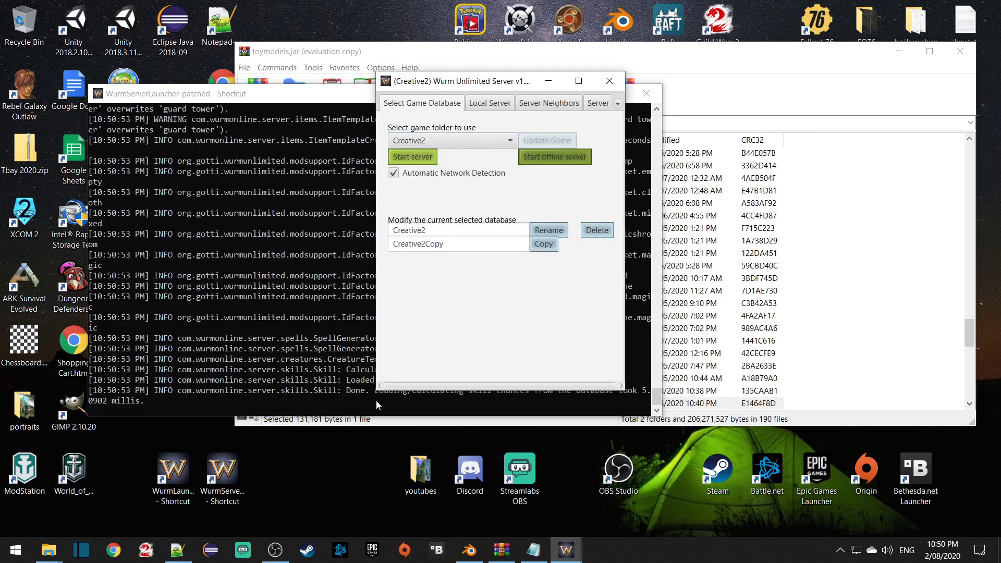
# Step: Launch the Wurm Unlimited client, join New Creative Server on the LAN and close the Esp window
pyautogui.doubleClick(177, 474)
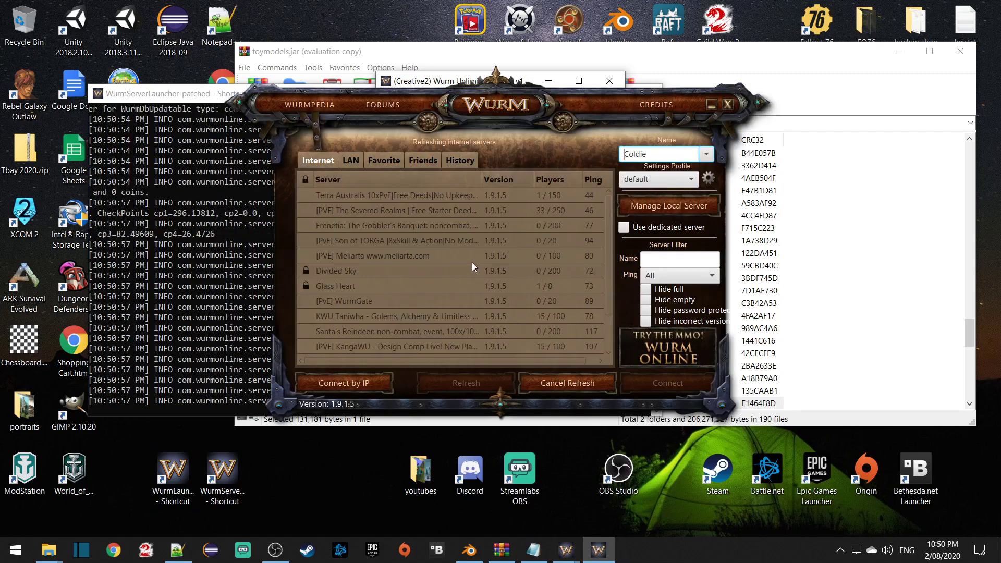
pyautogui.click(356, 162)
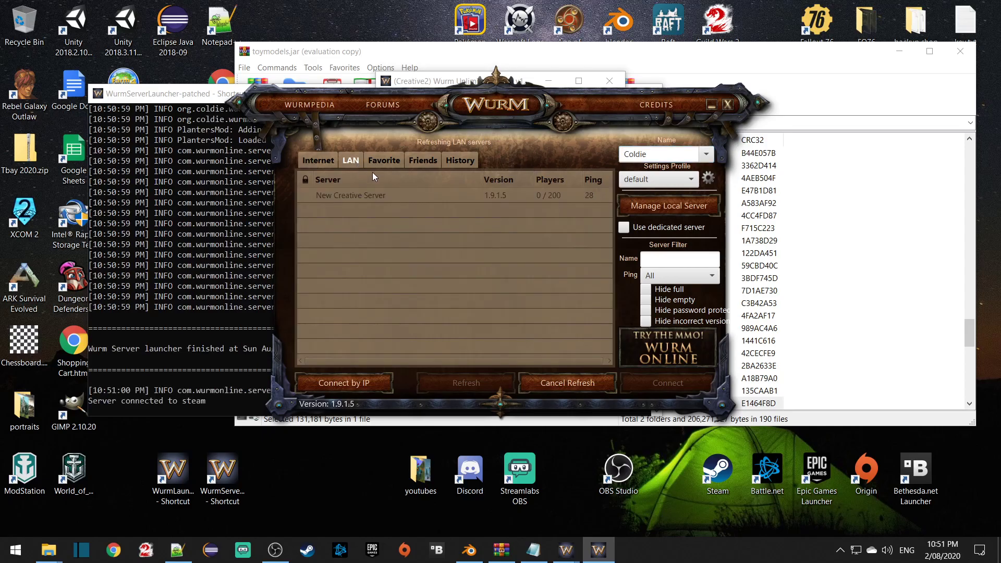
pyautogui.doubleClick(375, 194)
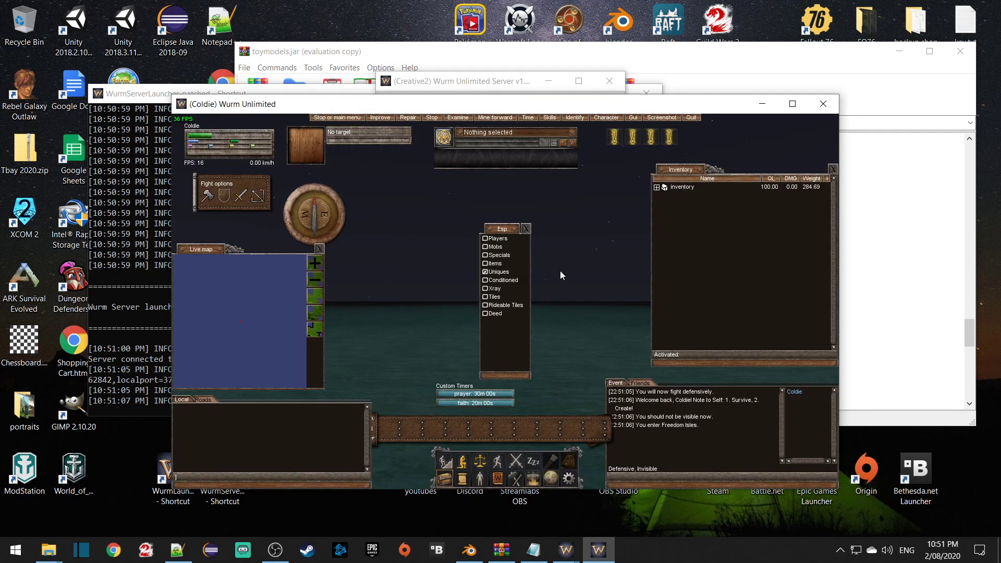
pyautogui.click(527, 229)
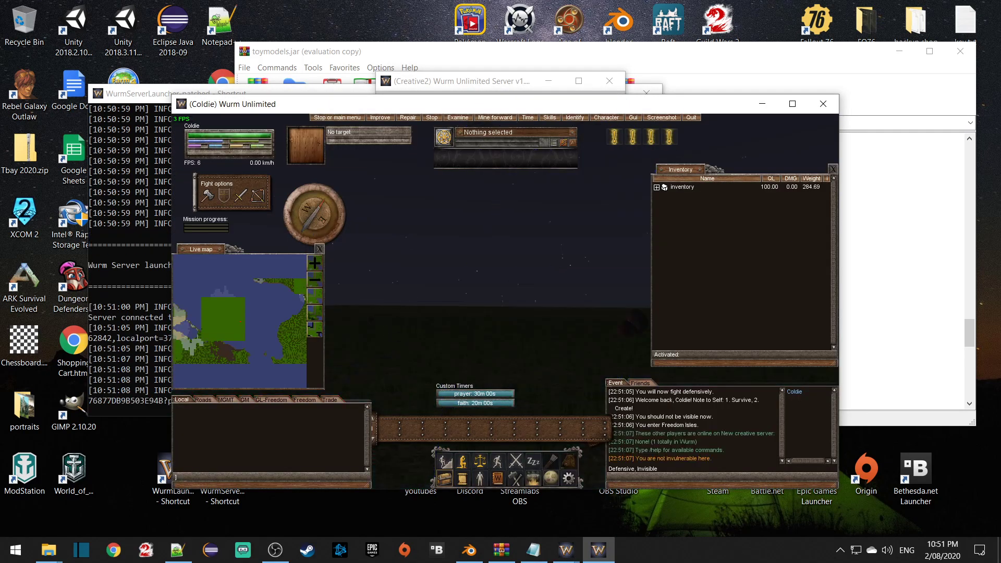
# Step: Activate the ebony wand from the expanded inventory and summon the adolescent seal near the drake spirit
pyautogui.click(657, 187)
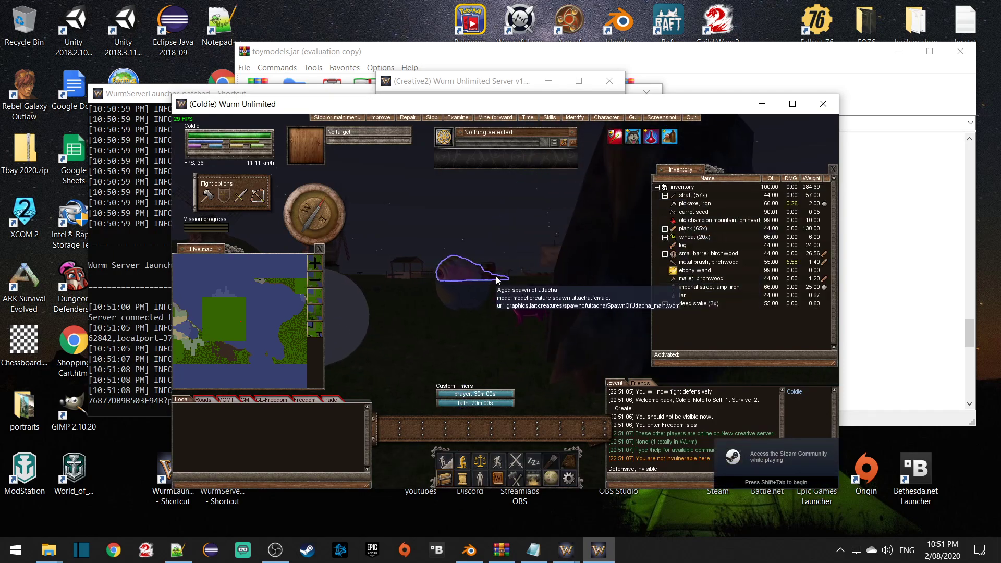
pyautogui.press('w')
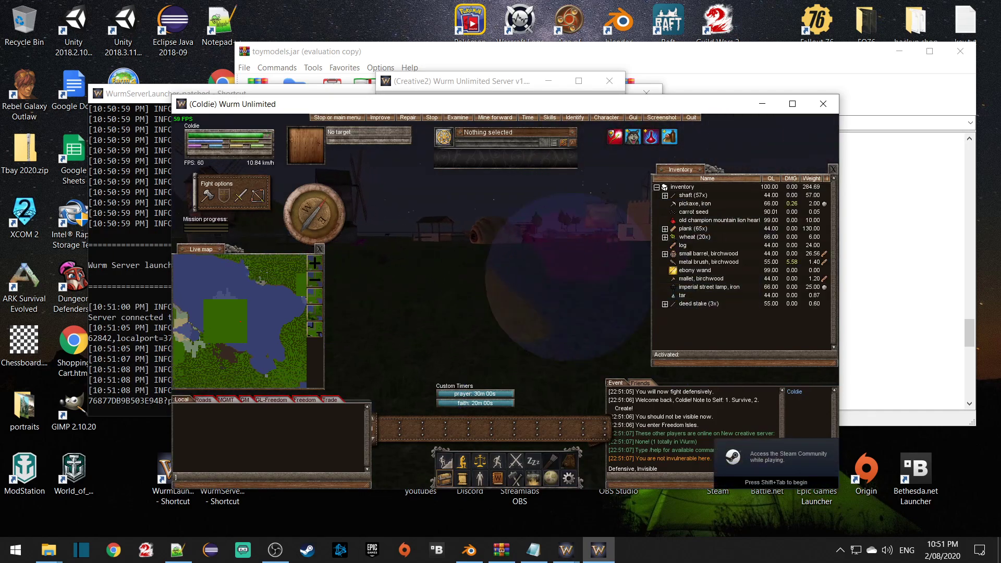
pyautogui.press('d')
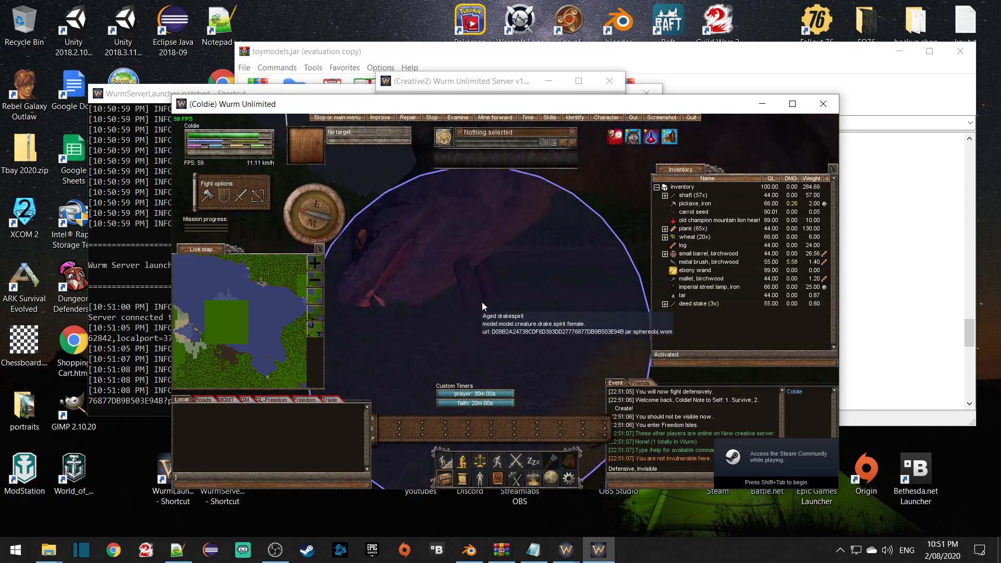
pyautogui.press('d')
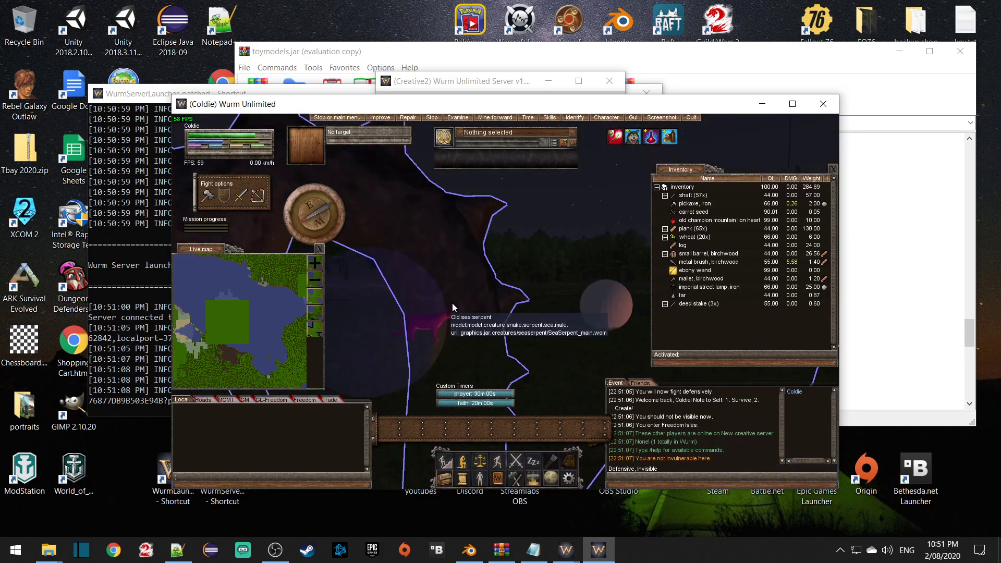
pyautogui.press('d')
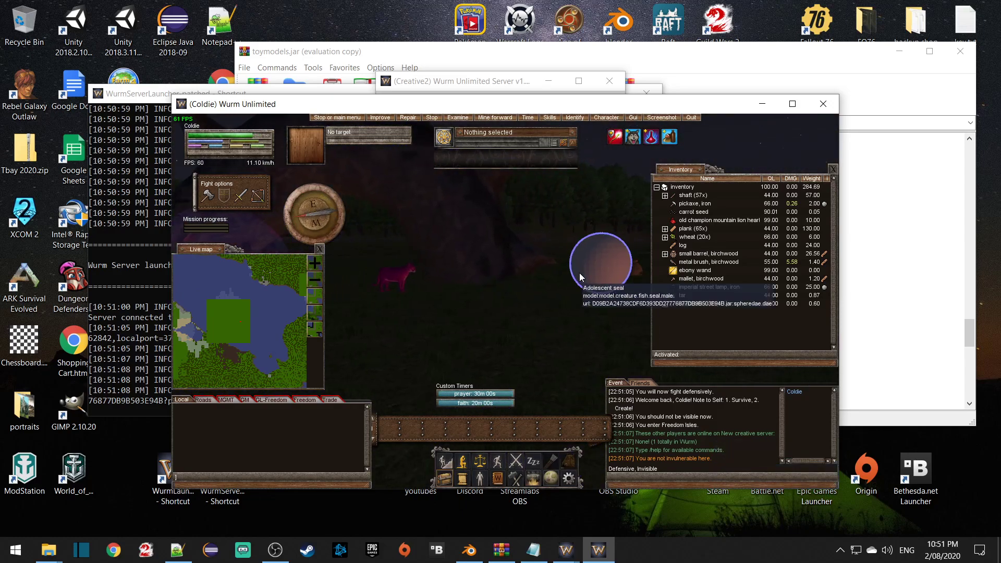
pyautogui.press('d')
pyautogui.doubleClick(693, 270)
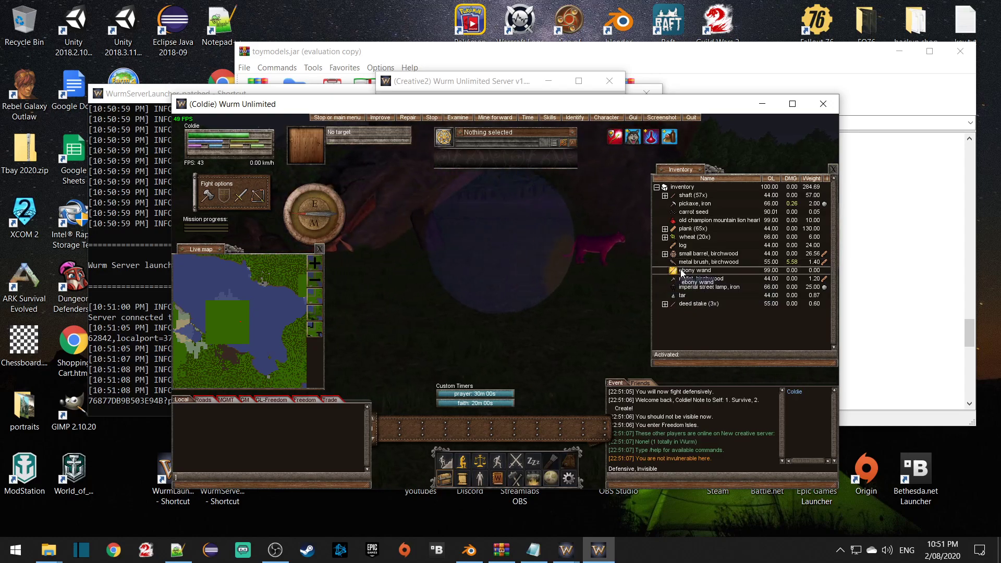
pyautogui.press('d')
pyautogui.rightClick(548, 249)
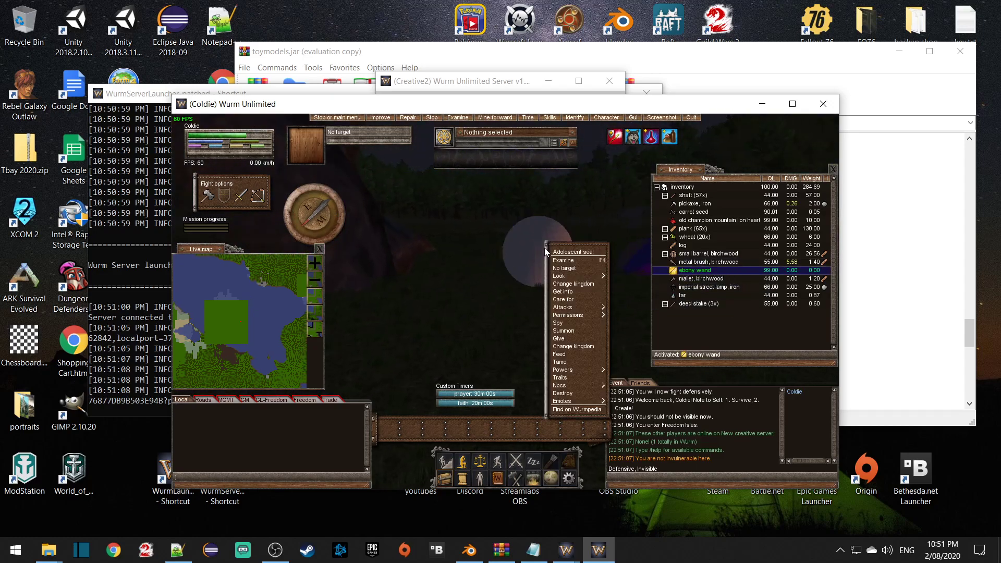
pyautogui.moveTo(577, 310)
pyautogui.click(566, 330)
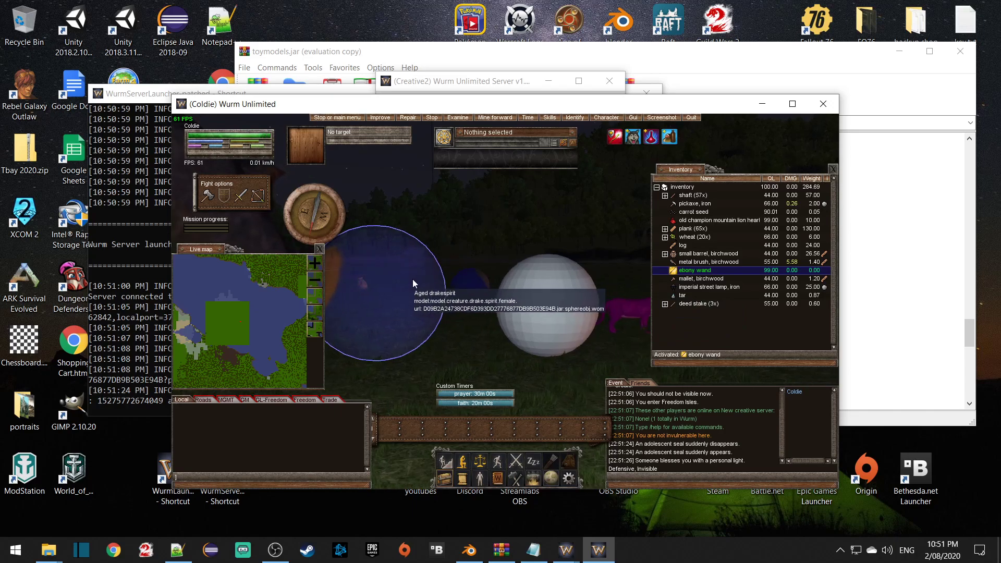
# Step: Compare the drake spirit's sphereobj.wom sphere with the seal's spheredae.dae sphere from several angles
pyautogui.moveTo(412, 279); pyautogui.dragTo(503, 283)
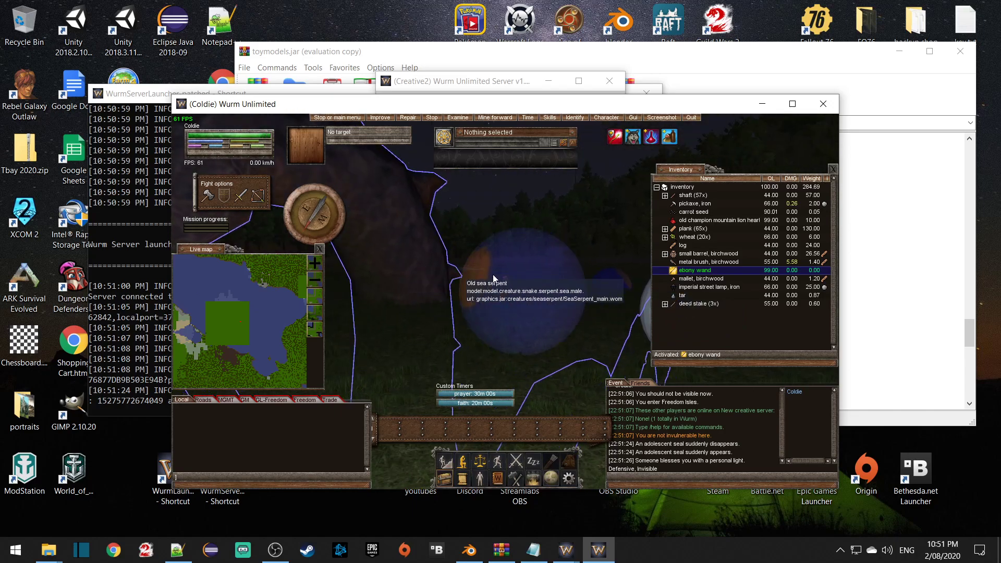
pyautogui.press('d')
pyautogui.press('d')
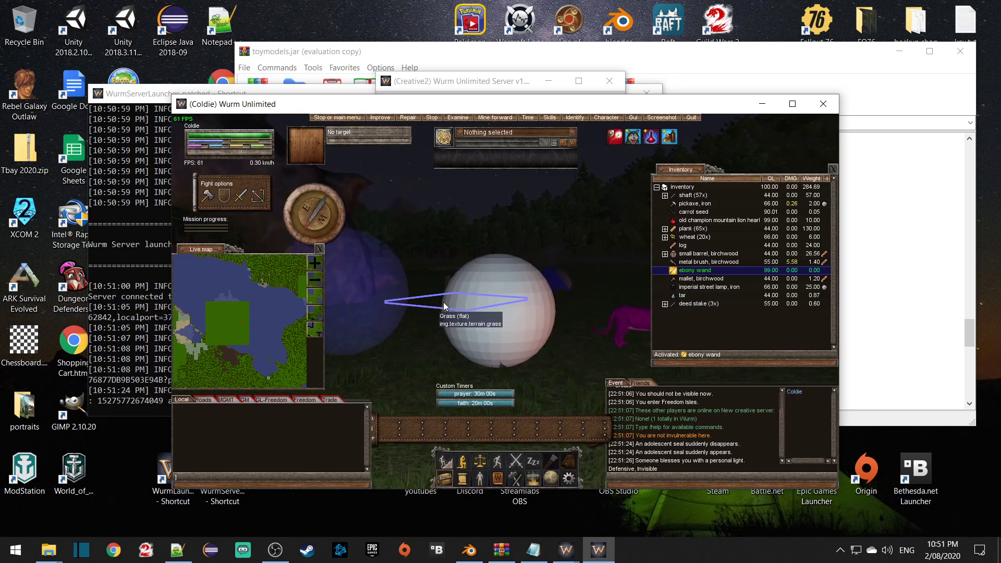
pyautogui.moveTo(464, 318); pyautogui.dragTo(367, 318)
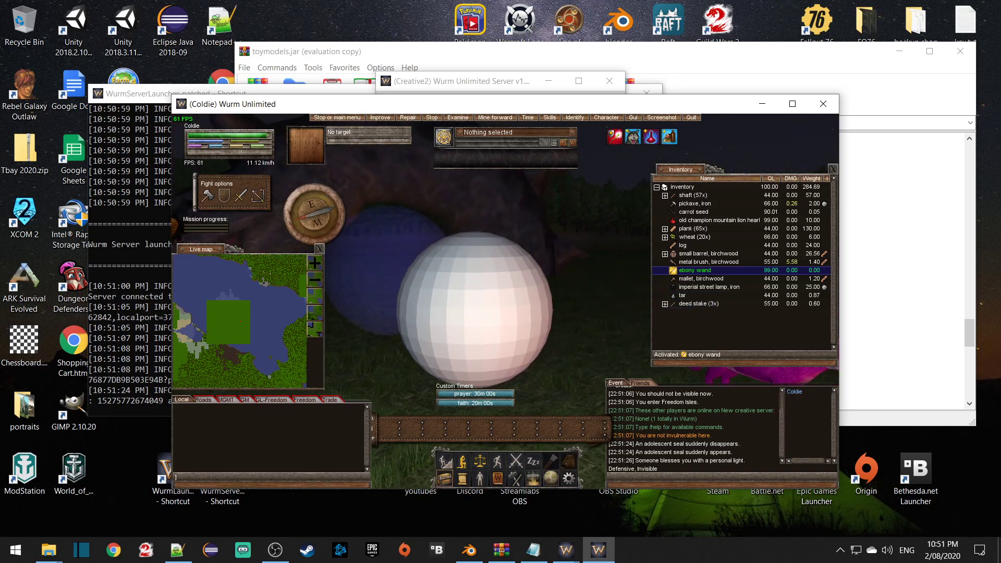
pyautogui.press('a')
pyautogui.press('w')
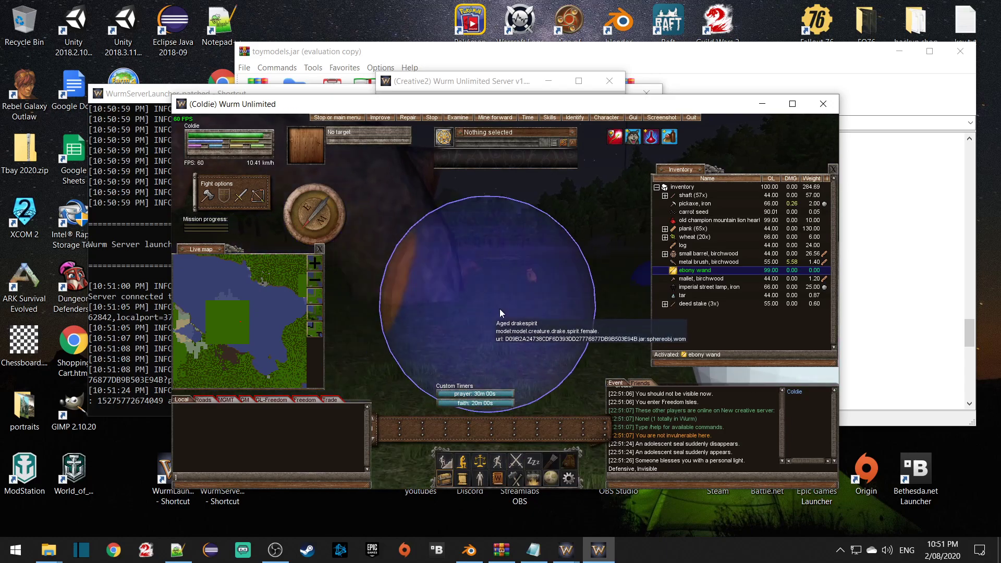
pyautogui.moveTo(501, 308); pyautogui.dragTo(550, 281)
pyautogui.press('s')
pyautogui.press('w')
pyautogui.press('w')
pyautogui.press('s')
pyautogui.press('w')
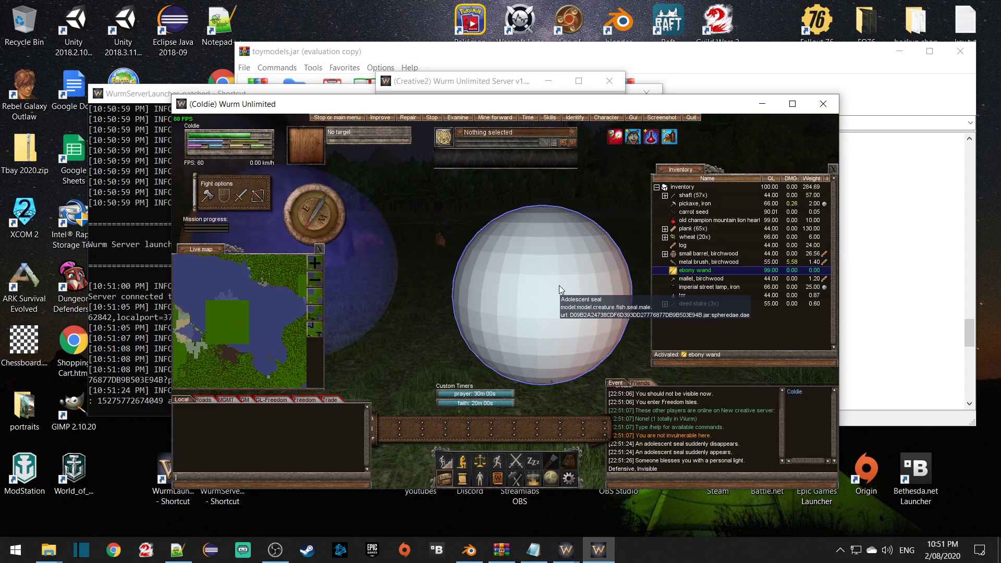
# Step: Examine the adolescent seal's sphere up close and select the seal
pyautogui.press('w')
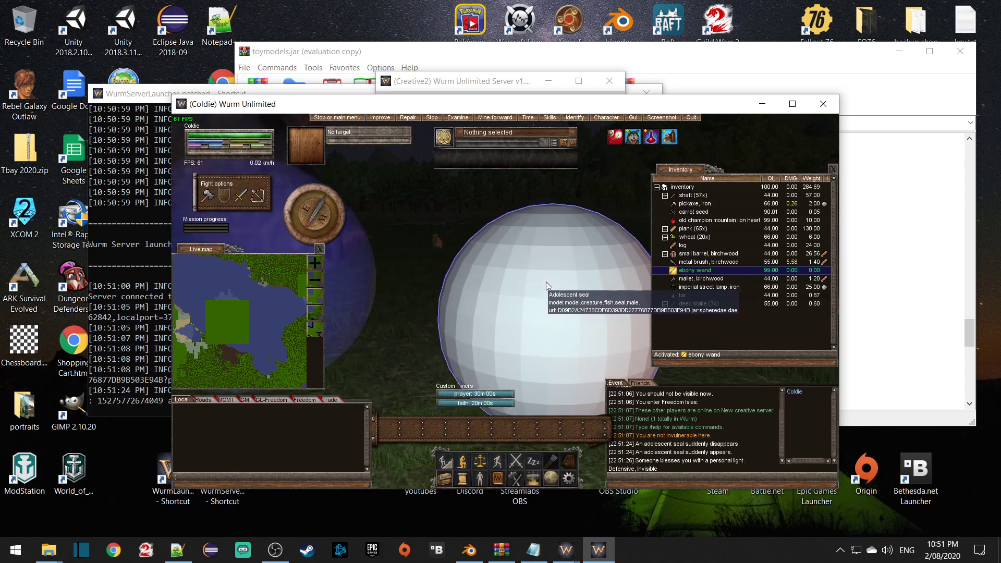
pyautogui.press('w')
pyautogui.press('d')
pyautogui.press('s')
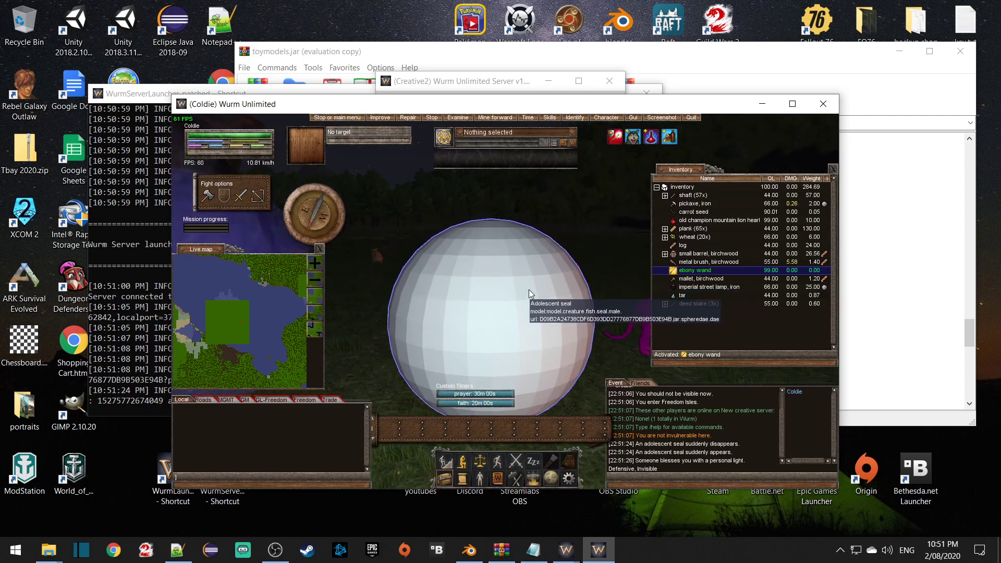
pyautogui.click(521, 282)
pyautogui.press('w')
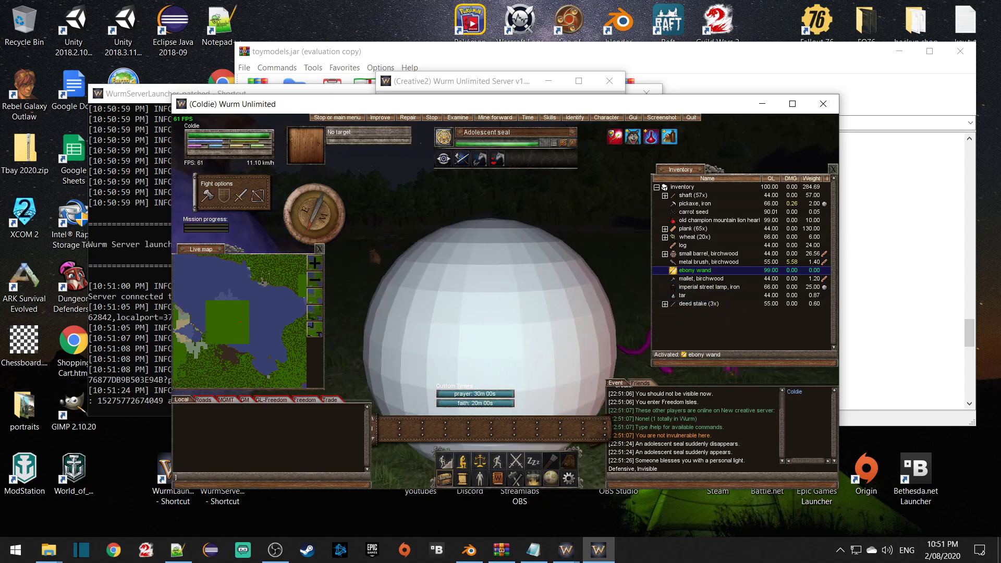
# Step: Walk over to the aged wild cat and huge shark and inspect their models
pyautogui.press('w')
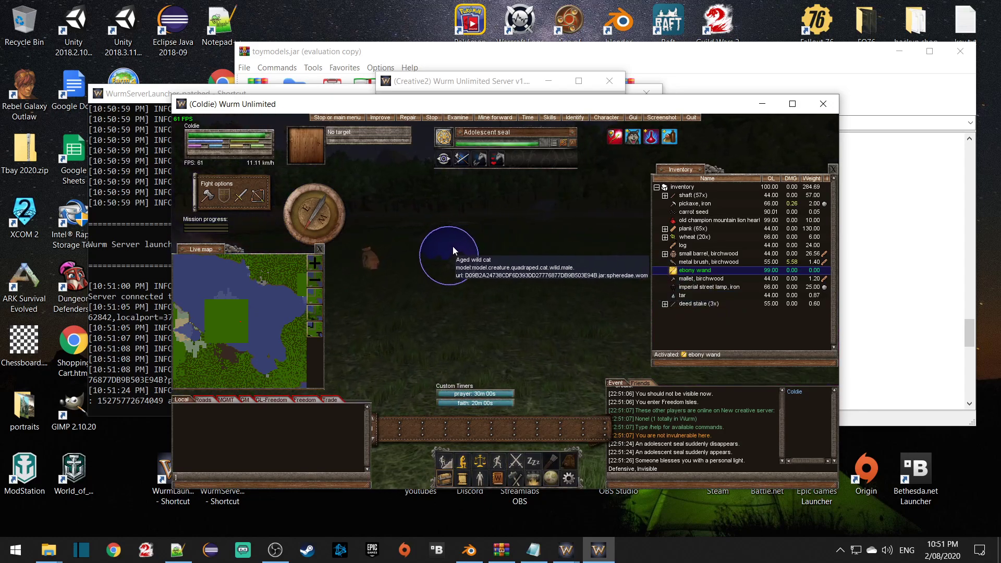
pyautogui.press('w')
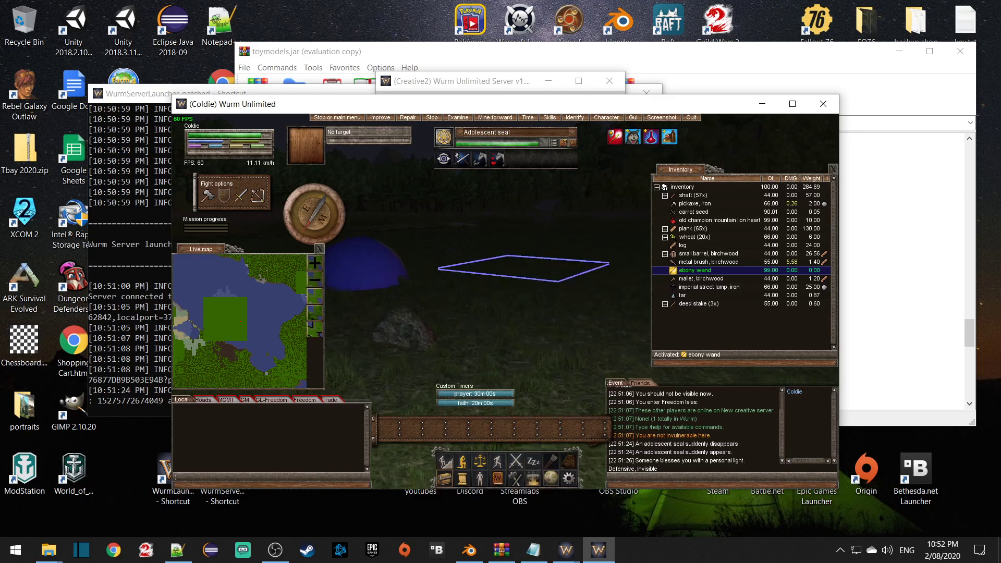
pyautogui.press('w')
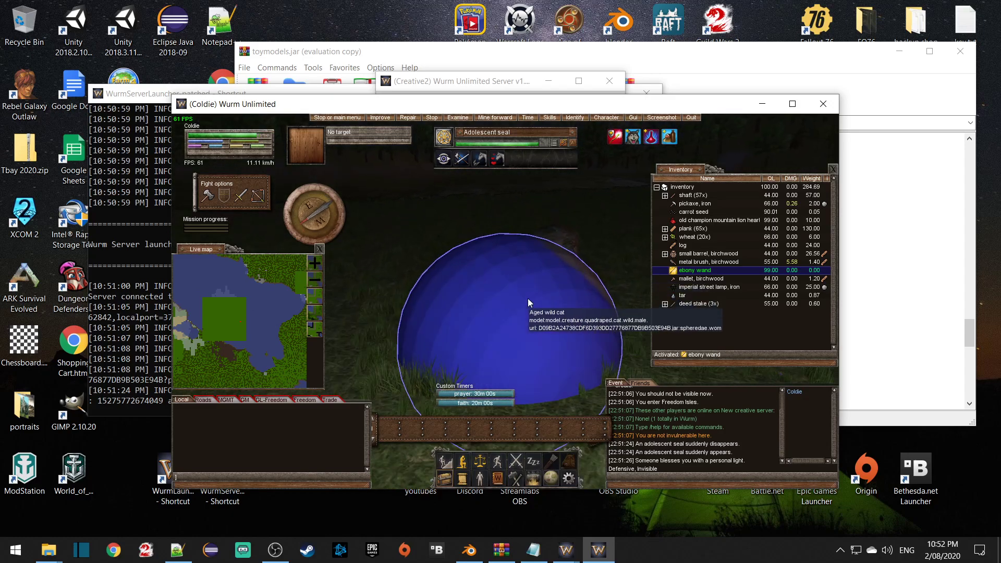
pyautogui.press('w')
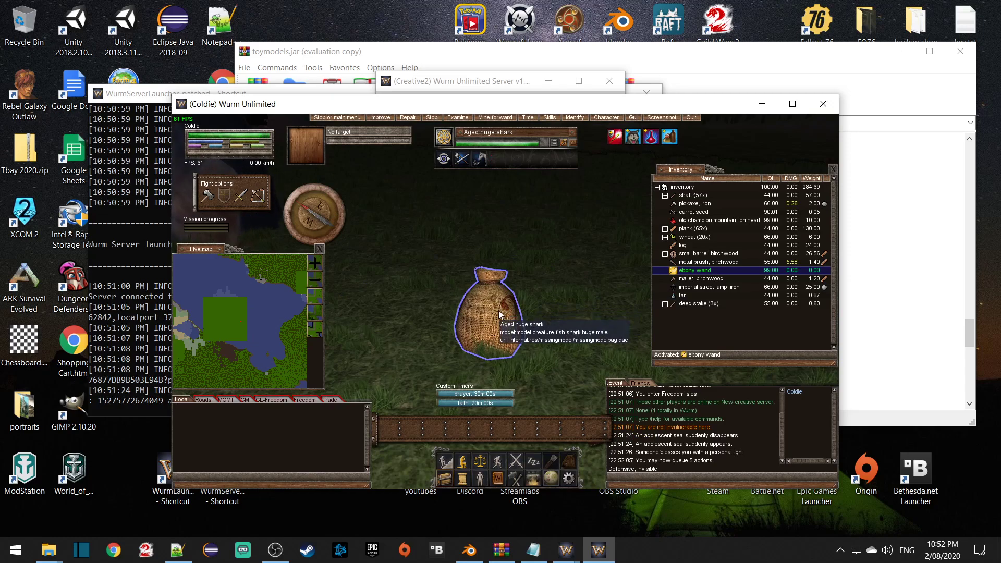
# Step: Return to the aged drake spirit, select it and examine its sphere up close
pyautogui.moveTo(495, 308); pyautogui.dragTo(397, 289)
pyautogui.press('w')
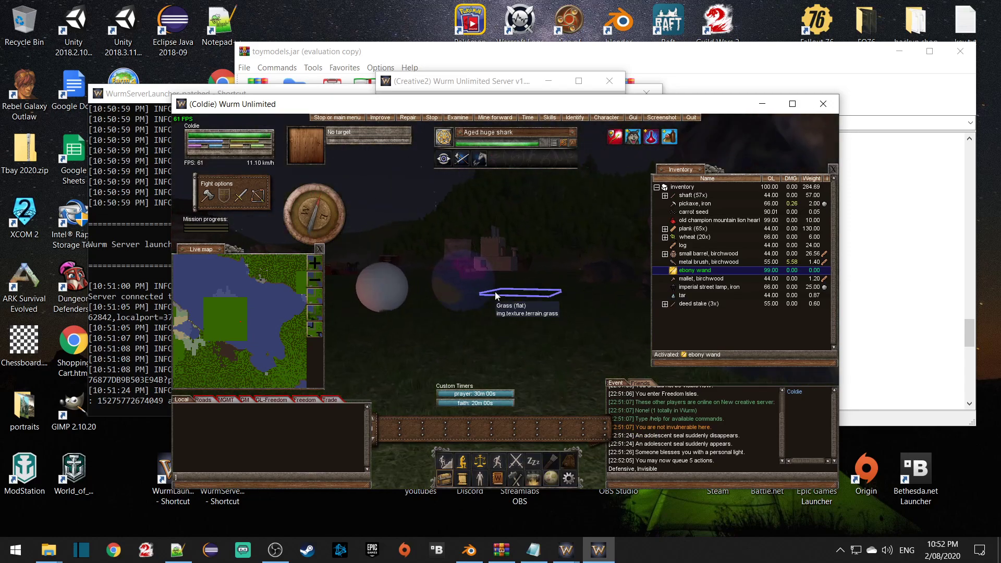
pyautogui.click(511, 266)
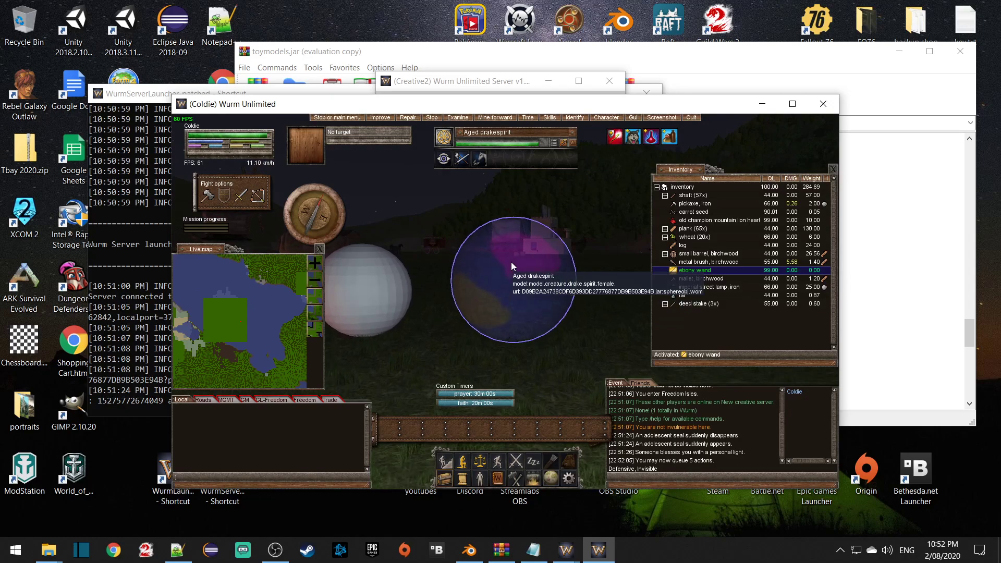
pyautogui.moveTo(499, 312); pyautogui.dragTo(563, 308)
pyautogui.press('s')
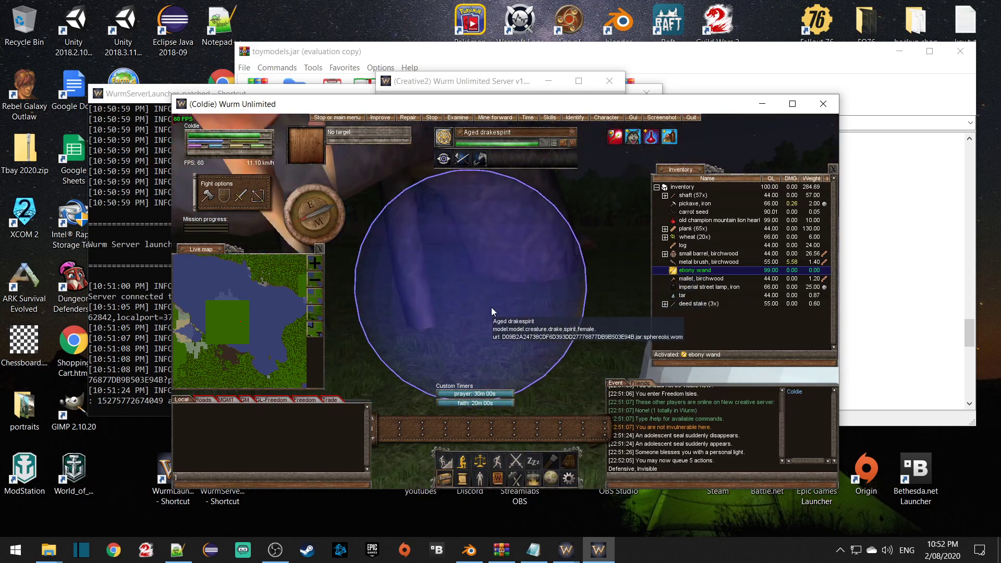
pyautogui.press('w')
# Step: Go to the wall of paintings and examine the cherrywood framed landscape and the horse picture beside it
pyautogui.moveTo(478, 299); pyautogui.dragTo(391, 298)
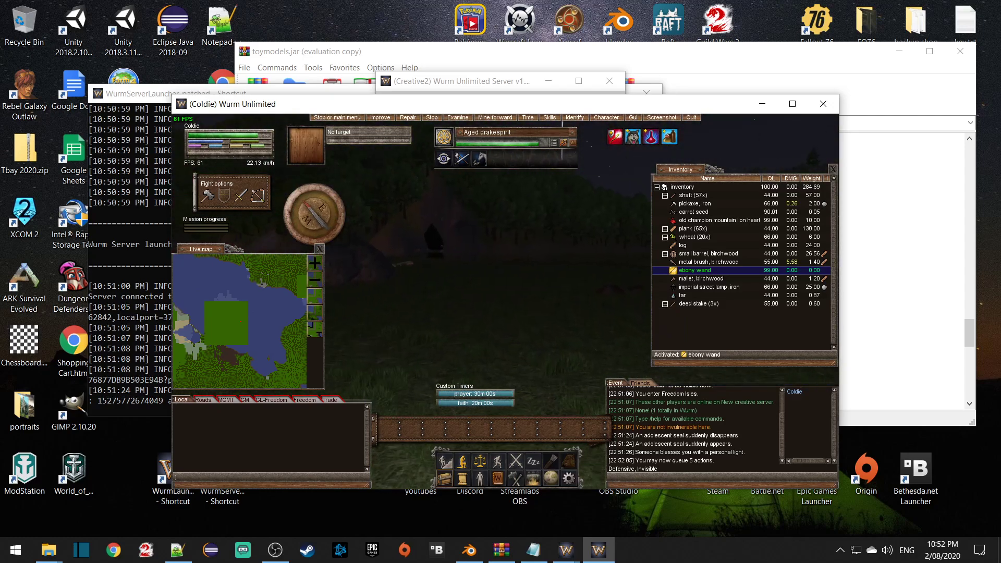
pyautogui.moveTo(527, 291); pyautogui.dragTo(428, 290)
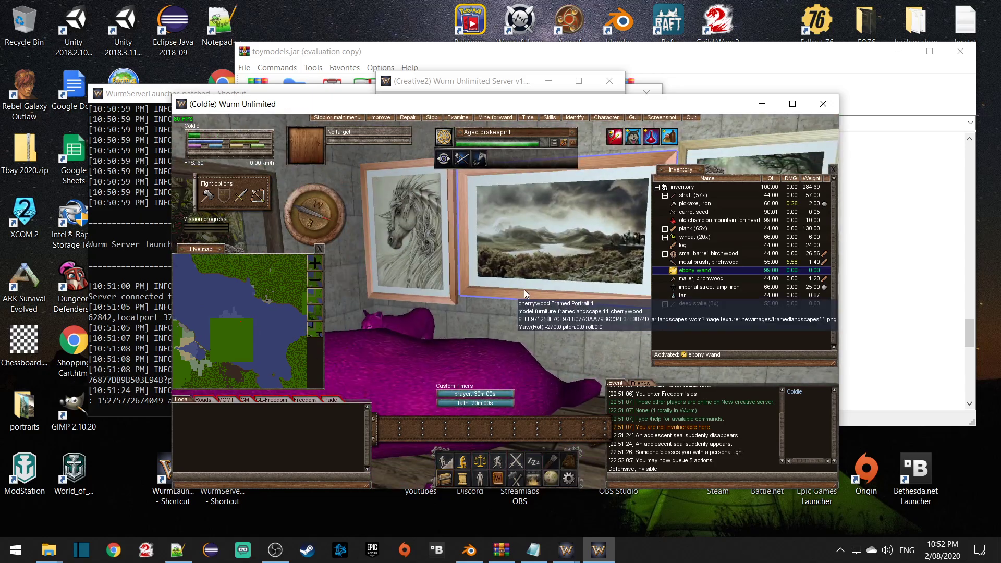
pyautogui.press('d')
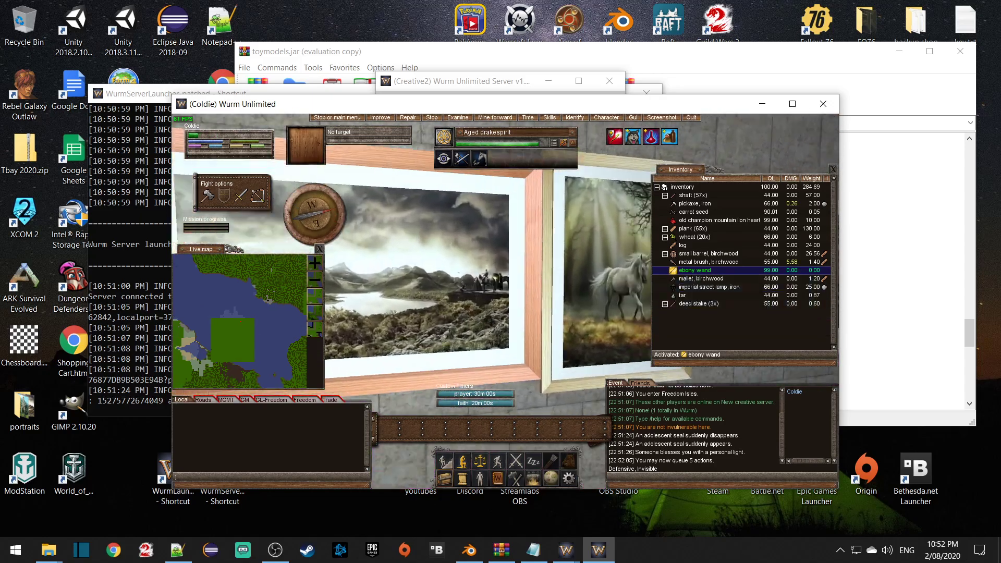
pyautogui.press('d')
pyautogui.moveTo(519, 262); pyautogui.dragTo(470, 262)
pyautogui.moveTo(532, 262)
pyautogui.mouseDown()
pyautogui.moveTo(459, 261)
pyautogui.moveTo(537, 253)
pyautogui.mouseUp()
pyautogui.press('w')
pyautogui.press('s')
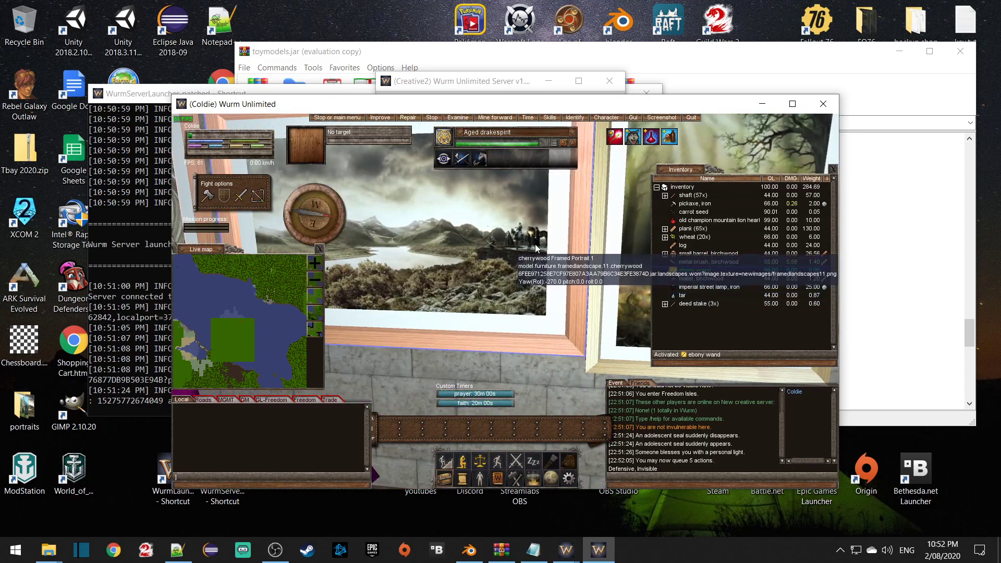
# Step: Back away from the cherrywood framed landscape and look over the neighbouring pictures on the wall
pyautogui.press('w')
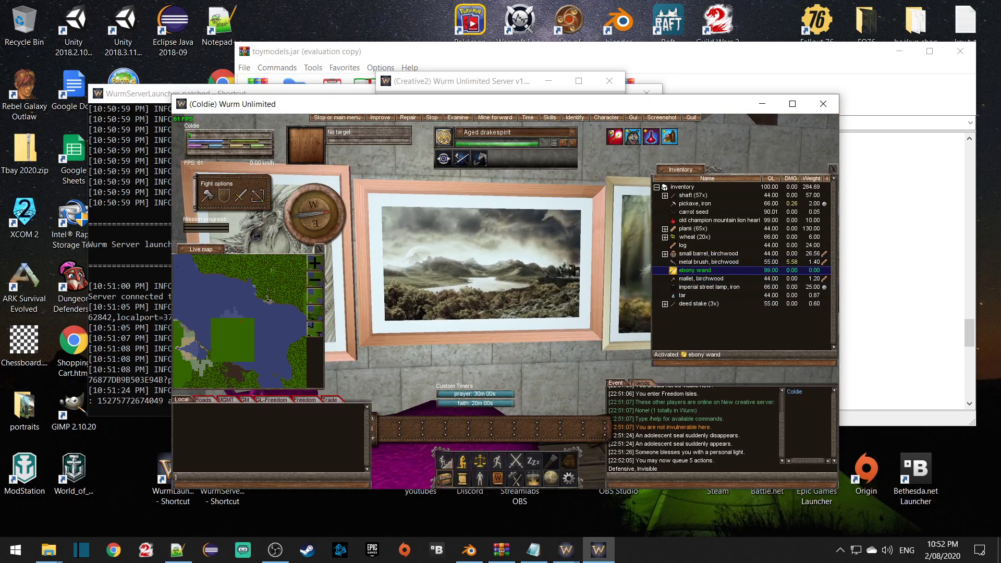
pyautogui.press('s')
pyautogui.press('d')
pyautogui.moveTo(535, 246); pyautogui.dragTo(500, 249)
pyautogui.press('w')
pyautogui.press('s')
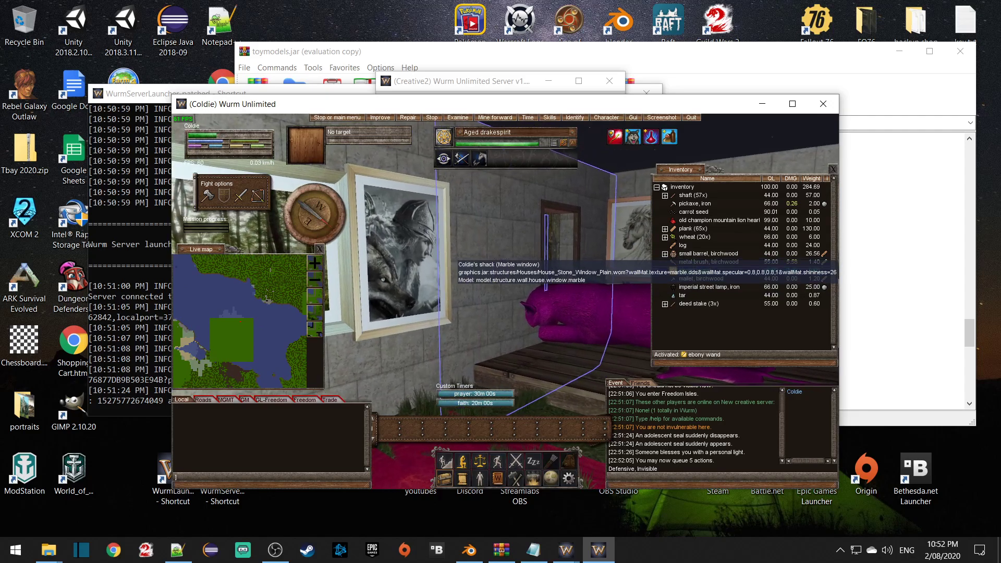
pyautogui.moveTo(503, 249); pyautogui.dragTo(459, 249)
# Step: Walk over to the adolescent seal and examine its spheredae.dae sphere from near and far
pyautogui.press('w')
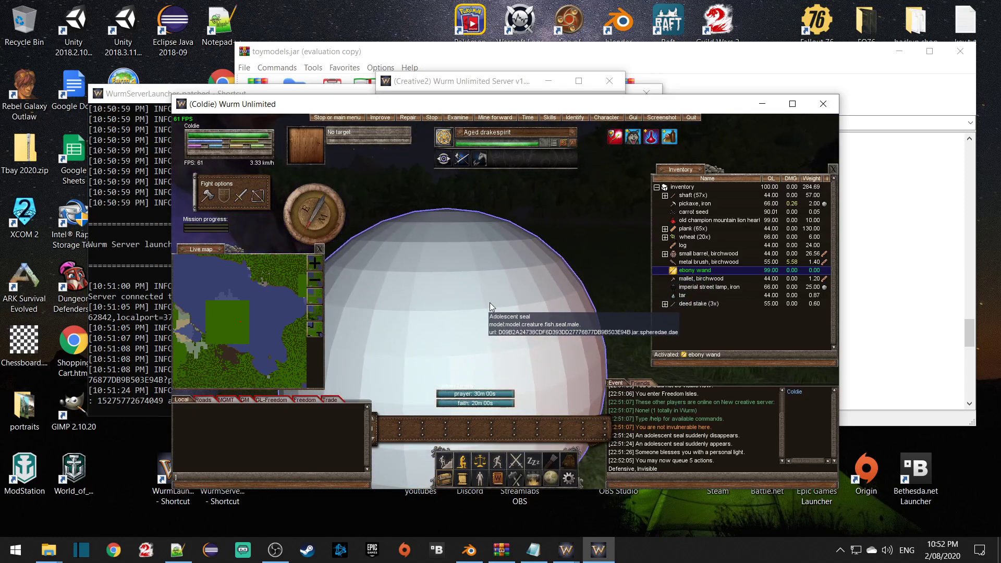
pyautogui.press('s')
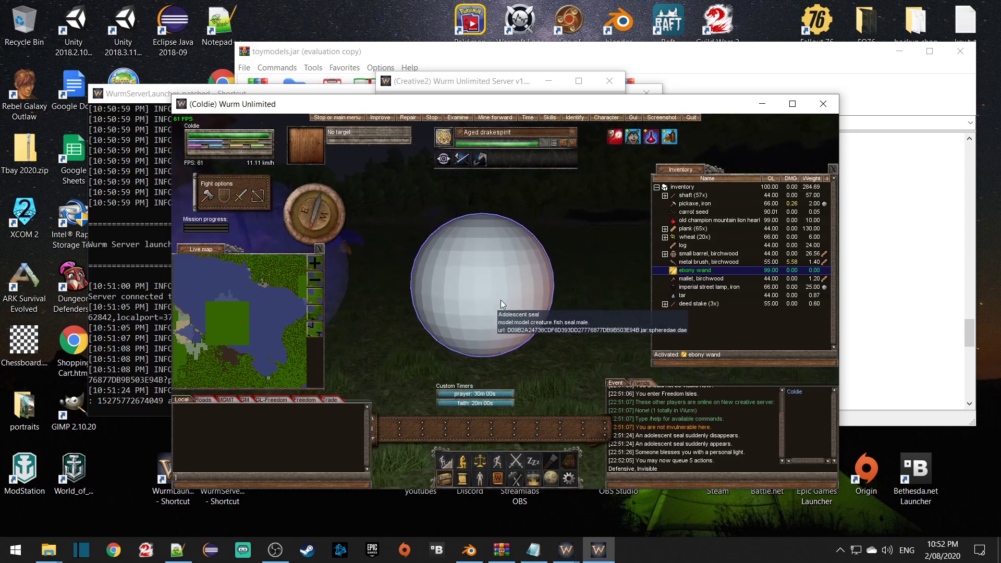
pyautogui.press('w')
pyautogui.moveTo(502, 300); pyautogui.dragTo(443, 318)
pyautogui.press('s')
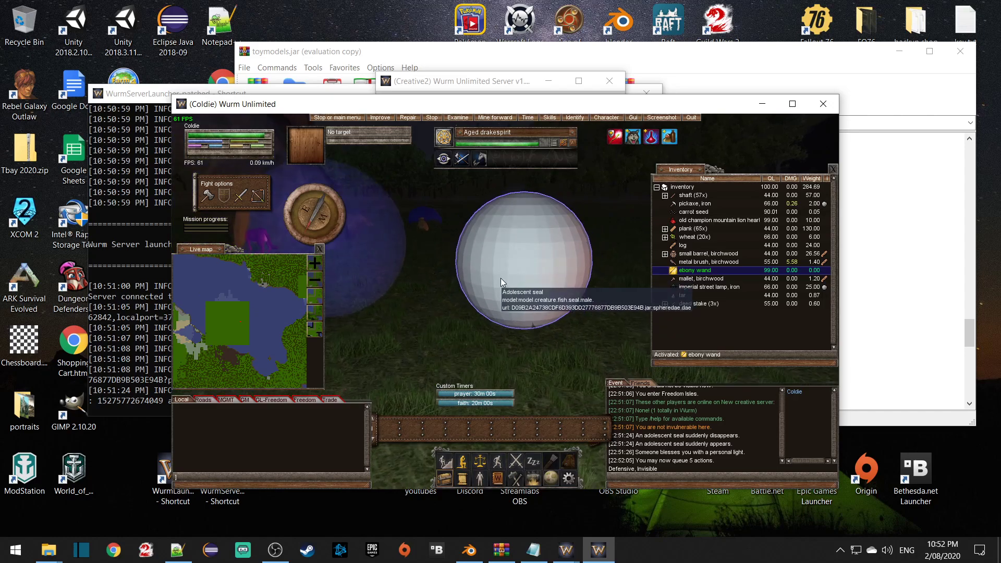
# Step: Move to the aged drake spirit beside the seal and examine its sphereobj.wom sphere
pyautogui.press('a')
pyautogui.press('w')
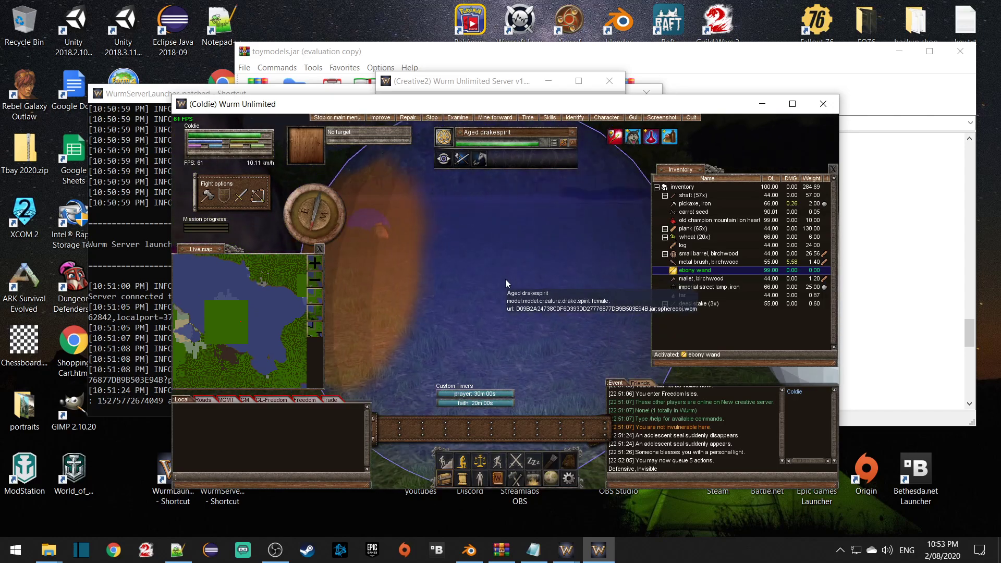
pyautogui.press('s')
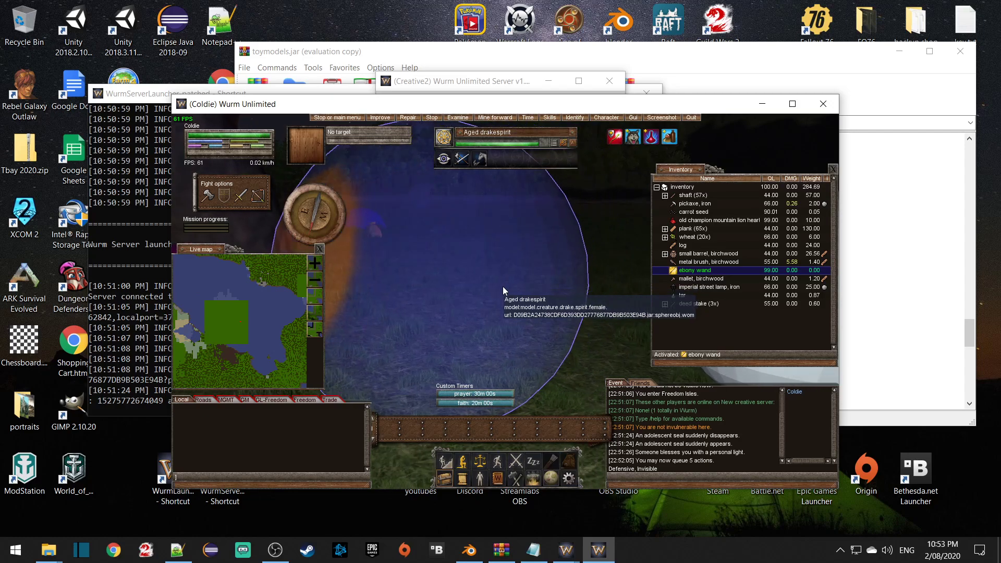
pyautogui.press('a')
pyautogui.press('w')
pyautogui.moveTo(512, 274); pyautogui.dragTo(499, 250)
pyautogui.press('s')
pyautogui.press('d')
pyautogui.press('w')
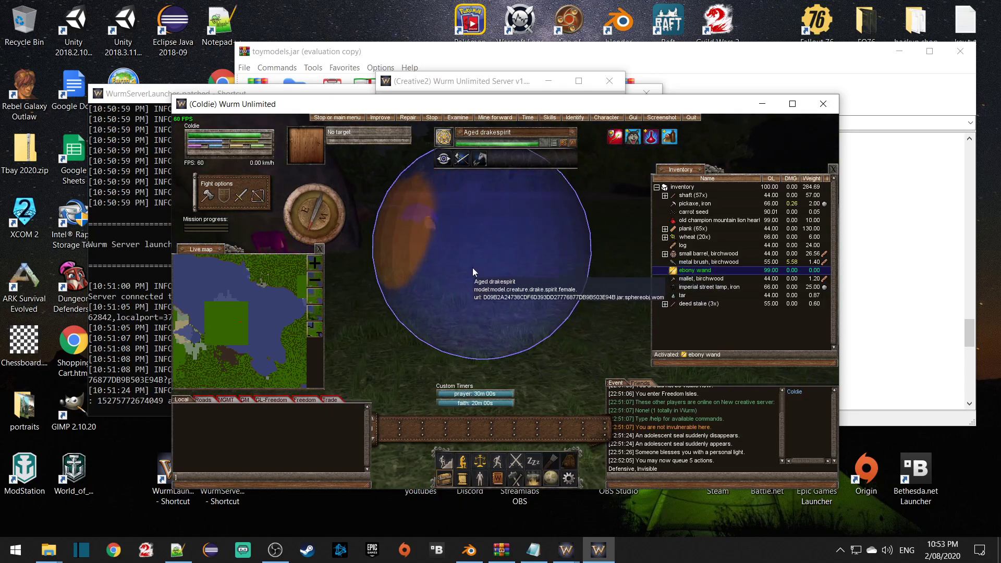
# Step: Circle the drake spirit's sphere and examine its texture and transparency from several sides
pyautogui.press('w')
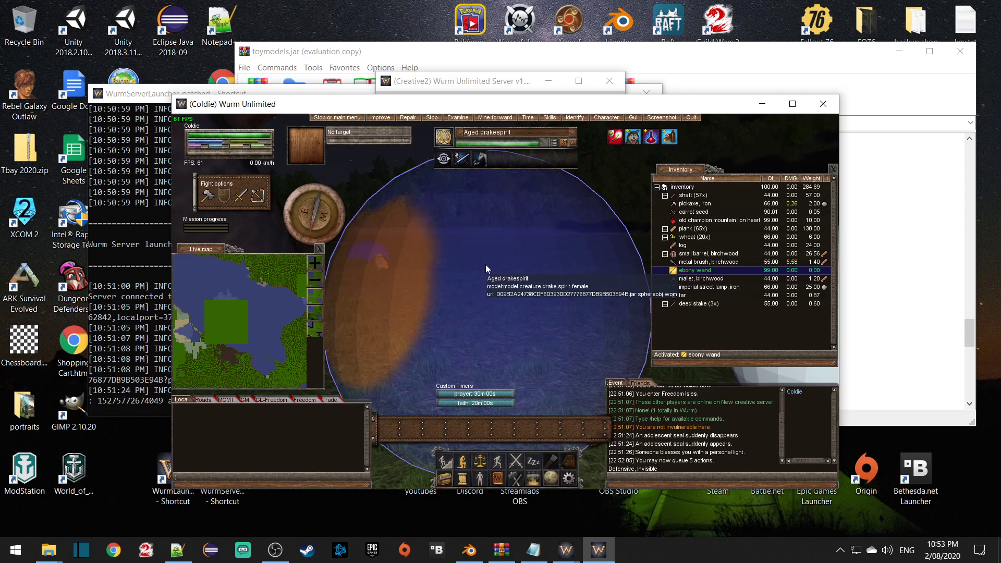
pyautogui.press('s')
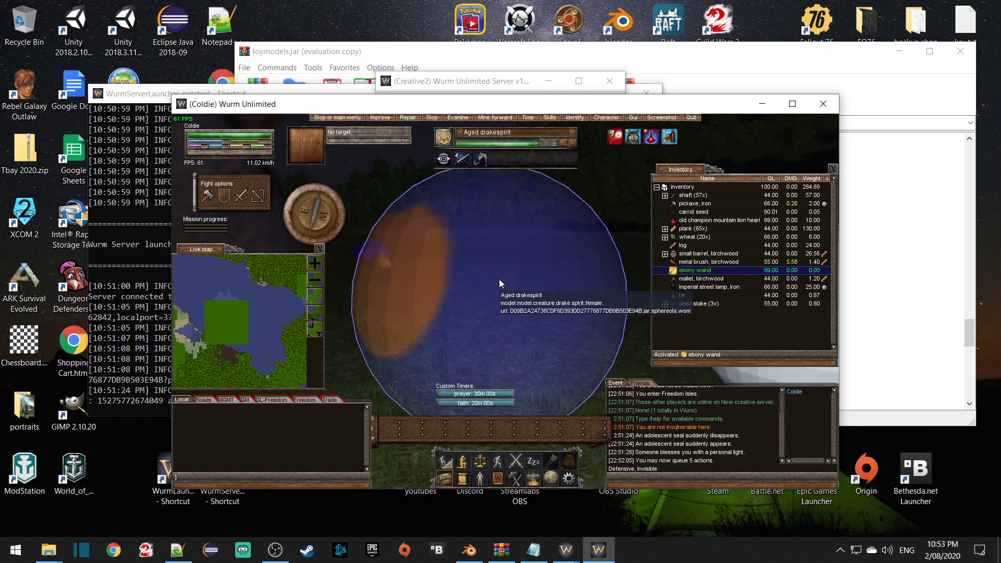
pyautogui.press('w')
pyautogui.moveTo(477, 276); pyautogui.dragTo(499, 272)
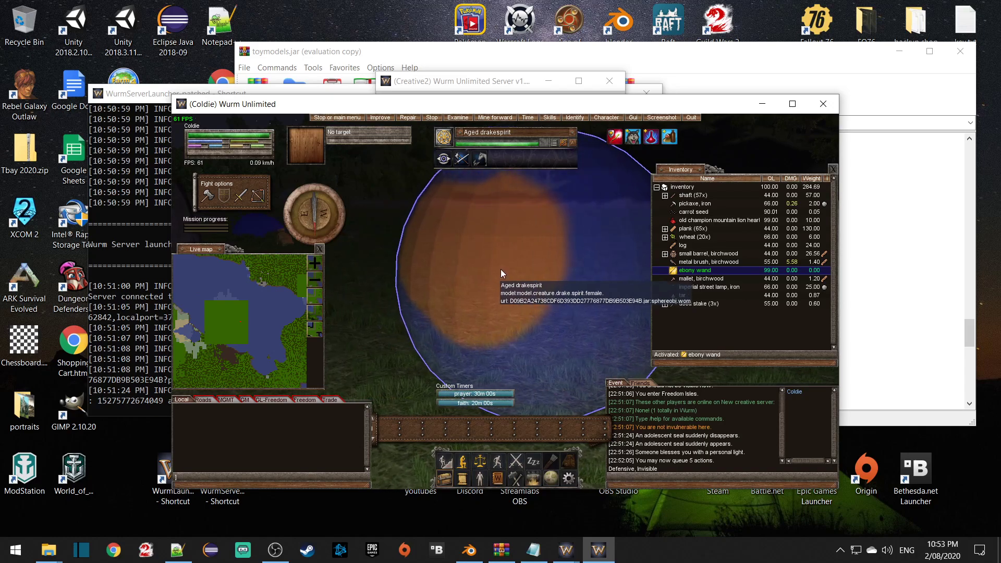
pyautogui.press('w')
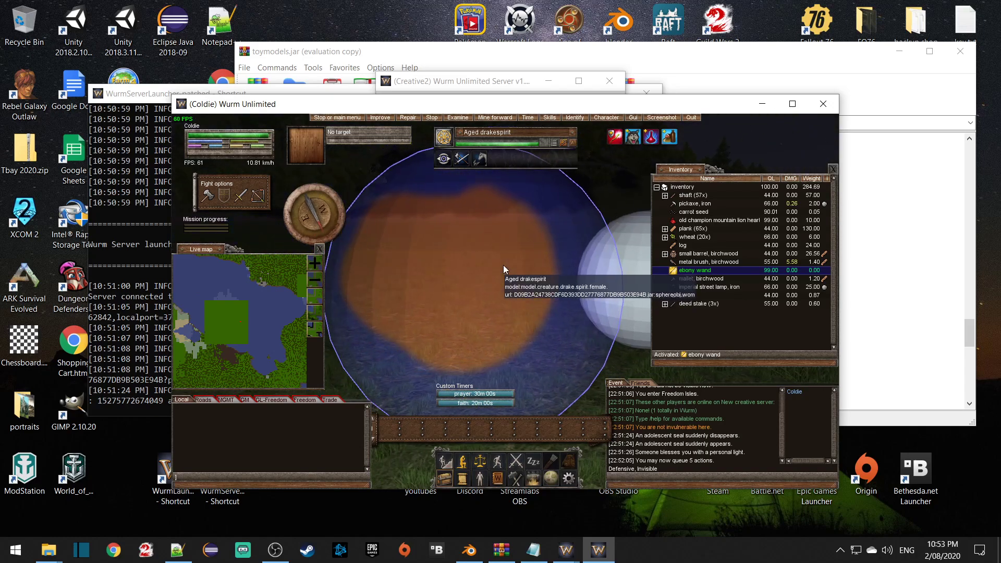
pyautogui.moveTo(521, 259); pyautogui.dragTo(464, 256)
pyautogui.press('d')
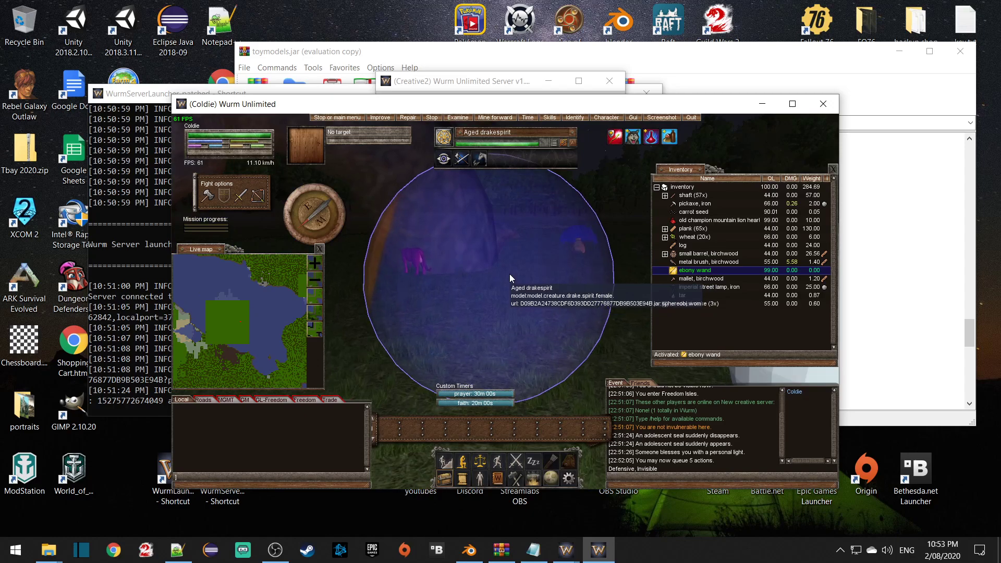
pyautogui.moveTo(507, 282); pyautogui.dragTo(489, 278)
# Step: Go past the seal to the aged wild cat and examine its spheredae.wom sphere from all around
pyautogui.press('s')
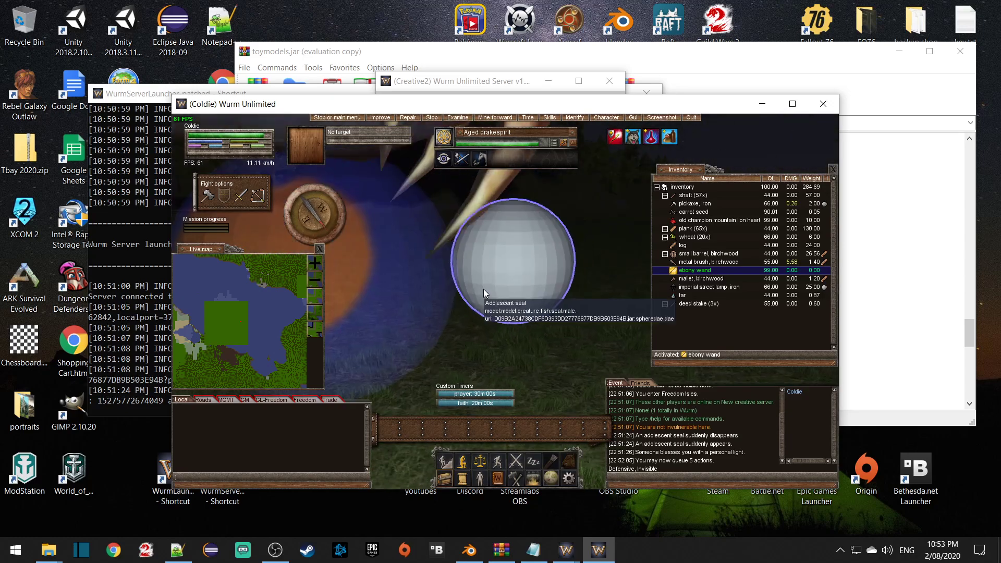
pyautogui.moveTo(506, 280); pyautogui.dragTo(515, 258)
pyautogui.press('w')
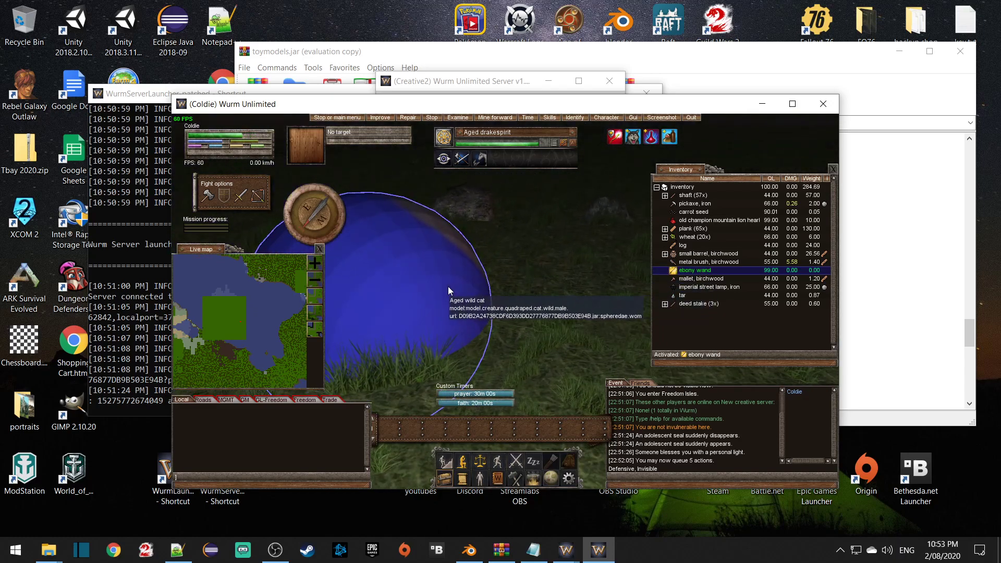
pyautogui.press('a')
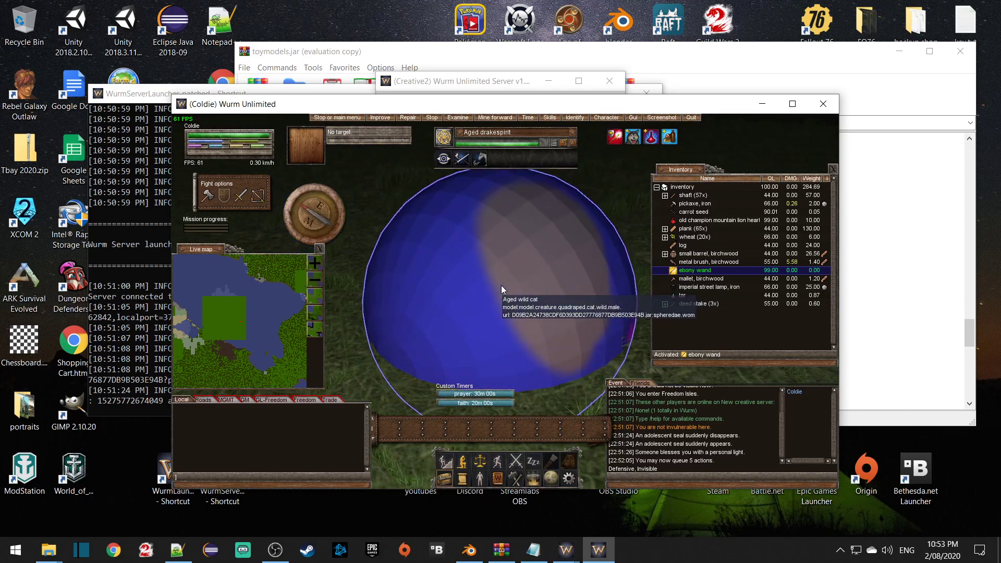
pyautogui.press('a')
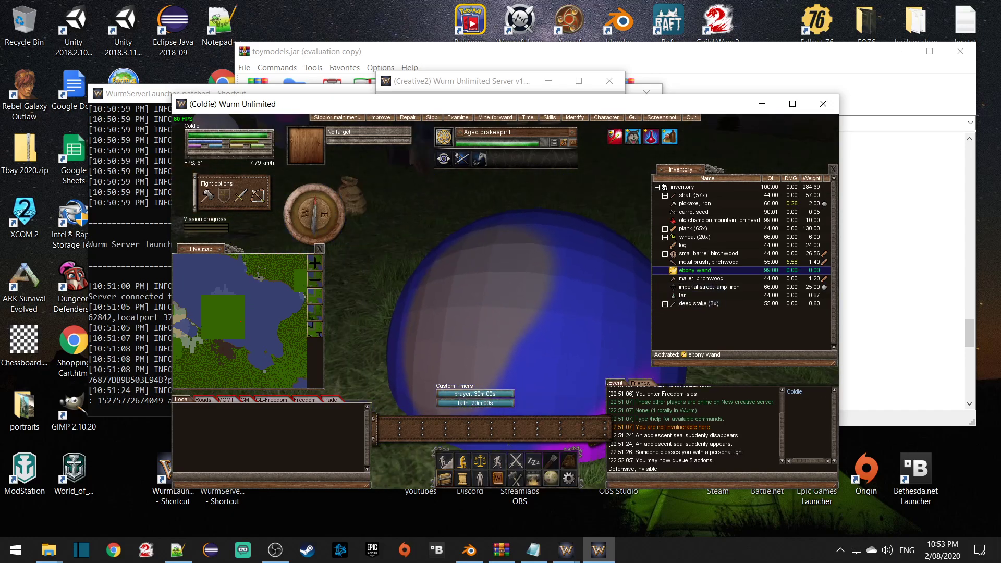
pyautogui.press('a')
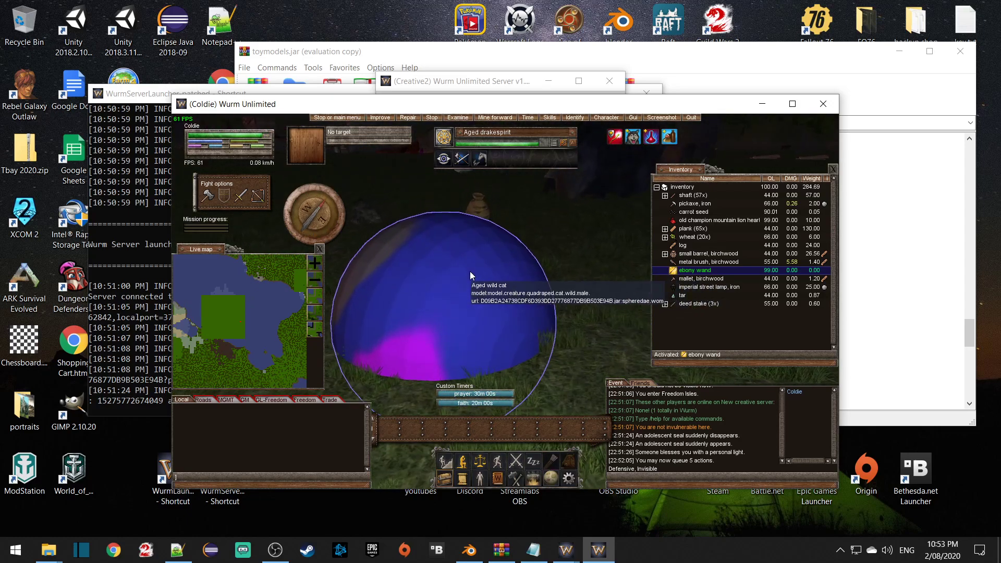
pyautogui.moveTo(455, 287); pyautogui.dragTo(488, 321, button='right')
# Step: Return to the aged drake spirit and compare its sphereobj.wom sphere with the wild cat's
pyautogui.press('w')
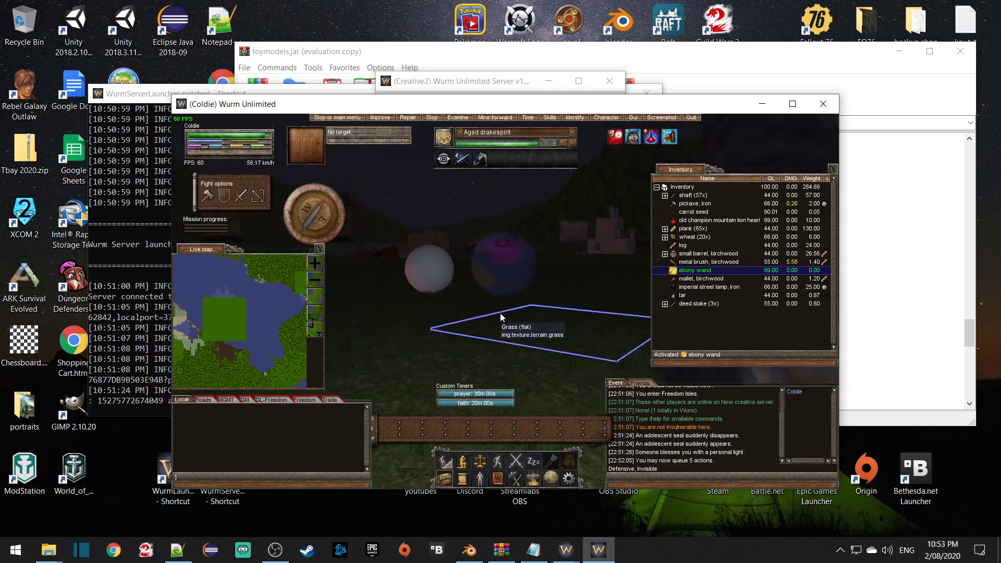
pyautogui.press('w')
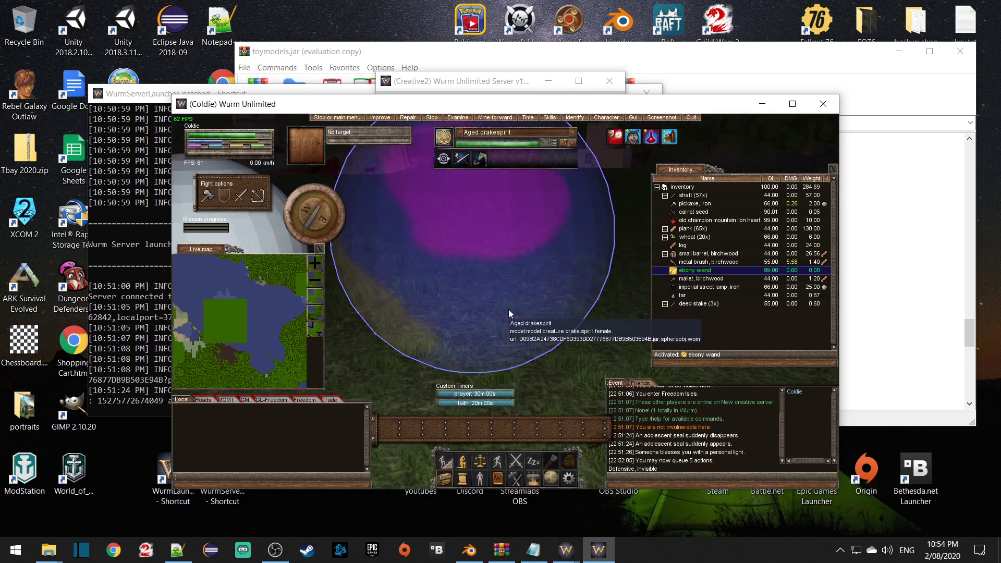
pyautogui.press('w')
pyautogui.moveTo(495, 326); pyautogui.dragTo(515, 308, button='right')
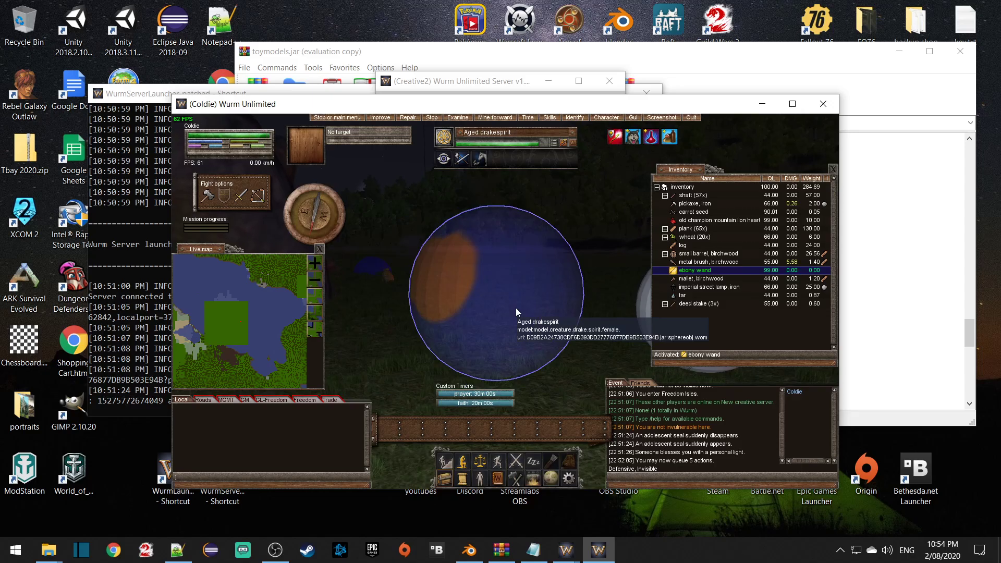
# Step: Switch to Blender and review the Wavefront OBJ export settings, including the Geometry options, without exporting
pyautogui.click(469, 550)
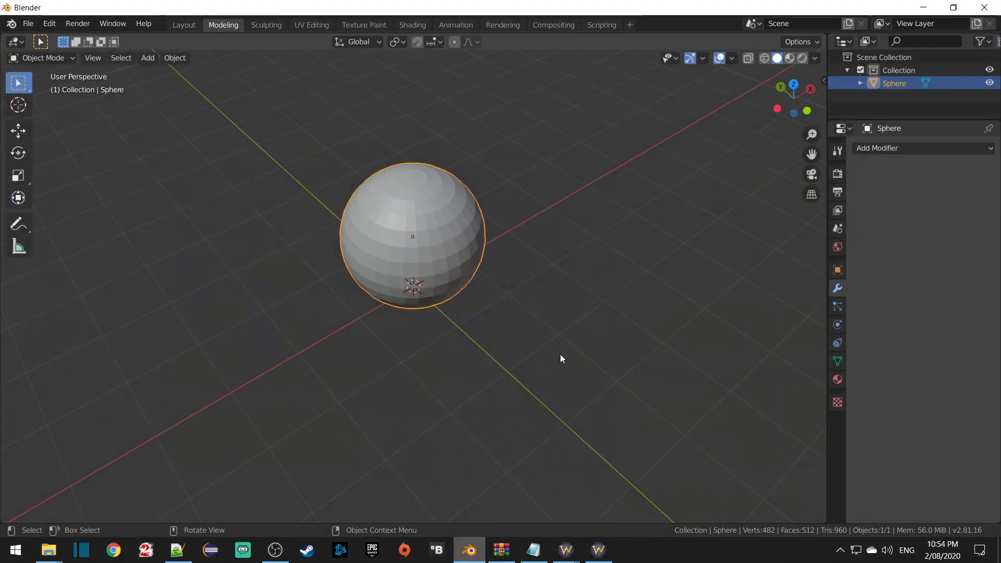
pyautogui.click(34, 24)
pyautogui.moveTo(92, 214)
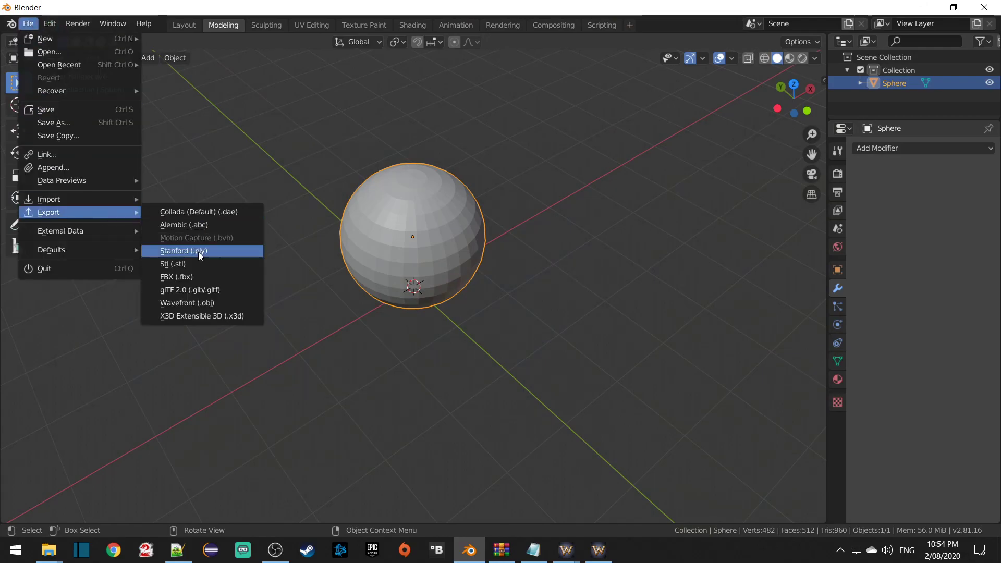
pyautogui.click(200, 303)
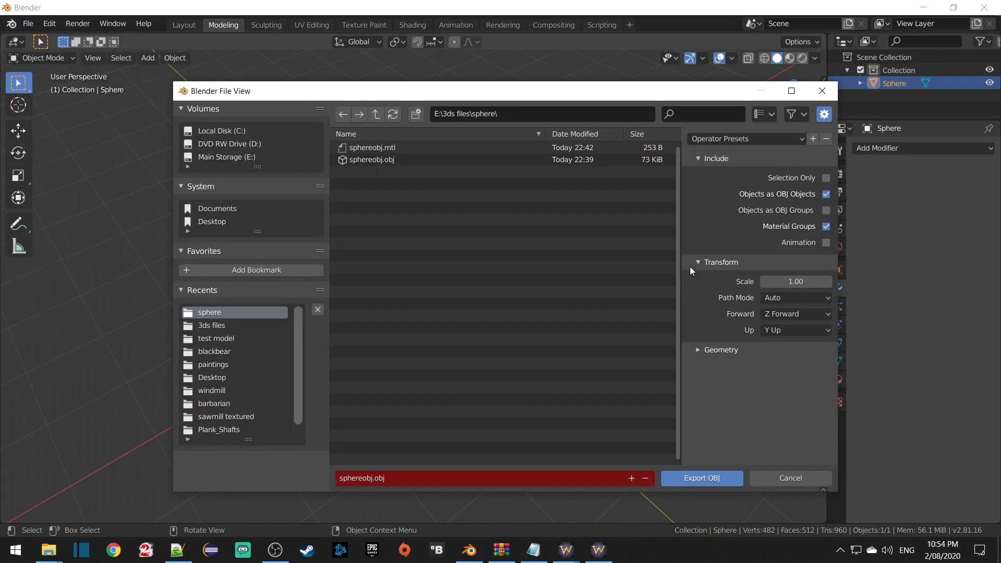
pyautogui.click(697, 348)
pyautogui.scroll(-2, 769, 390)
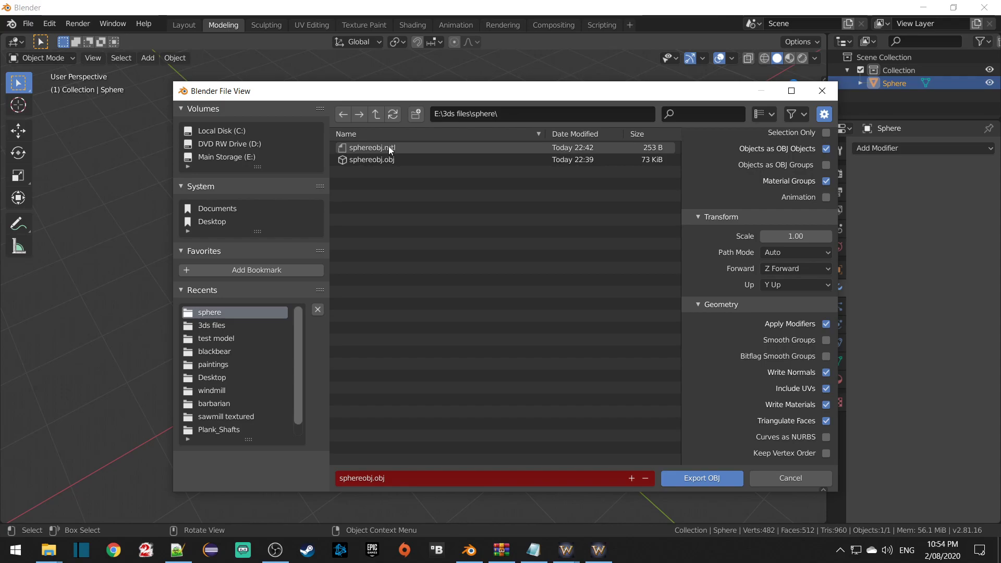
pyautogui.click(793, 478)
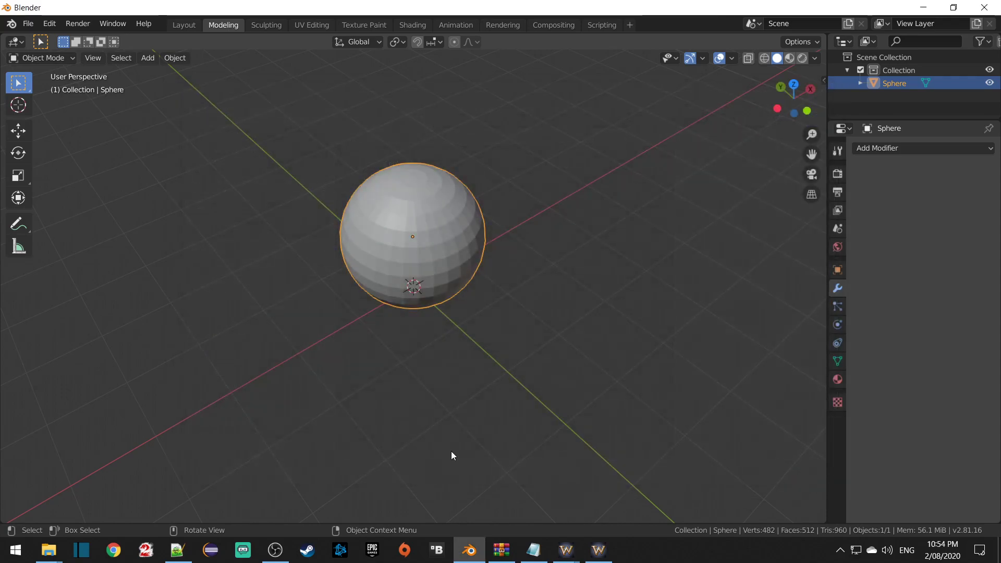
# Step: Open sphereobj.mtl from the sphere folder in Notepad++
pyautogui.click(177, 550)
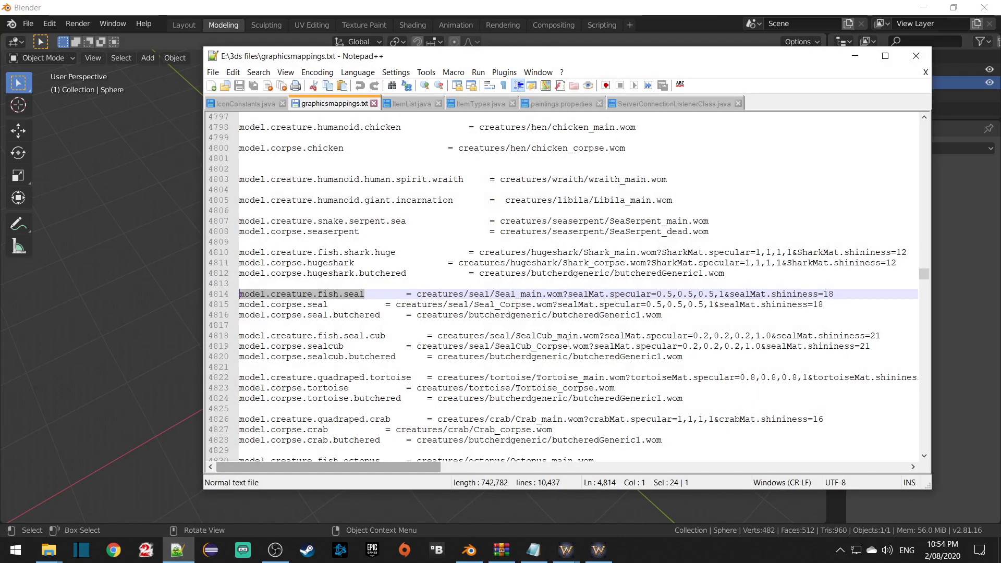
pyautogui.click(49, 550)
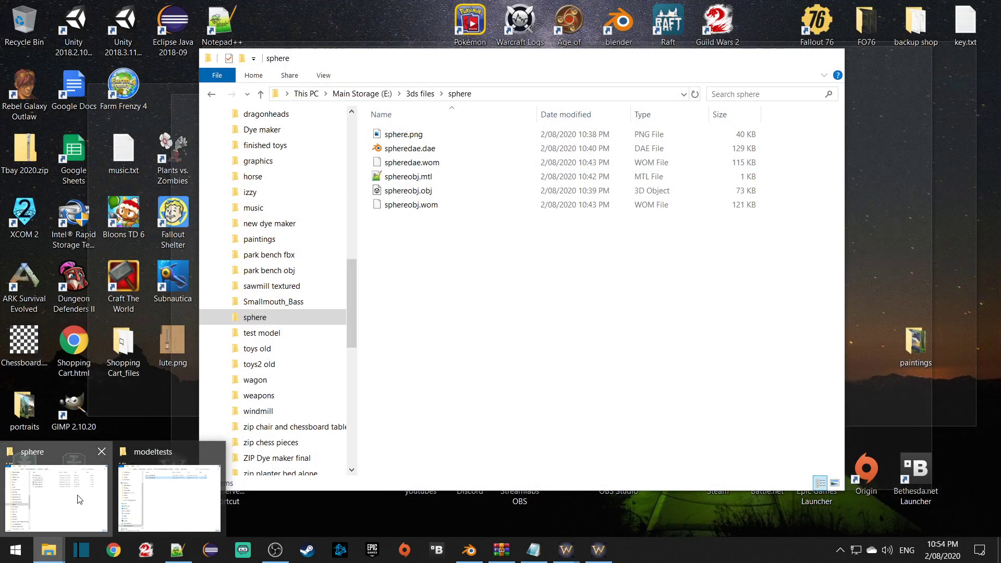
pyautogui.click(56, 498)
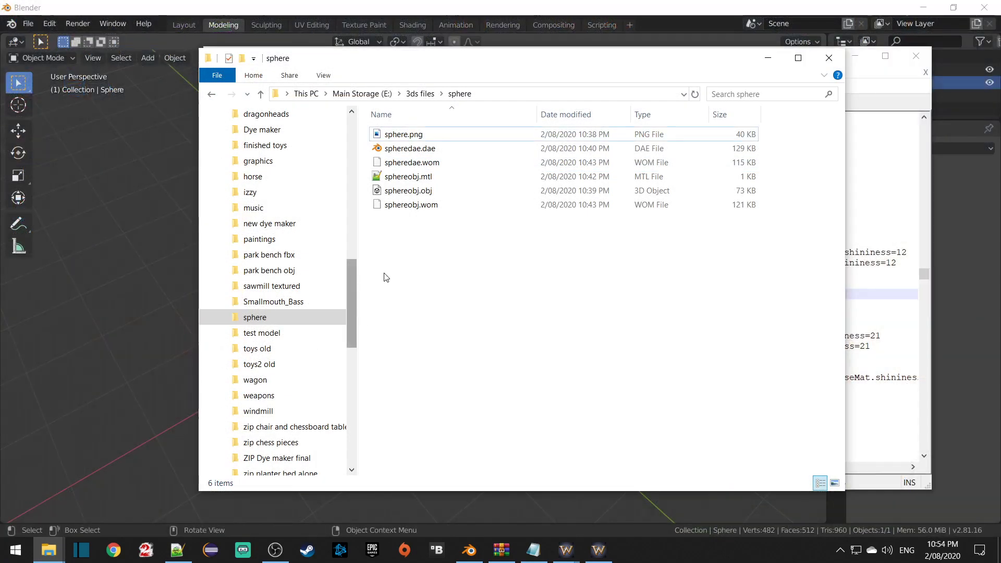
pyautogui.doubleClick(417, 178)
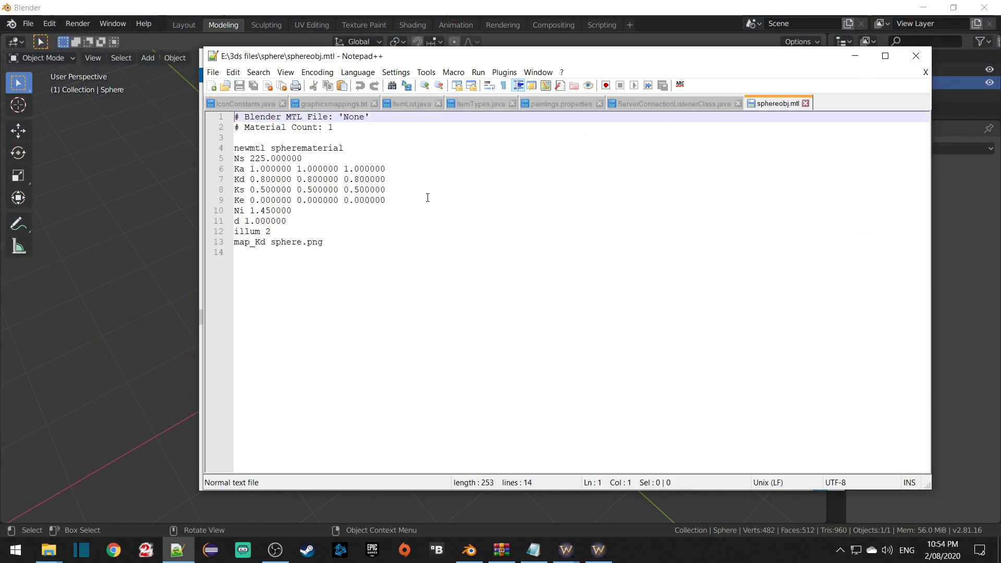
# Step: Check the sphere.png texture reference on the map_Kd line, close sphereobj.mtl and minimize the editor and folder windows
pyautogui.click(274, 241)
pyautogui.moveTo(274, 241); pyautogui.dragTo(329, 244)
pyautogui.click(270, 242)
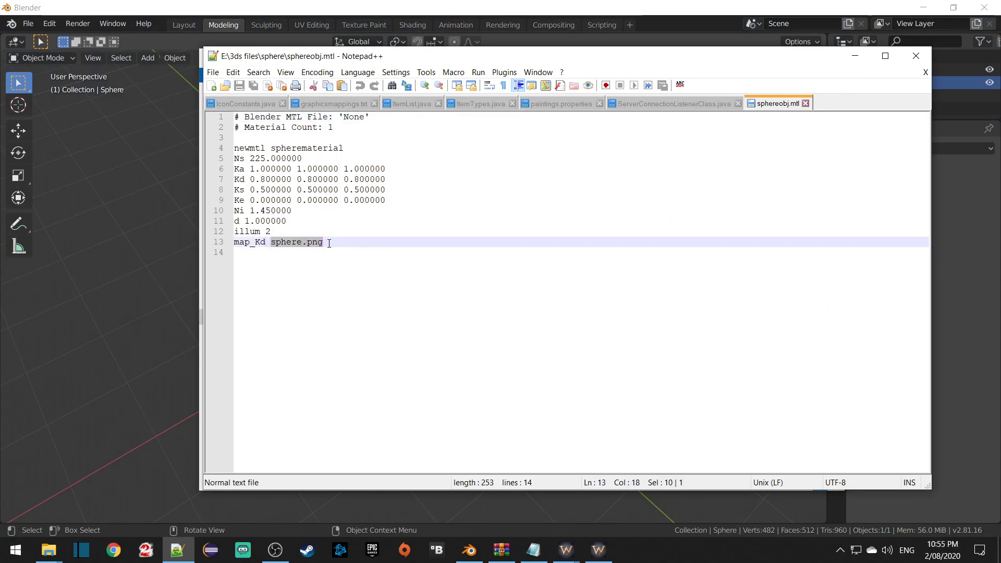
pyautogui.click(336, 247)
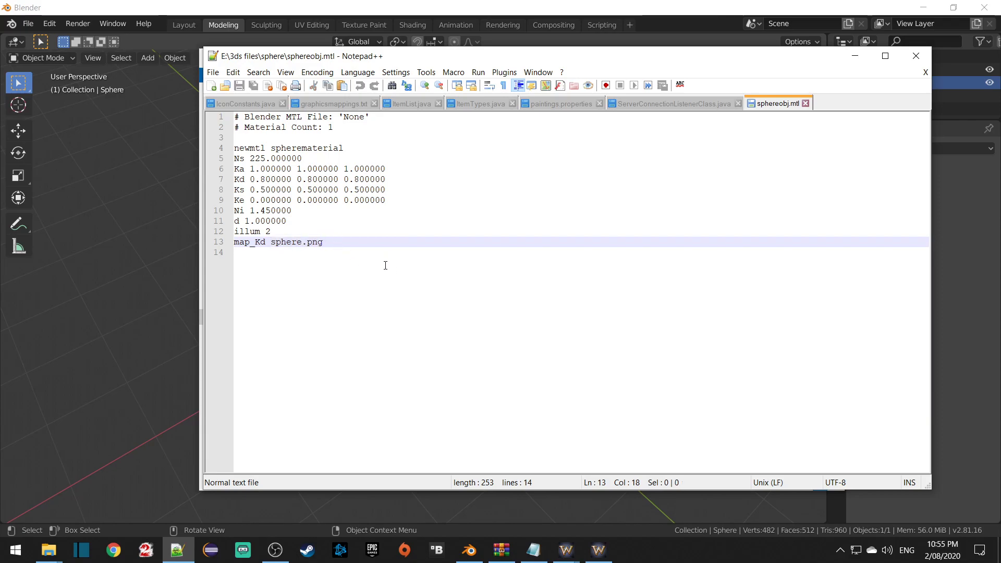
pyautogui.moveTo(271, 243); pyautogui.dragTo(323, 243)
pyautogui.click(331, 243)
pyautogui.click(271, 243)
pyautogui.click(336, 243)
pyautogui.click(806, 103)
pyautogui.click(856, 55)
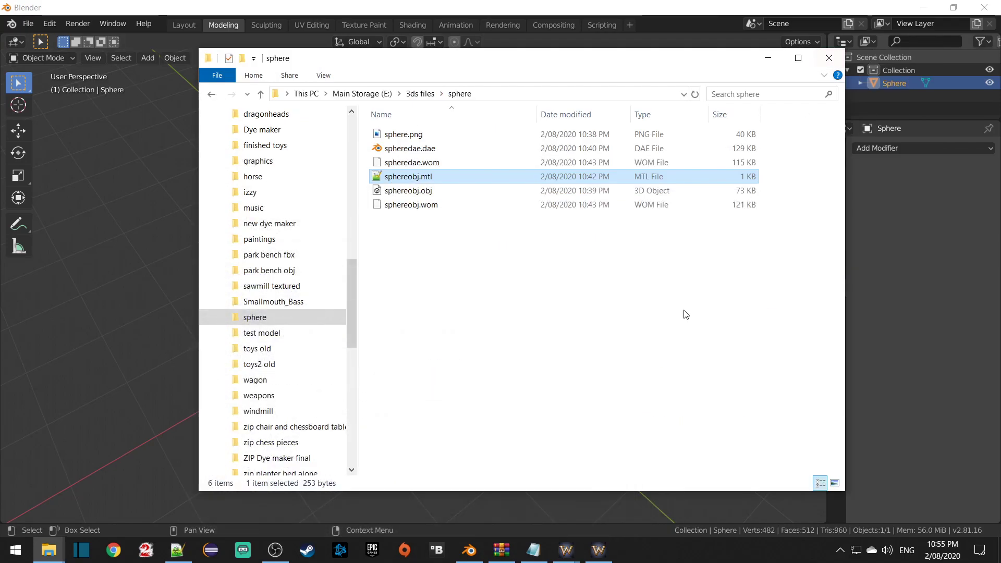
pyautogui.click(650, 313)
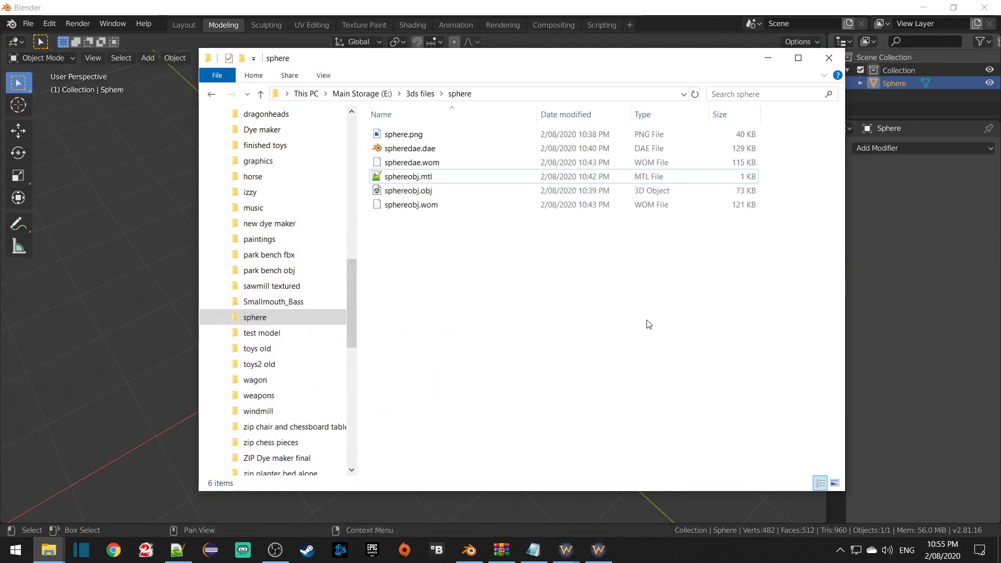
pyautogui.click(767, 57)
# Step: Select the sphere in the Blender scene and inspect it from several angles
pyautogui.click(428, 317)
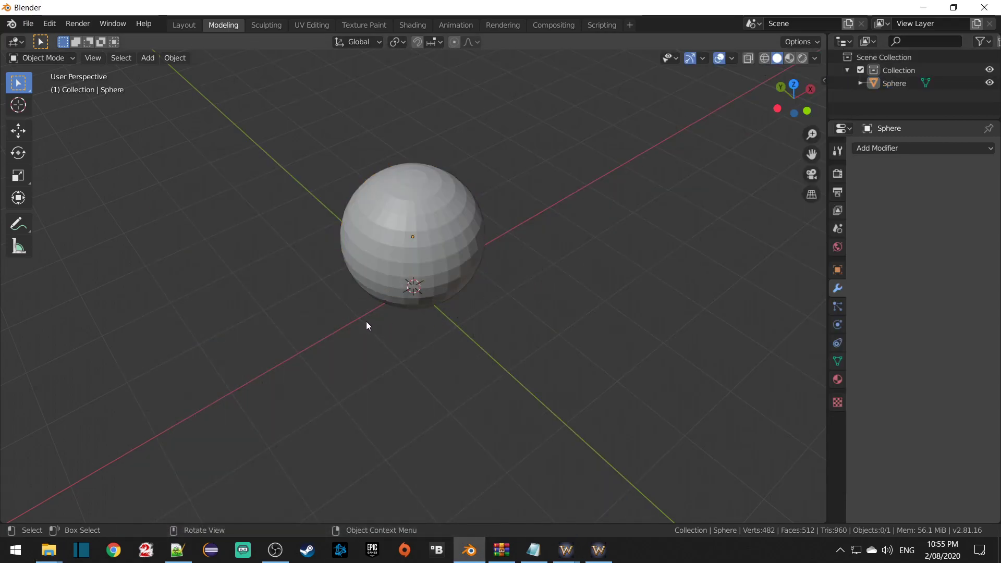
pyautogui.moveTo(367, 321); pyautogui.dragTo(429, 273, button='middle')
pyautogui.moveTo(494, 219); pyautogui.dragTo(412, 224, button='middle')
pyautogui.scroll(3, 412, 224)
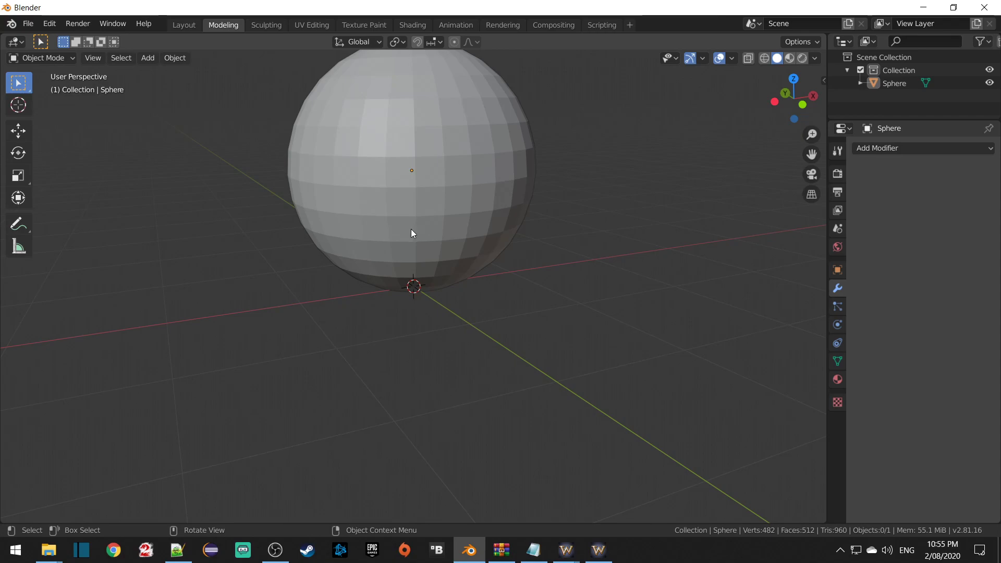
pyautogui.moveTo(371, 224); pyautogui.dragTo(400, 218, button='middle')
pyautogui.click(429, 193)
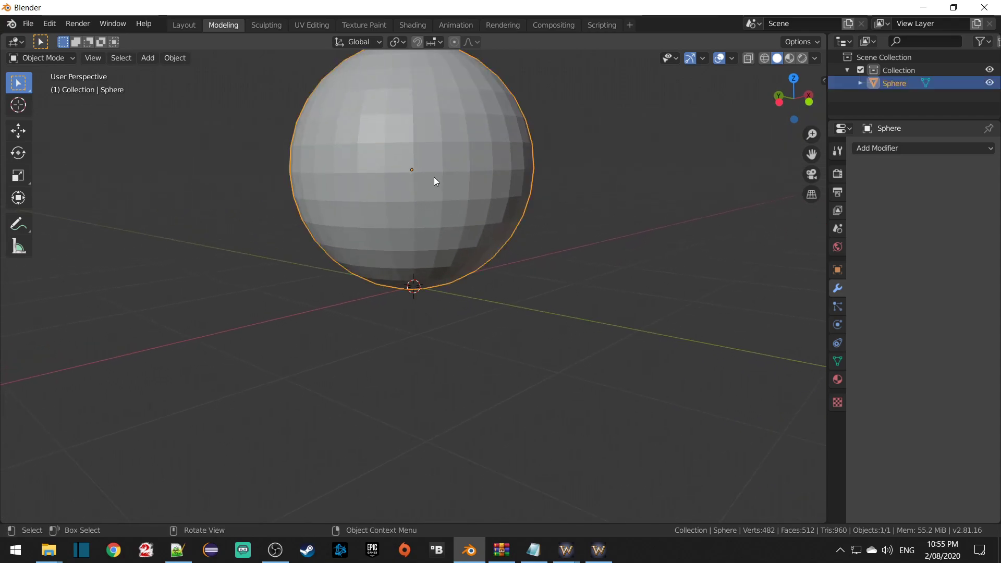
pyautogui.keyDown('shift'); pyautogui.moveTo(431, 160); pyautogui.dragTo(530, 252, button='middle'); pyautogui.keyUp('shift')
pyautogui.scroll(-2, 469, 261)
pyautogui.moveTo(469, 261)
pyautogui.mouseDown(button='middle')
pyautogui.moveTo(500, 279)
pyautogui.moveTo(471, 260)
pyautogui.mouseUp(button='middle')
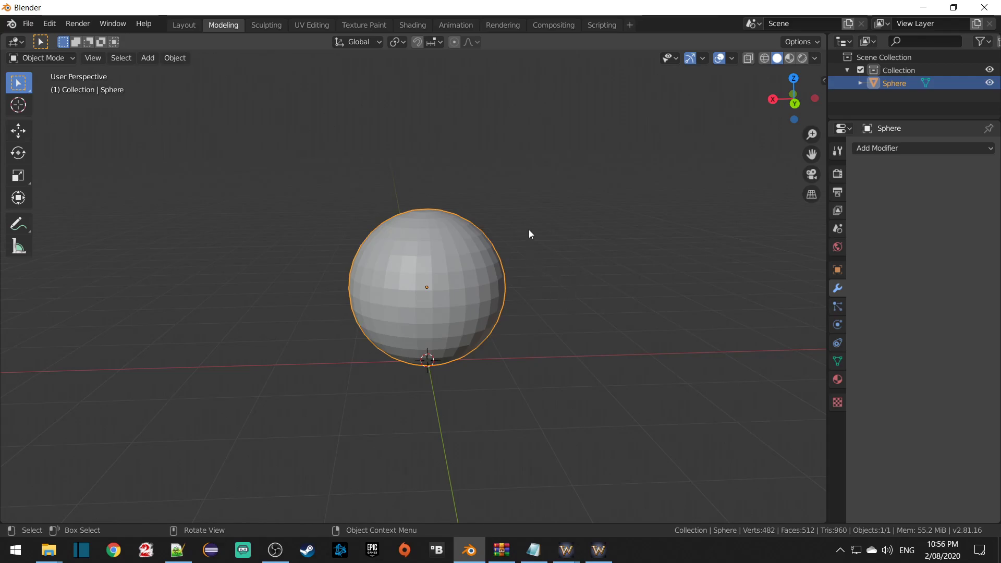
pyautogui.moveTo(512, 311)
pyautogui.mouseDown(button='middle')
pyautogui.moveTo(516, 268)
pyautogui.moveTo(534, 286)
pyautogui.moveTo(483, 262)
pyautogui.moveTo(436, 268)
pyautogui.moveTo(522, 273)
pyautogui.mouseUp(button='middle')
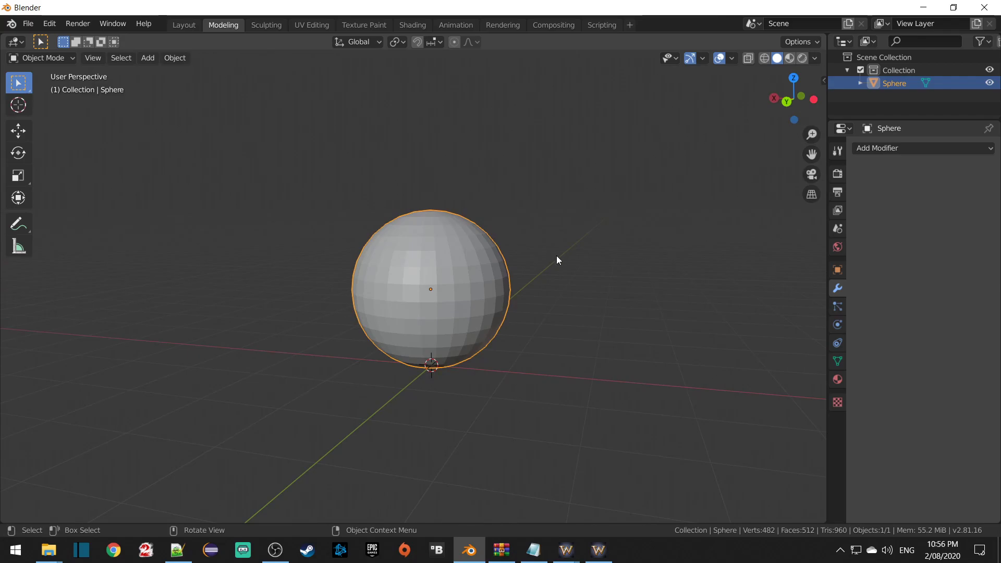